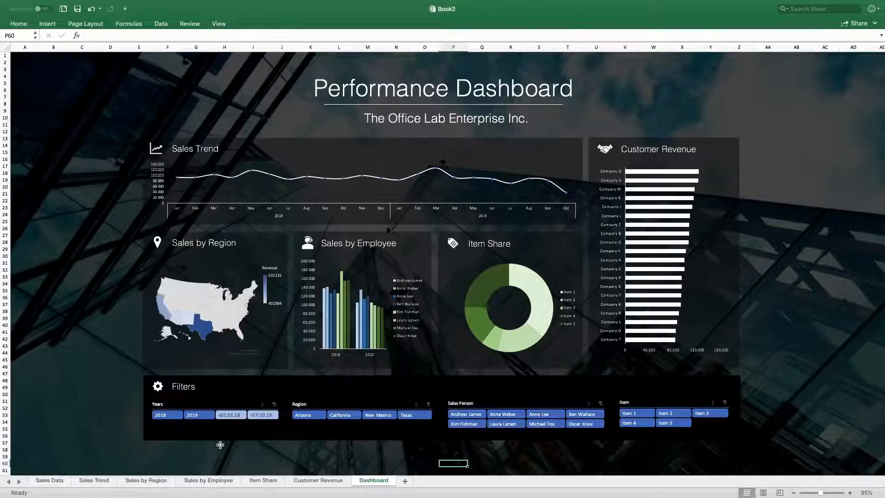
# Preview the dashboard filtered to 2018 and to 2019, and clear the Years filter
pyautogui.click(168, 415)
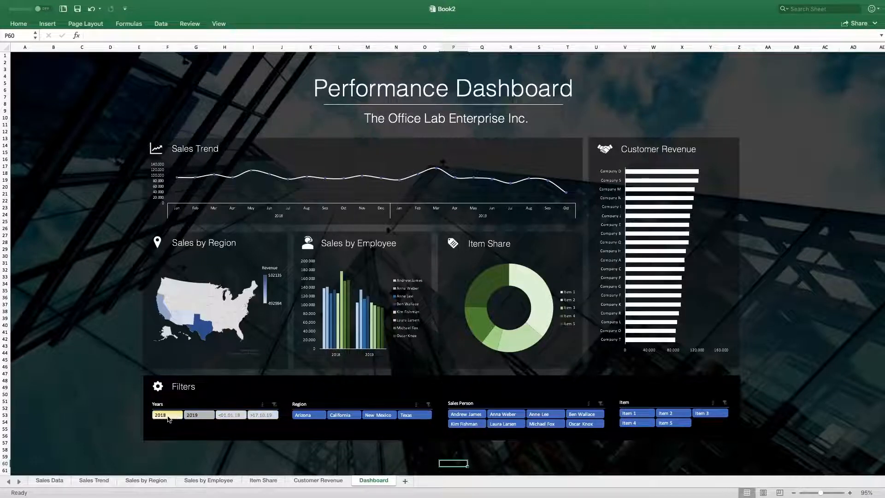
pyautogui.click(196, 416)
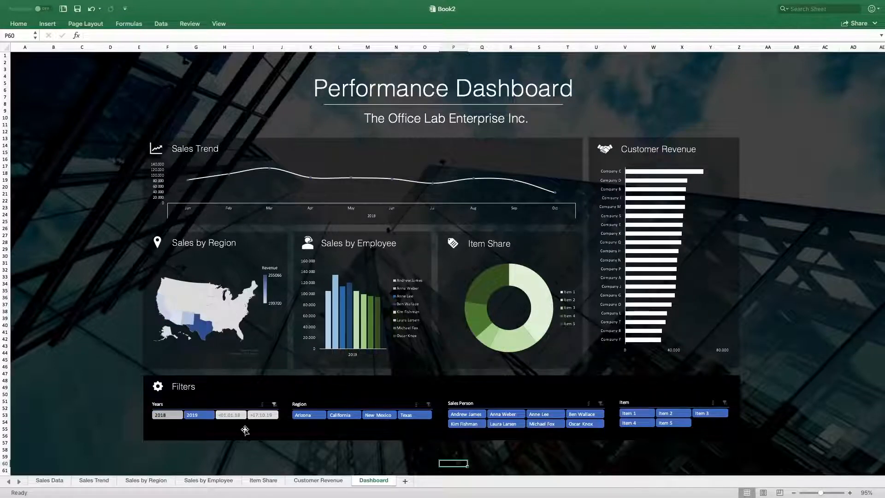
pyautogui.click(274, 405)
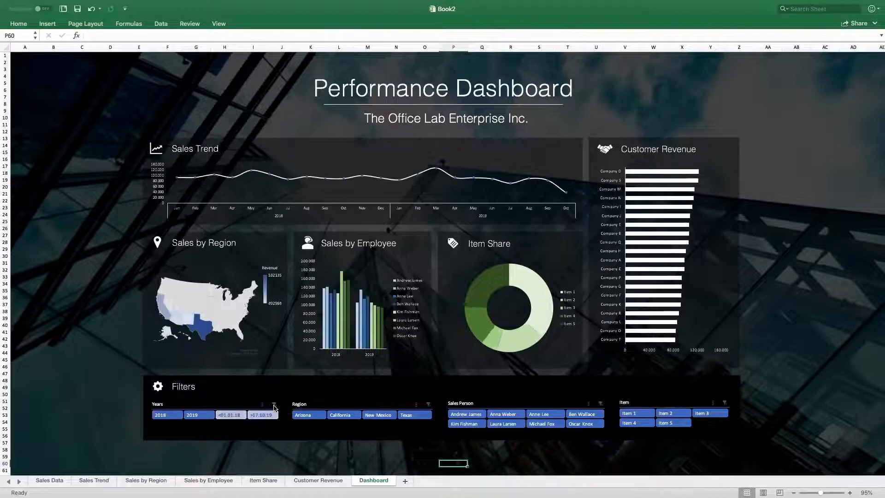
# Filter the dashboard to Arizona, to New Mexico and to one of that region's sales persons, and clear the Region filter
pyautogui.click(312, 416)
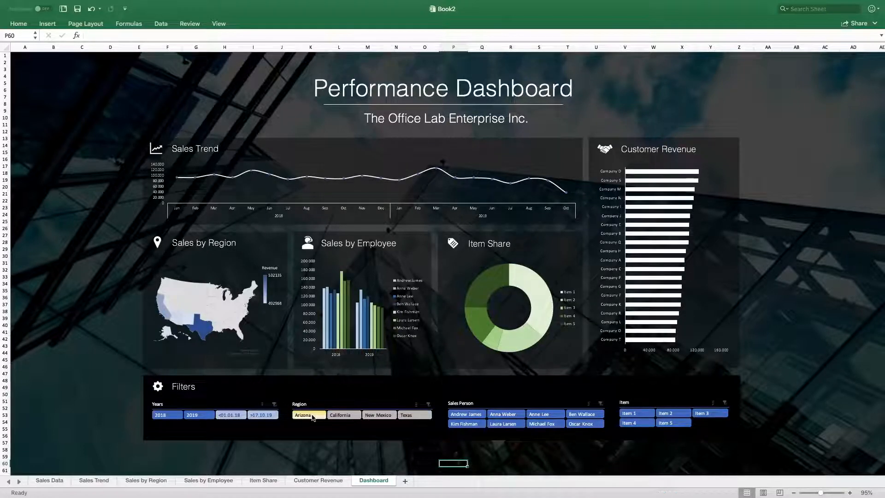
pyautogui.click(378, 417)
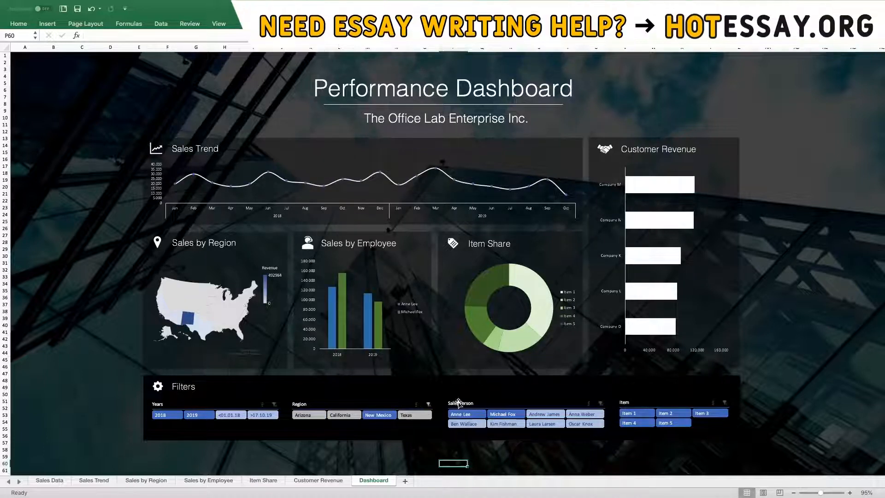
pyautogui.click(464, 415)
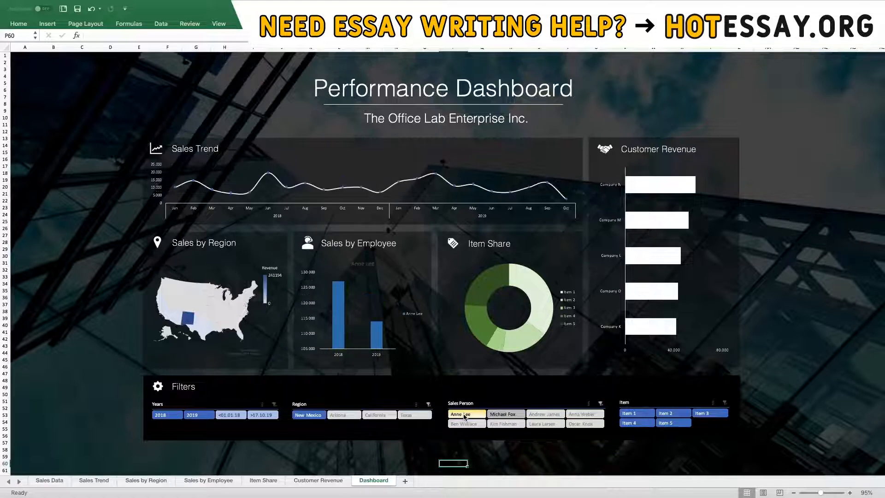
pyautogui.click(428, 405)
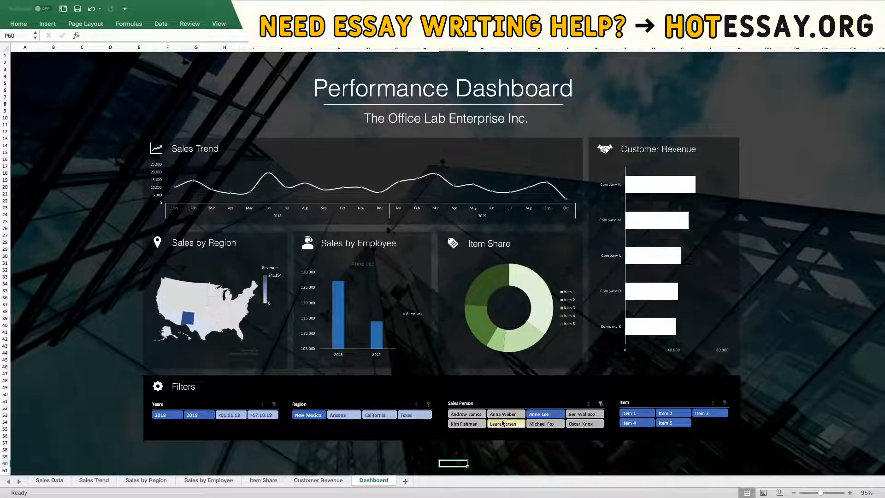
# Turn on multi-select for the Sales Person slicer, add three more sales persons to the selection, and clear the filter
pyautogui.click(591, 403)
pyautogui.click(513, 427)
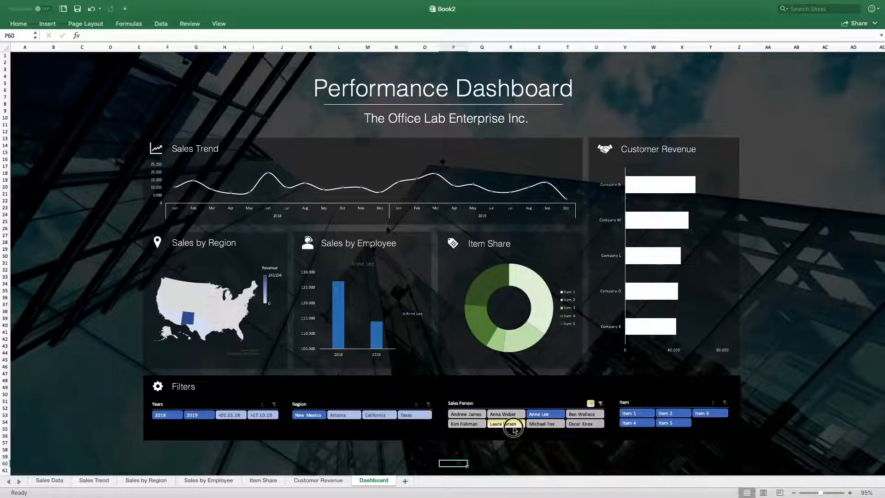
pyautogui.click(548, 425)
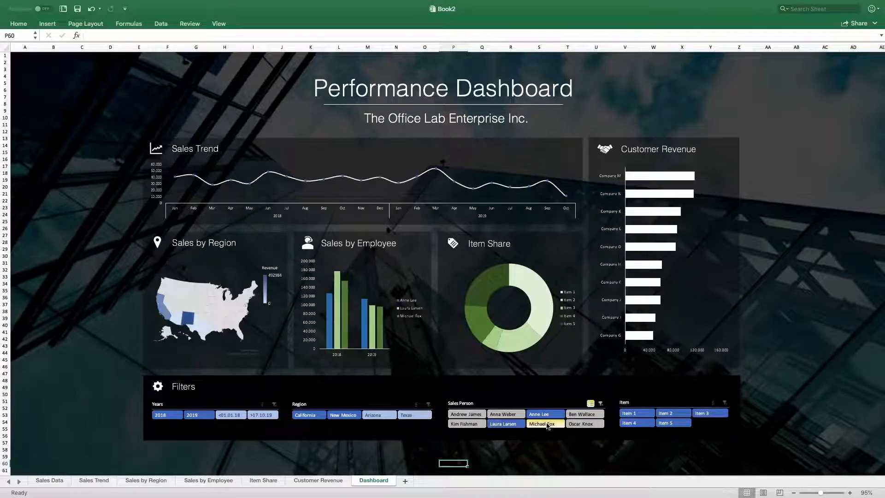
pyautogui.click(572, 425)
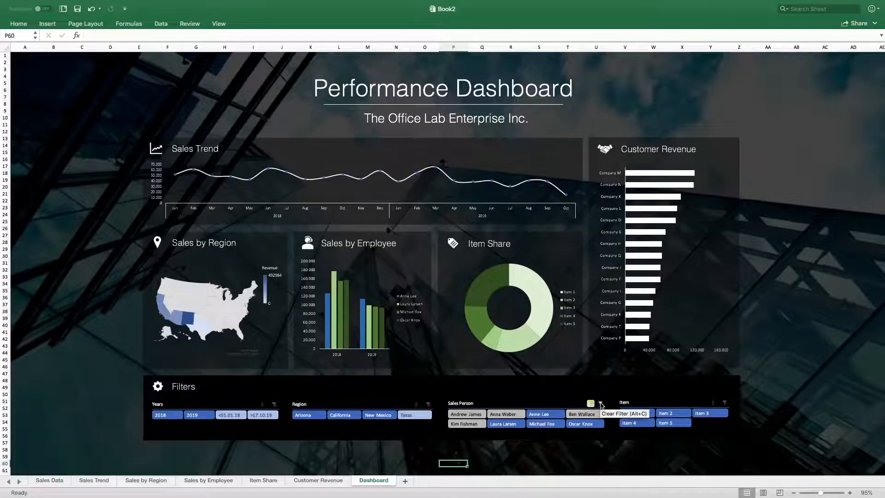
pyautogui.click(601, 404)
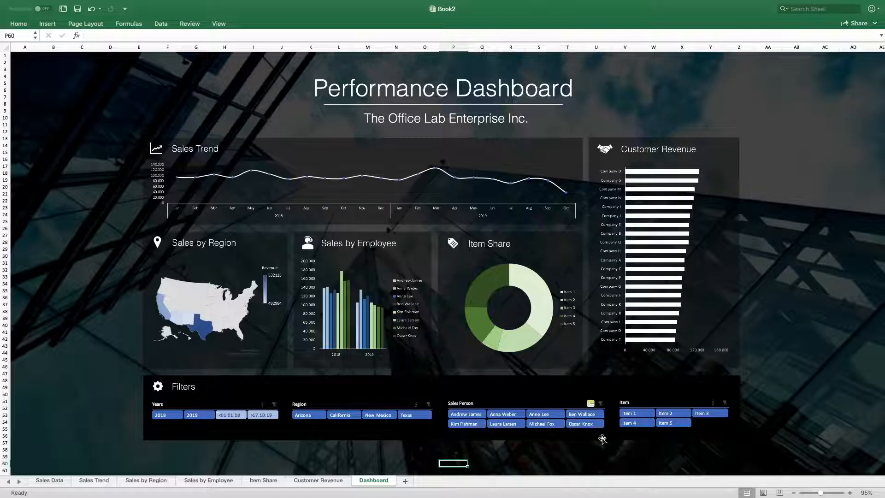
# Filter the Item slicer to Item 1 and add Items 2, 3, 5 and 4 through multi-select
pyautogui.click(651, 414)
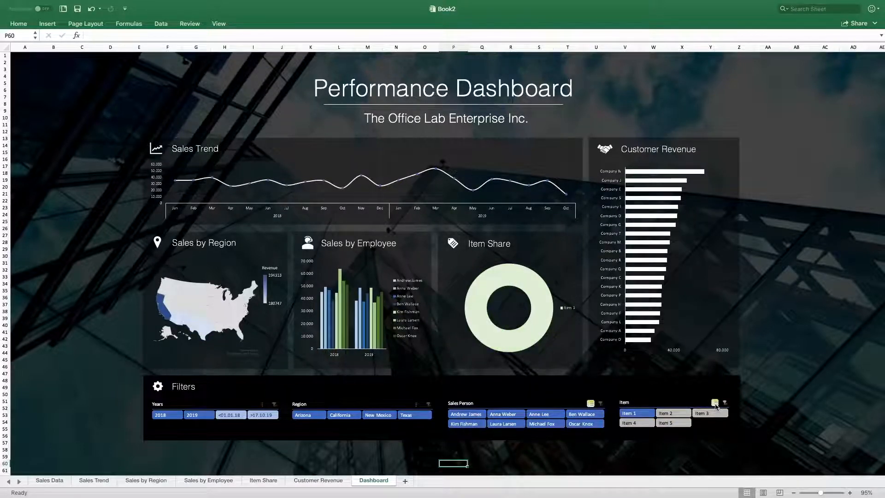
pyautogui.click(684, 414)
pyautogui.click(701, 415)
pyautogui.click(683, 423)
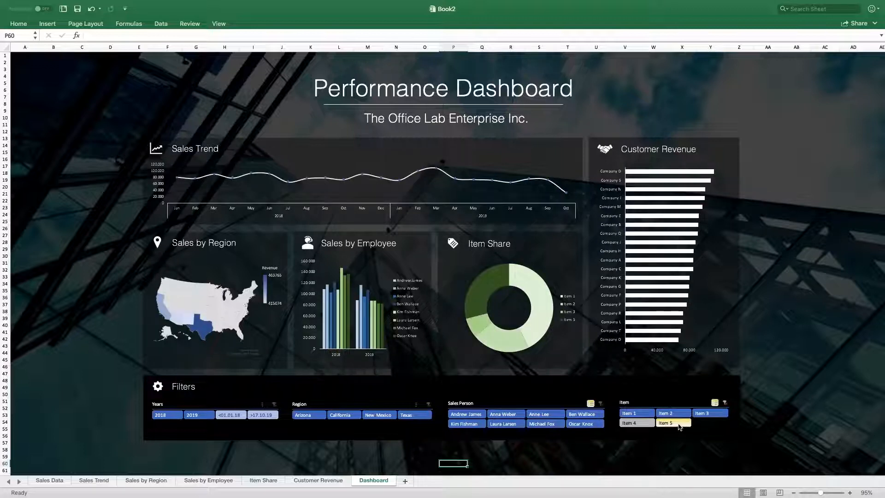
pyautogui.click(644, 426)
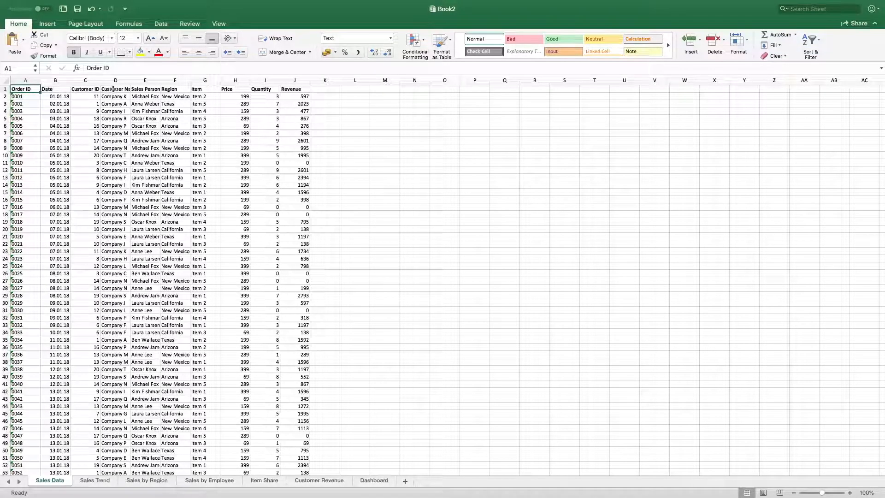
pyautogui.moveTo(127, 84); pyautogui.dragTo(227, 81)
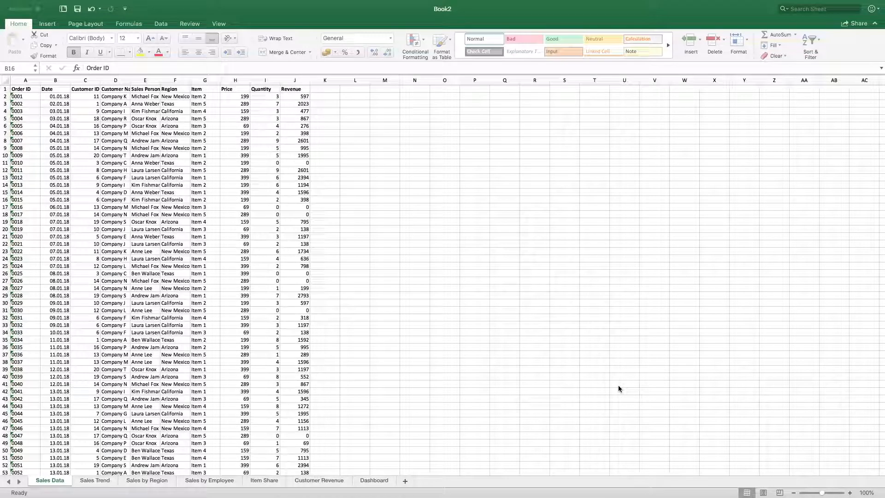
pyautogui.click(29, 88)
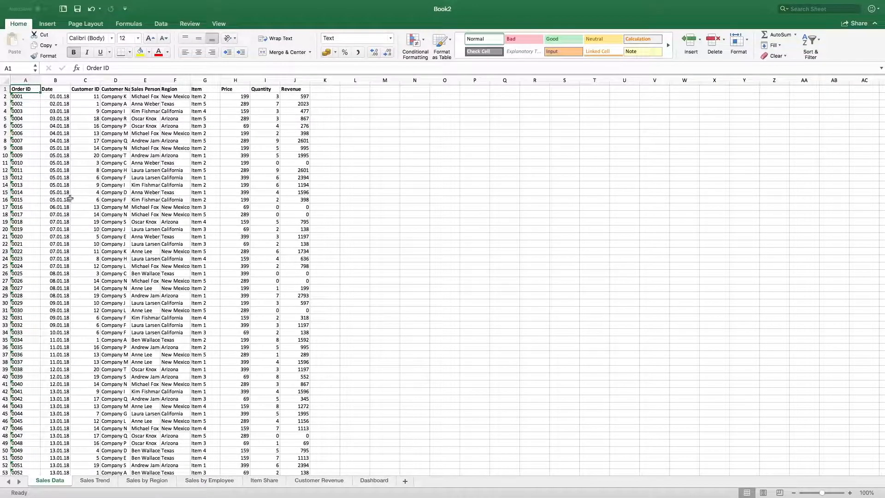
# Insert a PivotTable at cell A1 of the Sales Trend sheet, using 'Sales Data'!$A$1:$J$2001 as the source range
pyautogui.click(93, 481)
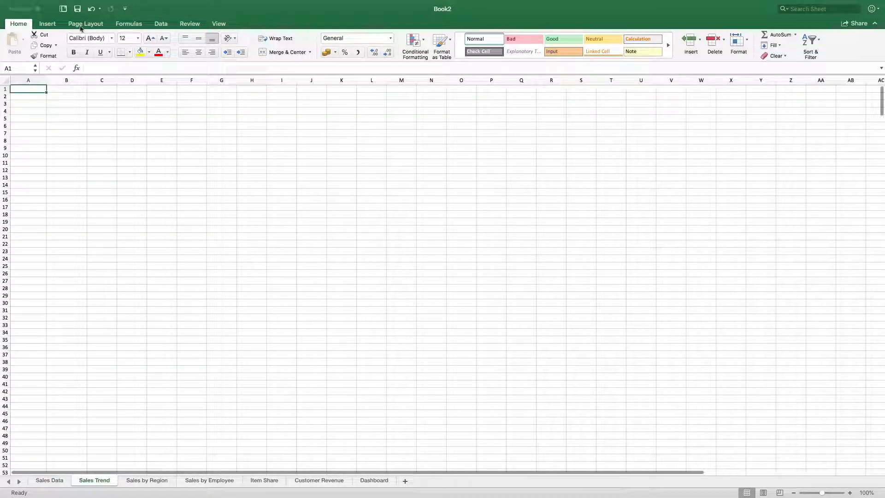
pyautogui.click(48, 23)
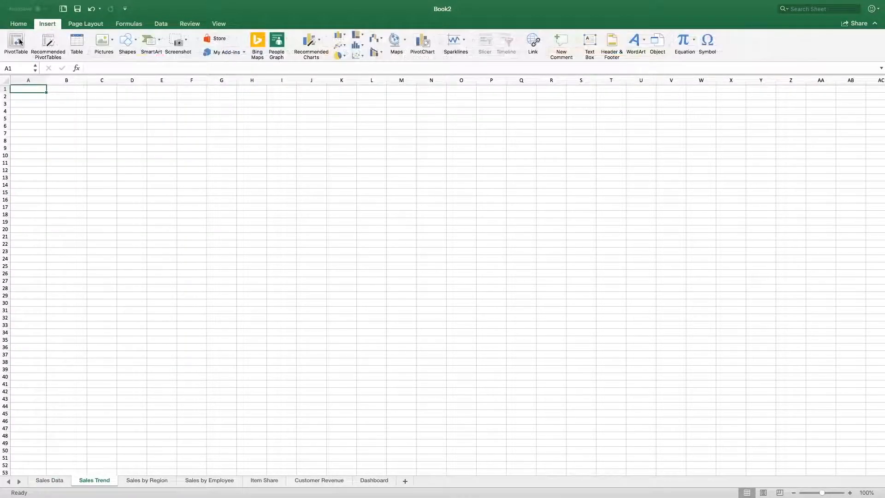
pyautogui.click(17, 42)
pyautogui.click(541, 134)
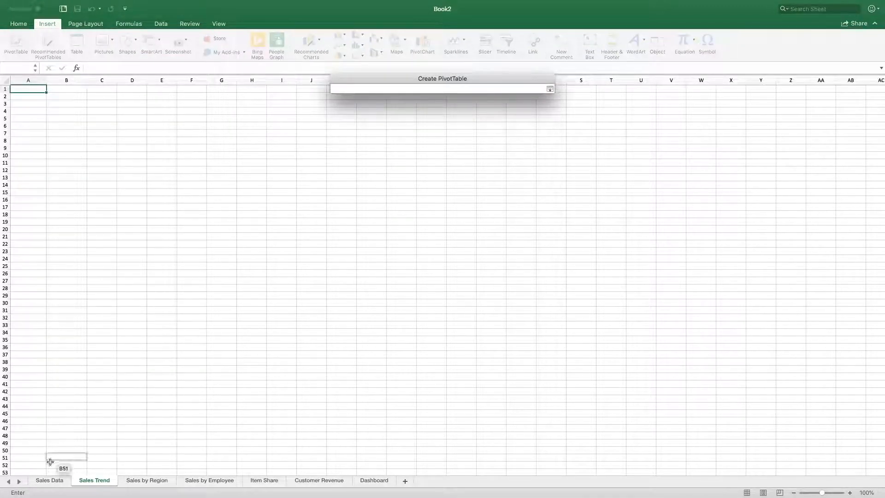
pyautogui.click(48, 481)
pyautogui.click(22, 90)
pyautogui.press('super+shift+Right')
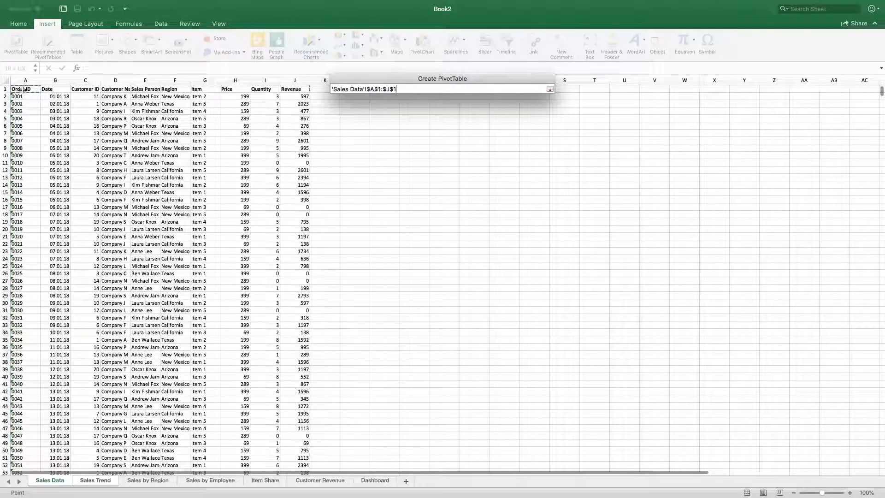
pyautogui.press('super+shift+Down')
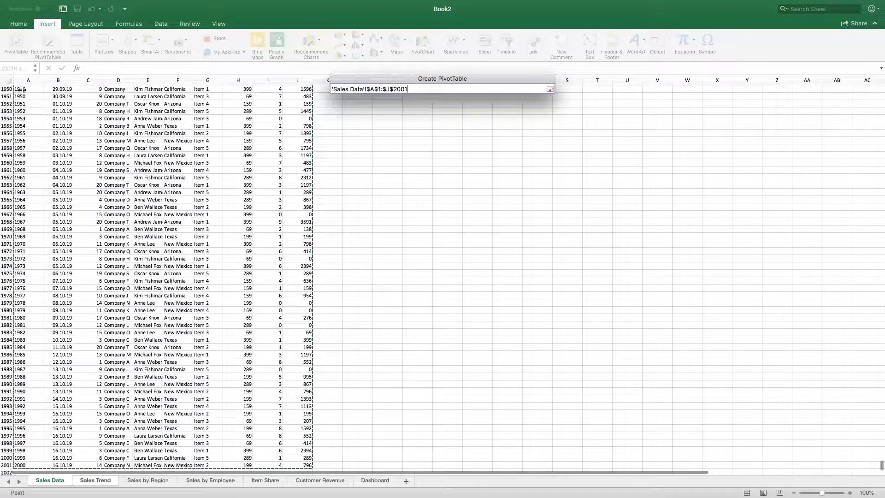
pyautogui.press('Return')
pyautogui.press('Return')
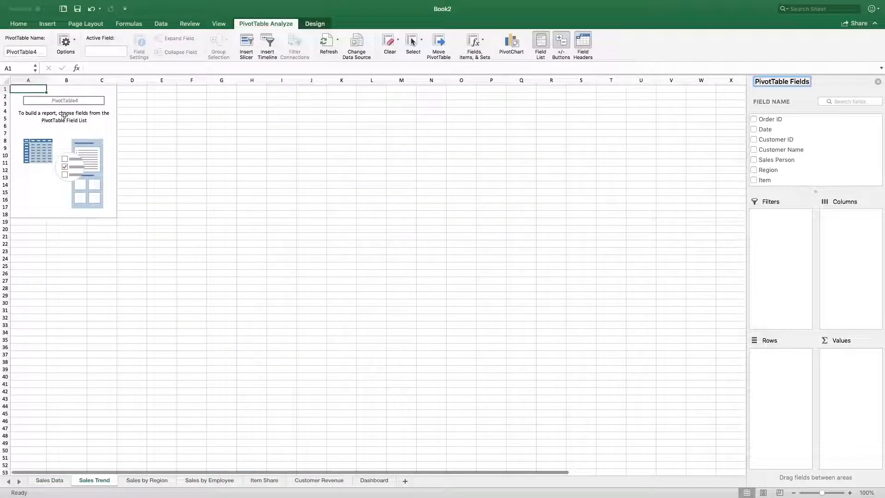
# Add the Date field to the PivotTable's rows
pyautogui.scroll(-3, 780, 157)
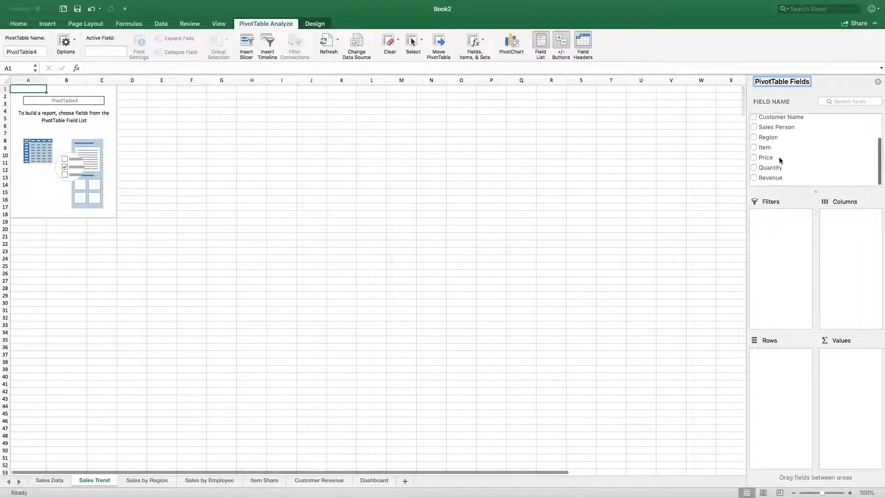
pyautogui.scroll(3, 778, 162)
pyautogui.click(784, 130)
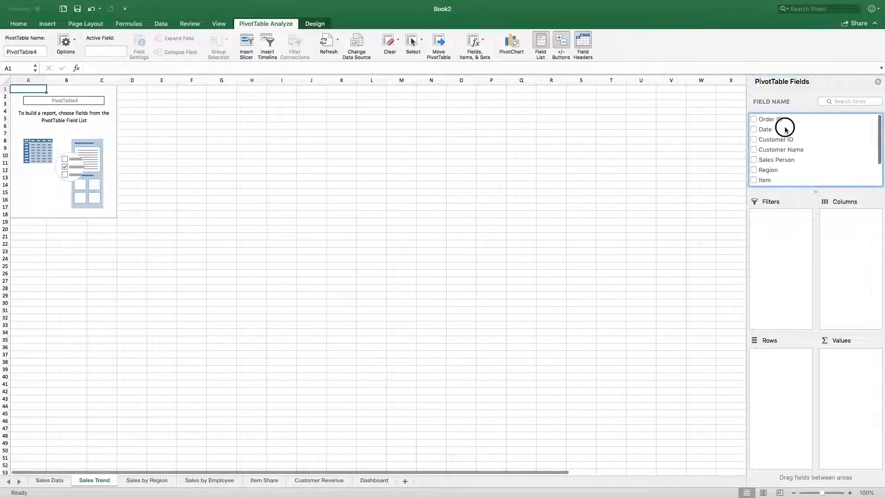
pyautogui.moveTo(784, 130); pyautogui.dragTo(783, 365)
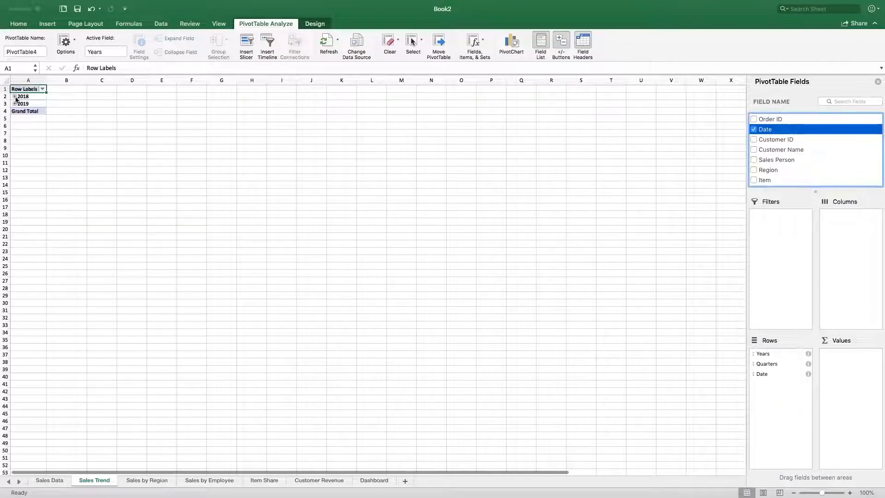
# Expand the 2018 and 2019 row groups and their first quarter down to months
pyautogui.click(14, 96)
pyautogui.click(14, 136)
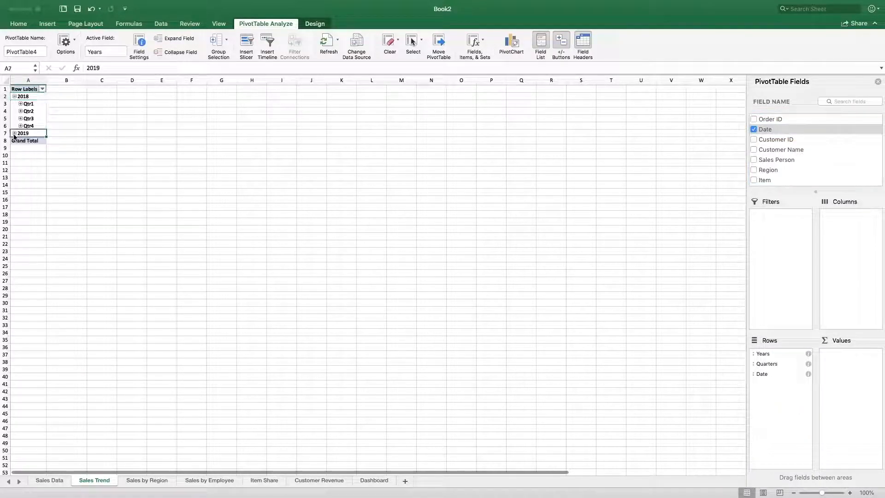
pyautogui.click(14, 134)
pyautogui.click(21, 104)
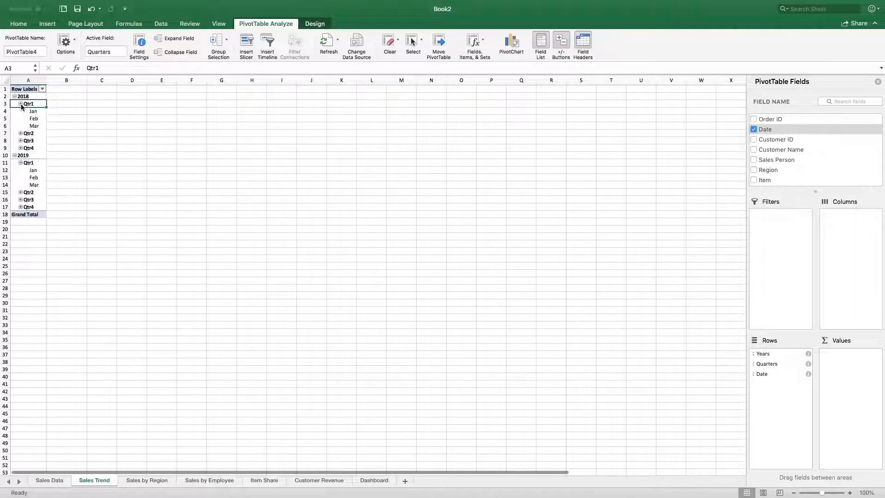
# Remove the Quarters field from the PivotTable's rows and add Revenue to its values
pyautogui.click(782, 364)
pyautogui.click(816, 450)
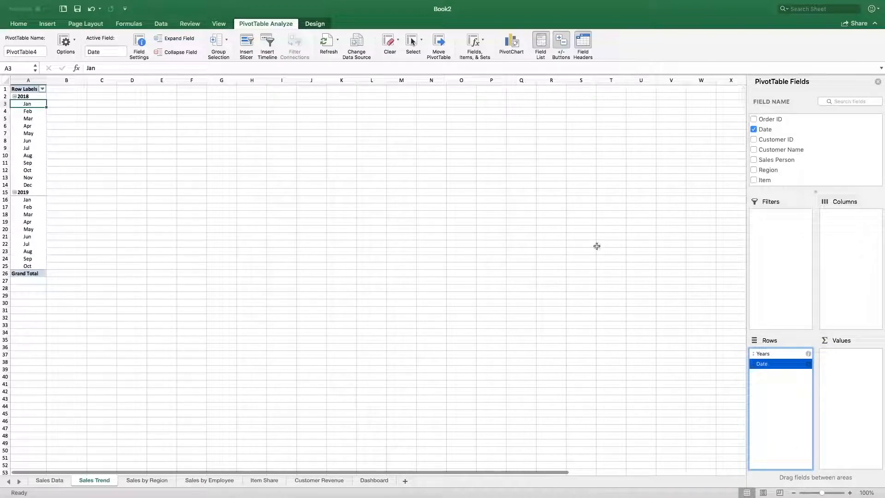
pyautogui.scroll(-5, 793, 143)
pyautogui.moveTo(777, 161); pyautogui.dragTo(843, 388)
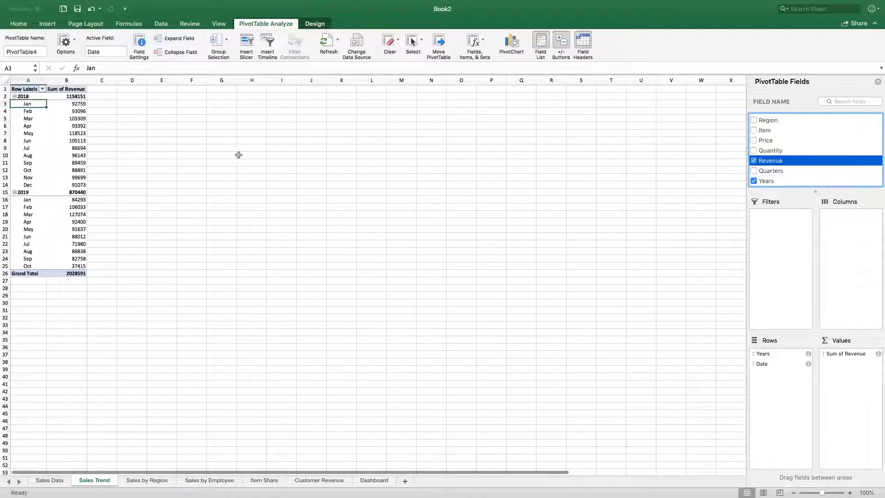
# Insert a PivotChart from the Sales Trend table, place it beside the table and enlarge it to about E3:N21
pyautogui.click(513, 42)
pyautogui.click(407, 236)
pyautogui.moveTo(407, 237); pyautogui.dragTo(260, 109)
pyautogui.moveTo(314, 202); pyautogui.dragTo(445, 241)
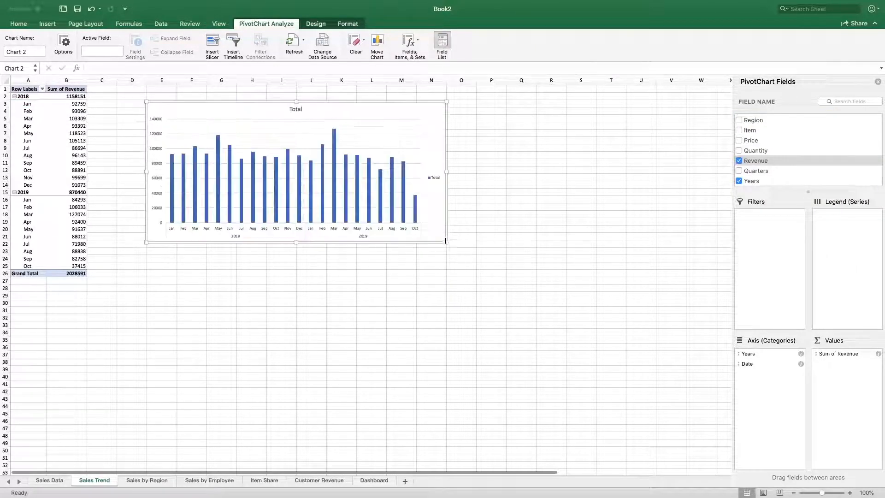
# Change the Sales Trend PivotChart to a 2-D line chart with markers
pyautogui.click(322, 27)
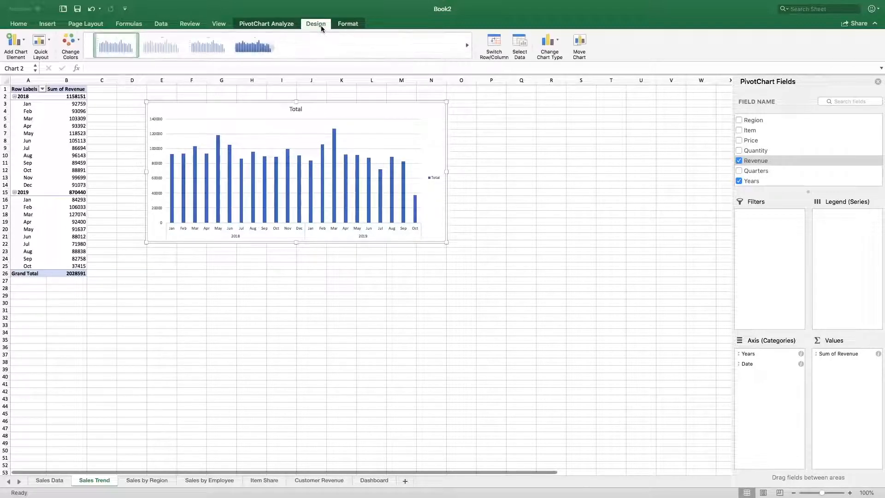
pyautogui.click(557, 46)
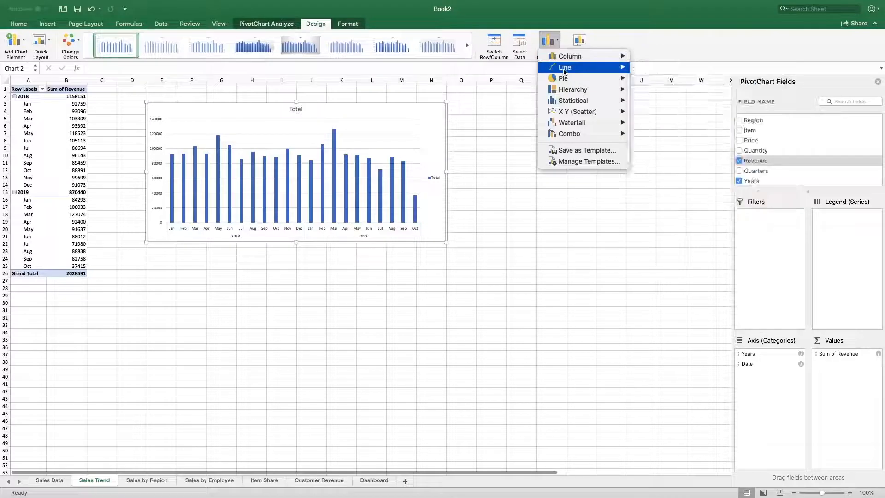
pyautogui.moveTo(576, 71)
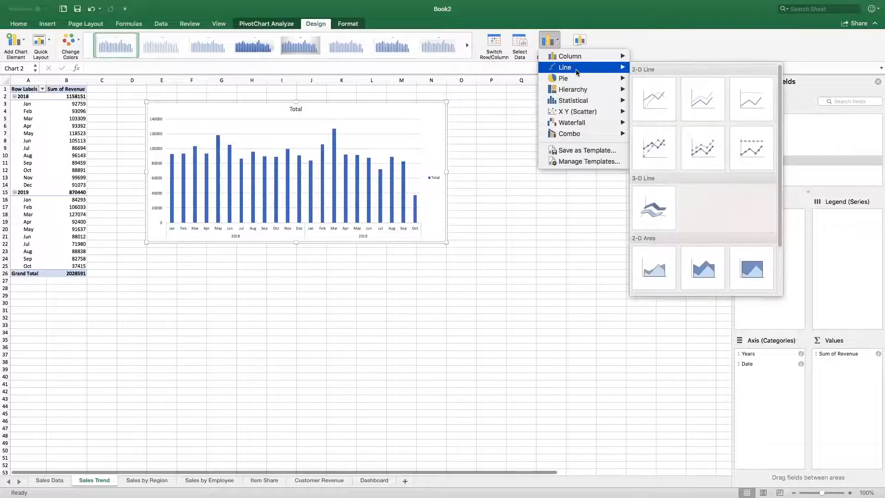
pyautogui.click(658, 148)
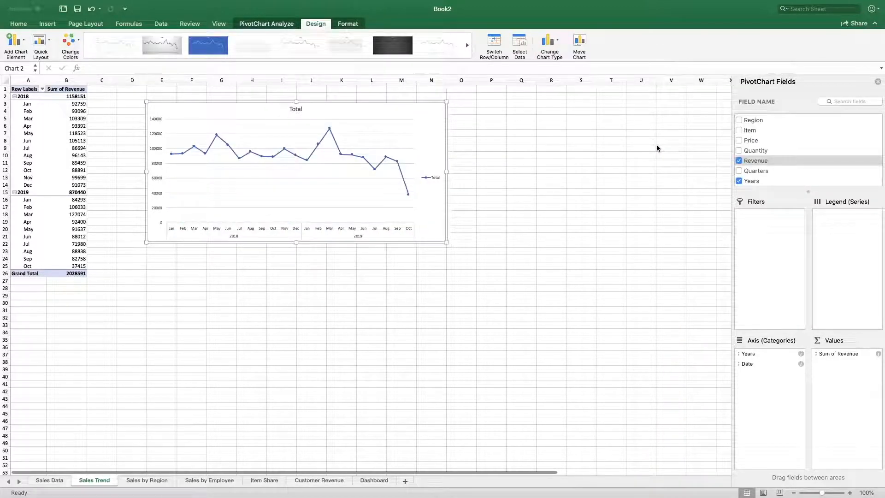
# Insert a PivotTable at cell A1 of the Sales by Region sheet, using 'Sales Data'!$A$1:$J$2001 as its source
pyautogui.click(147, 481)
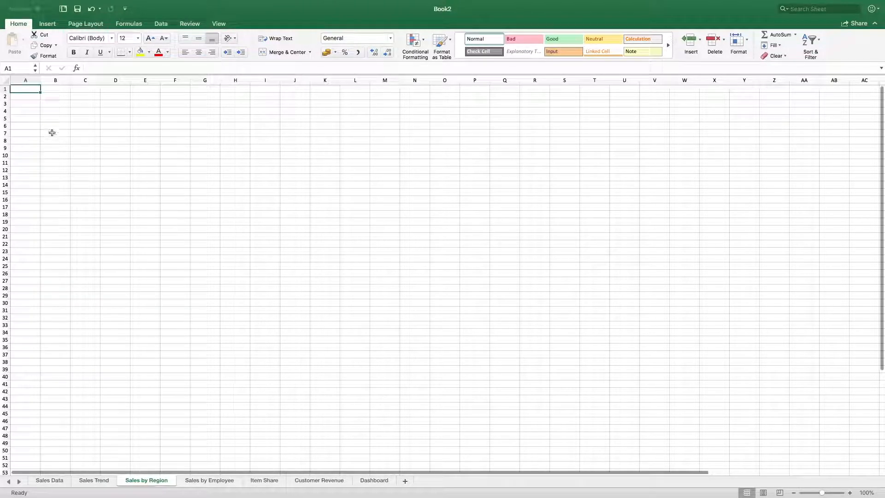
pyautogui.click(48, 24)
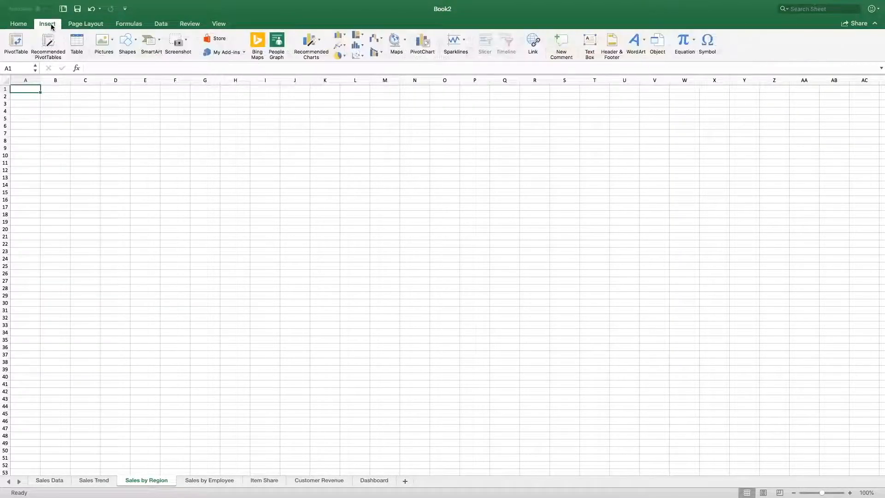
pyautogui.click(22, 42)
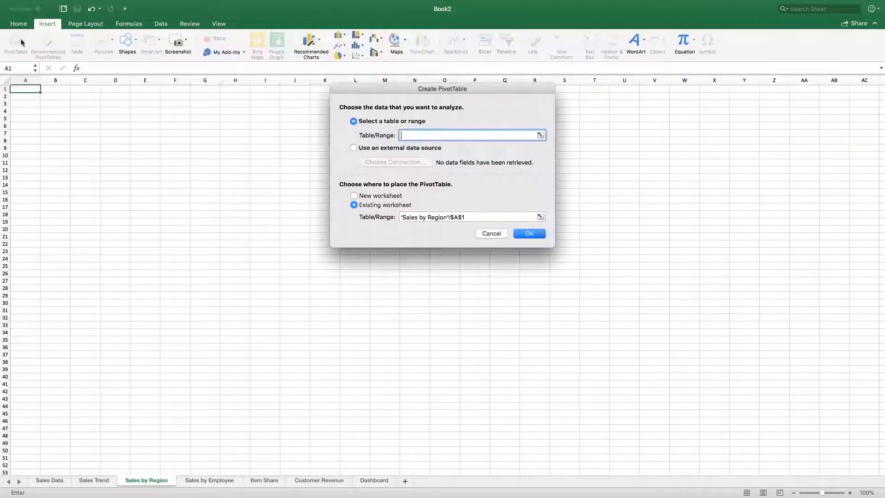
pyautogui.click(541, 135)
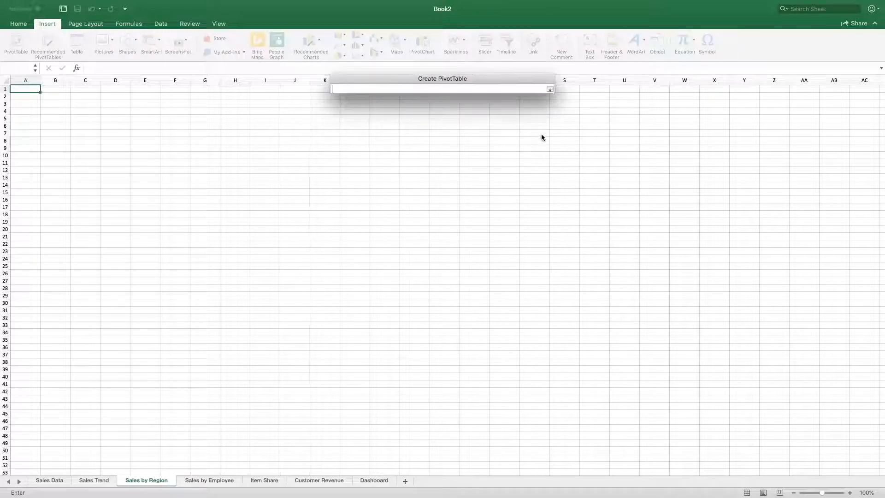
pyautogui.click(47, 480)
pyautogui.scroll(-5, 249, 302)
pyautogui.click(292, 325)
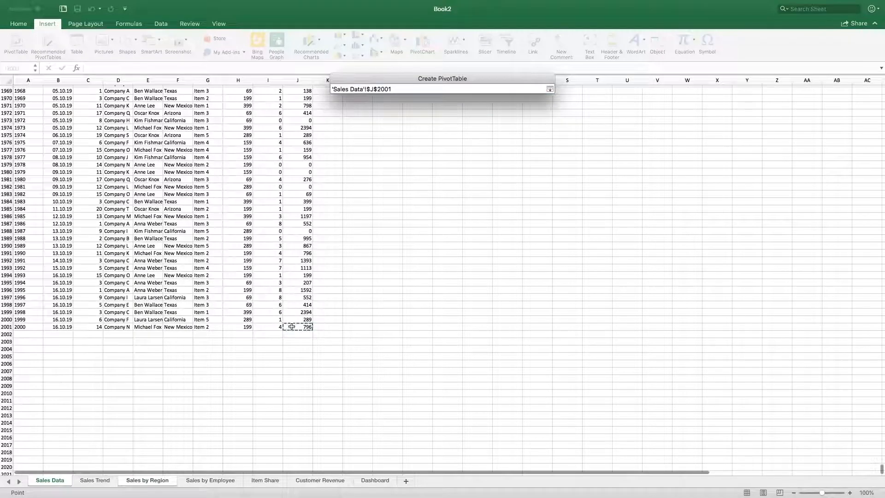
pyautogui.press('super+shift+Up')
pyautogui.press('super+shift+Left')
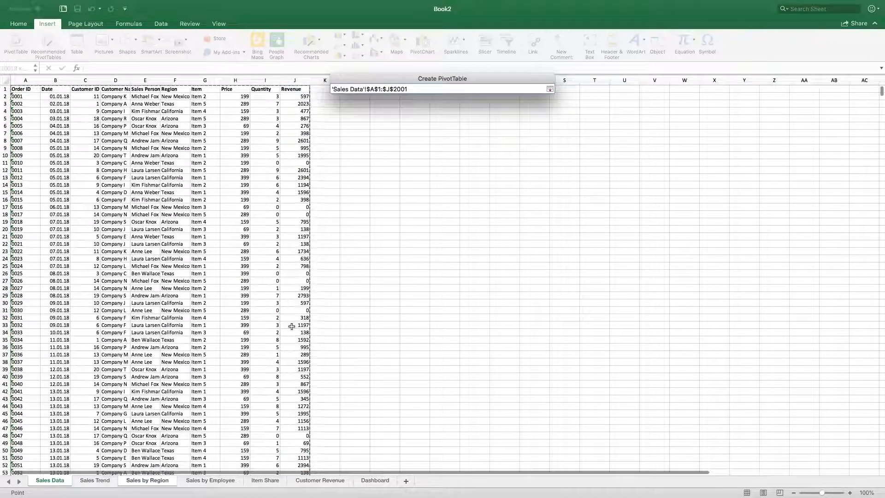
pyautogui.press('Return')
pyautogui.press('Return')
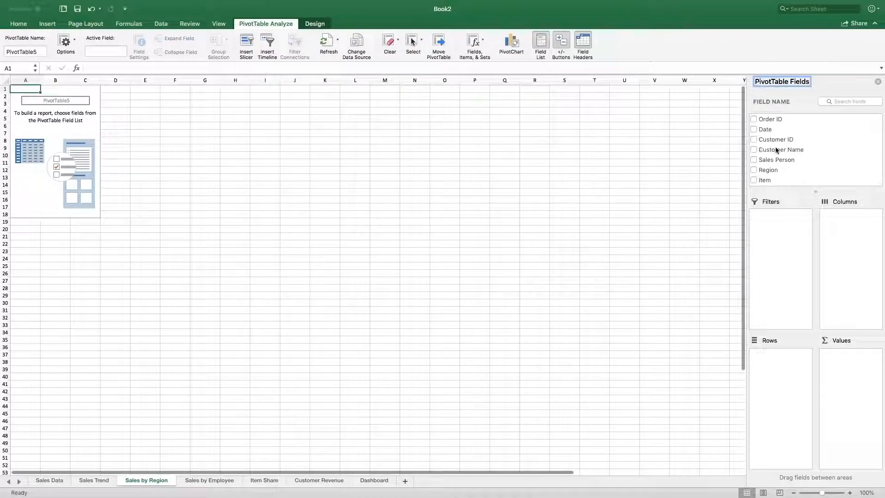
# Add Region to the PivotTable's columns and Revenue to its values
pyautogui.moveTo(771, 170); pyautogui.dragTo(854, 249)
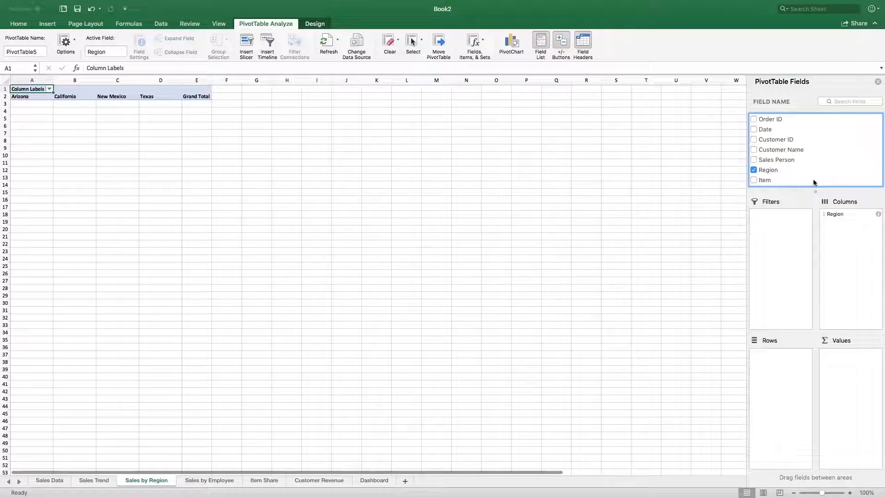
pyautogui.scroll(-5, 784, 158)
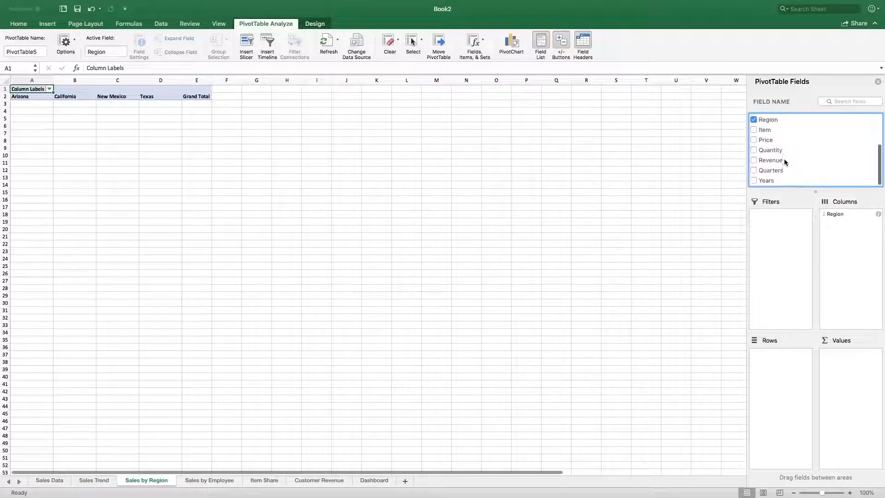
pyautogui.moveTo(775, 160); pyautogui.dragTo(857, 389)
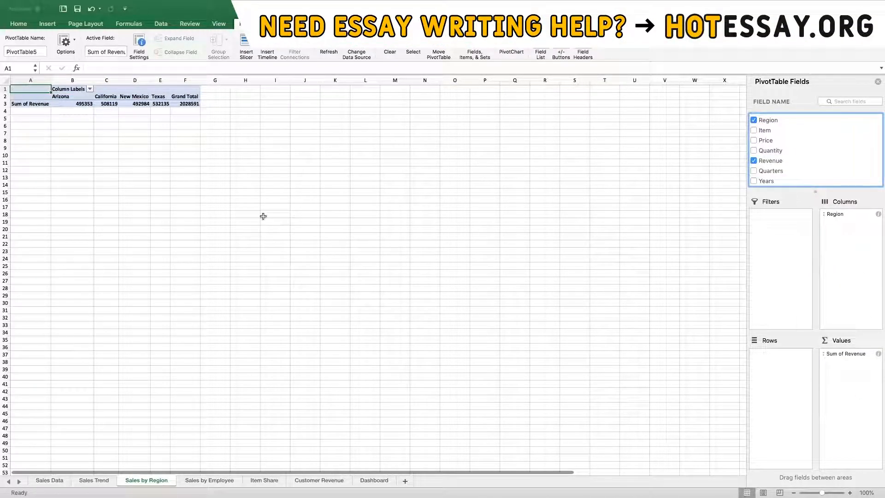
# Copy the region names and revenue row A2:E3, without the grand total, and paste them starting at A6
pyautogui.moveTo(40, 96); pyautogui.dragTo(164, 104)
pyautogui.press('super+c')
pyautogui.click(37, 125)
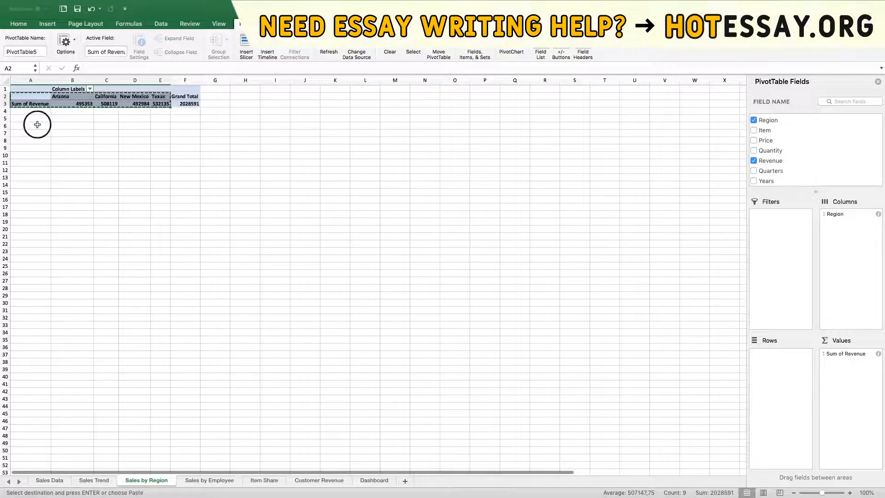
pyautogui.press('super+v')
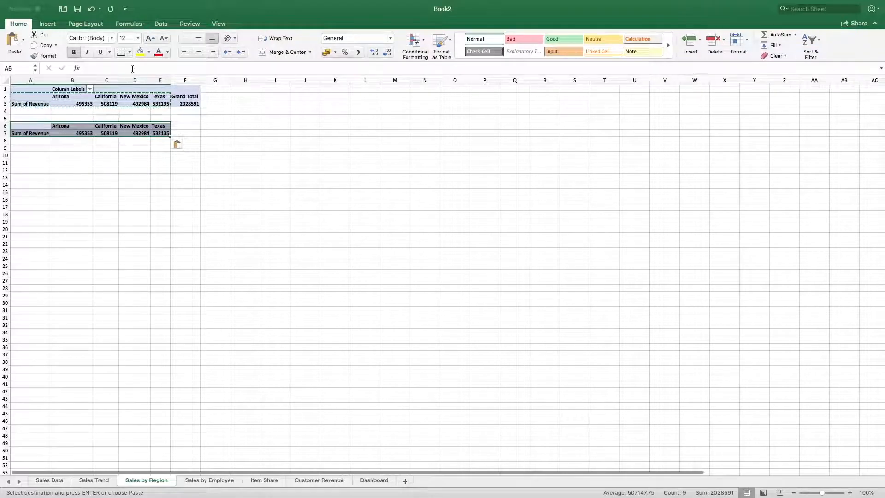
pyautogui.click(81, 126)
pyautogui.click(106, 126)
pyautogui.click(128, 126)
pyautogui.click(158, 125)
# Replace the pasted Arizona and California revenues in B7 and C7 with formulas referencing PivotTable cells B3 and C3
pyautogui.click(82, 133)
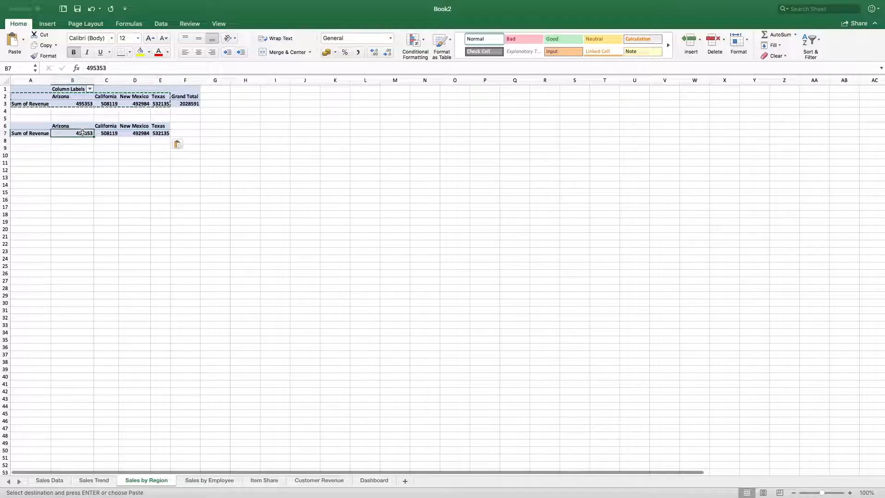
pyautogui.press('Escape')
pyautogui.write('=')
pyautogui.click(81, 103)
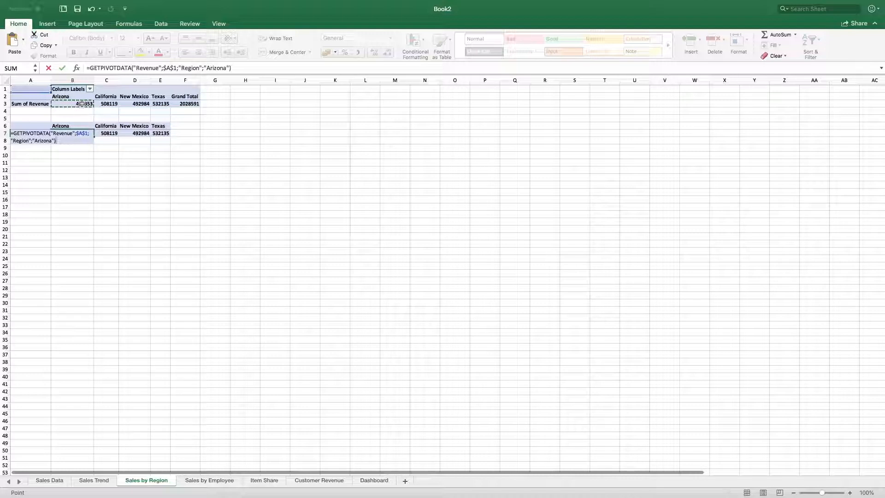
pyautogui.press('Return')
pyautogui.click(103, 133)
pyautogui.write('=')
pyautogui.click(110, 103)
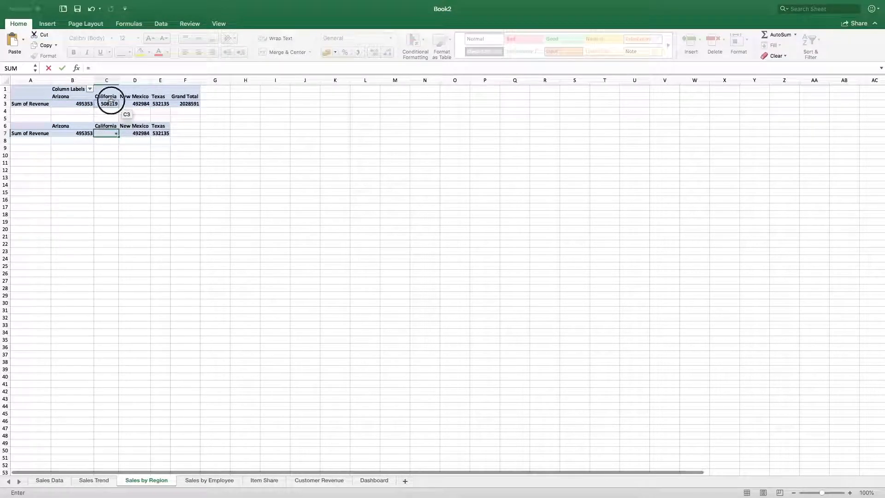
pyautogui.press('Return')
# Replace the pasted New Mexico and Texas revenues in D7 and E7 with formulas referencing PivotTable cells D3 and E3
pyautogui.click(135, 134)
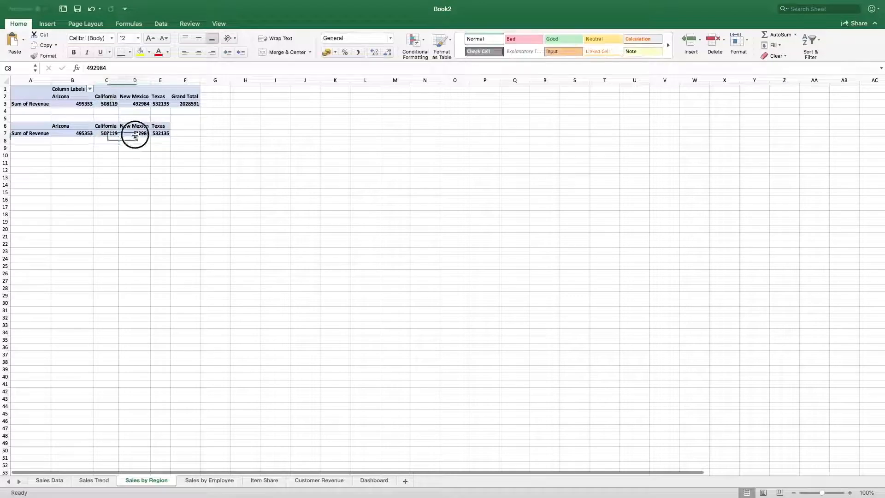
pyautogui.write('=')
pyautogui.click(141, 104)
pyautogui.press('Return')
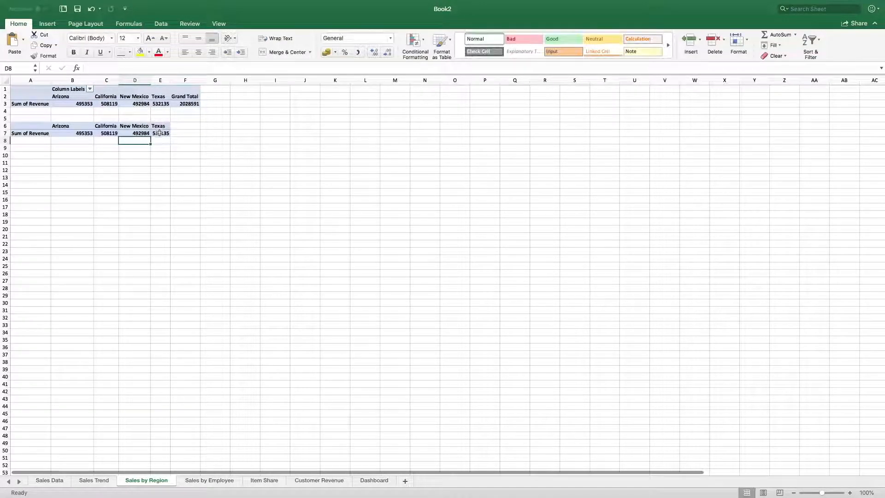
pyautogui.click(160, 133)
pyautogui.write('=')
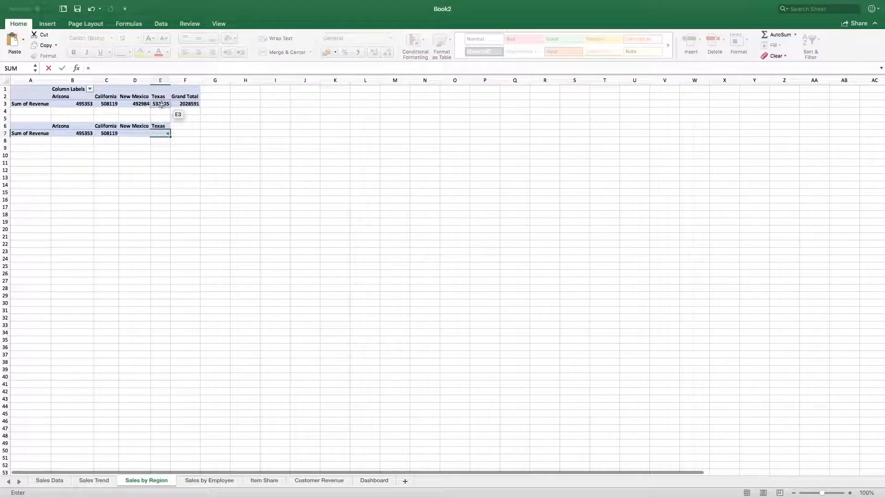
pyautogui.click(162, 104)
pyautogui.press('Return')
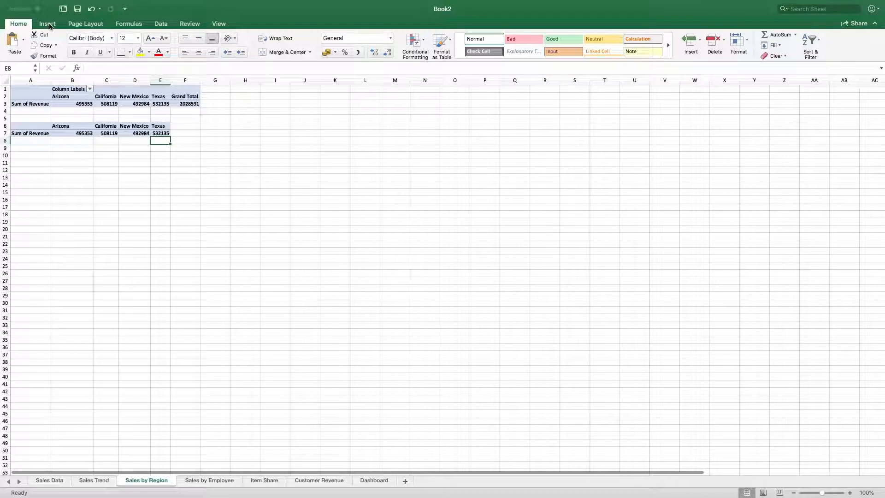
# Change the row label in A7 of the copied table to Revenue
pyautogui.moveTo(24, 122); pyautogui.dragTo(159, 134)
pyautogui.click(29, 135)
pyautogui.write('Revenue')
pyautogui.press('Return')
# Insert a filled map chart from A6:E7, place it beside the tables and enlarge it to about H3:N18
pyautogui.moveTo(33, 122); pyautogui.dragTo(164, 135)
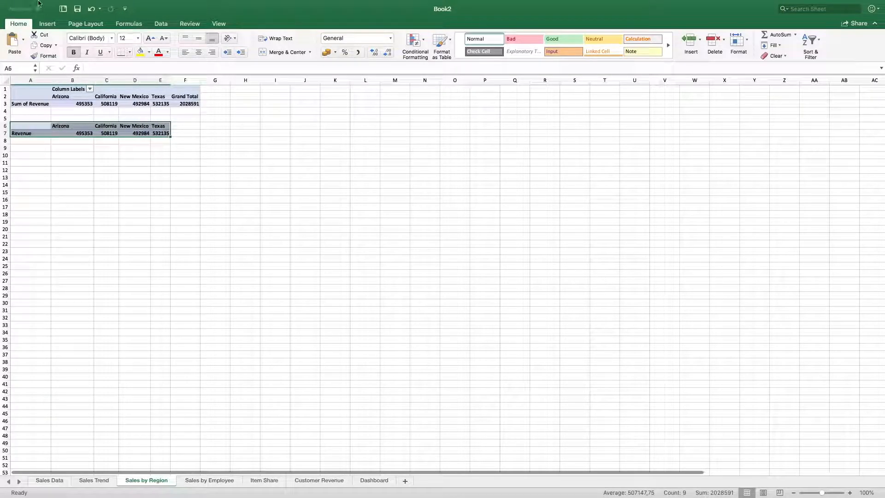
pyautogui.click(48, 25)
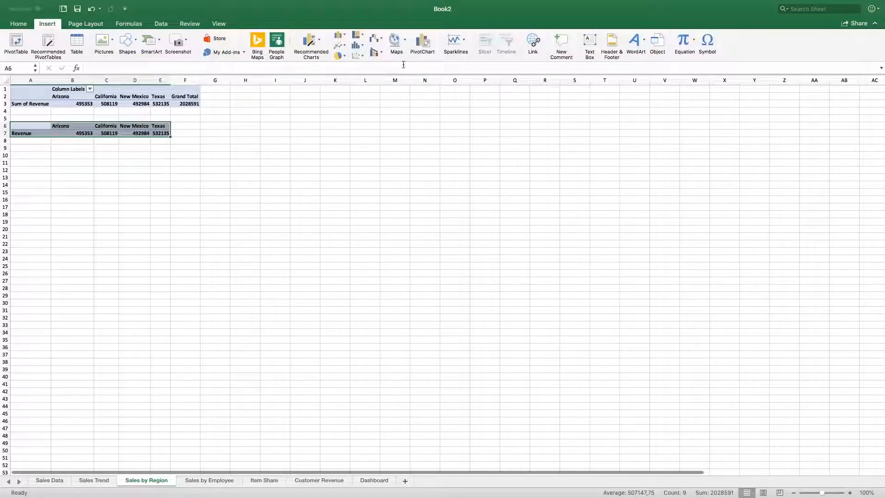
pyautogui.click(402, 40)
pyautogui.click(409, 95)
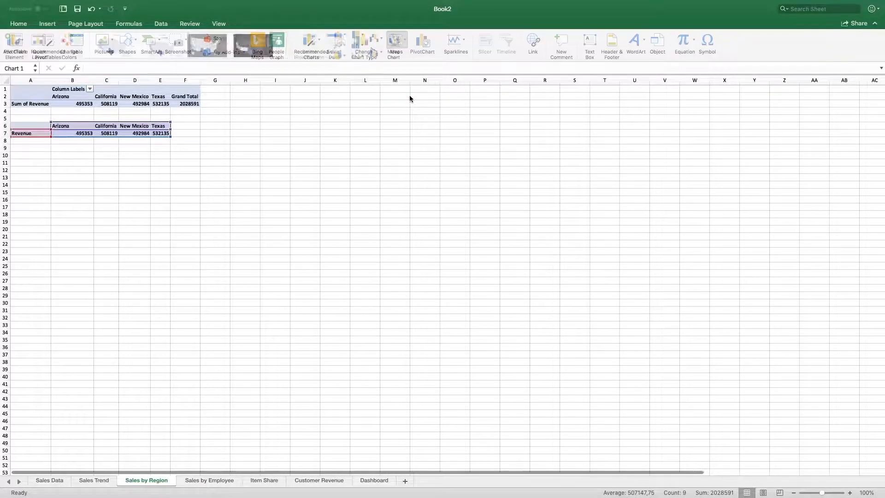
pyautogui.moveTo(478, 225); pyautogui.dragTo(344, 98)
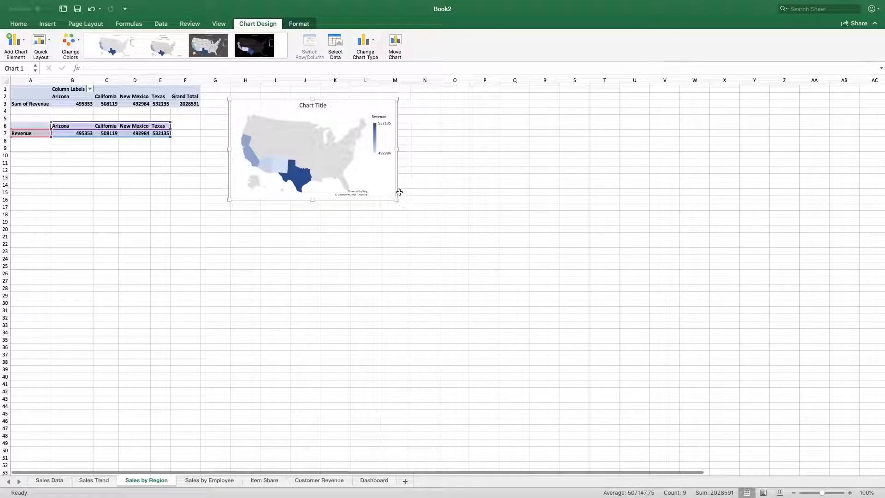
pyautogui.moveTo(399, 202); pyautogui.dragTo(439, 220)
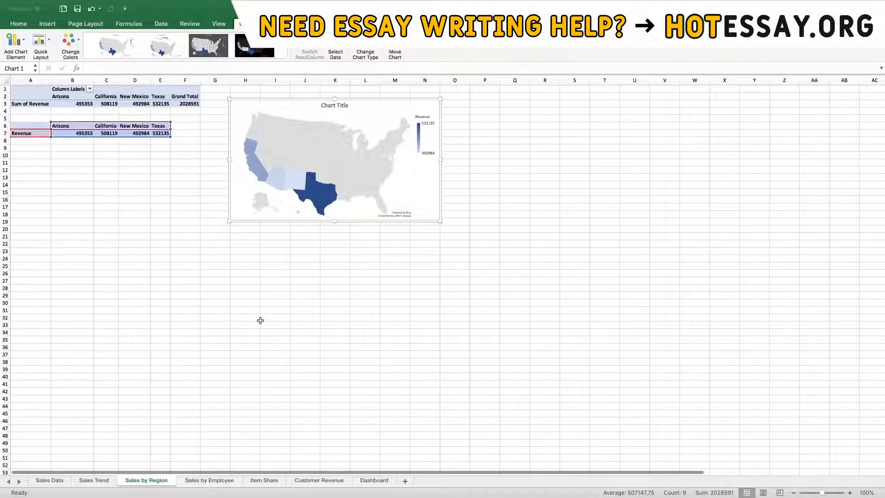
pyautogui.click(239, 284)
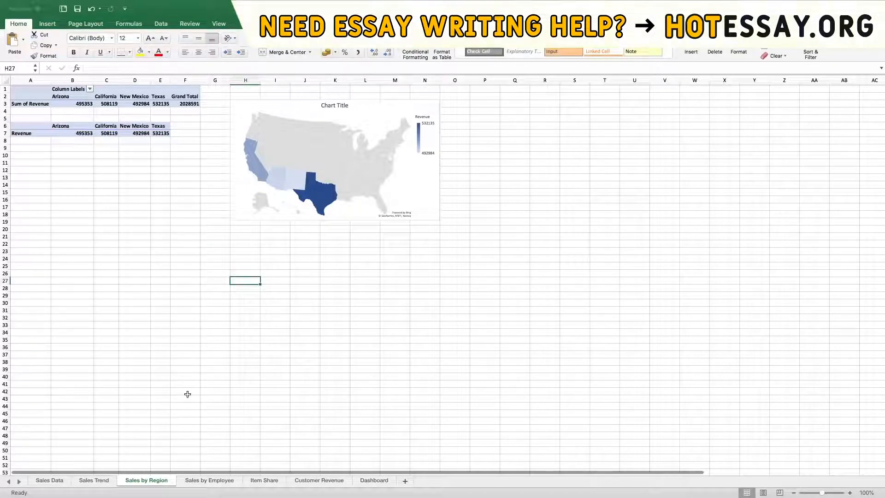
# Insert a PivotTable at cell A1 of the Sales by Employee sheet, using 'Sales Data'!$A$1:$J$2001 as its source
pyautogui.click(207, 481)
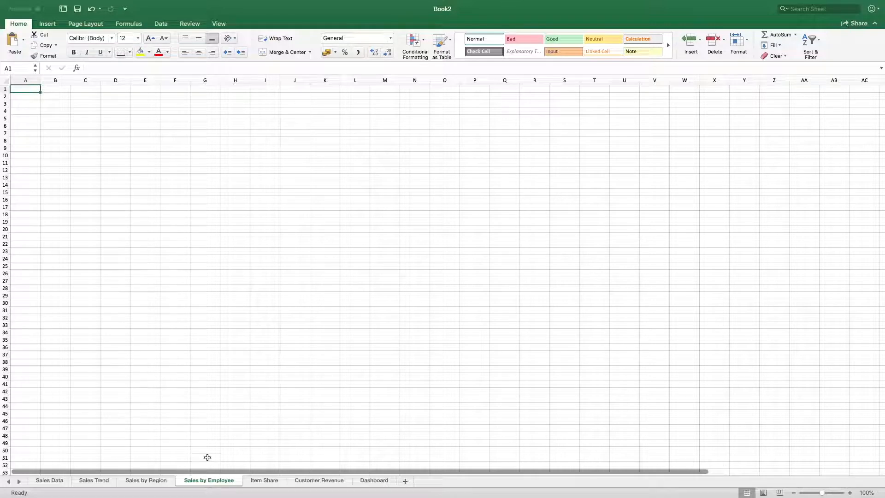
pyautogui.click(48, 24)
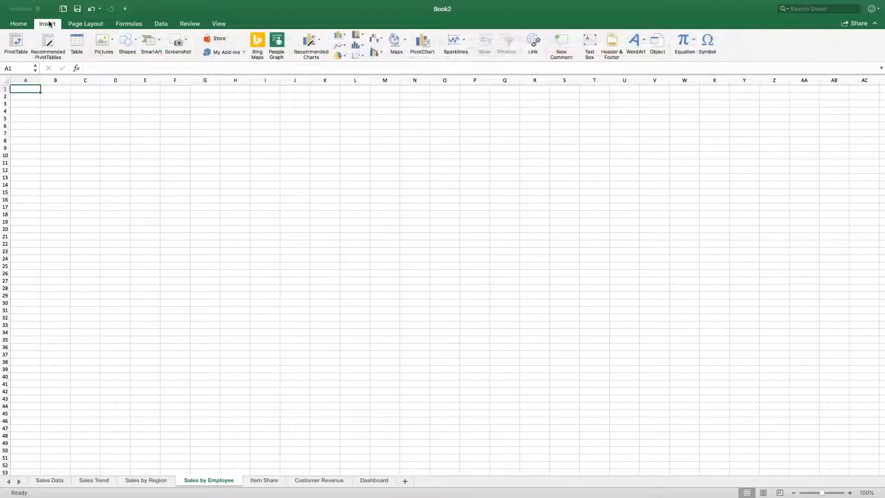
pyautogui.click(16, 42)
pyautogui.click(540, 135)
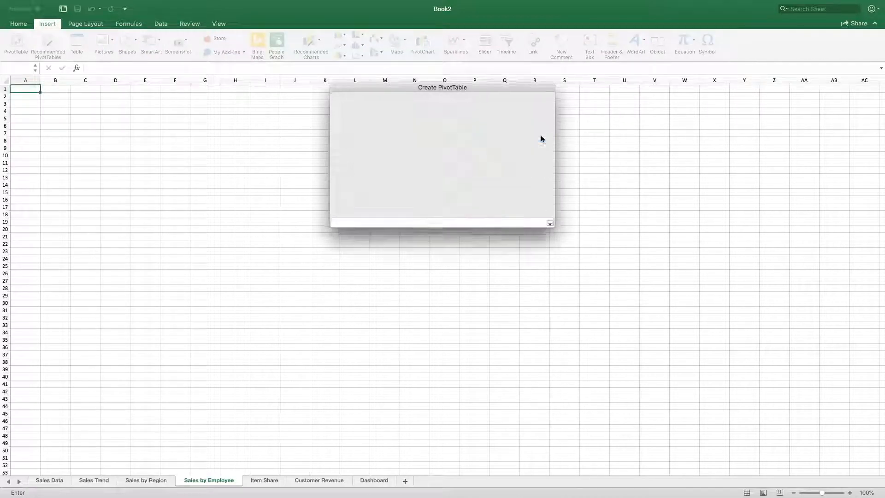
pyautogui.click(45, 483)
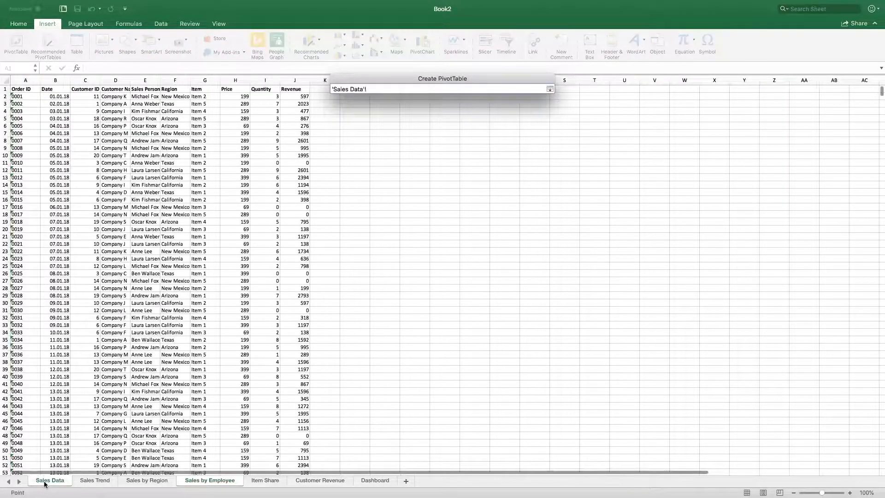
pyautogui.click(26, 90)
pyautogui.hotkey('ctrl', 'shift', 'Down')
pyautogui.hotkey('ctrl', 'shift', 'Right')
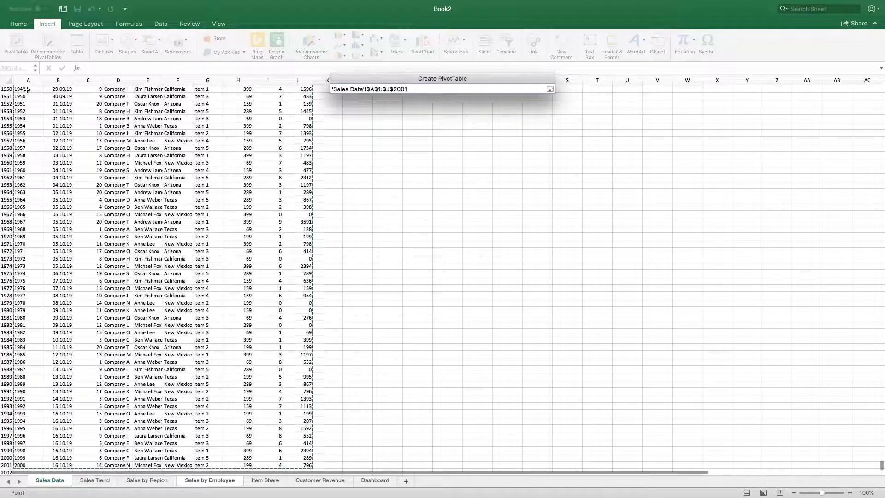
pyautogui.press('Return')
pyautogui.press('Return')
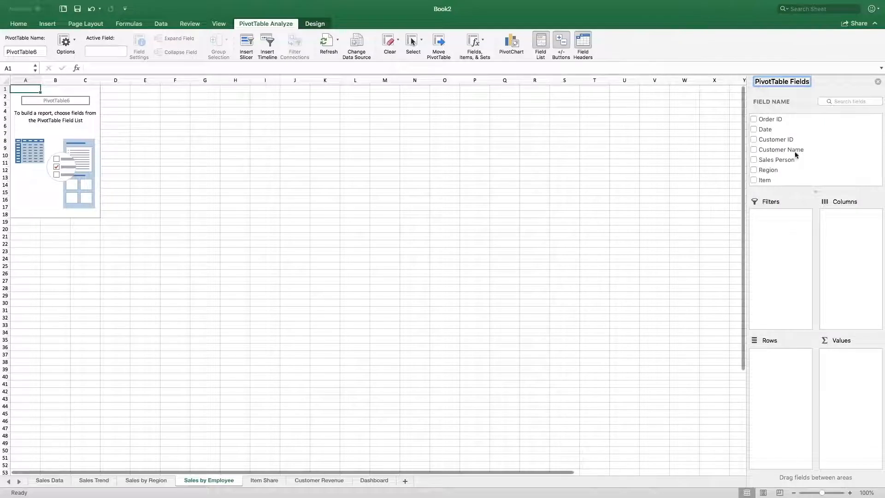
# Lay out the Sales by Employee PivotTable with Sales Person as columns, Years as rows and Sum of Revenue as values
pyautogui.moveTo(773, 162); pyautogui.dragTo(847, 247)
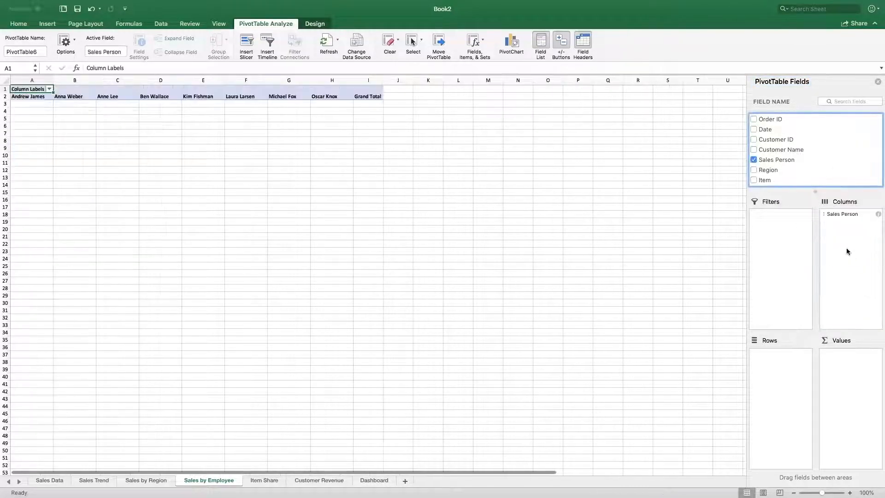
pyautogui.scroll(-3, 773, 130)
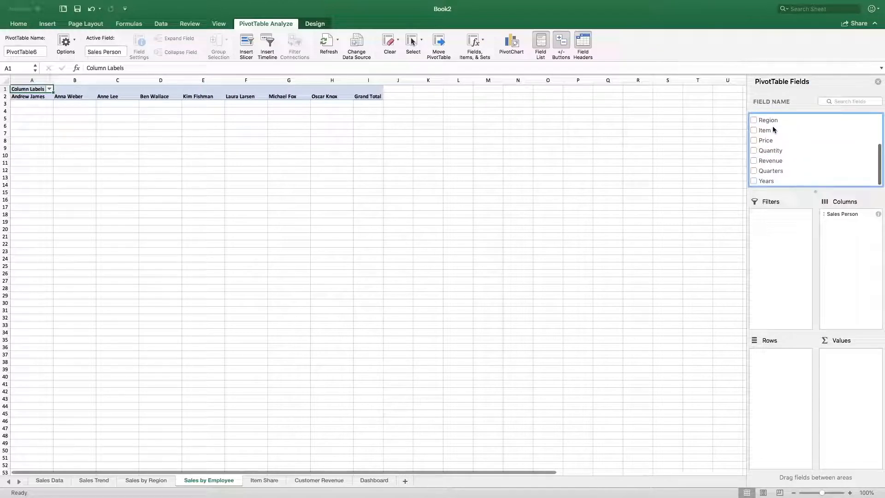
pyautogui.moveTo(766, 181); pyautogui.dragTo(780, 367)
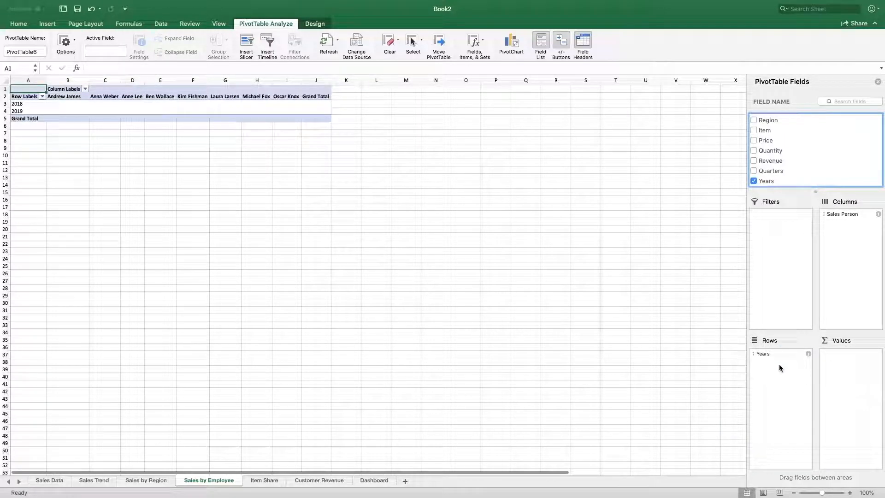
pyautogui.scroll(5, 784, 147)
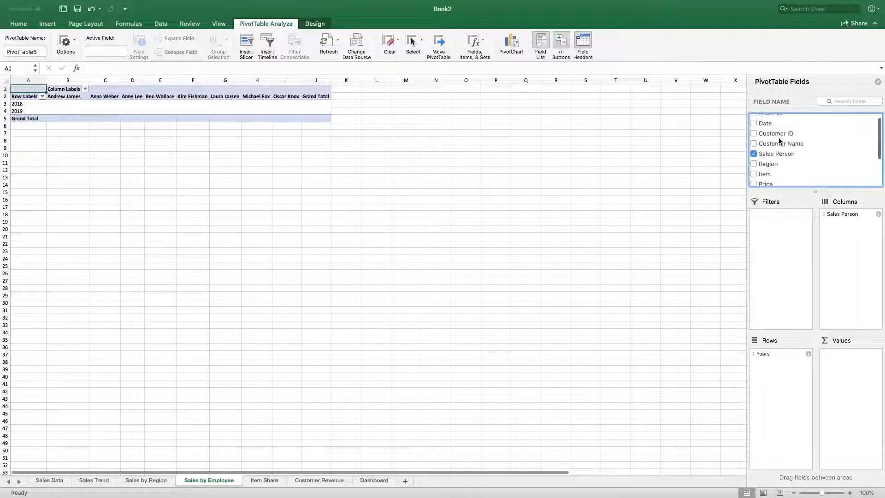
pyautogui.scroll(-2, 779, 141)
pyautogui.scroll(-2, 780, 141)
pyautogui.moveTo(775, 162); pyautogui.dragTo(847, 361)
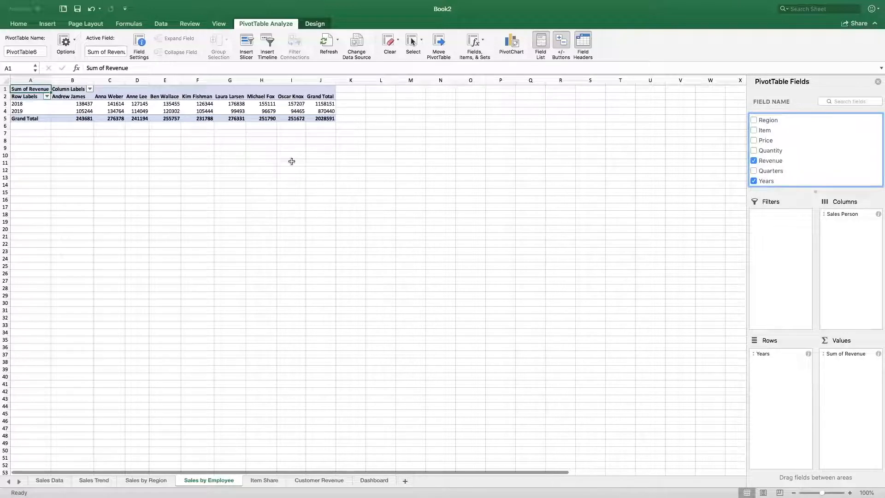
# Insert a clustered column PivotChart from the employee PivotTable, place it beside the table and enlarge it to about M3:S18
pyautogui.click(507, 43)
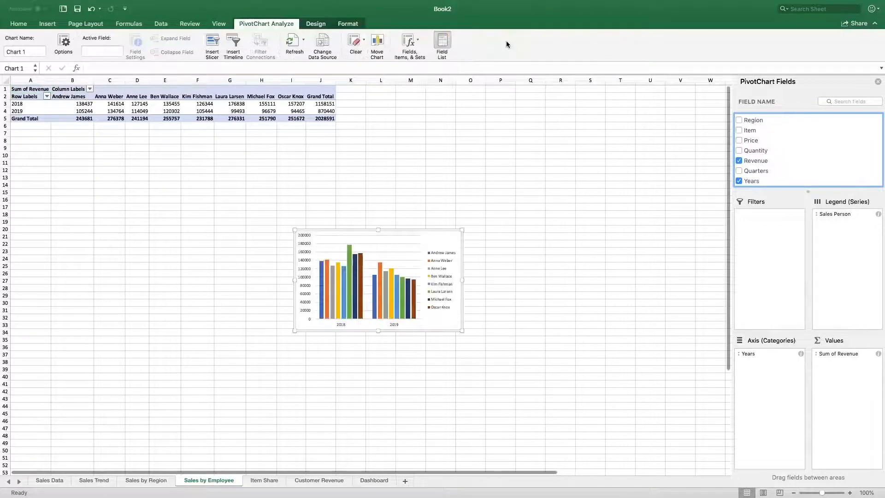
pyautogui.moveTo(448, 229); pyautogui.dragTo(548, 102)
pyautogui.moveTo(562, 200); pyautogui.dragTo(601, 220)
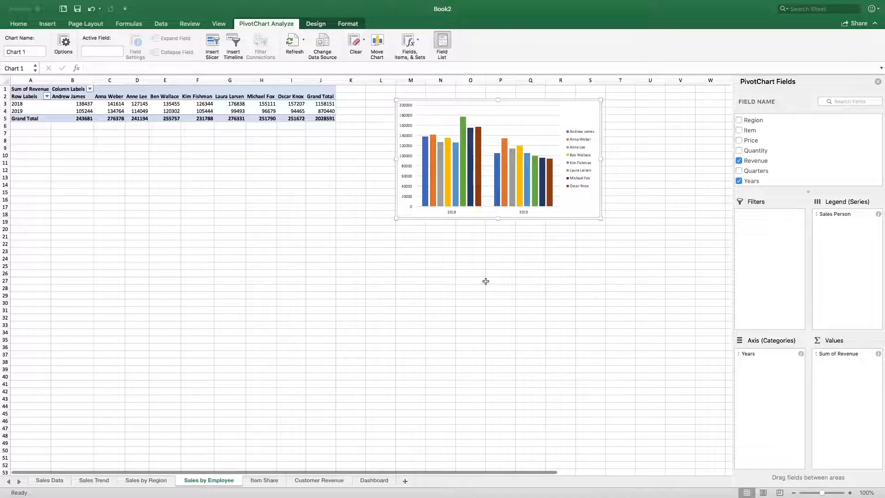
pyautogui.click(431, 281)
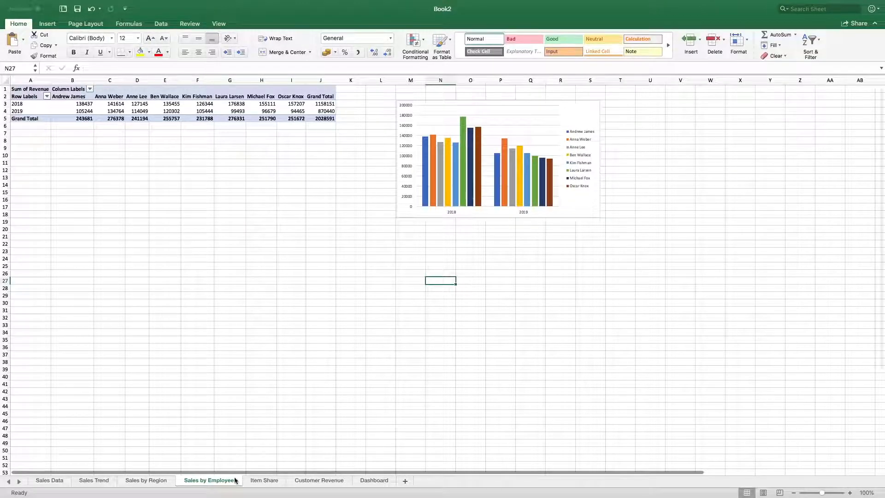
# Insert a PivotTable at cell A1 of the Item Share sheet, using 'Sales Data'!$A$1:$J$2001 as its source
pyautogui.click(264, 482)
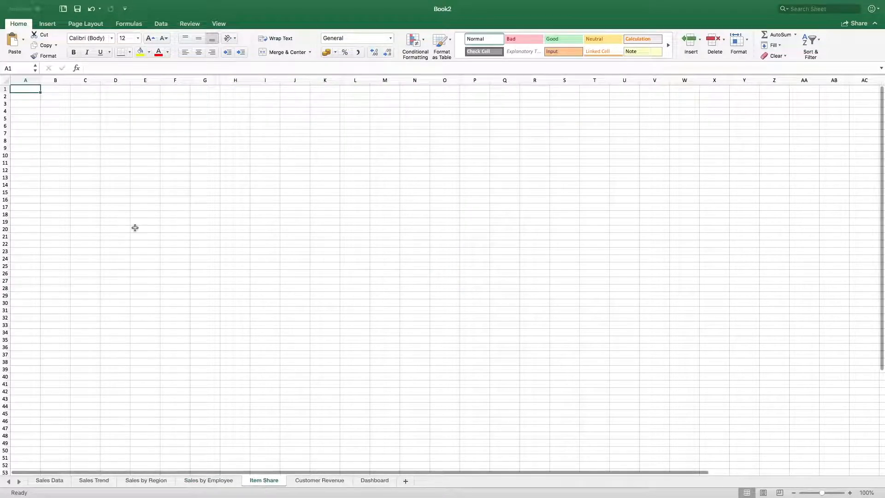
pyautogui.click(46, 24)
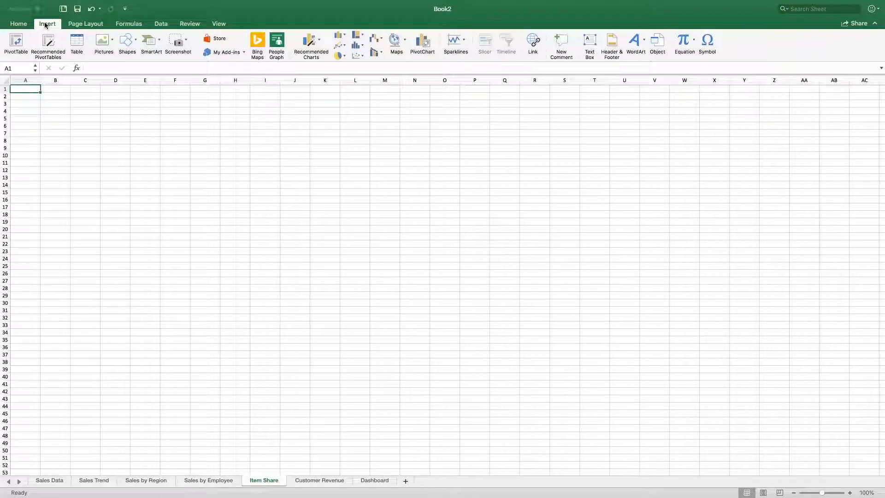
pyautogui.click(15, 42)
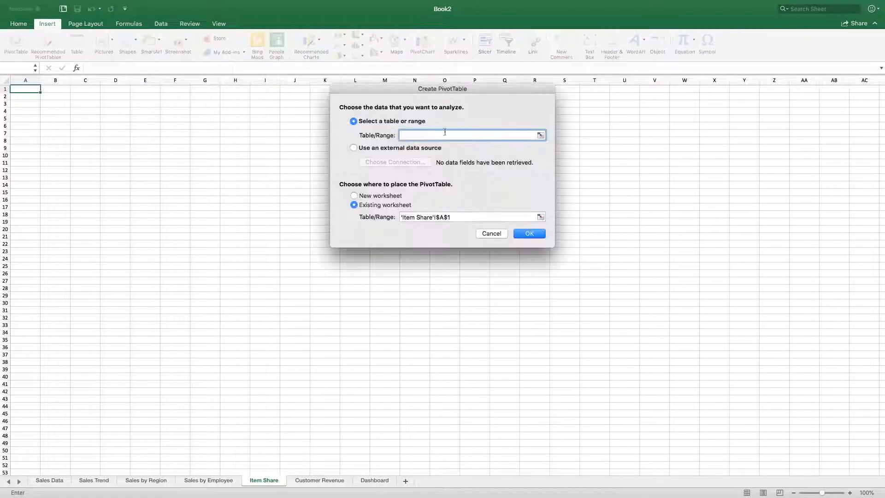
pyautogui.click(540, 136)
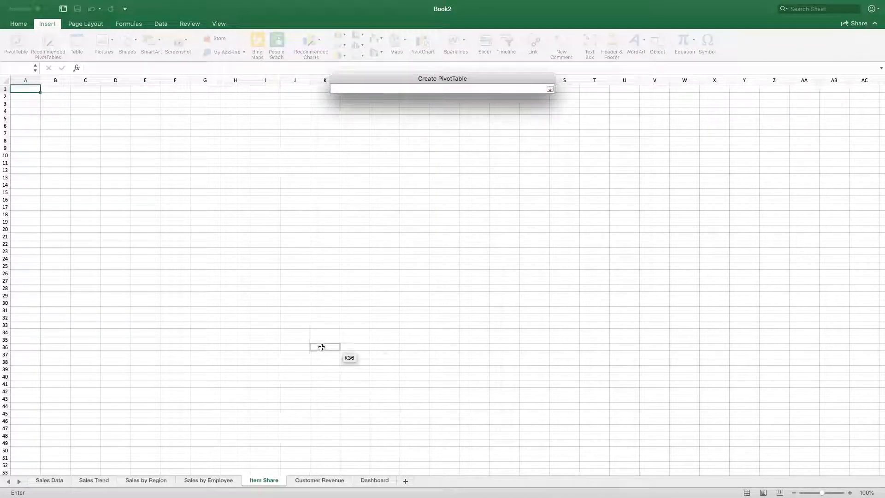
pyautogui.click(58, 480)
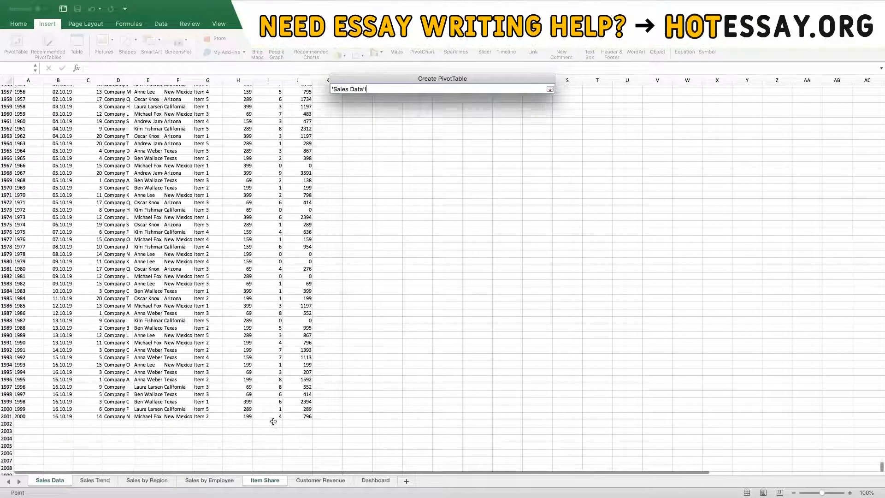
pyautogui.click(294, 417)
pyautogui.hotkey('ctrl', 'shift', 'Up')
pyautogui.hotkey('ctrl', 'shift', 'Left')
pyautogui.press('Return')
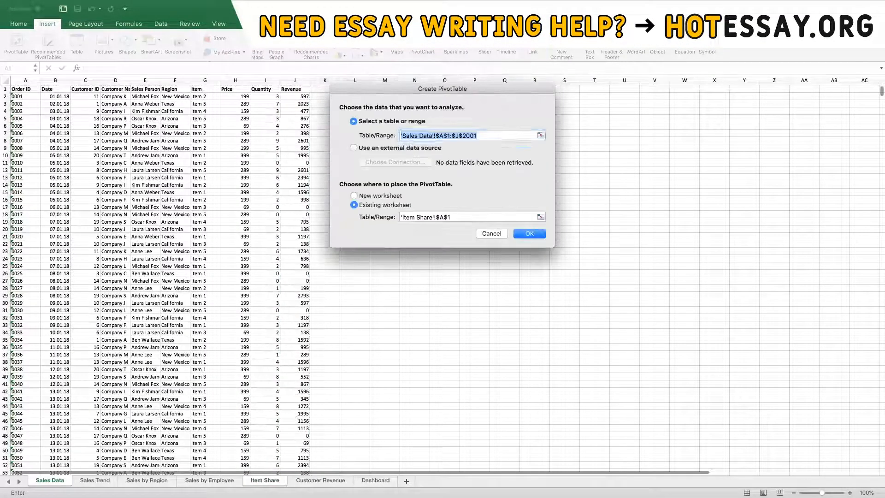
pyautogui.press('Return')
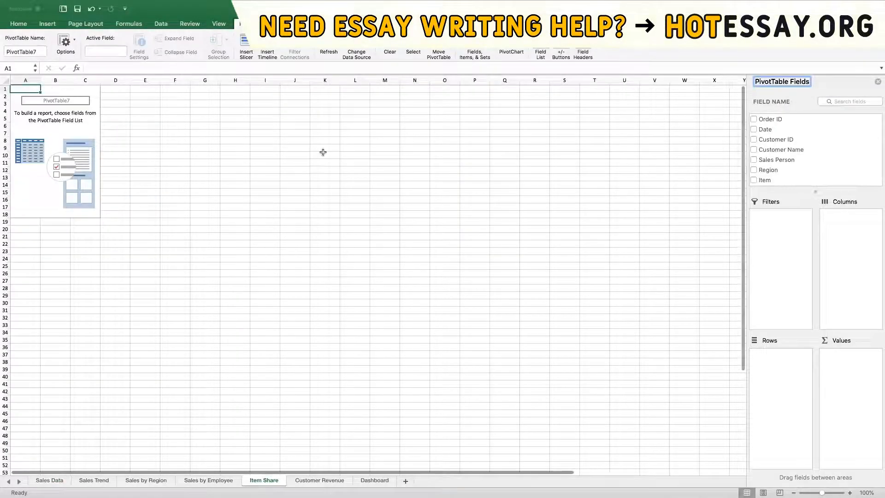
# Lay out the Item Share PivotTable with Item as rows and Sum of Revenue as values
pyautogui.scroll(-2, 777, 170)
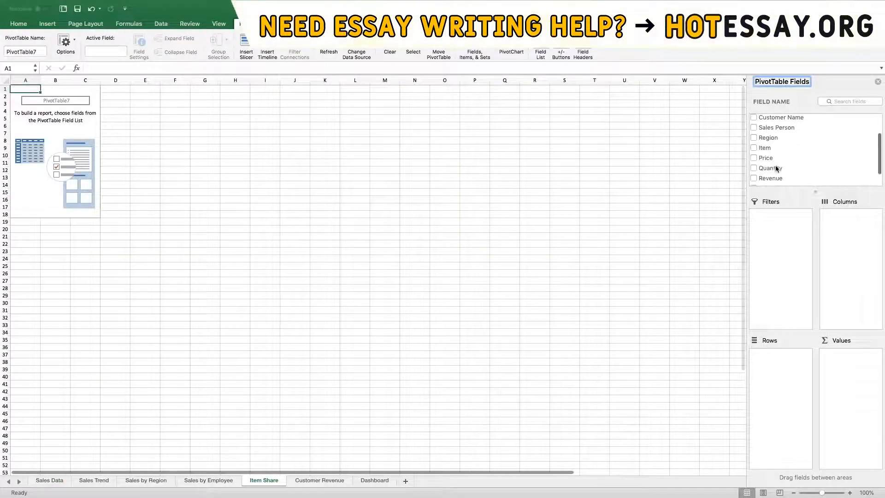
pyautogui.moveTo(788, 148); pyautogui.dragTo(783, 364)
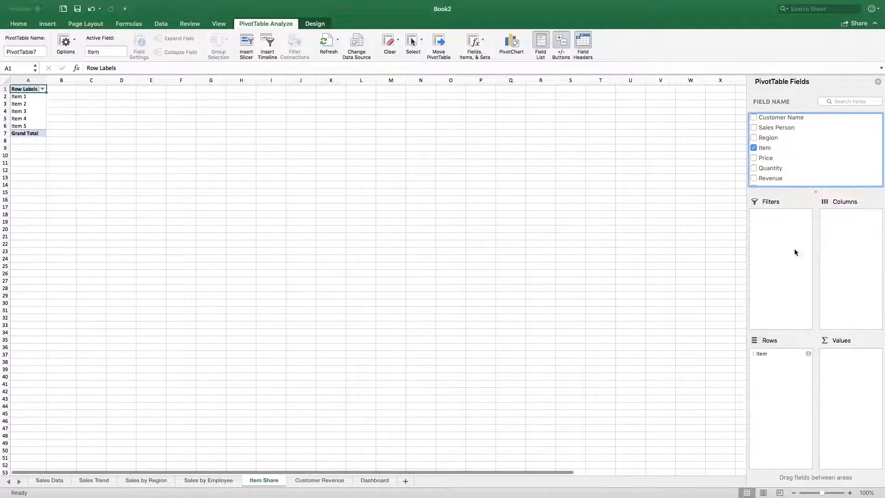
pyautogui.moveTo(772, 180); pyautogui.dragTo(859, 377)
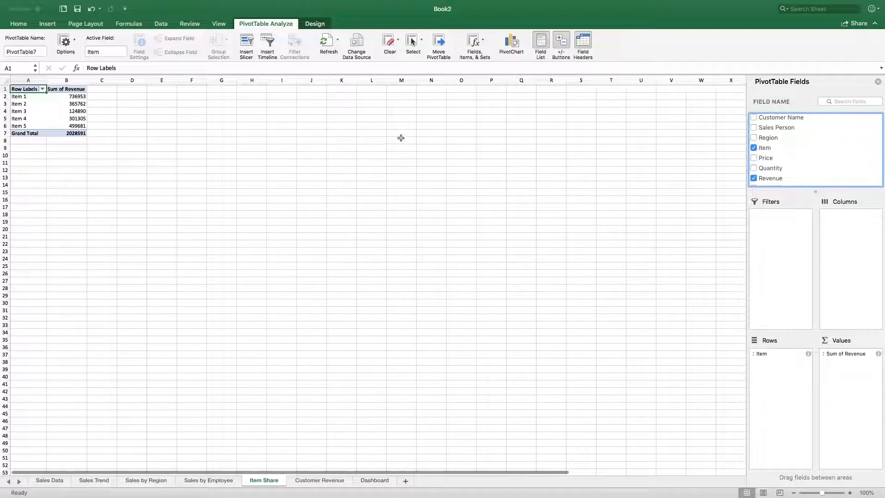
# Insert a PivotChart from the Item Share PivotTable and change its type to Doughnut
pyautogui.click(511, 42)
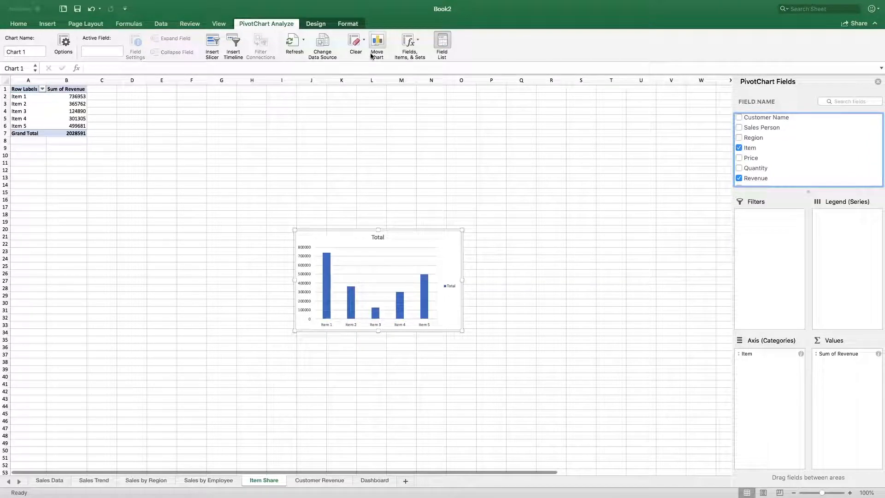
pyautogui.click(317, 23)
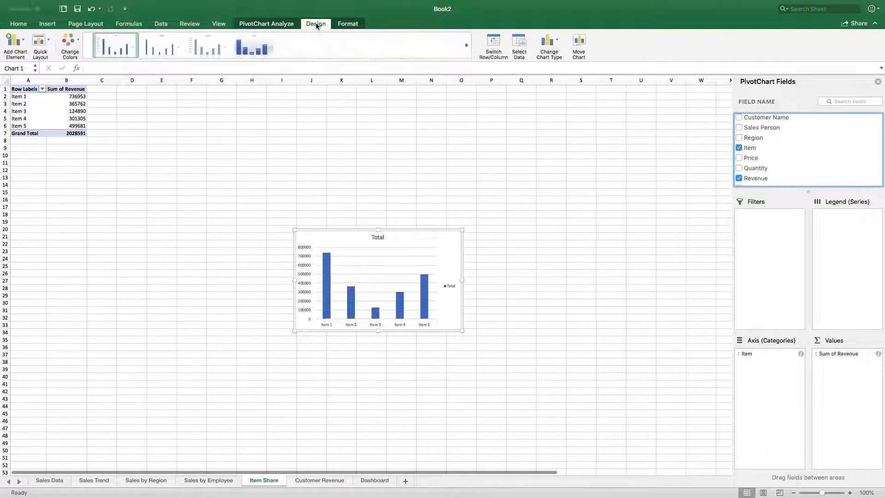
pyautogui.click(556, 47)
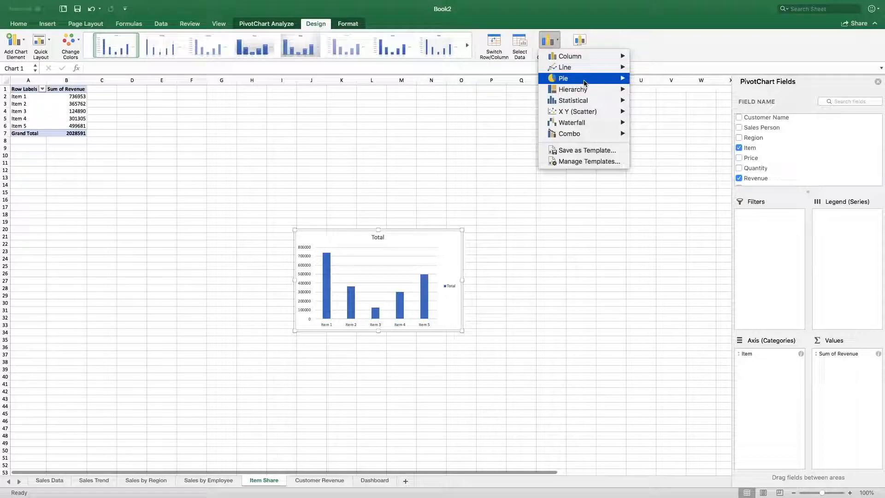
pyautogui.moveTo(583, 83)
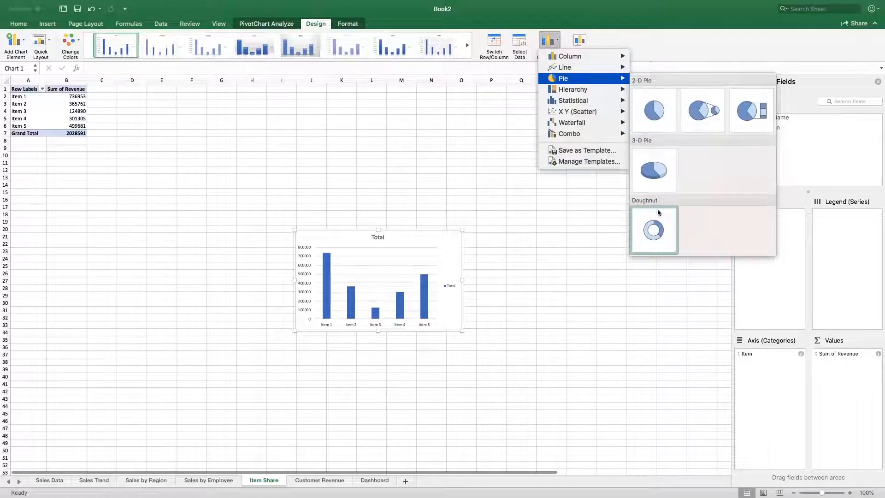
pyautogui.click(654, 232)
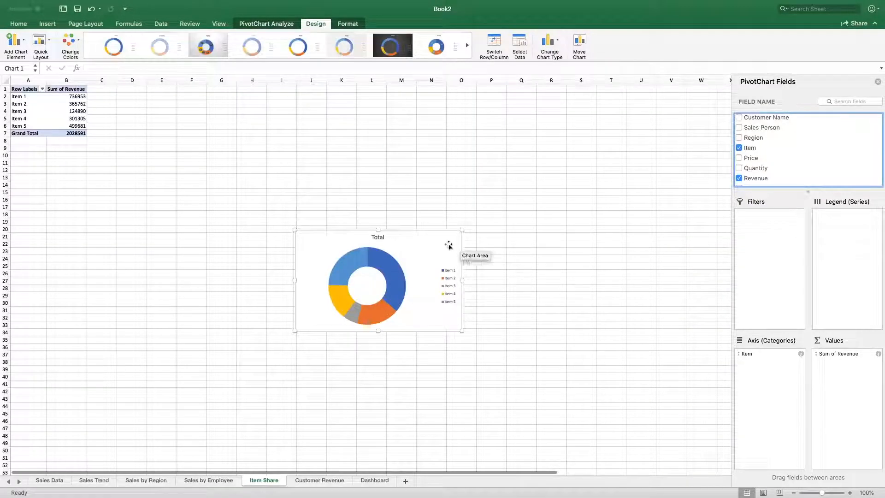
# Move the doughnut chart beside the Item Share PivotTable and enlarge it to about E3:K20
pyautogui.moveTo(435, 242); pyautogui.dragTo(281, 111)
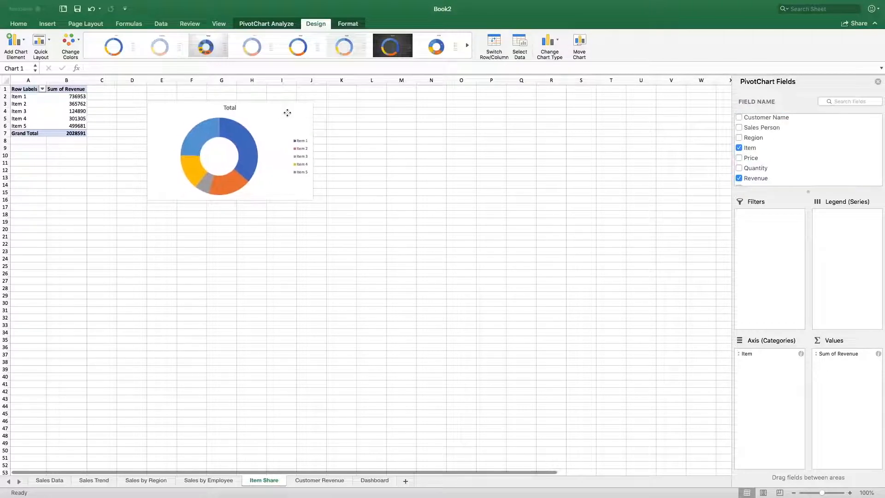
pyautogui.moveTo(317, 202); pyautogui.dragTo(353, 230)
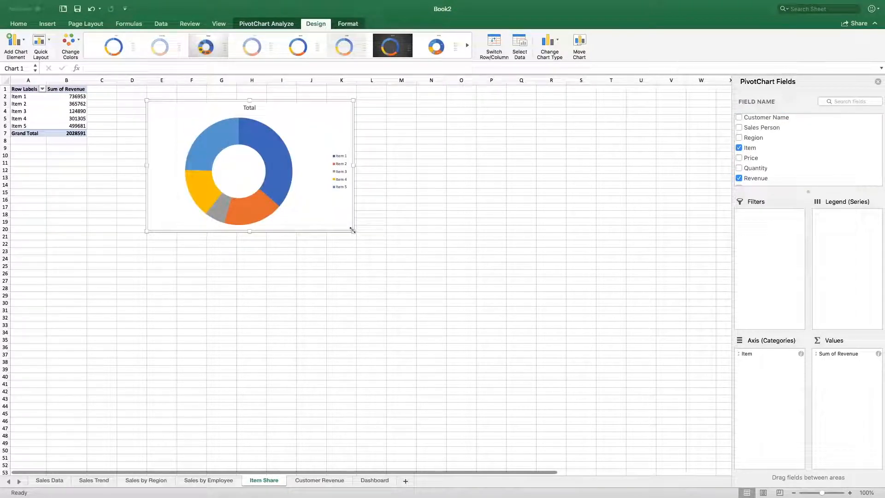
pyautogui.click(365, 251)
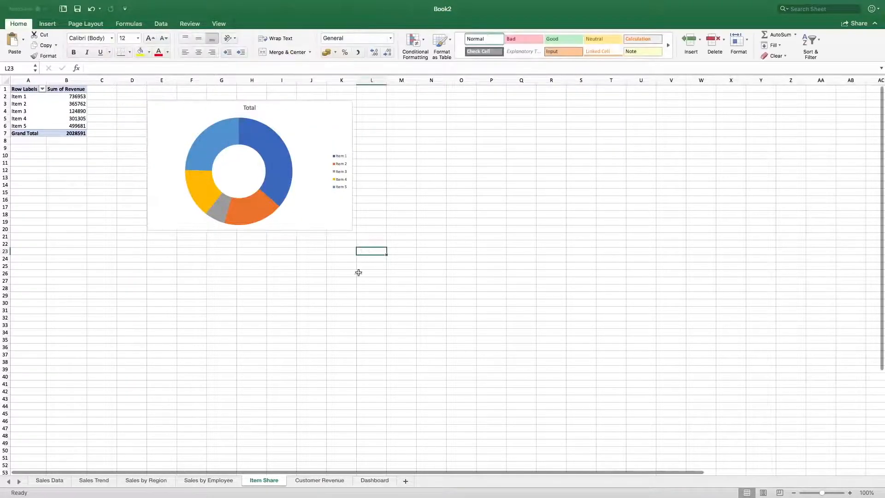
# Insert a PivotTable at cell A1 of the Customer Revenue sheet, using 'Sales Data'!$A$1:$J$2001 as its source
pyautogui.click(322, 481)
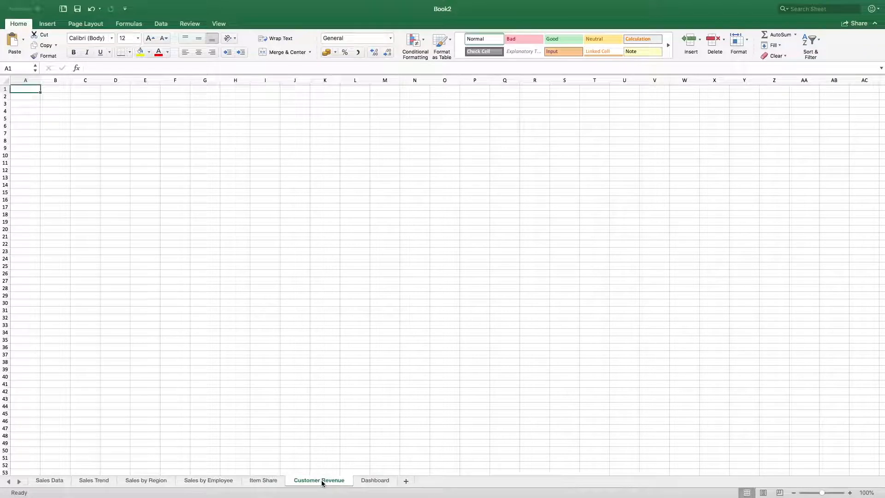
pyautogui.click(47, 23)
pyautogui.click(18, 43)
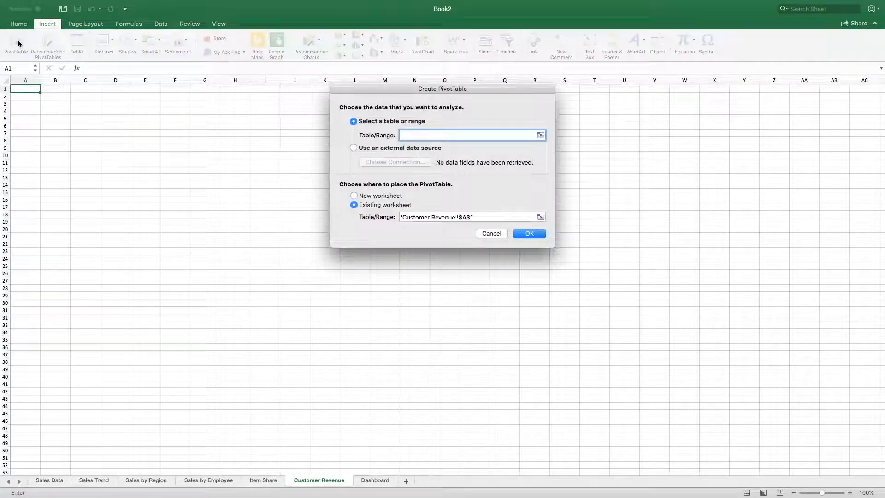
pyautogui.click(541, 135)
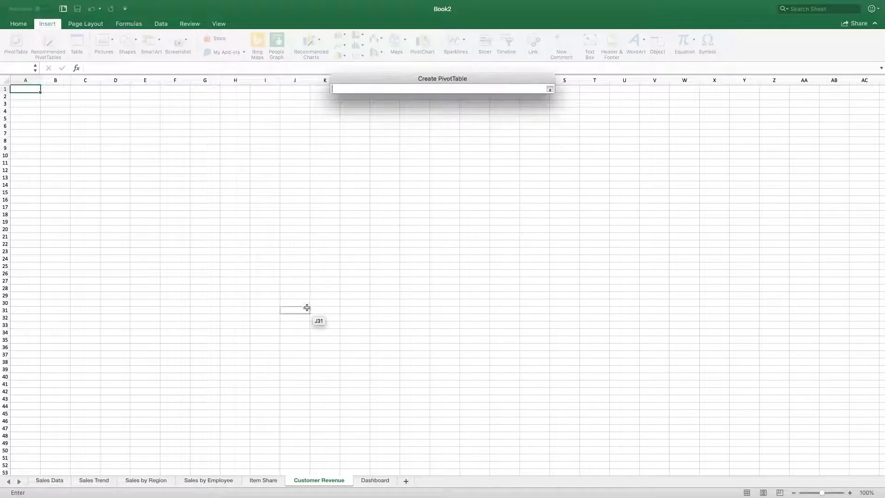
pyautogui.click(50, 481)
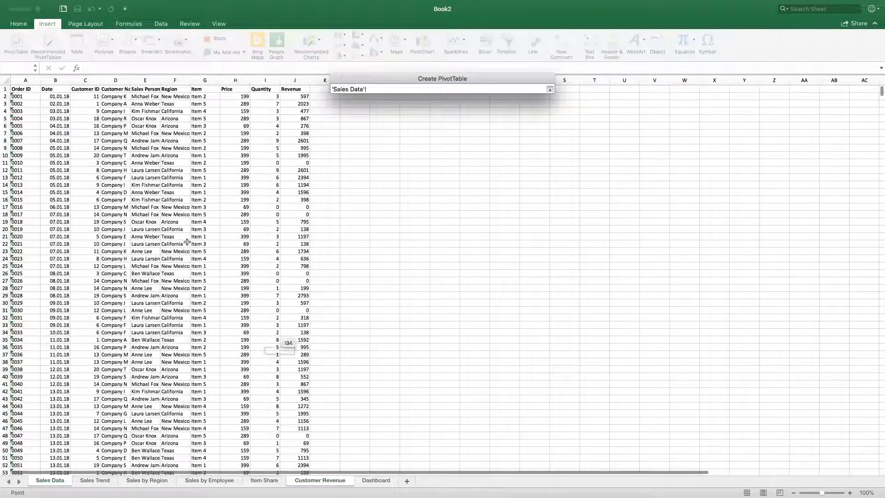
pyautogui.click(28, 89)
pyautogui.hotkey('ctrl', 'shift', 'Down')
pyautogui.hotkey('ctrl', 'shift', 'Right')
pyautogui.press('Return')
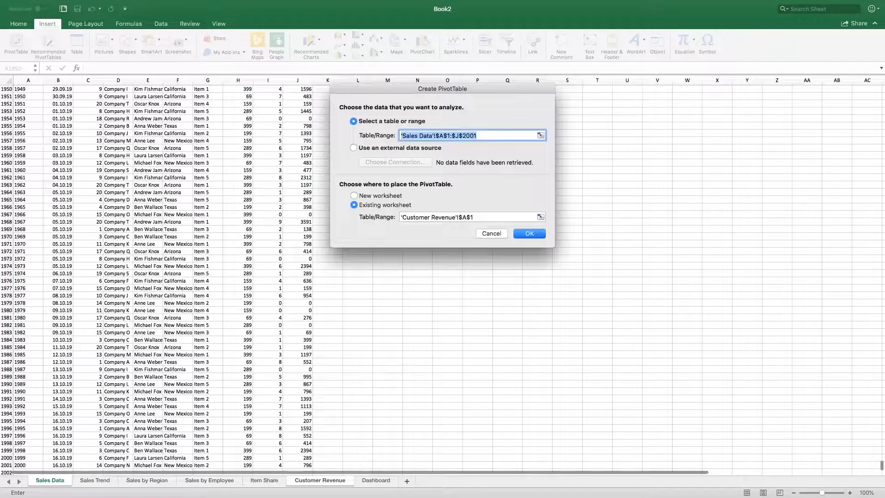
pyautogui.press('Return')
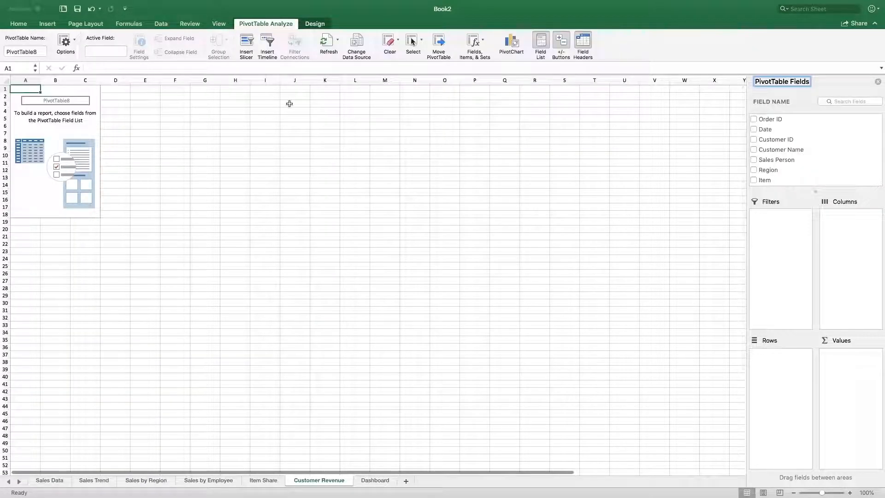
# Lay out the Customer Revenue PivotTable with Customer Name as rows and Sum of Revenue as values
pyautogui.moveTo(770, 153); pyautogui.dragTo(782, 370)
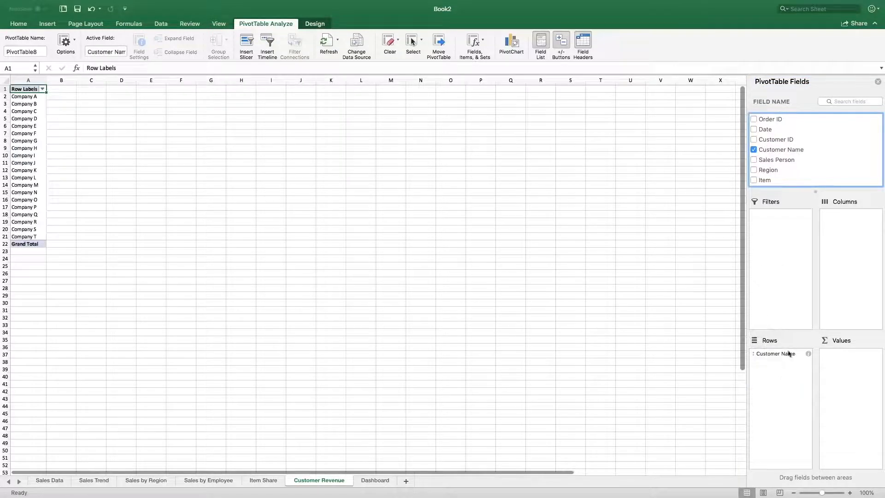
pyautogui.scroll(-3, 781, 158)
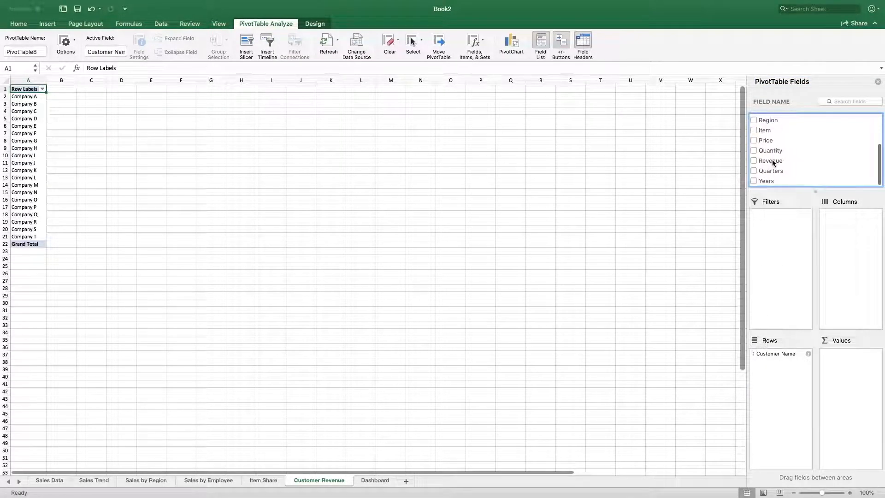
pyautogui.moveTo(773, 162); pyautogui.dragTo(845, 363)
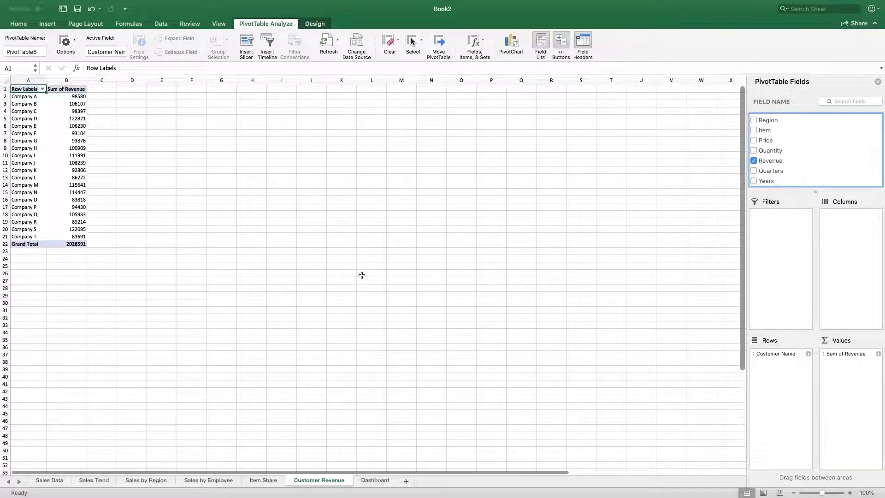
# Sort the Customer Revenue PivotTable in ascending order by Sum of Revenue
pyautogui.click(43, 89)
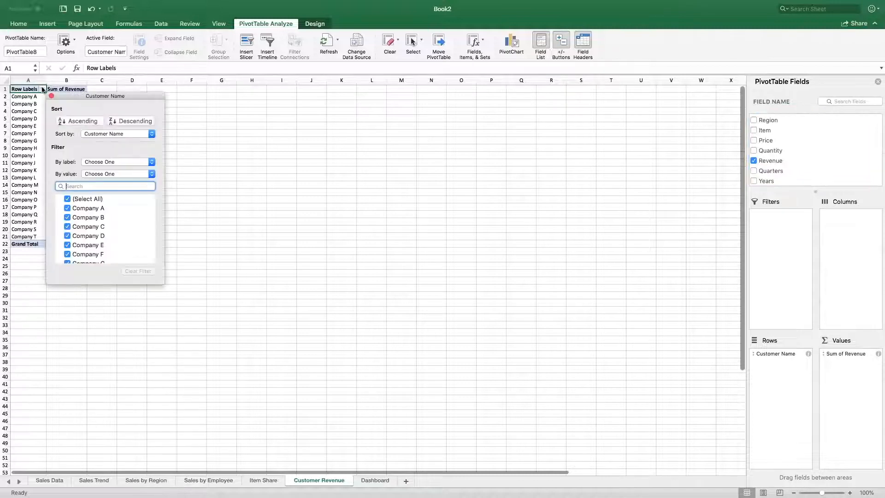
pyautogui.click(71, 121)
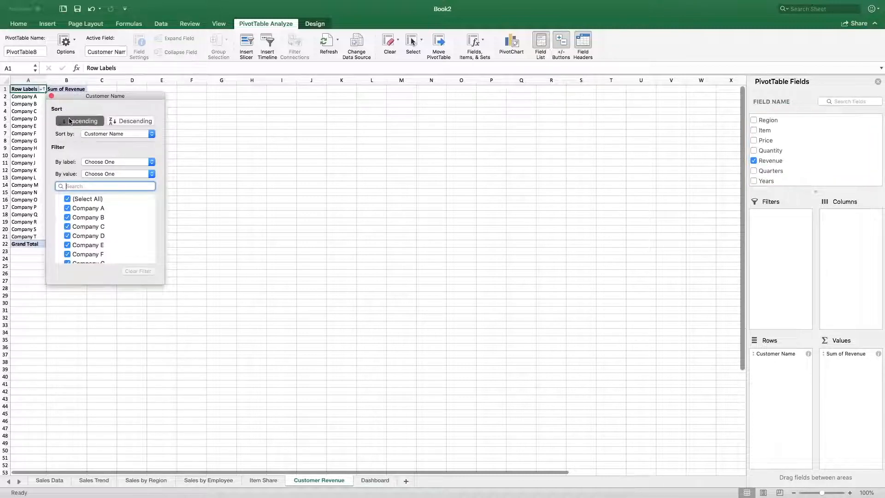
pyautogui.click(108, 132)
pyautogui.click(108, 140)
pyautogui.moveTo(143, 98); pyautogui.dragTo(271, 120)
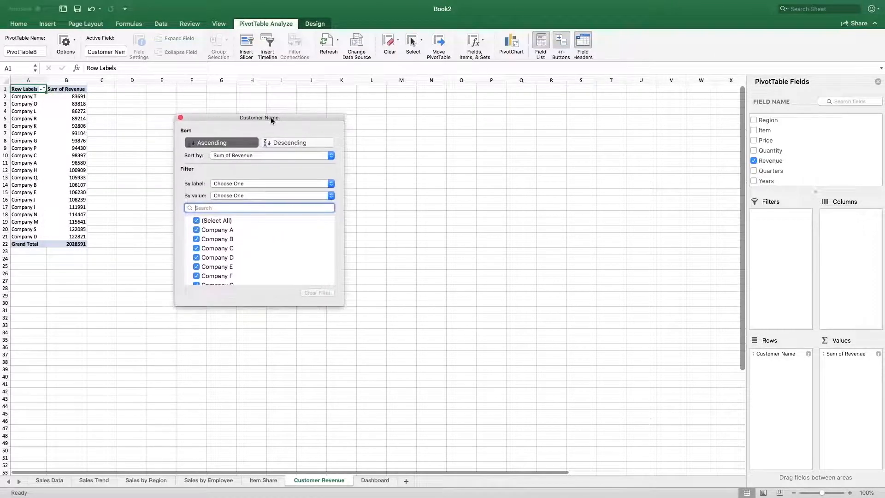
pyautogui.click(181, 117)
# Insert a PivotChart from the Customer Revenue PivotTable, then move and enlarge it to cover about E3:M20
pyautogui.click(512, 45)
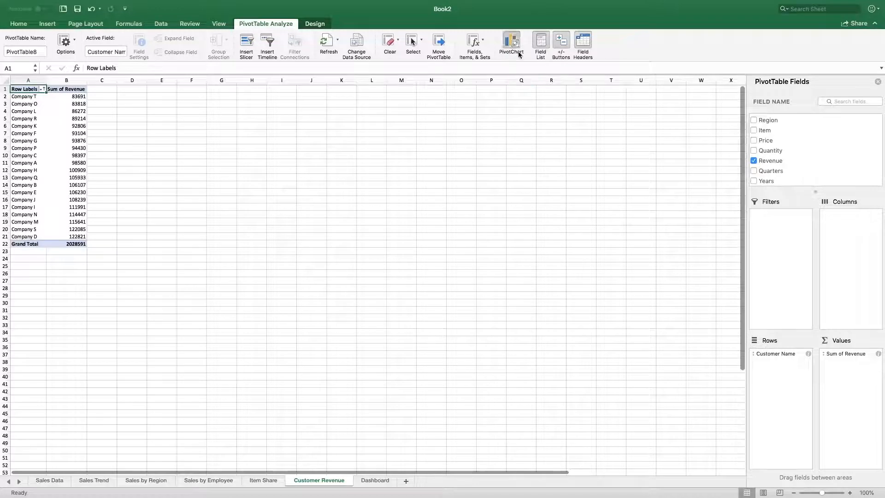
pyautogui.moveTo(419, 238); pyautogui.dragTo(272, 113)
pyautogui.moveTo(315, 208); pyautogui.dragTo(421, 232)
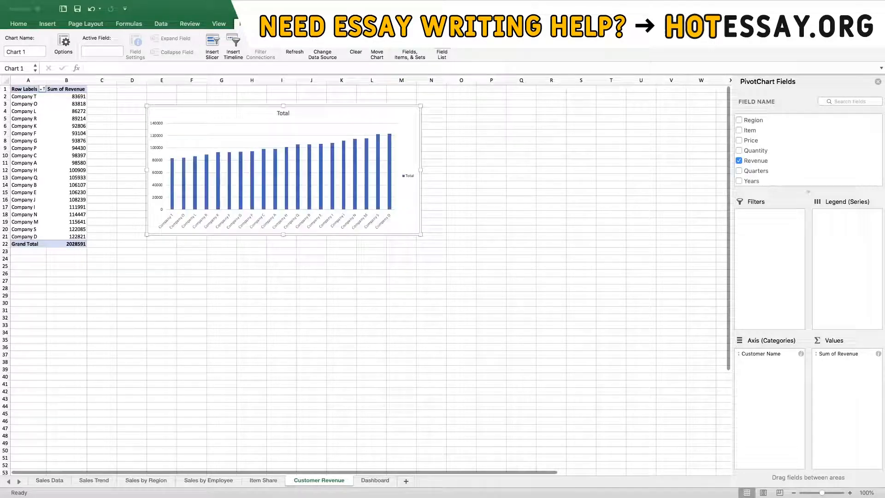
# Change the Customer Revenue chart's type to a 2-D clustered bar
pyautogui.click(302, 23)
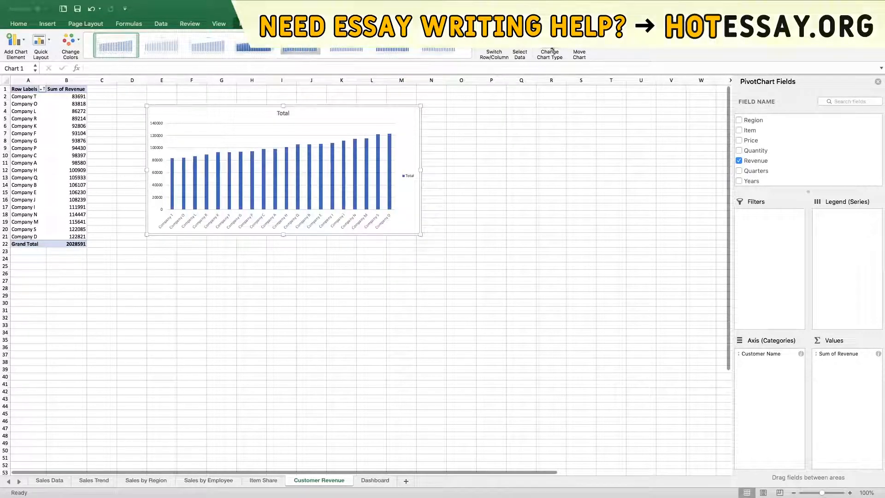
pyautogui.click(553, 48)
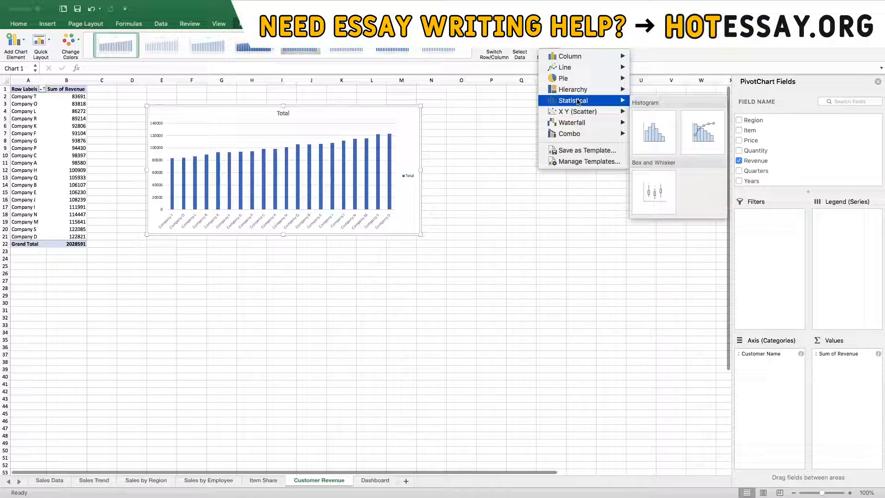
pyautogui.moveTo(600, 56)
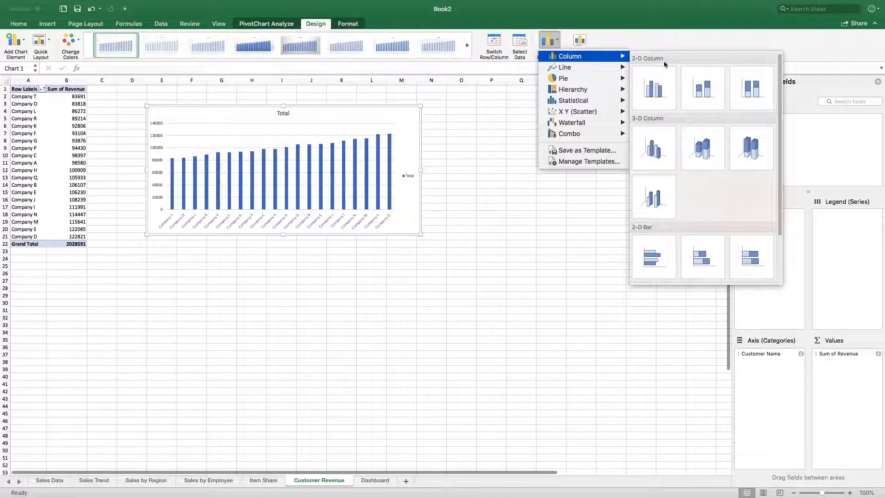
pyautogui.click(655, 235)
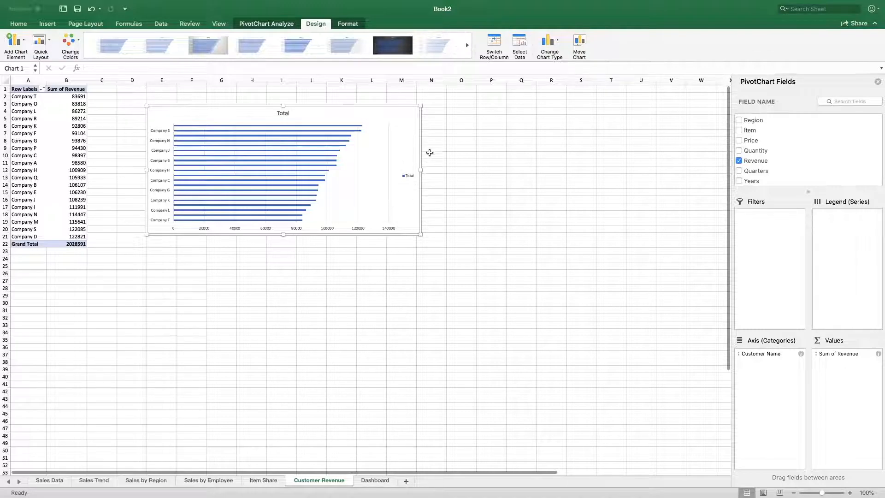
pyautogui.click(444, 143)
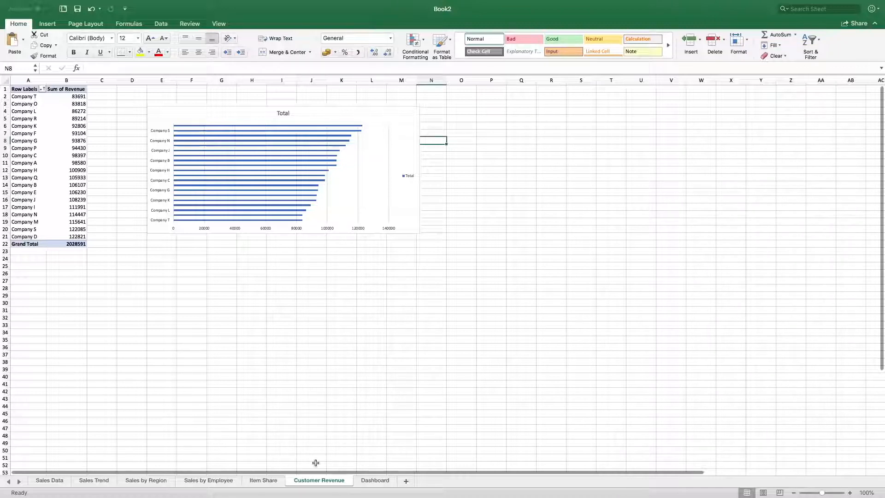
# Hide the gridlines on the Dashboard sheet and set Background.png from Downloads as its background
pyautogui.click(379, 481)
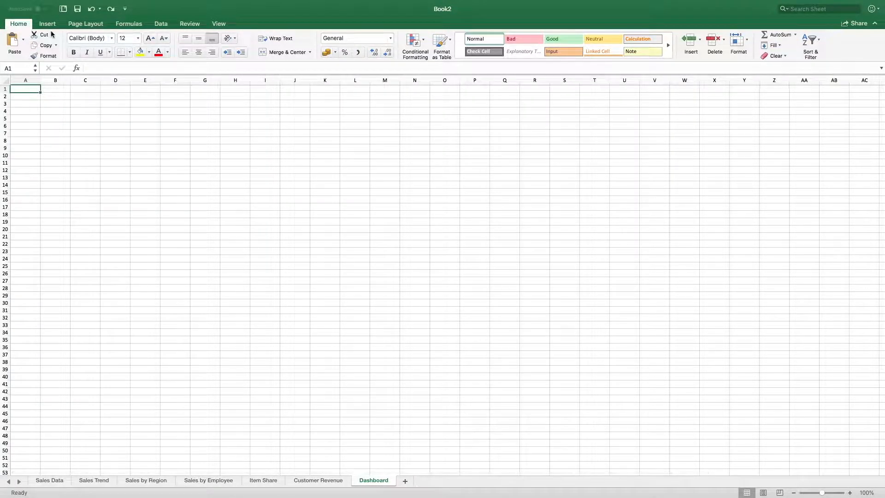
pyautogui.click(81, 24)
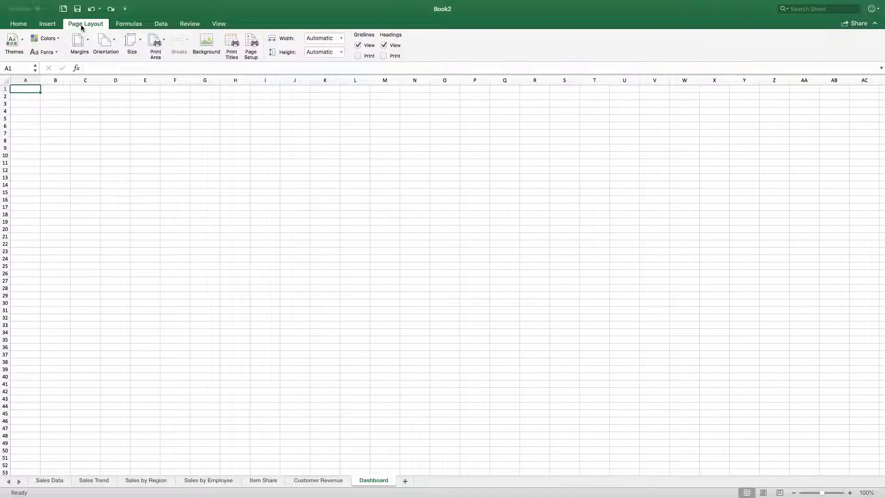
pyautogui.click(358, 45)
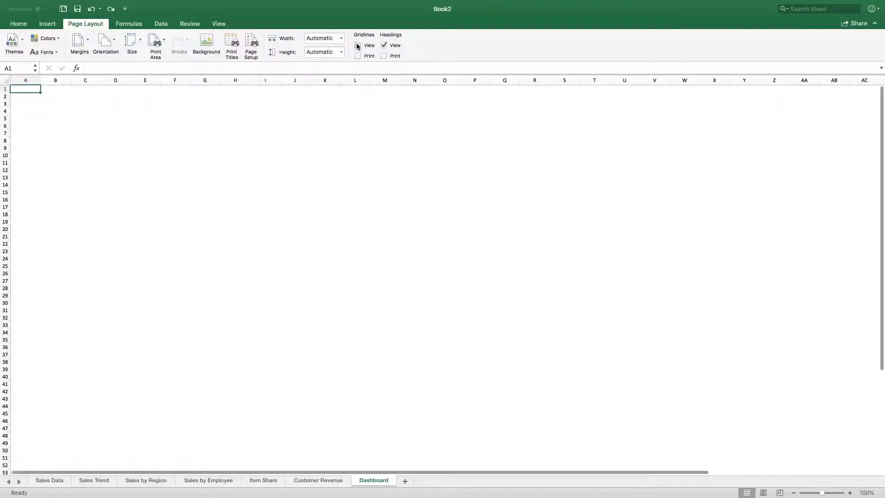
pyautogui.click(207, 40)
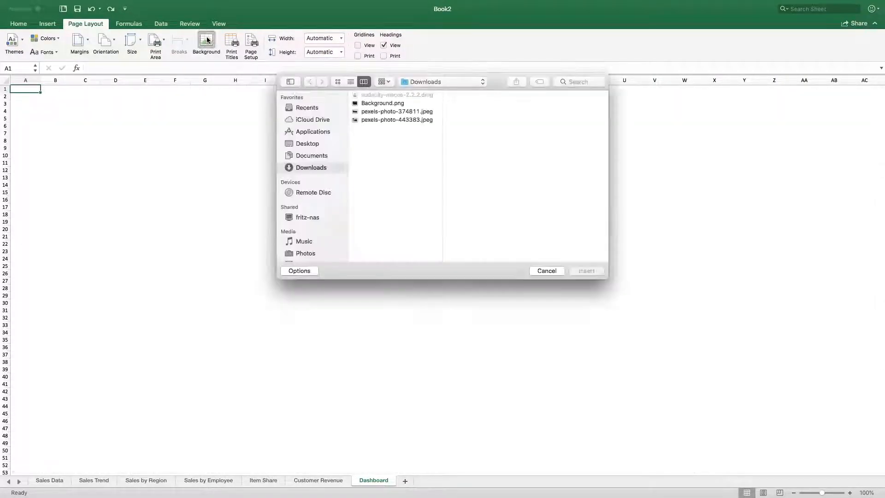
pyautogui.click(400, 103)
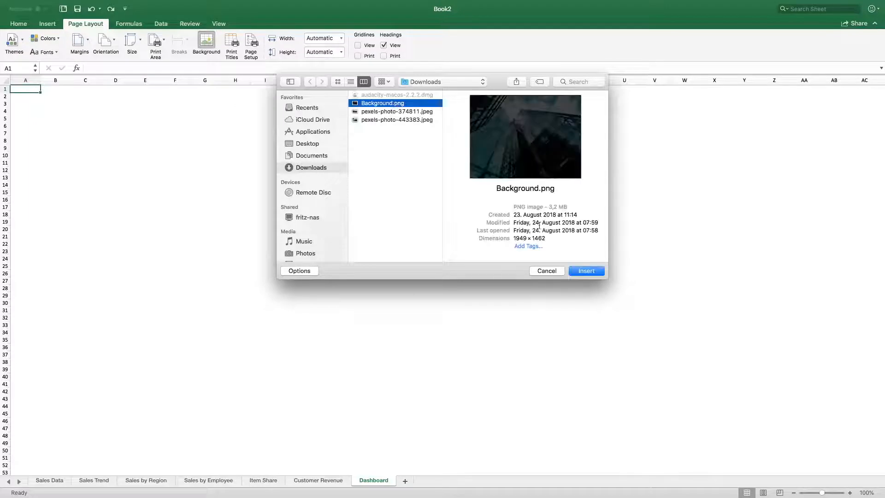
pyautogui.click(582, 270)
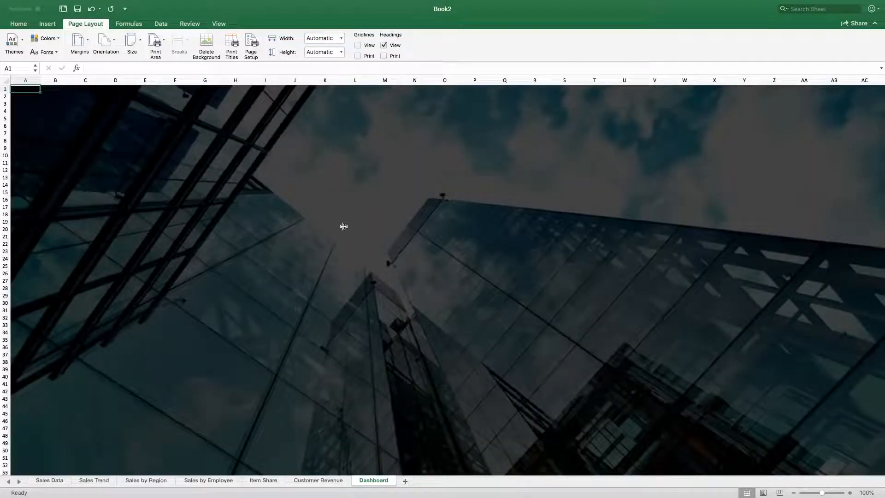
# Draw a text box over about K5:S11 on the Dashboard sheet and set its font to Helvetica Light
pyautogui.click(47, 24)
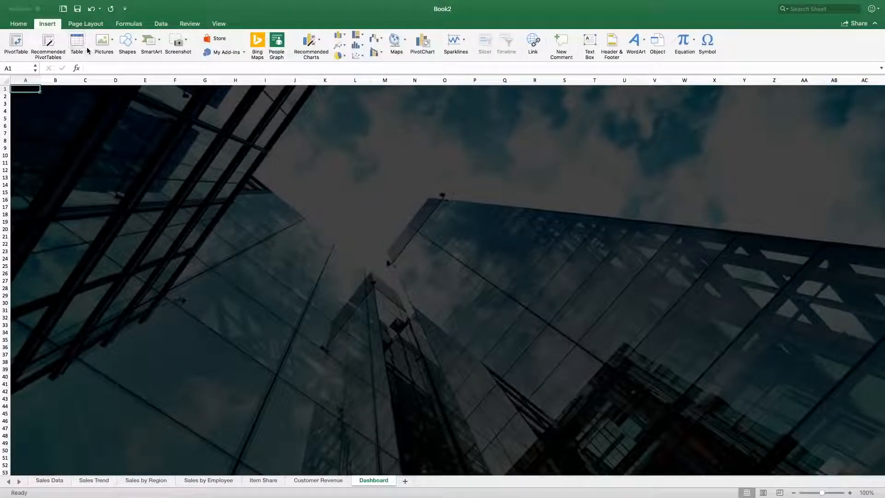
pyautogui.click(590, 41)
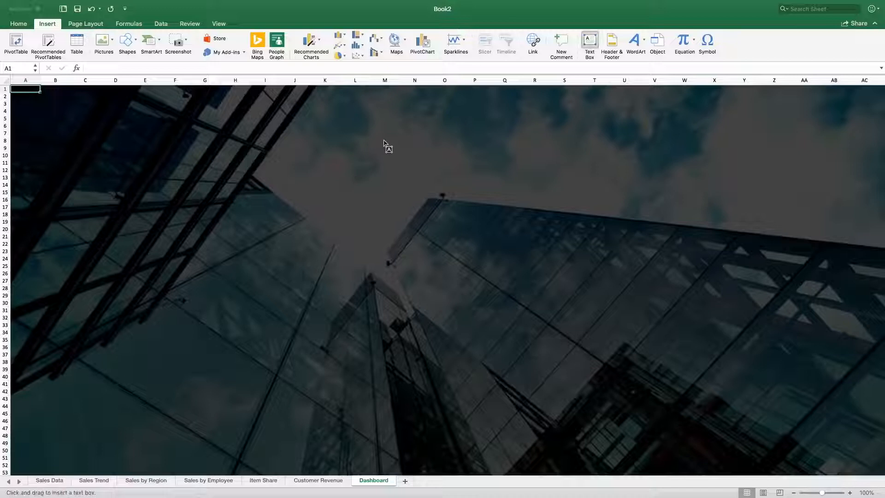
pyautogui.moveTo(326, 119); pyautogui.dragTo(584, 166)
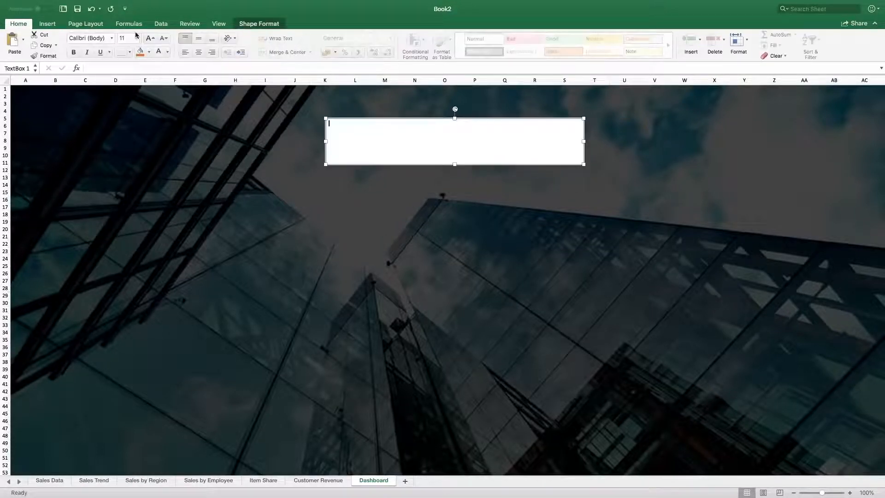
pyautogui.click(112, 39)
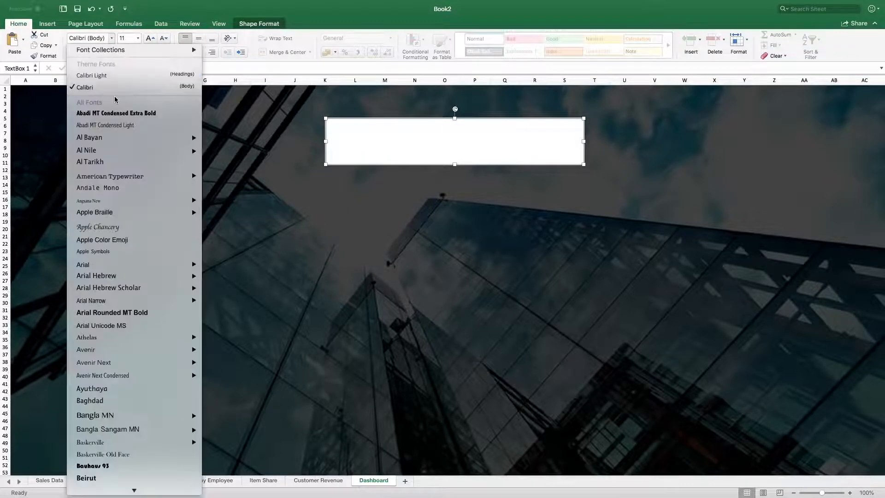
pyautogui.scroll(-15, 114, 119)
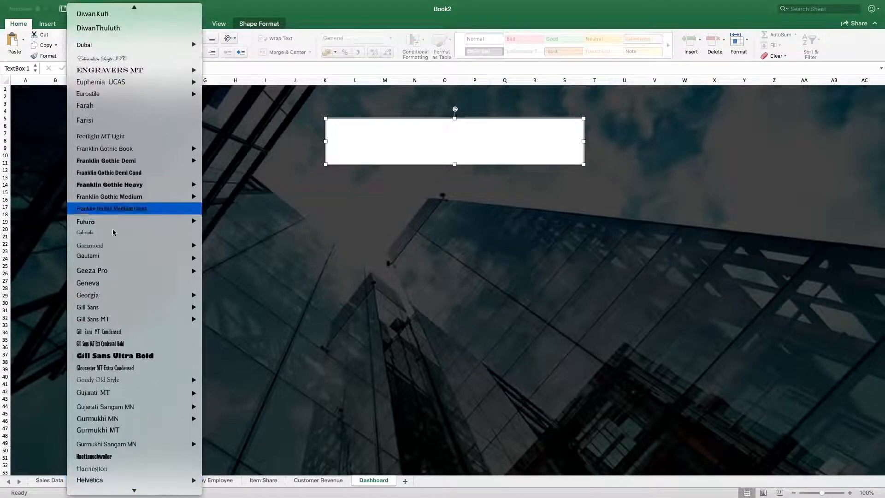
pyautogui.moveTo(110, 481)
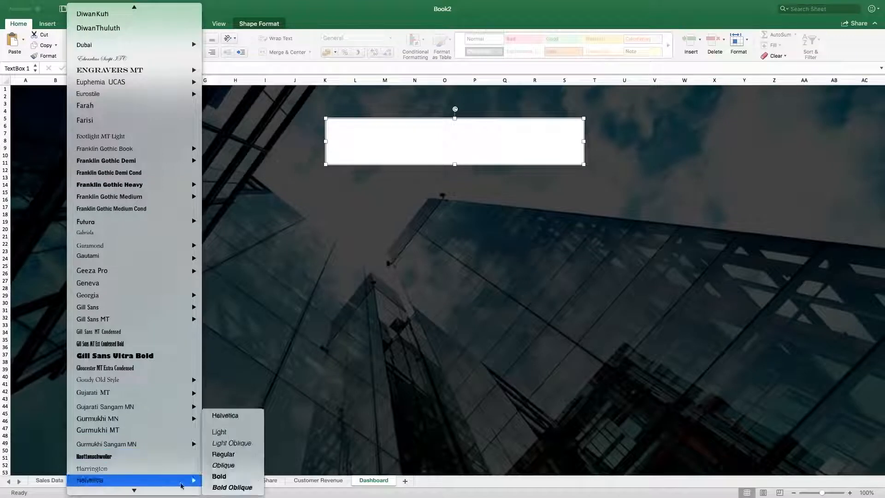
pyautogui.click(235, 436)
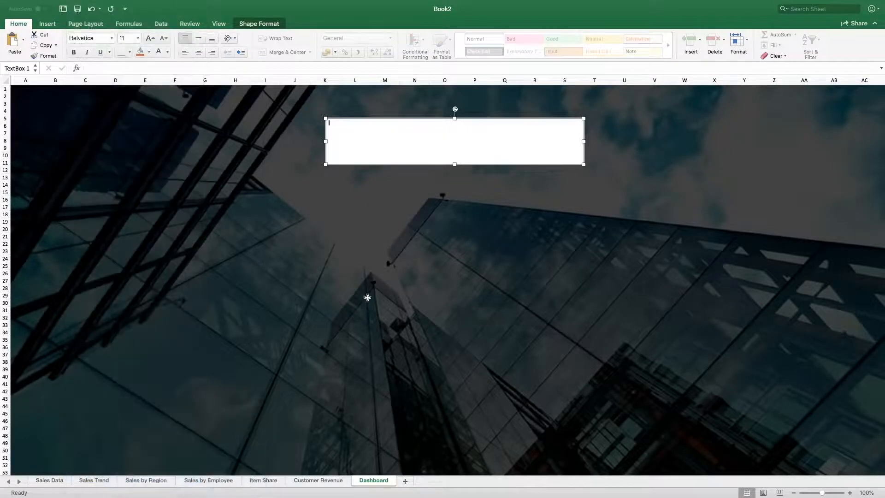
# Enter the title "Performance Dashboard" at font size 54 and resize the text box to fit it on one line
pyautogui.write('rom')
pyautogui.write('ormance')
pyautogui.click(128, 39)
pyautogui.write('54')
pyautogui.press('Return')
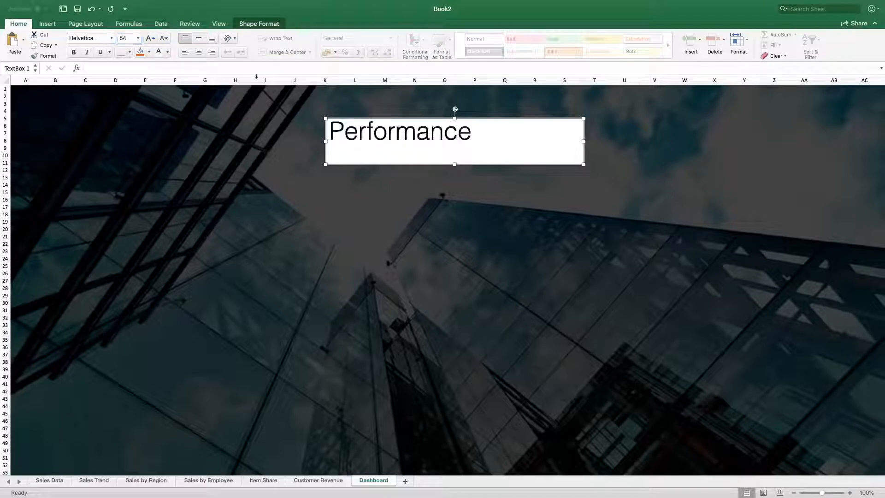
pyautogui.moveTo(586, 143); pyautogui.dragTo(630, 143)
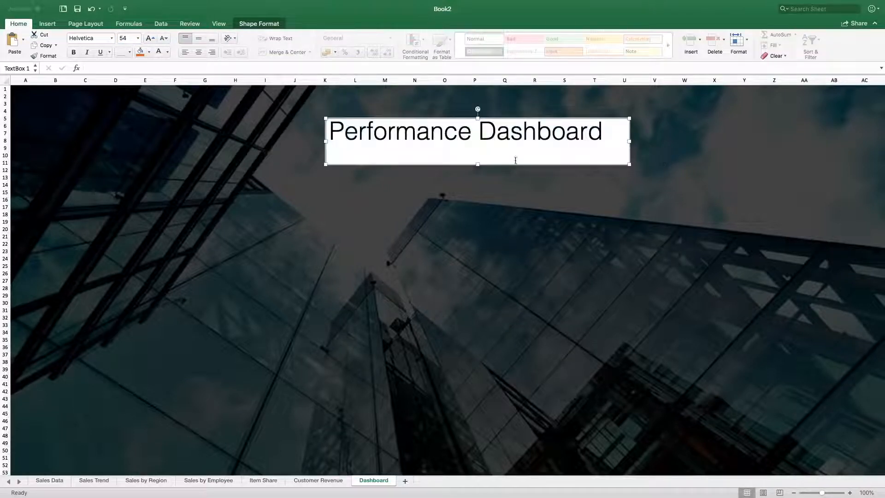
pyautogui.moveTo(476, 163); pyautogui.dragTo(479, 148)
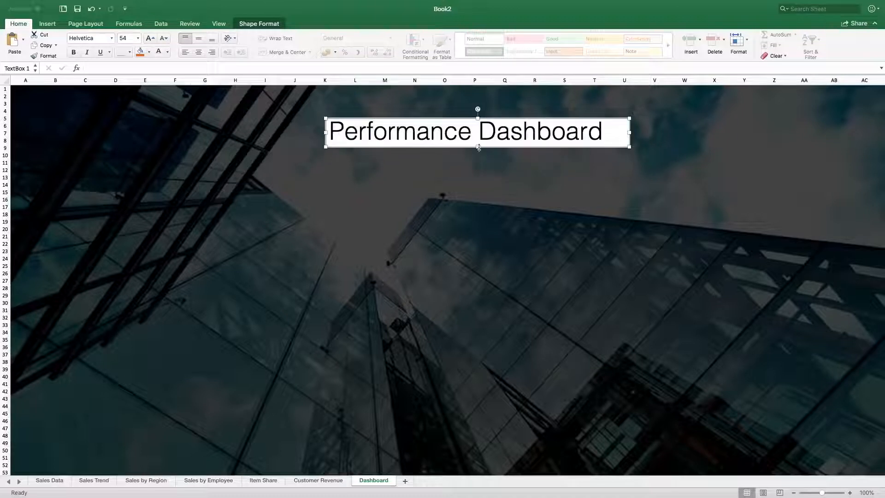
# Format the title text box with no fill and no line
pyautogui.doubleClick(572, 118)
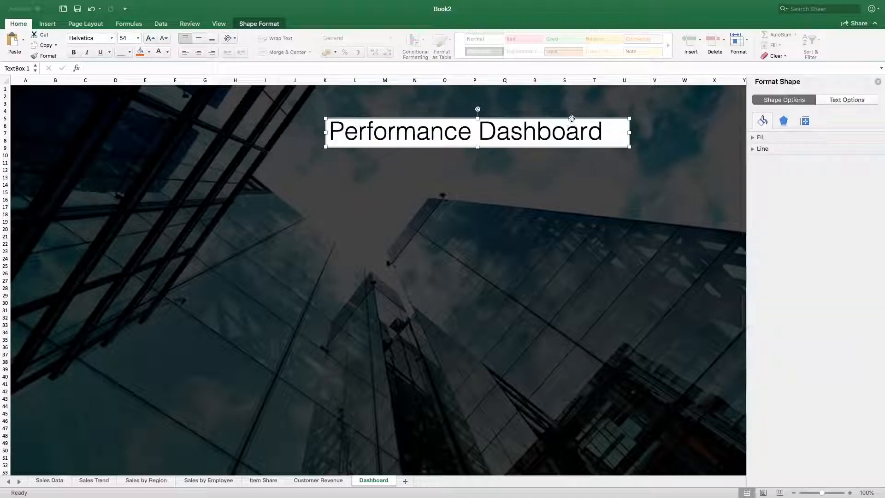
pyautogui.click(761, 137)
pyautogui.click(759, 152)
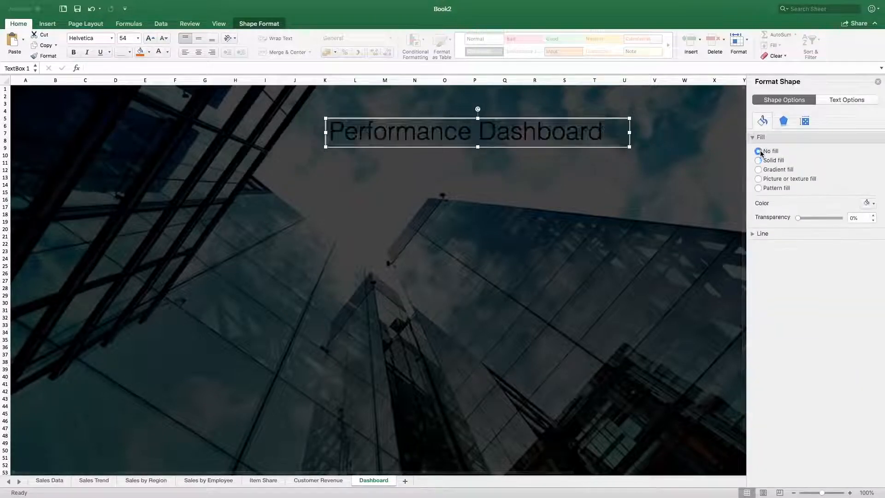
pyautogui.click(762, 204)
pyautogui.click(760, 218)
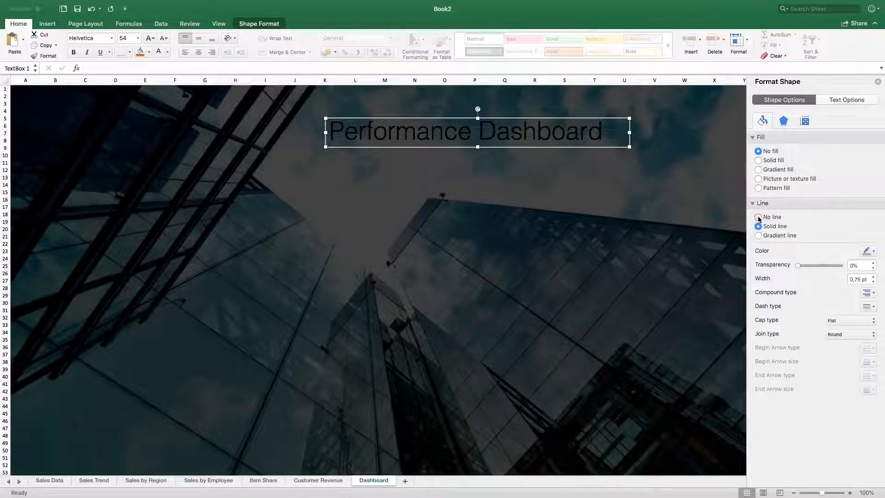
# Make the title text white and move the text box up by about one row
pyautogui.click(159, 54)
pyautogui.click(878, 82)
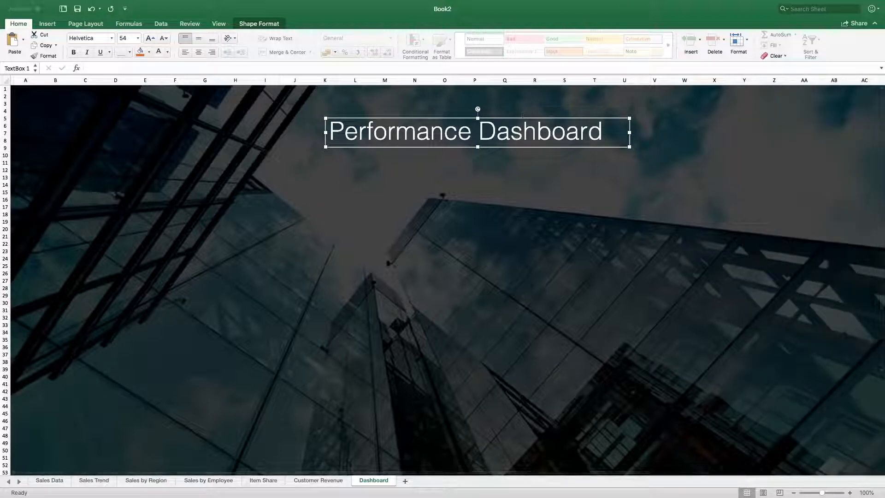
pyautogui.moveTo(525, 116); pyautogui.dragTo(524, 104)
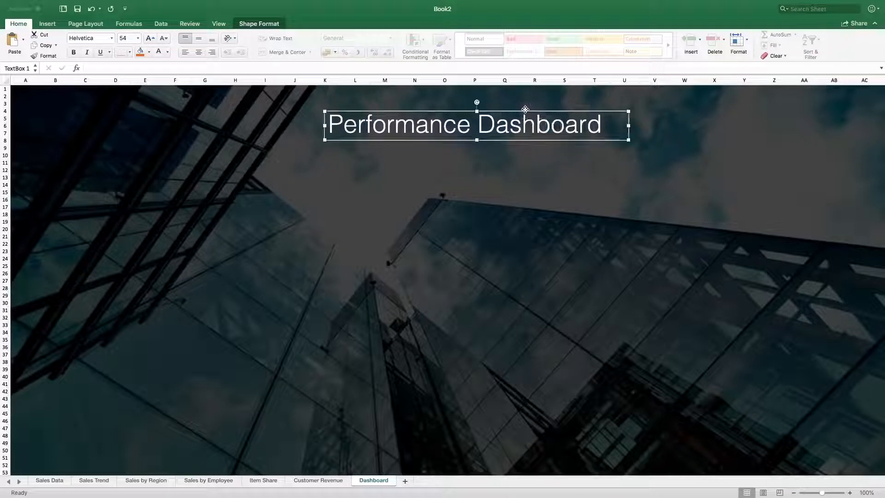
# Draw a straight line about 8.14" long directly beneath the Performance Dashboard title
pyautogui.click(48, 25)
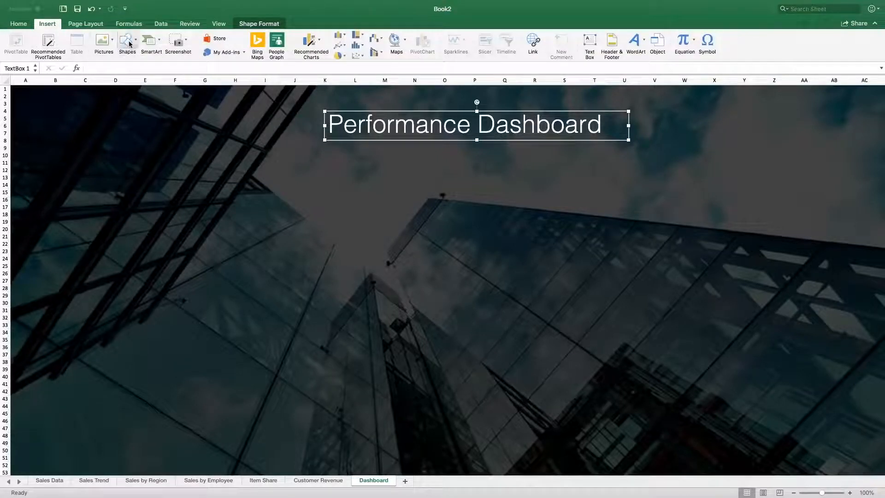
pyautogui.click(130, 43)
pyautogui.click(139, 69)
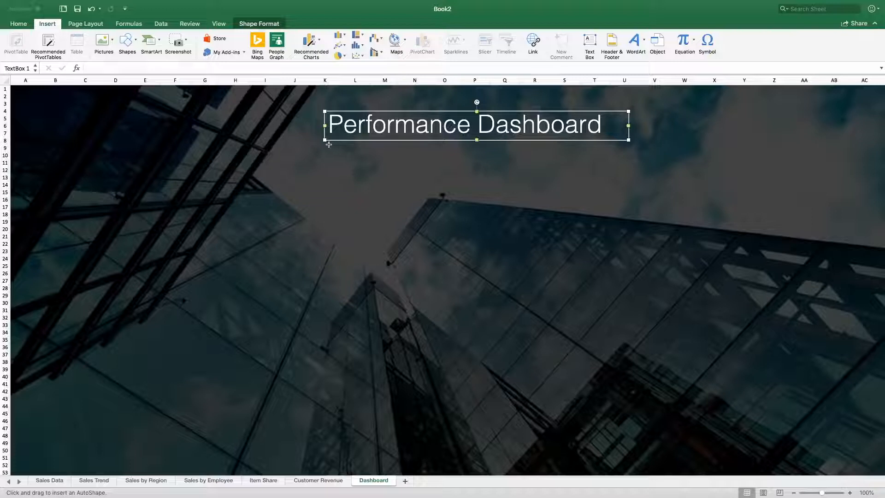
pyautogui.moveTo(330, 145); pyautogui.dragTo(600, 144)
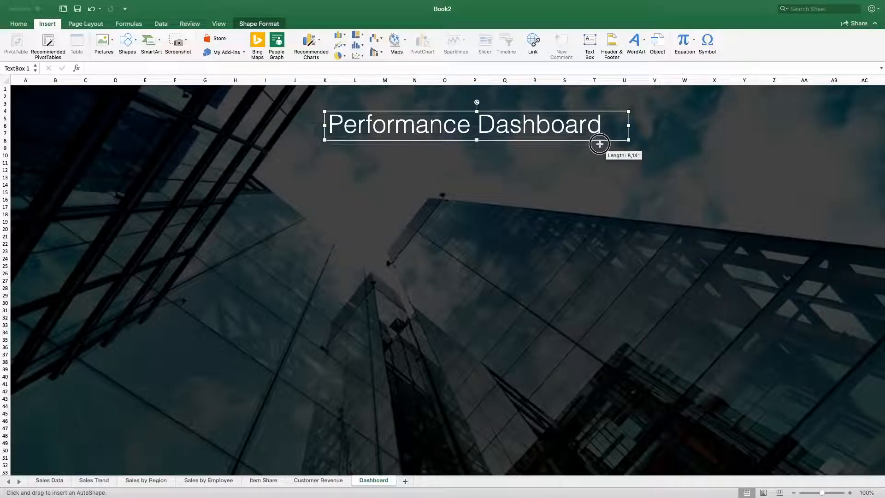
pyautogui.moveTo(600, 144); pyautogui.dragTo(600, 142)
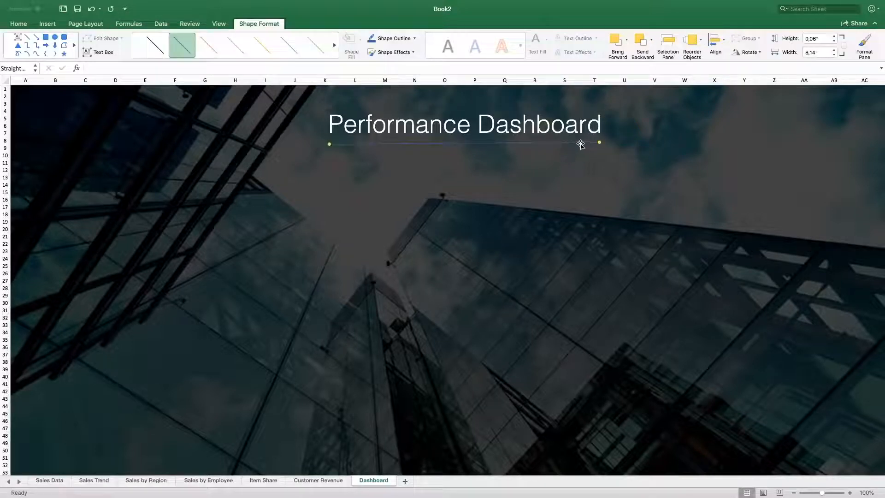
# Color the straight line beneath the title white and set its height to 0" so it is level
pyautogui.doubleClick(512, 144)
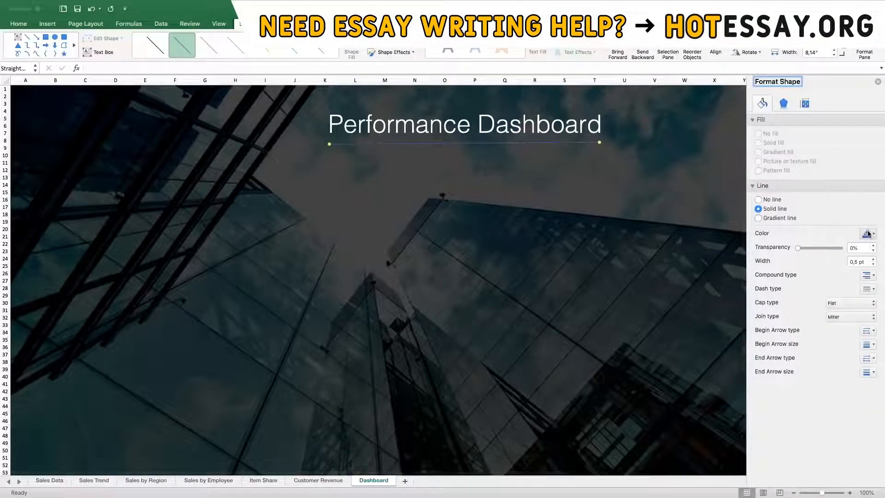
pyautogui.click(868, 234)
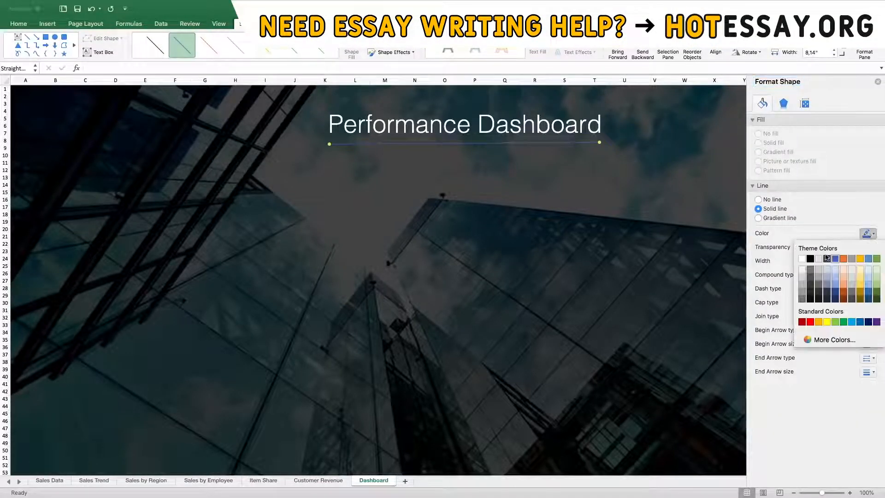
pyautogui.click(804, 259)
pyautogui.click(804, 104)
pyautogui.click(785, 119)
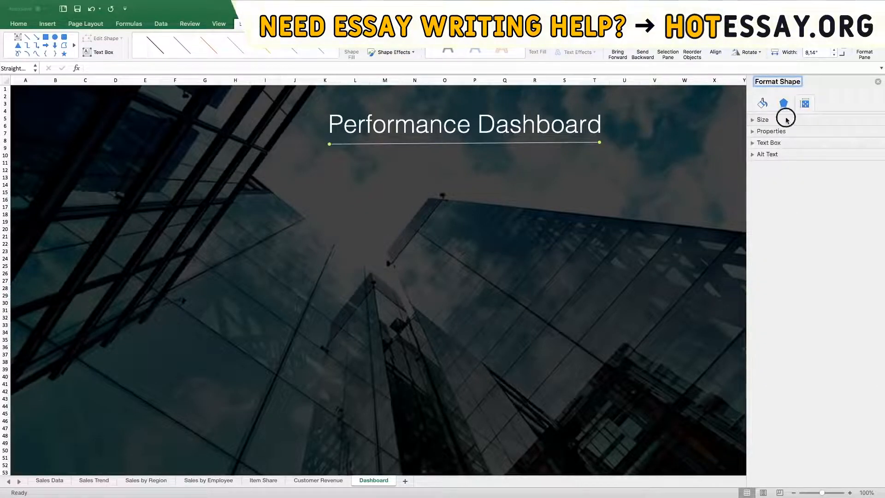
pyautogui.click(854, 136)
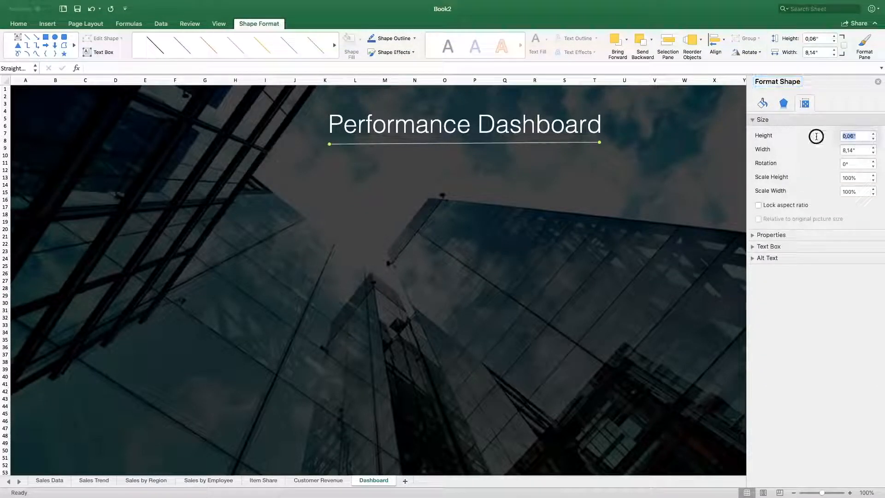
pyautogui.write('0')
pyautogui.press('Return')
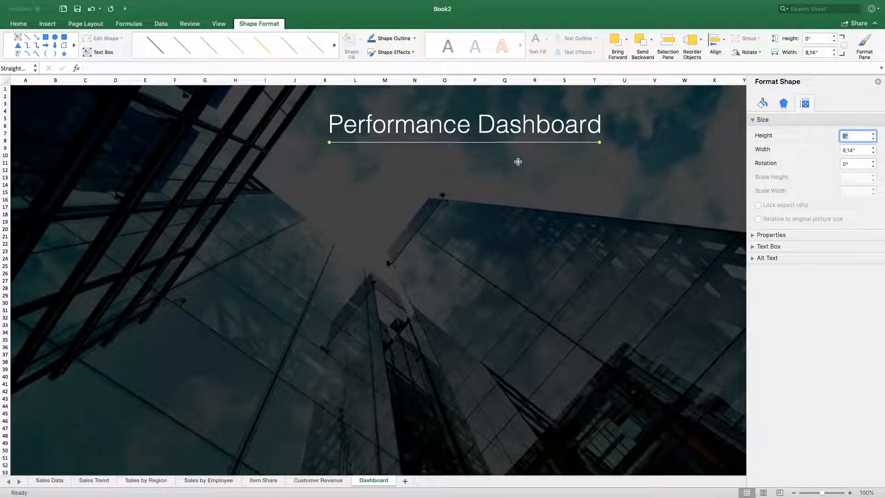
pyautogui.click(878, 82)
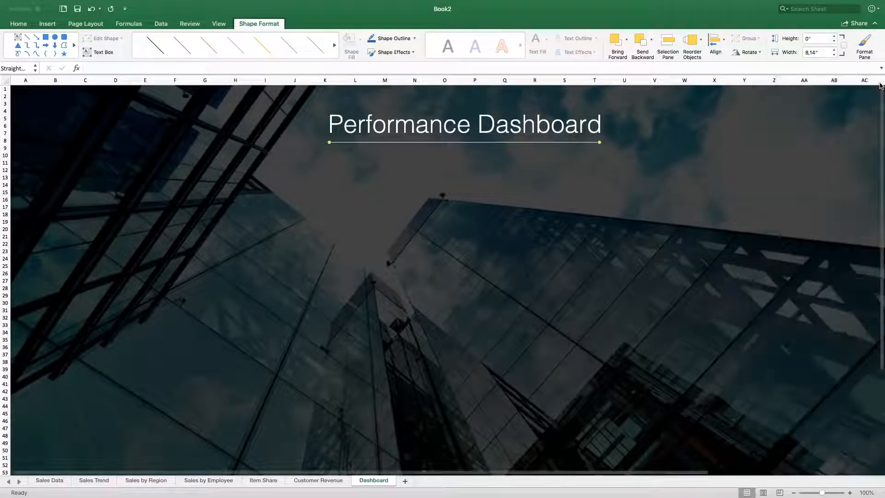
# Duplicate the title text box beneath the line and replace its text with "The Office Lab Enterprise Inc."
pyautogui.click(508, 133)
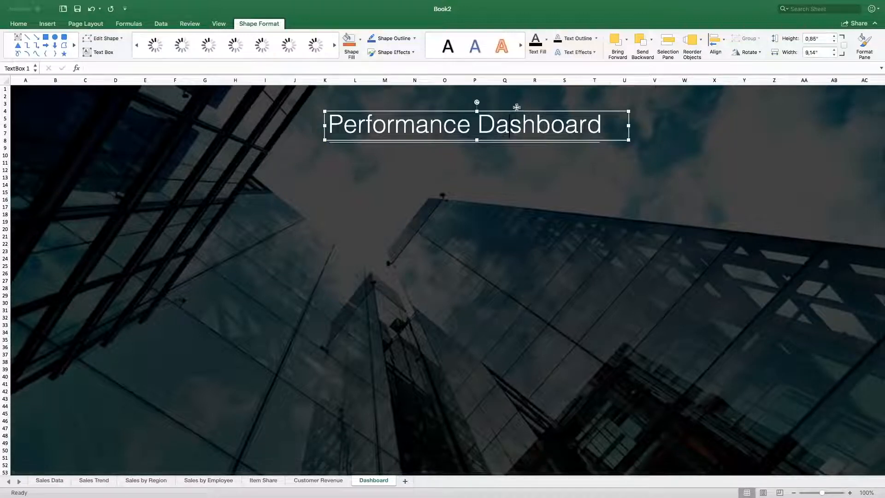
pyautogui.moveTo(517, 112); pyautogui.dragTo(471, 173)
pyautogui.tripleClick(466, 162)
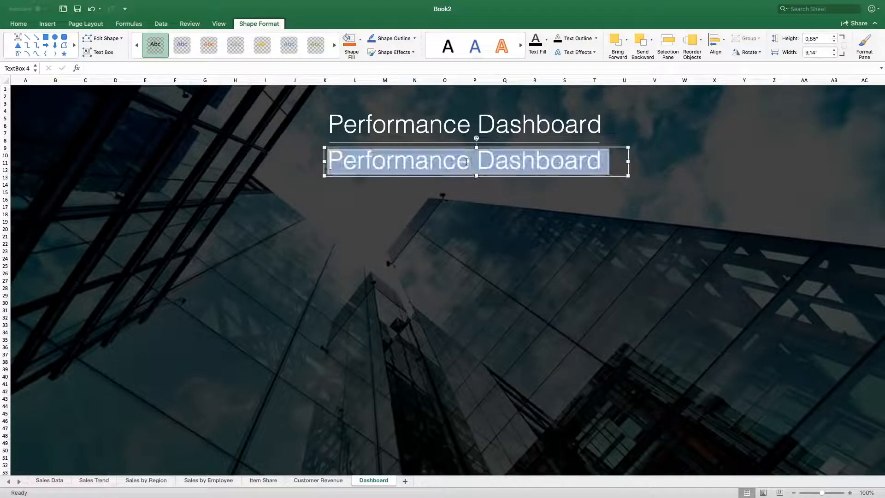
pyautogui.write('The Office Lab')
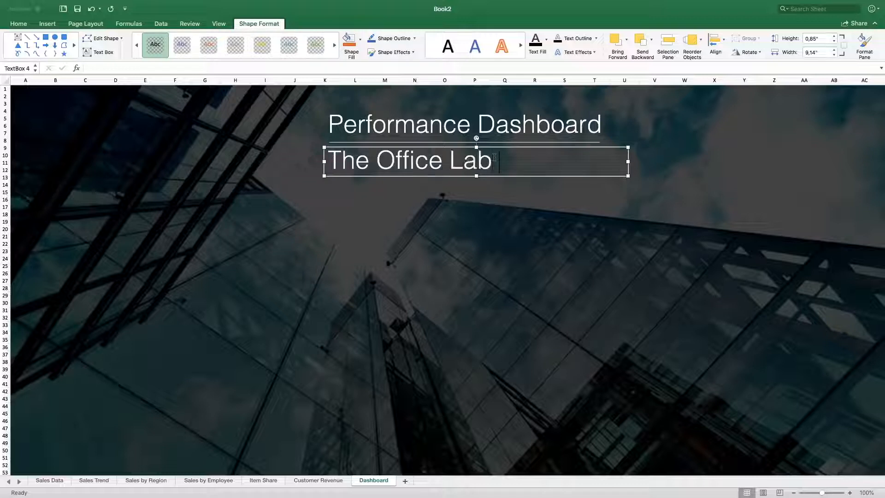
pyautogui.write(' Enterpri')
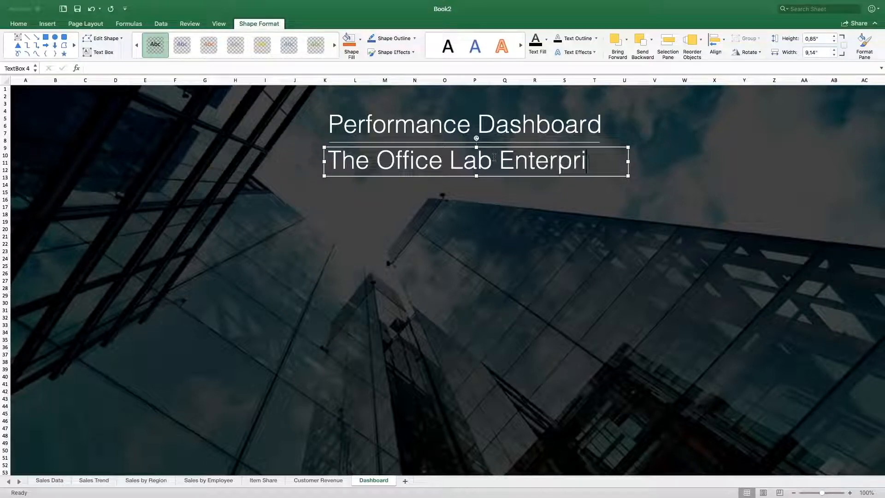
pyautogui.write('se ')
pyautogui.write('Inc.')
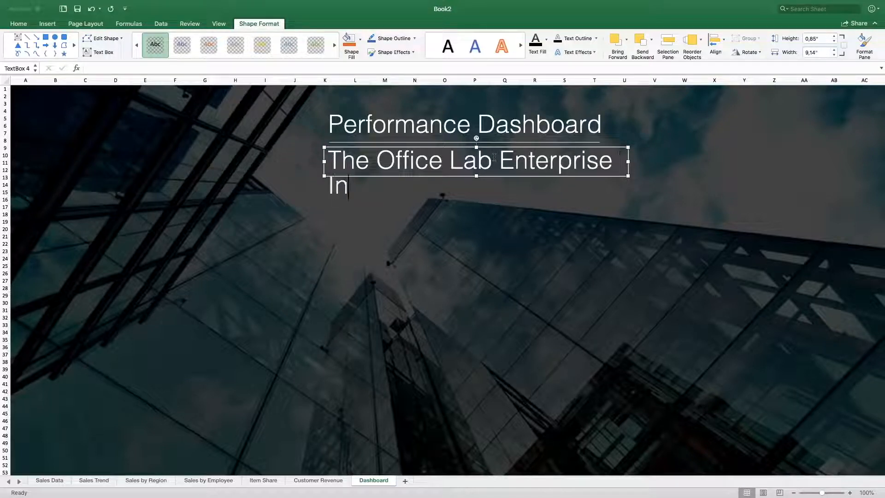
# Set the subtitle's font size to 28 and center its text horizontally and vertically in the box
pyautogui.click(471, 148)
pyautogui.click(21, 25)
pyautogui.click(111, 36)
pyautogui.write('28')
pyautogui.press('Return')
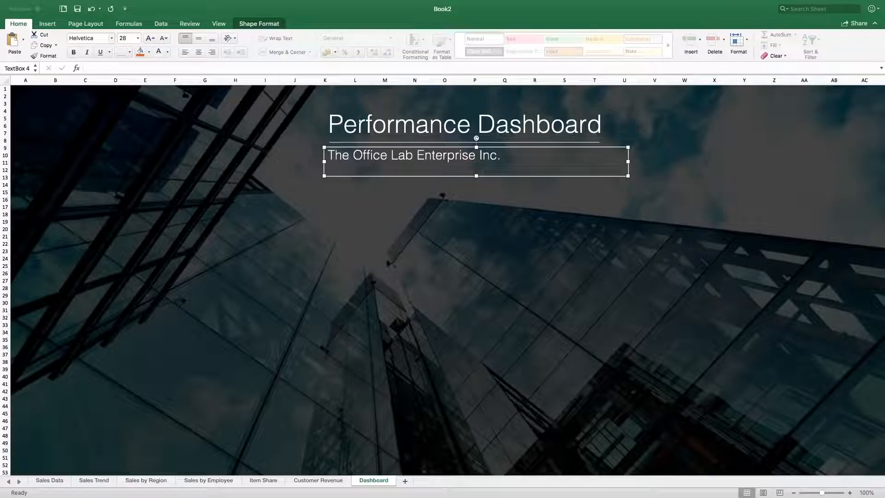
pyautogui.click(199, 51)
pyautogui.click(199, 38)
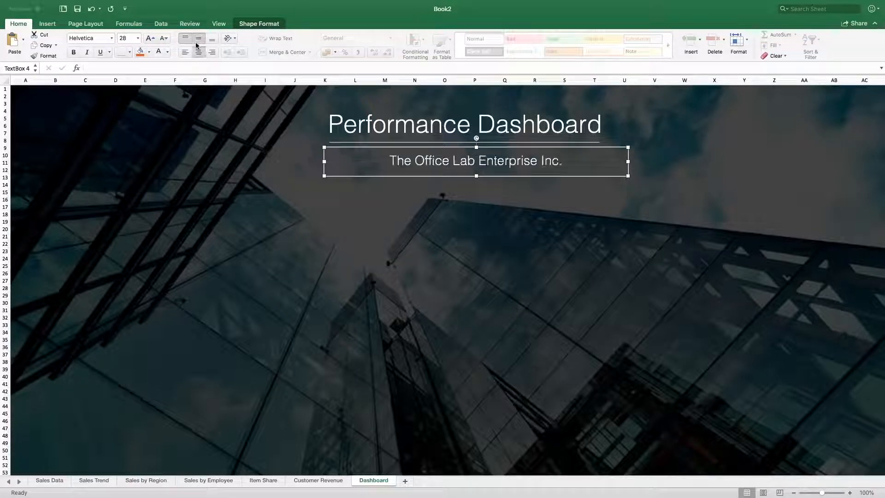
# Narrow the subtitle box and center it under the title, and shorten the dividing line slightly at both ends
pyautogui.moveTo(629, 161); pyautogui.dragTo(535, 143)
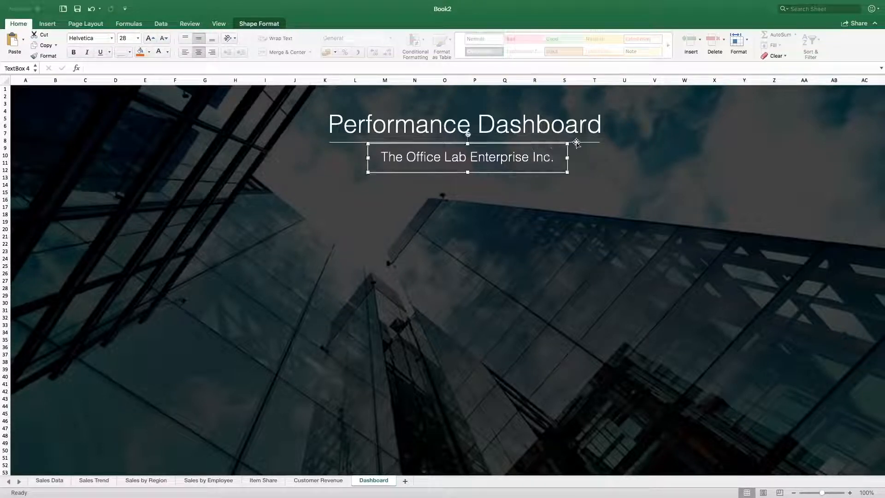
pyautogui.click(593, 143)
pyautogui.moveTo(599, 142); pyautogui.dragTo(580, 141)
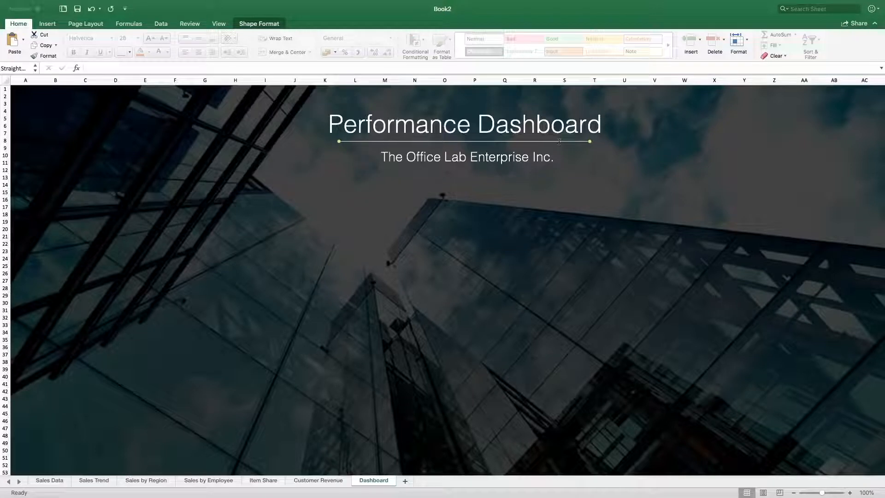
pyautogui.click(528, 155)
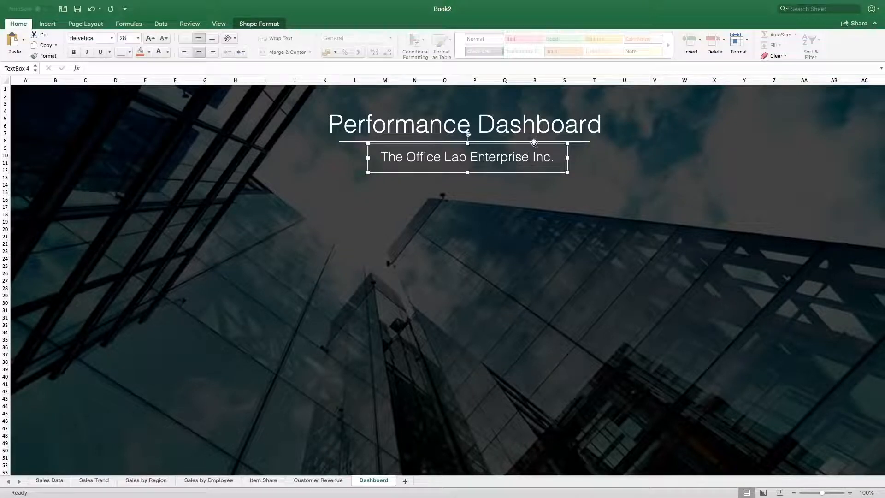
pyautogui.moveTo(534, 143); pyautogui.dragTo(534, 142)
pyautogui.click(644, 171)
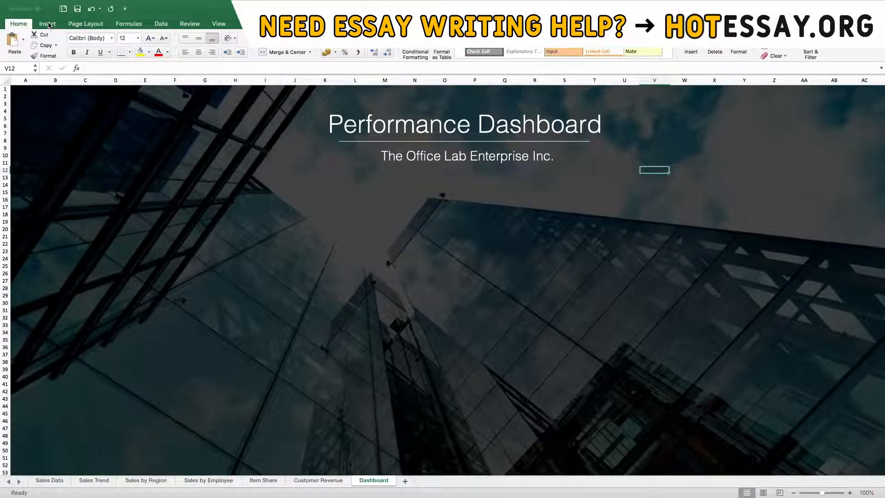
# Draw a rectangle about 12.81" wide and 2.79" high below the subtitle, starting near cell E15
pyautogui.click(47, 24)
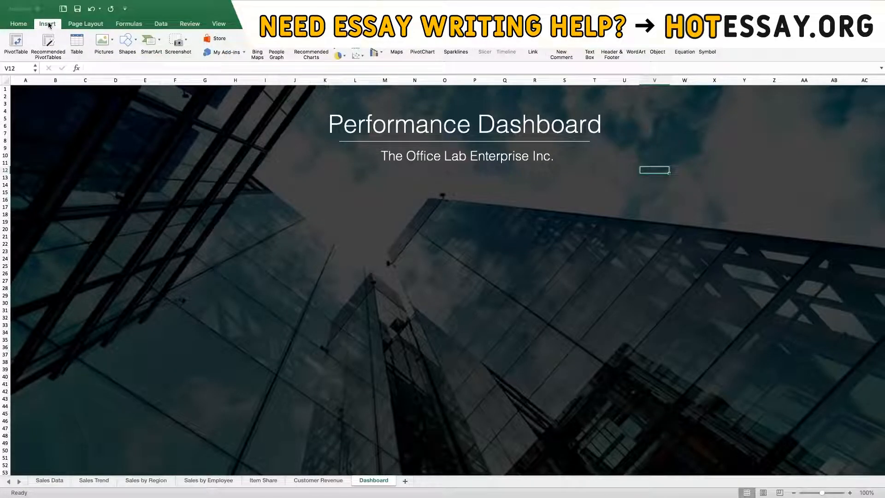
pyautogui.click(135, 42)
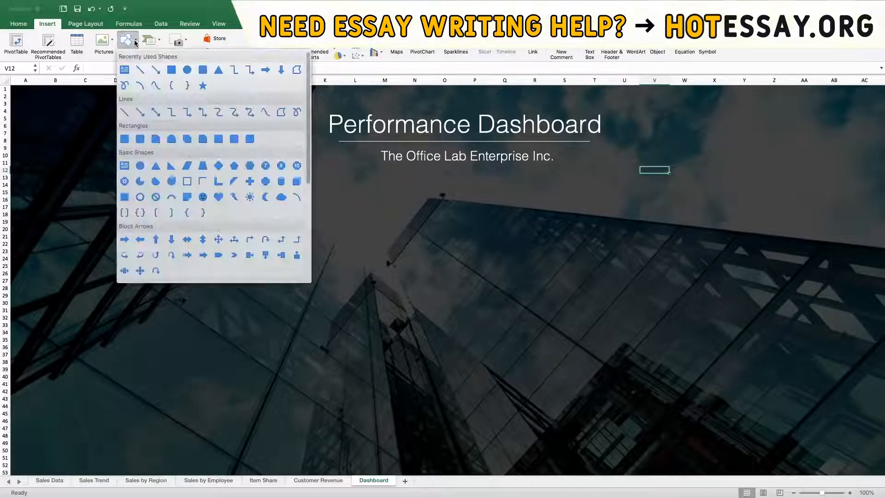
pyautogui.click(171, 70)
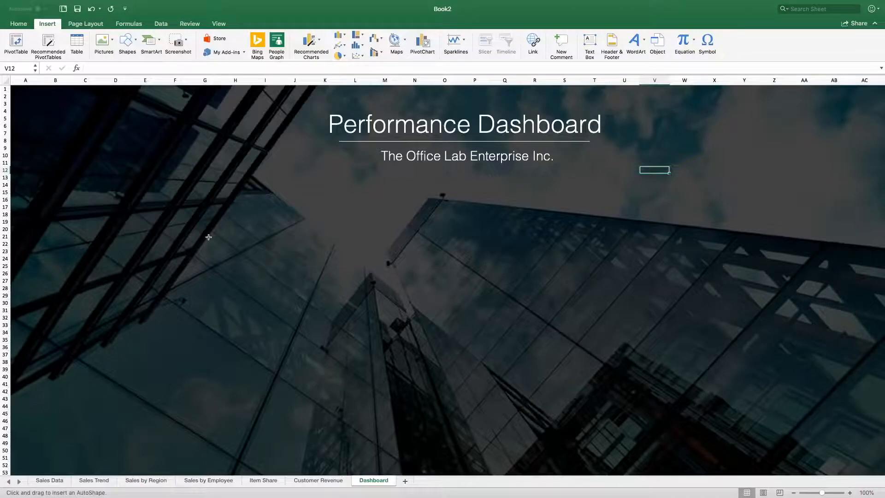
pyautogui.moveTo(150, 193); pyautogui.dragTo(574, 286)
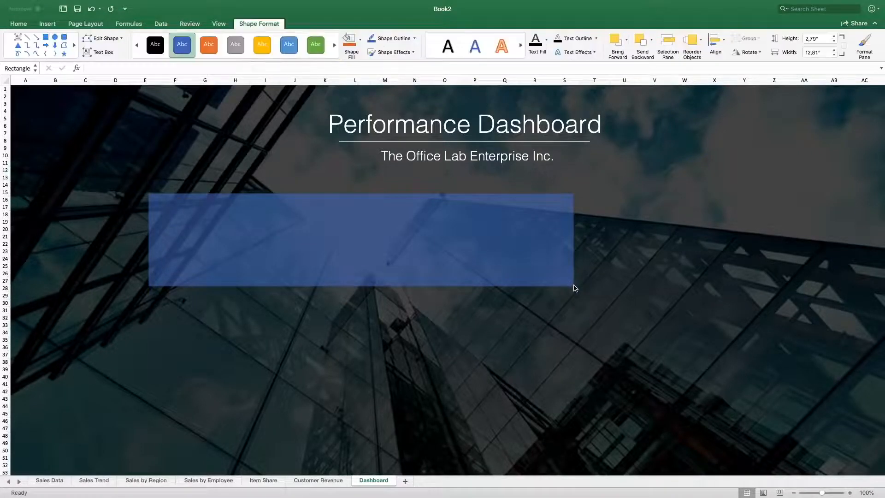
# Format the rectangle with a black solid fill at 60% transparency and no line
pyautogui.doubleClick(564, 193)
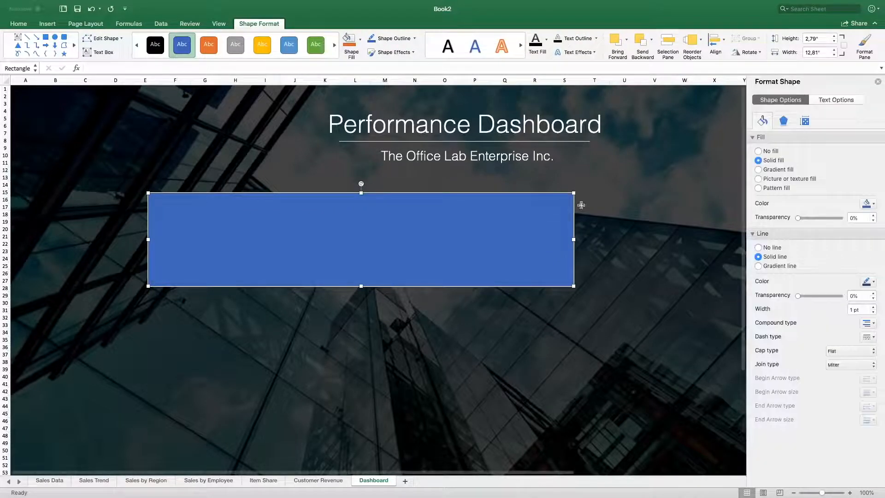
pyautogui.click(867, 204)
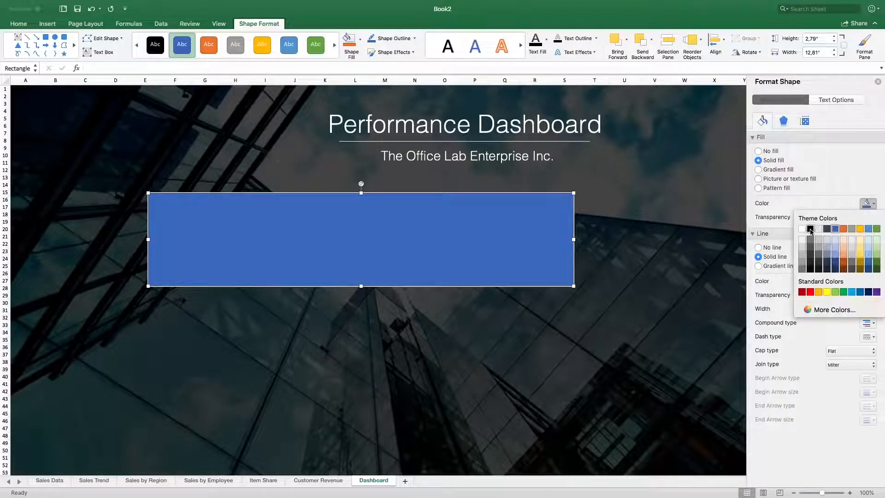
pyautogui.click(811, 229)
pyautogui.click(773, 249)
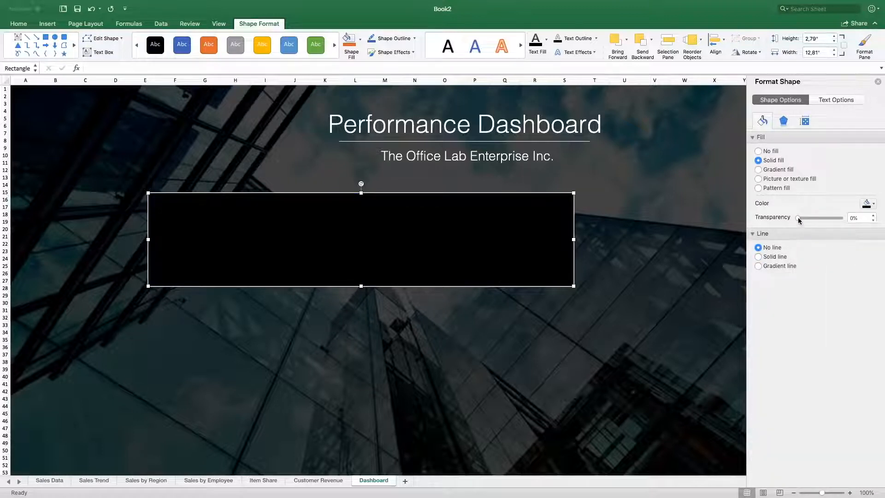
pyautogui.click(856, 217)
pyautogui.write('50')
pyautogui.press('Return')
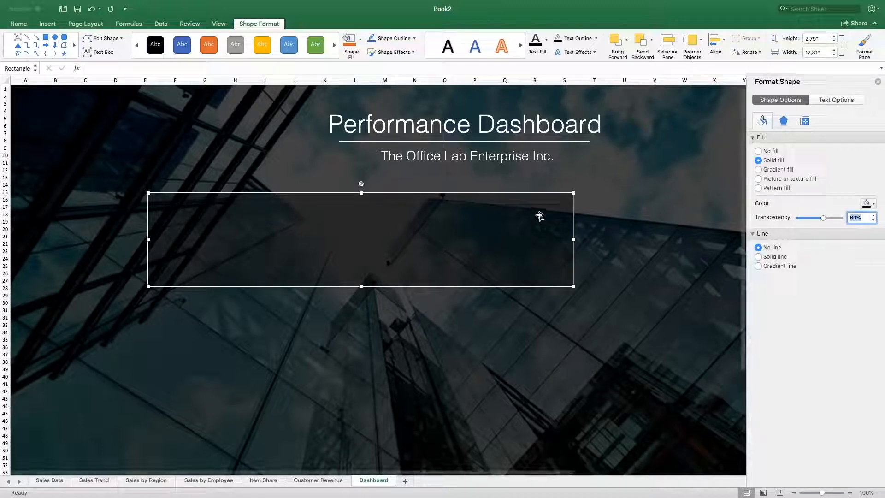
pyautogui.click(615, 213)
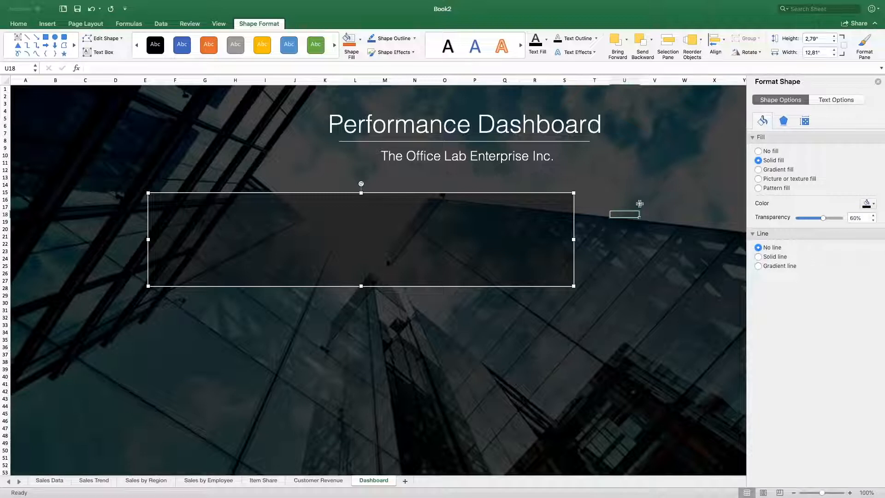
pyautogui.click(878, 81)
# Move the rectangle to start at cell C14 and place a duplicate just below it, resized into a narrower, taller panel
pyautogui.click(501, 211)
pyautogui.moveTo(492, 224); pyautogui.dragTo(430, 212)
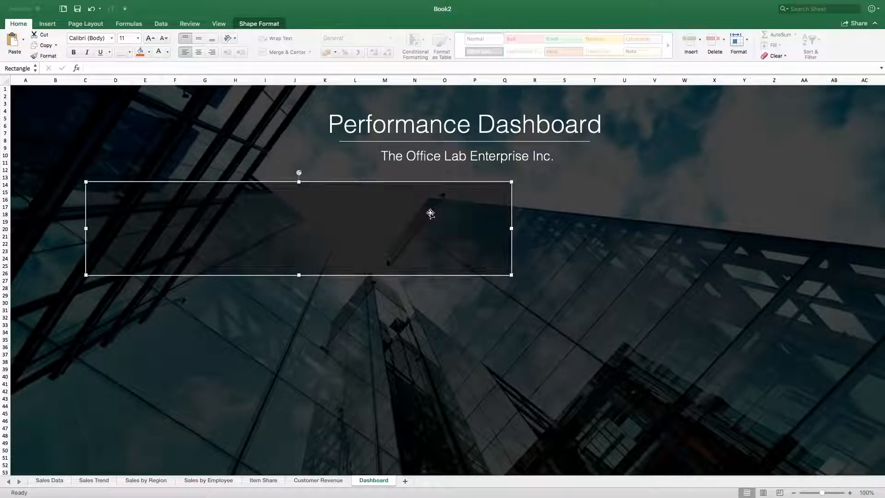
pyautogui.moveTo(430, 214); pyautogui.dragTo(452, 314)
pyautogui.moveTo(517, 332); pyautogui.dragTo(222, 330)
pyautogui.moveTo(154, 376); pyautogui.dragTo(154, 430)
pyautogui.moveTo(177, 349); pyautogui.dragTo(177, 349)
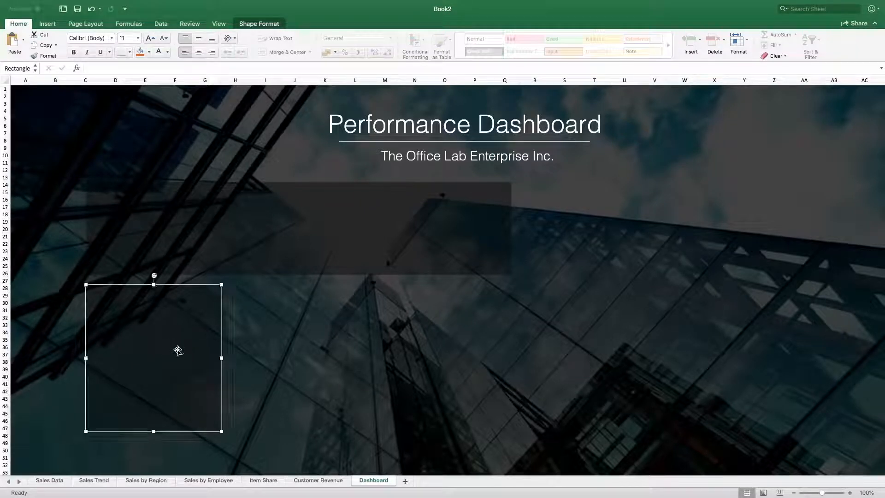
pyautogui.press('Up')
pyautogui.press('Up')
pyautogui.press('Up')
pyautogui.press('Up')
# Duplicate the lower panel to form a row of three beneath the wide rectangle, widening the first panel slightly
pyautogui.press('super+d')
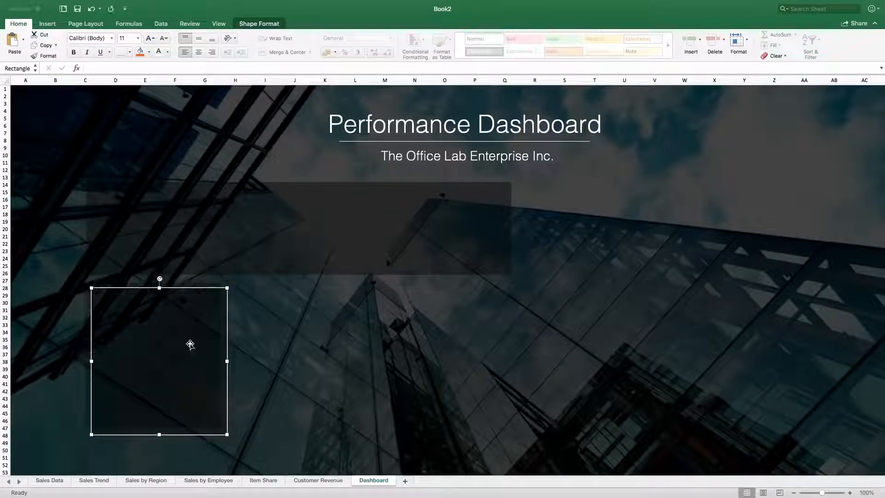
pyautogui.moveTo(183, 348); pyautogui.dragTo(340, 342)
pyautogui.click(188, 353)
pyautogui.moveTo(222, 356); pyautogui.dragTo(238, 355)
pyautogui.click(294, 340)
pyautogui.moveTo(294, 340); pyautogui.dragTo(475, 336)
pyautogui.press('super+z')
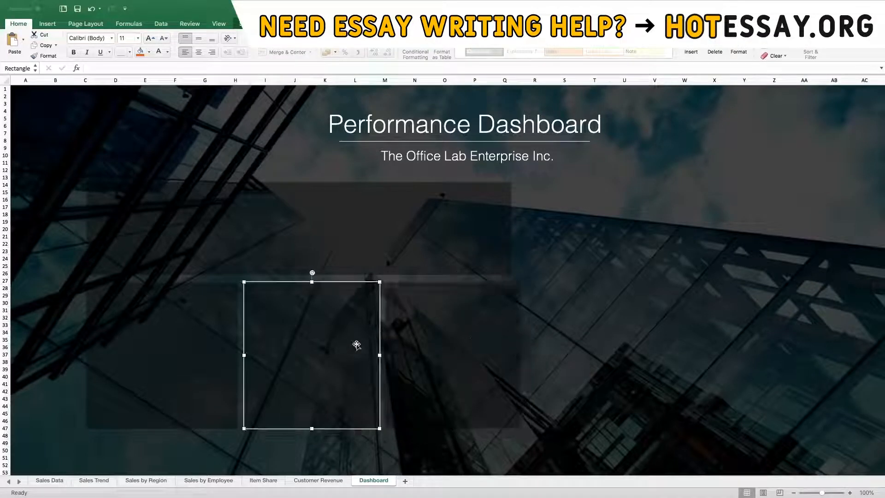
# Widen the middle and third lower panels and extend the wide rectangle to align with the third panel's right edge near column R
pyautogui.moveTo(380, 355); pyautogui.dragTo(389, 355)
pyautogui.click(454, 339)
pyautogui.moveTo(478, 339); pyautogui.dragTo(548, 358)
pyautogui.click(485, 235)
pyautogui.moveTo(510, 229); pyautogui.dragTo(548, 229)
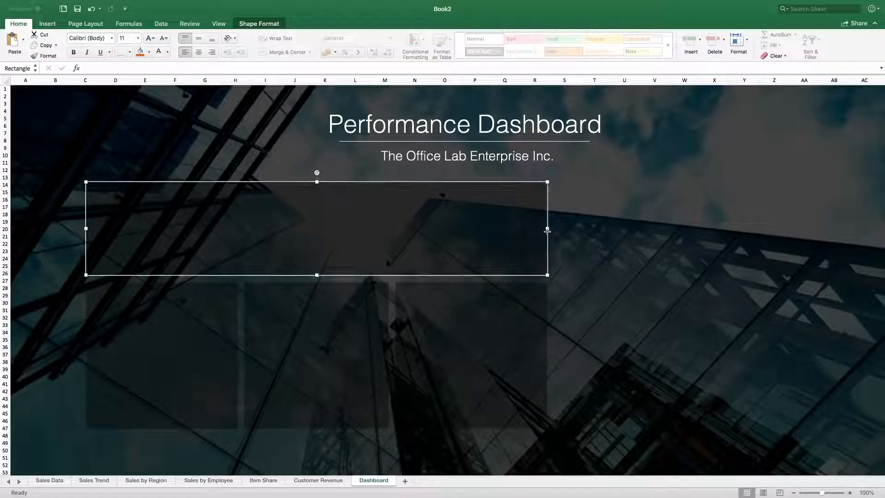
# Duplicate the wide rectangle beside the panels and resize it into a tall panel spanning rows 14 to 47, about columns S to W
pyautogui.press('super+d')
pyautogui.moveTo(468, 235); pyautogui.dragTo(705, 235)
pyautogui.moveTo(326, 235); pyautogui.dragTo(594, 210)
pyautogui.moveTo(790, 229); pyautogui.dragTo(723, 231)
pyautogui.moveTo(638, 275); pyautogui.dragTo(633, 428)
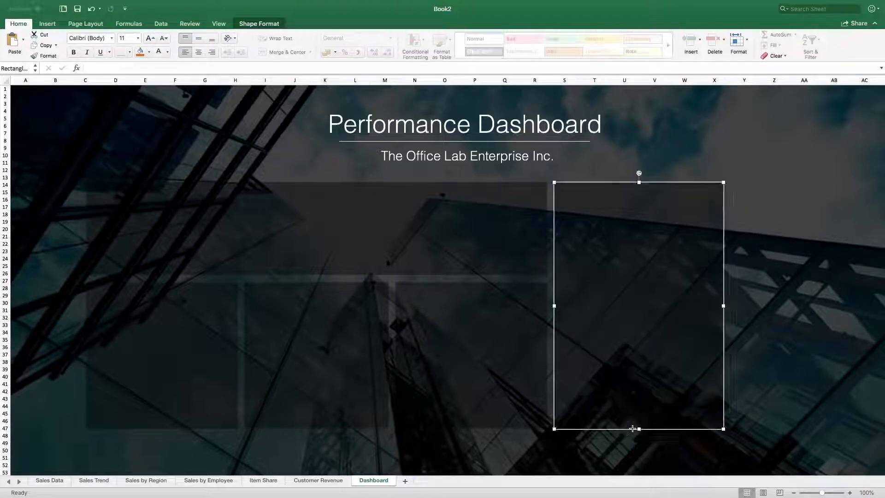
pyautogui.moveTo(724, 304); pyautogui.dragTo(663, 301)
# Select all five panel rectangles and nudge them together slightly to the right
pyautogui.click(172, 236)
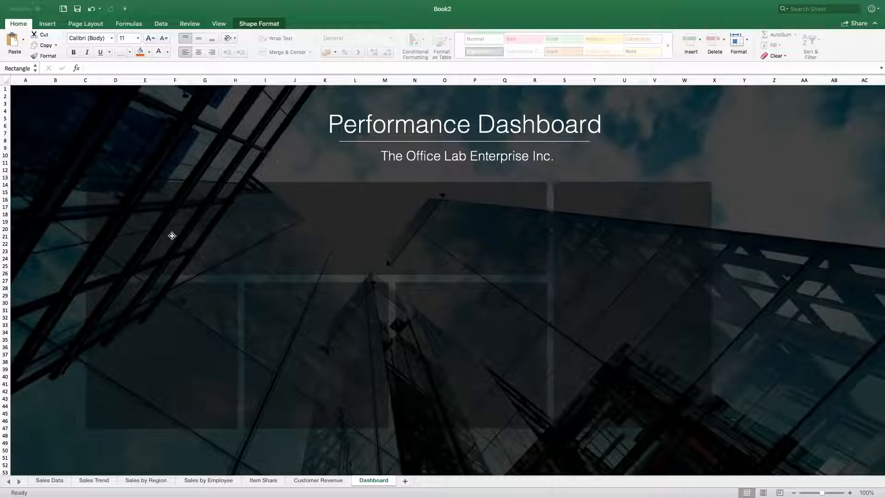
pyautogui.keyDown('shift'); pyautogui.click(183, 346); pyautogui.keyUp('shift')
pyautogui.keyDown('shift'); pyautogui.click(331, 316); pyautogui.keyUp('shift')
pyautogui.keyDown('shift'); pyautogui.click(455, 334); pyautogui.keyUp('shift')
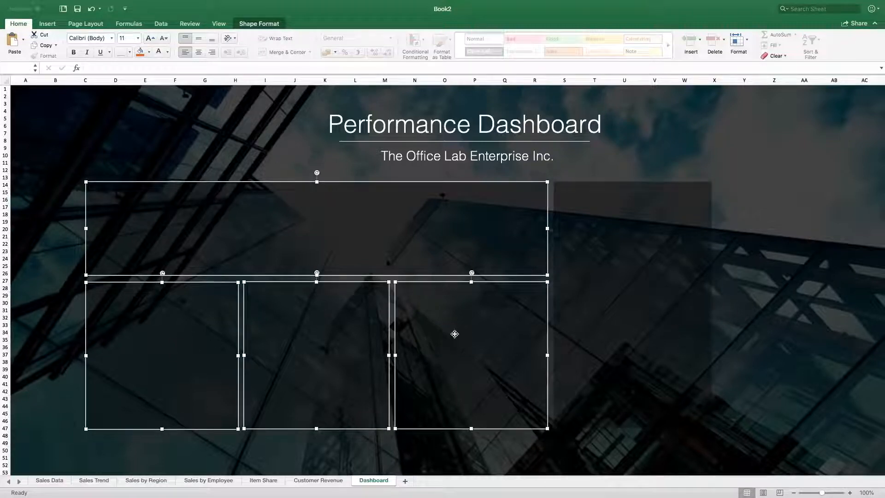
pyautogui.keyDown('shift'); pyautogui.click(641, 299); pyautogui.keyUp('shift')
pyautogui.press('Right')
pyautogui.press('Right')
pyautogui.press('Right')
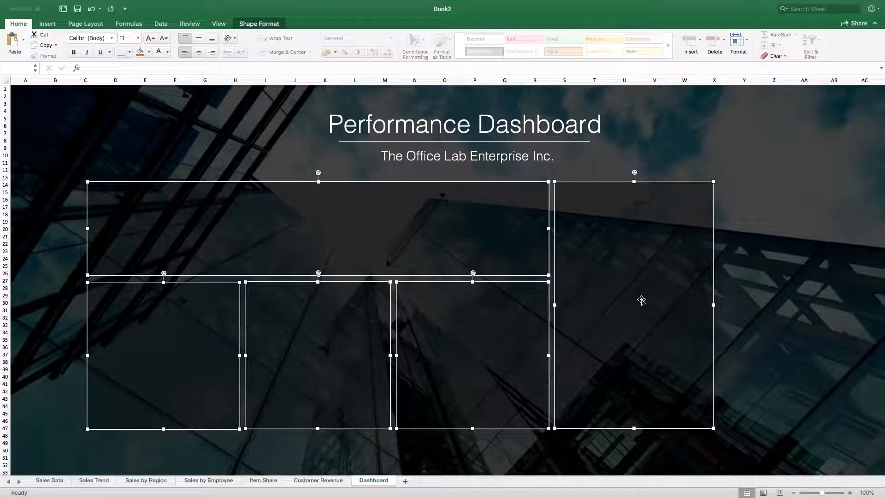
# Move the five selected panels right and slightly up to centre them under the title, spanning about columns E to Z from row 13
pyautogui.press('Right')
pyautogui.press('Right')
pyautogui.press('Right')
pyautogui.press('Right')
pyautogui.press('Right')
pyautogui.press('Right')
pyautogui.press('Right')
pyautogui.press('Right')
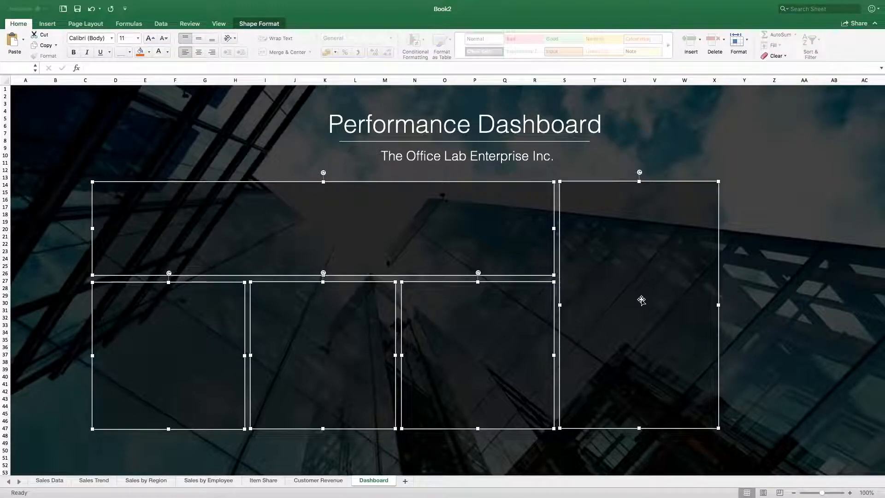
pyautogui.press('Right')
pyautogui.press('Right')
pyautogui.press('Right')
pyautogui.press('Right')
pyautogui.press('Right')
pyautogui.moveTo(492, 241); pyautogui.dragTo(539, 233)
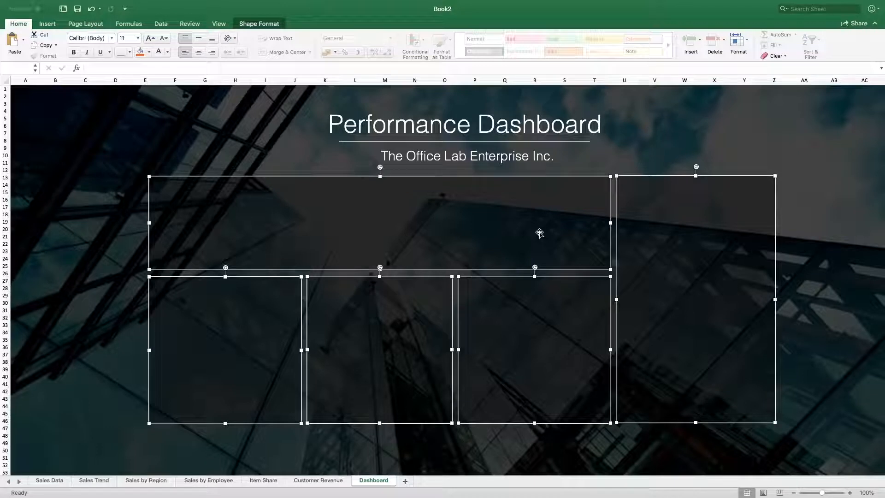
pyautogui.click(778, 164)
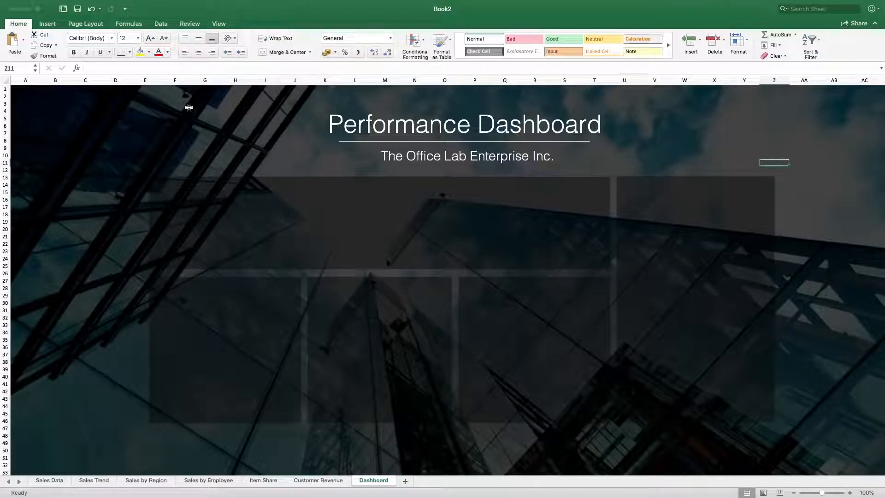
# Duplicate the company name text box into the wide panel's upper-left area and set its font size to 20
pyautogui.click(448, 143)
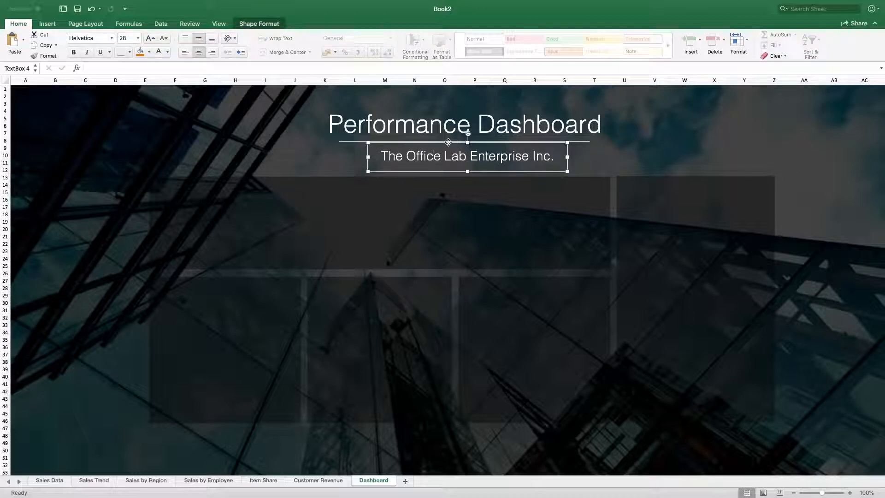
pyautogui.press('super+d')
pyautogui.moveTo(430, 177); pyautogui.dragTo(235, 207)
pyautogui.click(126, 39)
pyautogui.write('20')
pyautogui.press('Return')
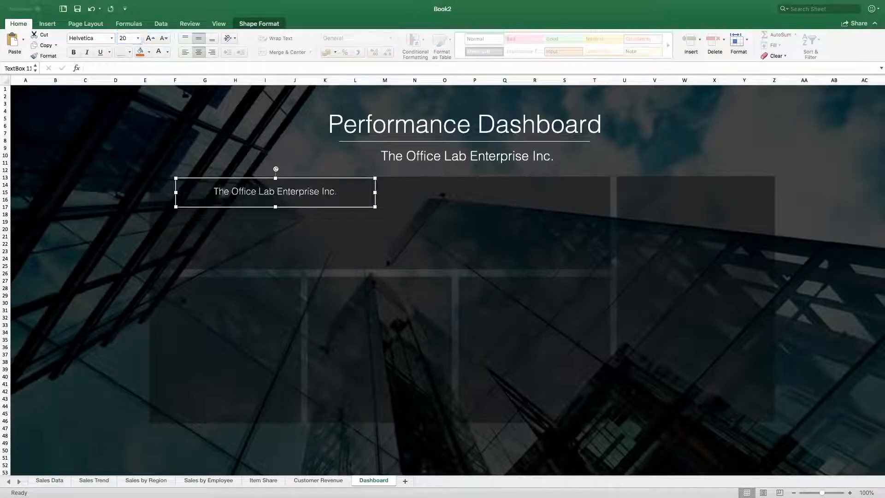
# Replace the duplicated text box's wording with "Sales Trend"
pyautogui.doubleClick(237, 191)
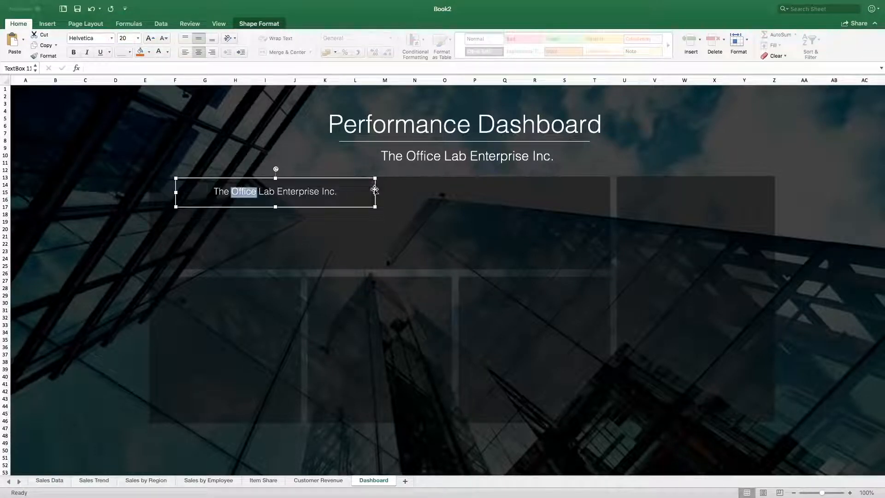
pyautogui.moveTo(338, 191); pyautogui.dragTo(259, 192)
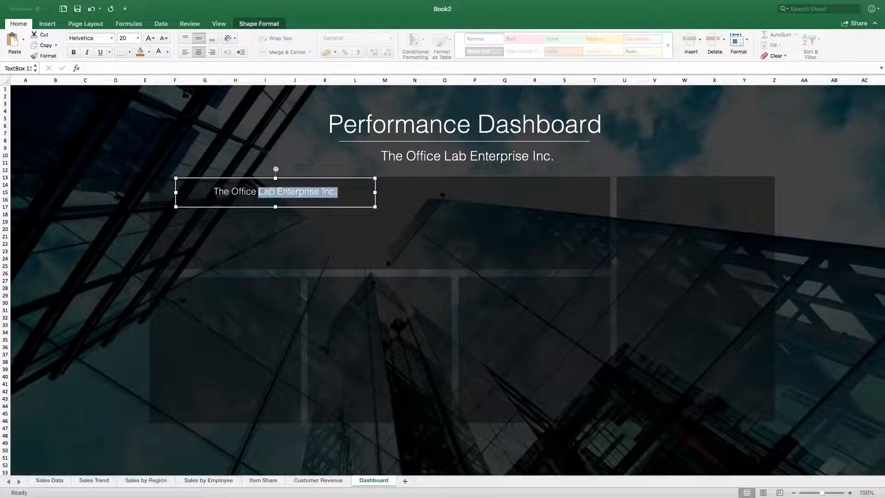
pyautogui.tripleClick(258, 192)
pyautogui.write('Sales Trend')
# Narrow and nudge up the Sales Trend heading, and place a duplicate in the first lower panel reading "Sales by Region"
pyautogui.moveTo(376, 192); pyautogui.dragTo(224, 303)
pyautogui.press('super+d')
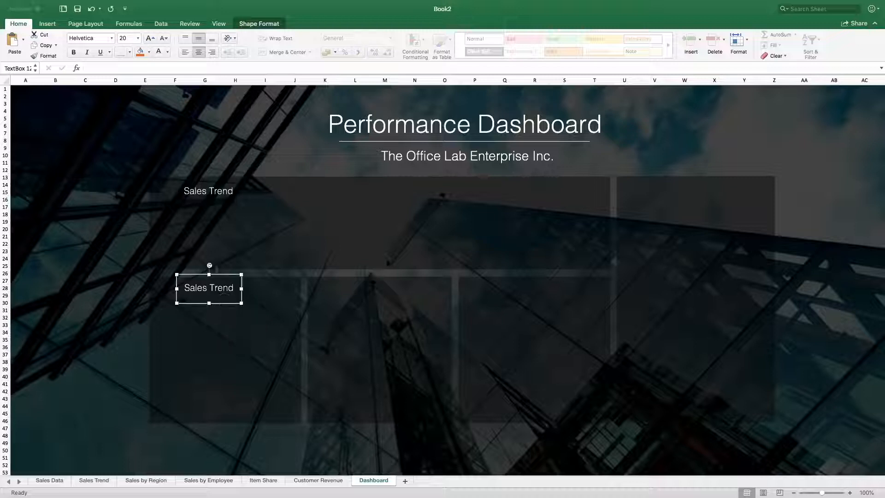
pyautogui.click(227, 177)
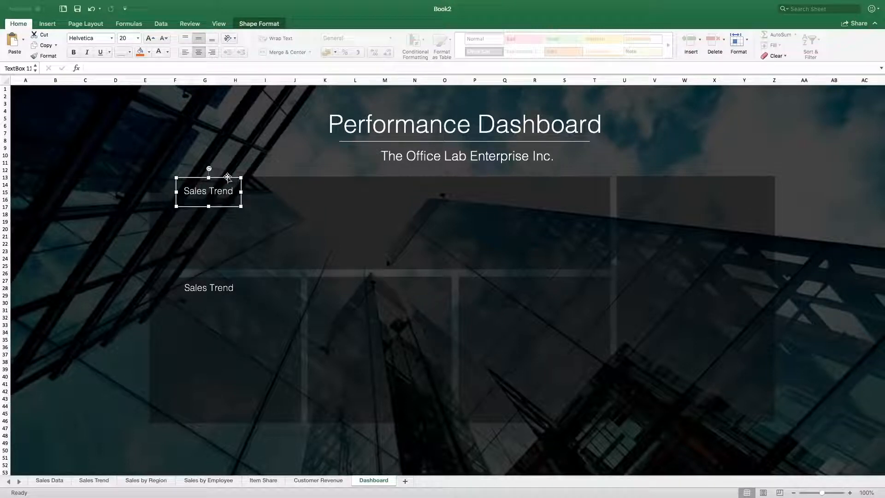
pyautogui.moveTo(227, 177); pyautogui.dragTo(227, 174)
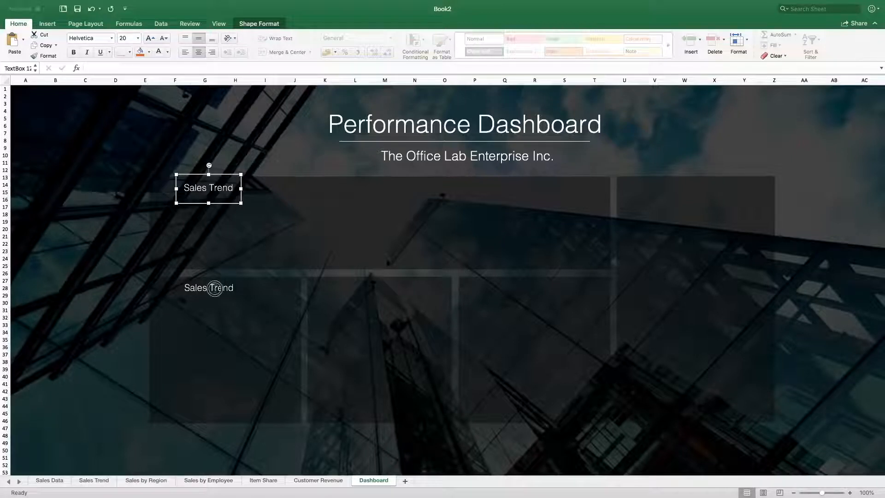
pyautogui.tripleClick(215, 288)
pyautogui.write('Sales by Region')
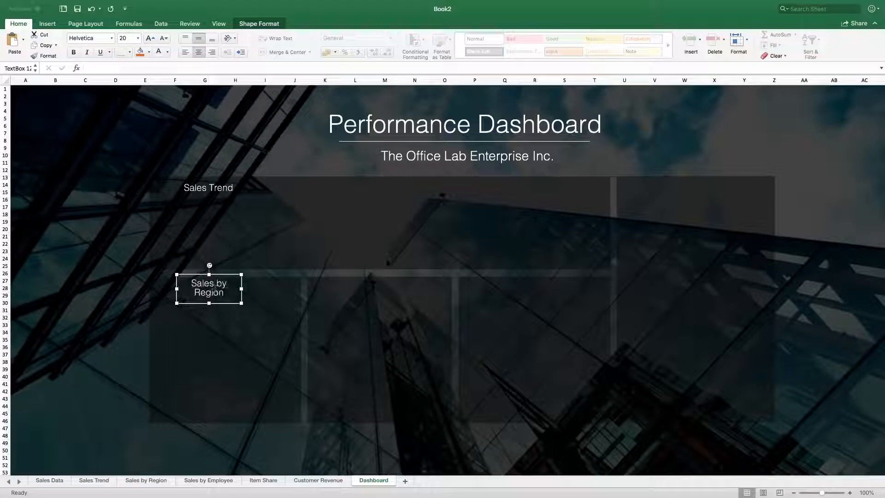
# Left-align the Sales Trend and Sales by Region headings and widen both boxes so each heading fits on one line
pyautogui.keyDown('shift'); pyautogui.click(217, 189); pyautogui.keyUp('shift')
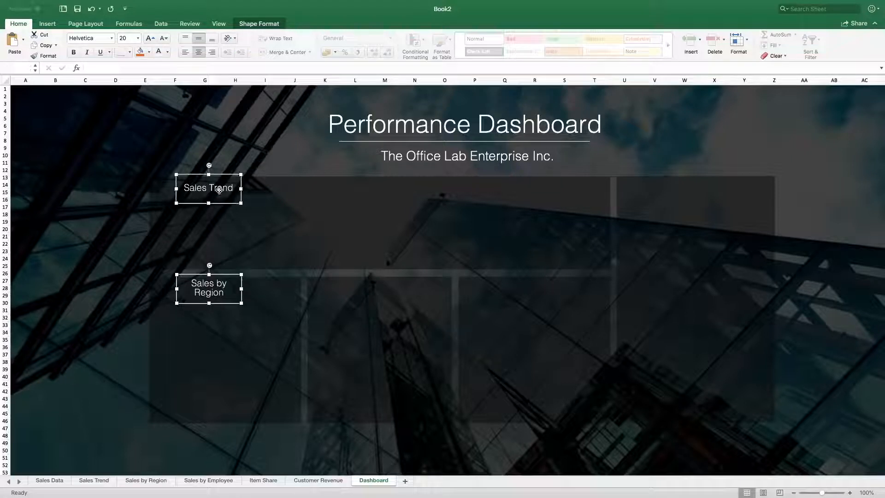
pyautogui.click(185, 52)
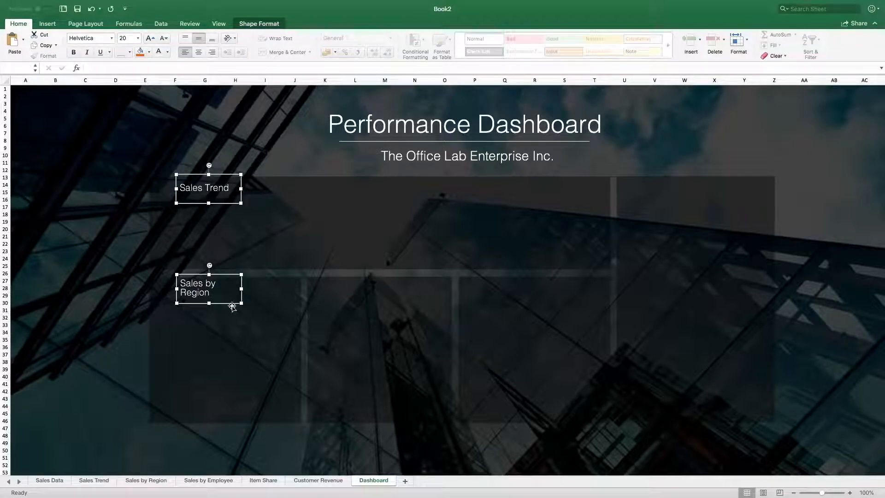
pyautogui.moveTo(241, 289); pyautogui.dragTo(263, 289)
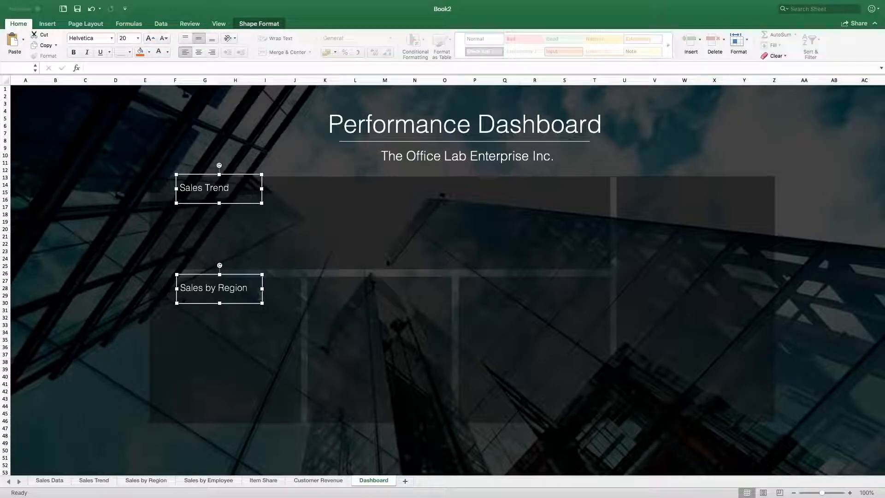
pyautogui.click(112, 261)
# Duplicate the Sales by Region heading into the middle lower panel and change it to "Sales by Employee"
pyautogui.click(261, 292)
pyautogui.press('super+d')
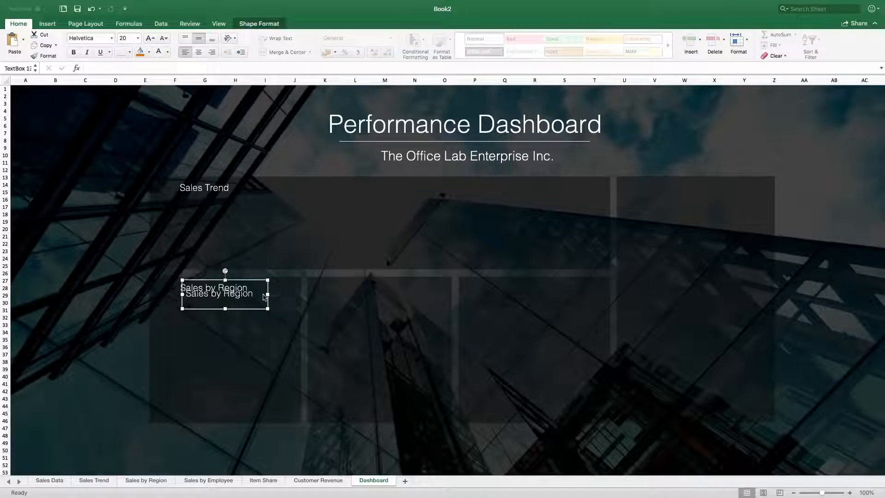
pyautogui.moveTo(267, 306); pyautogui.dragTo(418, 298)
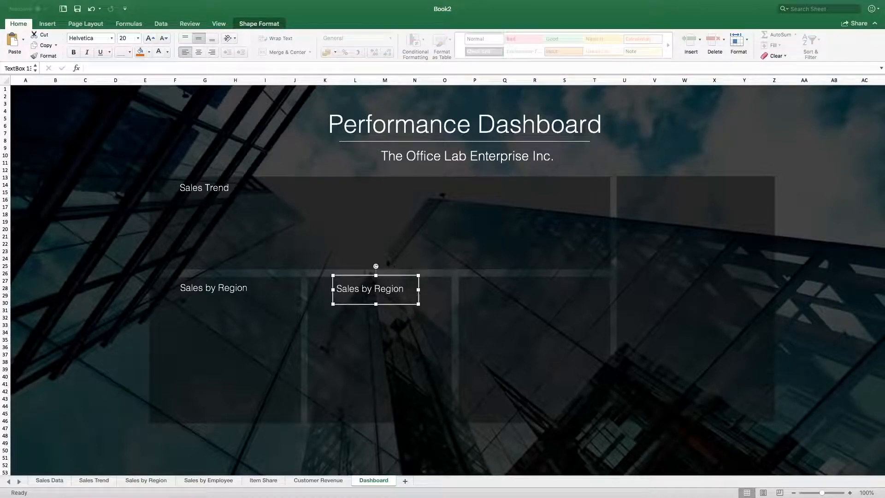
pyautogui.doubleClick(386, 294)
pyautogui.click(396, 292)
pyautogui.click(397, 293)
pyautogui.write('Employee')
# Widen the Sales by Employee heading box and place a duplicate in the third lower panel reading "Item Share"
pyautogui.moveTo(418, 290); pyautogui.dragTo(566, 304)
pyautogui.press('super+d')
pyautogui.tripleClick(554, 289)
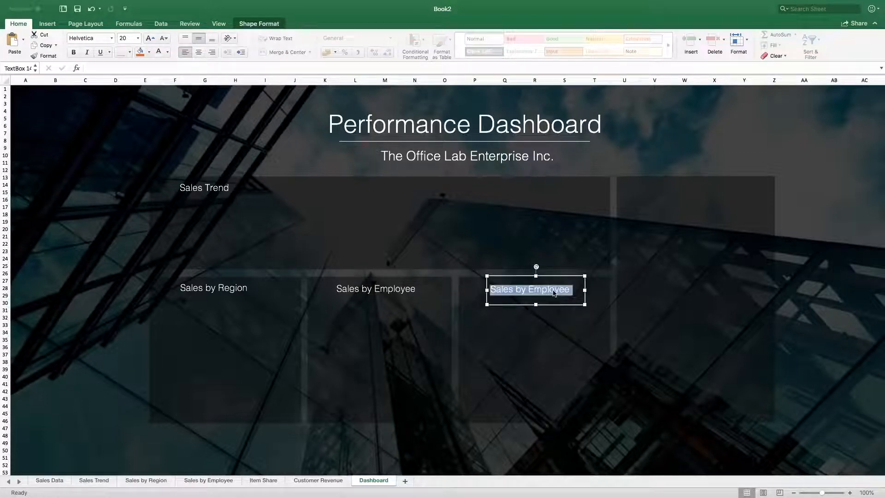
pyautogui.press('BackSpace')
pyautogui.write('Item Share')
# Duplicate the Item Share heading at the head of the tall panel and change it to "Customer Revenue"
pyautogui.moveTo(571, 306); pyautogui.dragTo(723, 204)
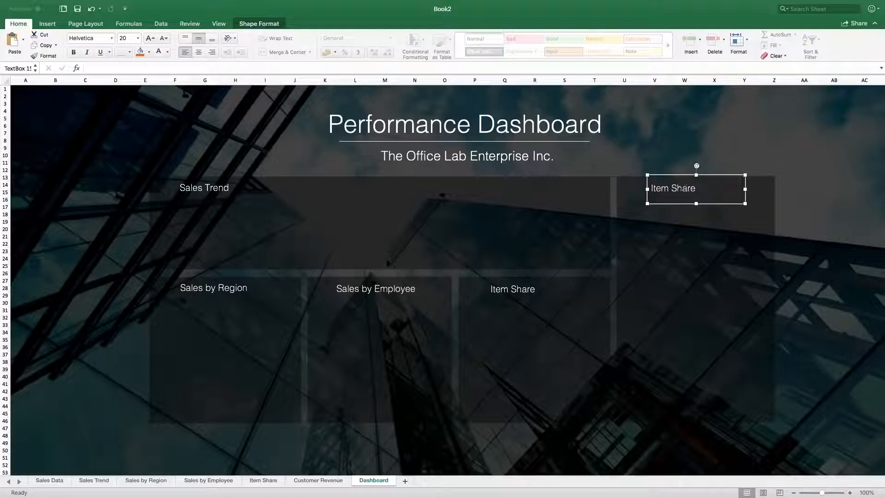
pyautogui.tripleClick(685, 188)
pyautogui.write('Customer Revenue')
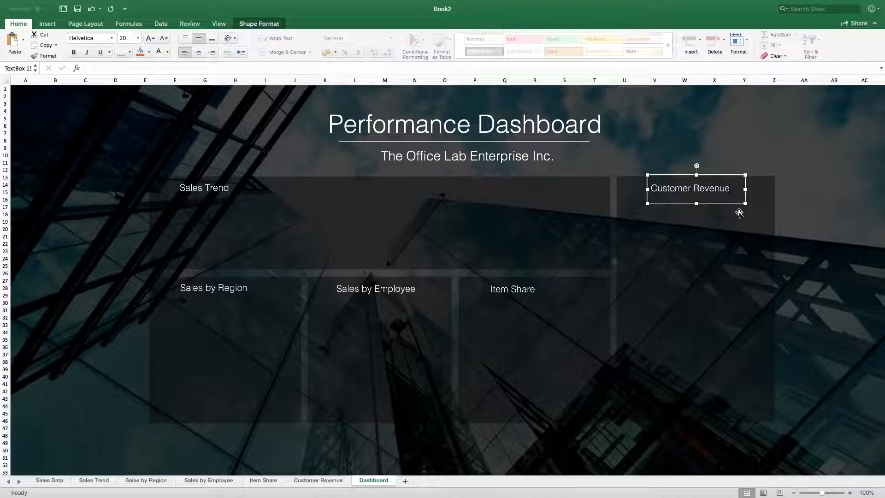
# Paste the set of five white icons onto the dashboard and move them above the Sales Trend heading
pyautogui.click(502, 193)
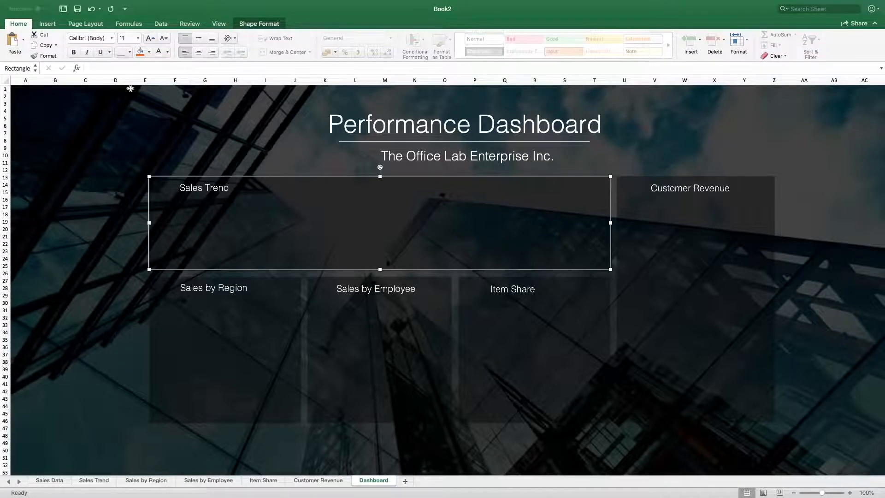
pyautogui.click(51, 24)
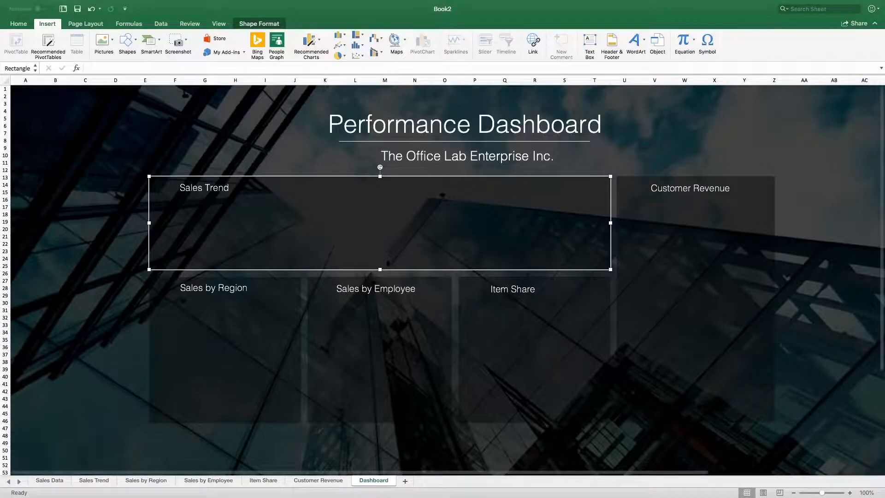
pyautogui.press('super+v')
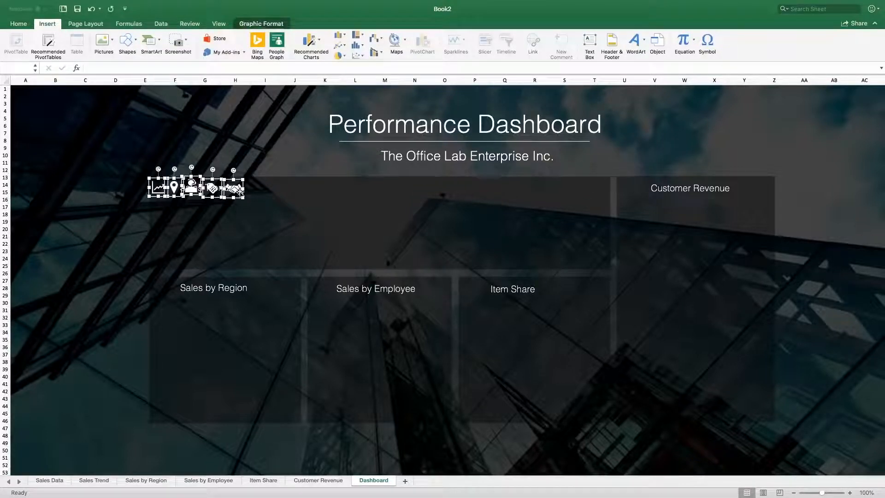
pyautogui.moveTo(238, 197); pyautogui.dragTo(236, 155)
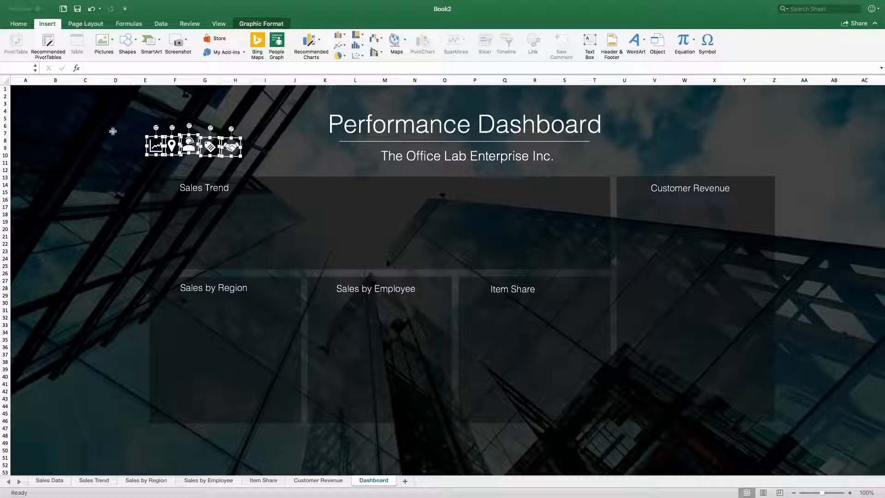
pyautogui.click(130, 140)
# Place the chart, pin, person, tag and handshake icons before the Sales Trend, Region, Employee, Item Share and Customer Revenue headings respectively
pyautogui.click(157, 154)
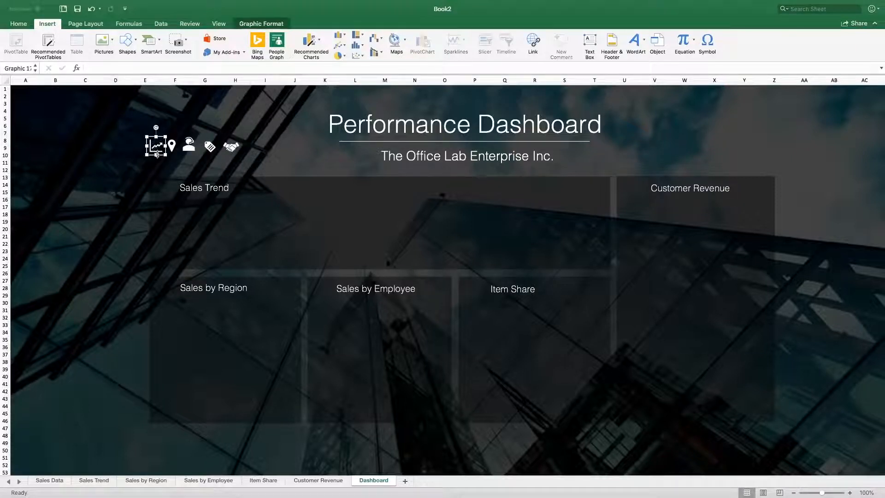
pyautogui.moveTo(160, 155); pyautogui.dragTo(167, 195)
pyautogui.click(171, 148)
pyautogui.moveTo(176, 156); pyautogui.dragTo(170, 296)
pyautogui.moveTo(193, 155); pyautogui.dragTo(323, 294)
pyautogui.moveTo(211, 148); pyautogui.dragTo(475, 289)
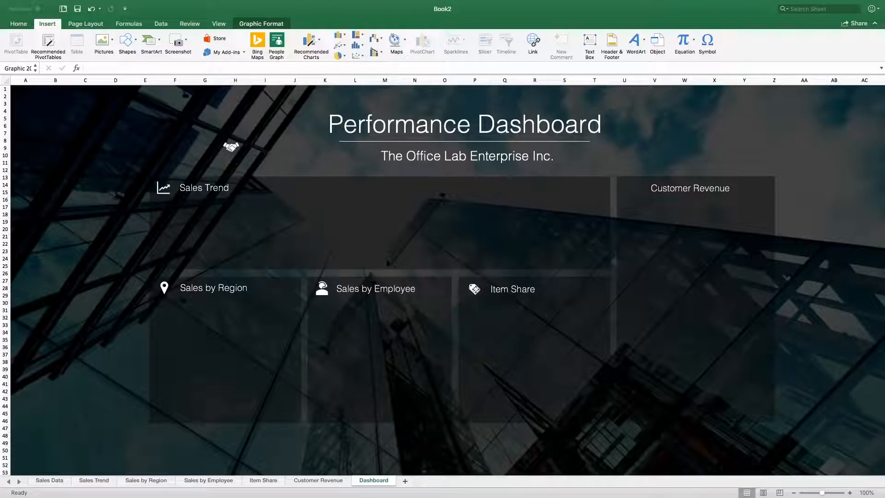
pyautogui.moveTo(230, 148); pyautogui.dragTo(634, 189)
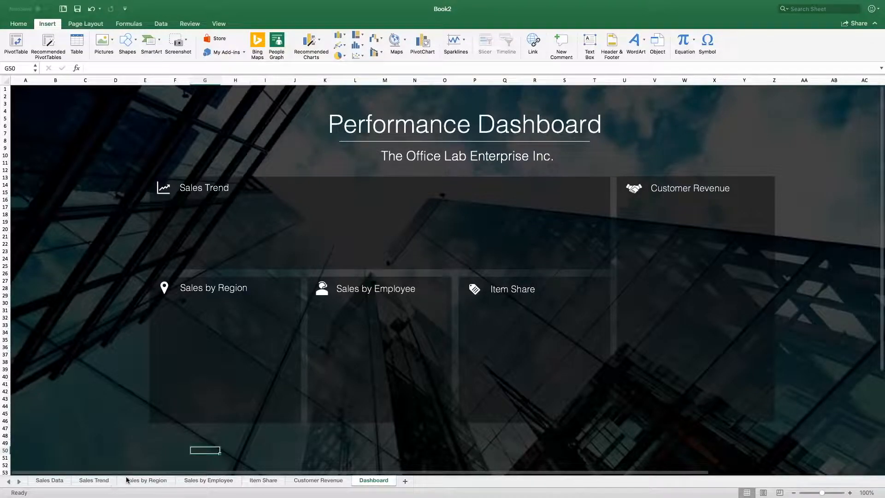
# Copy the line chart from the Sales Trend sheet to the Dashboard and fit it across the wide panel below its heading
pyautogui.click(111, 481)
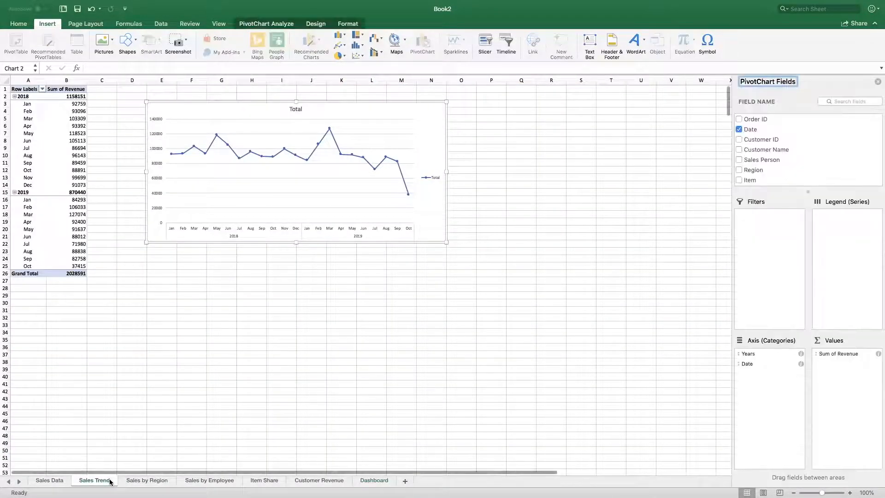
pyautogui.click(219, 104)
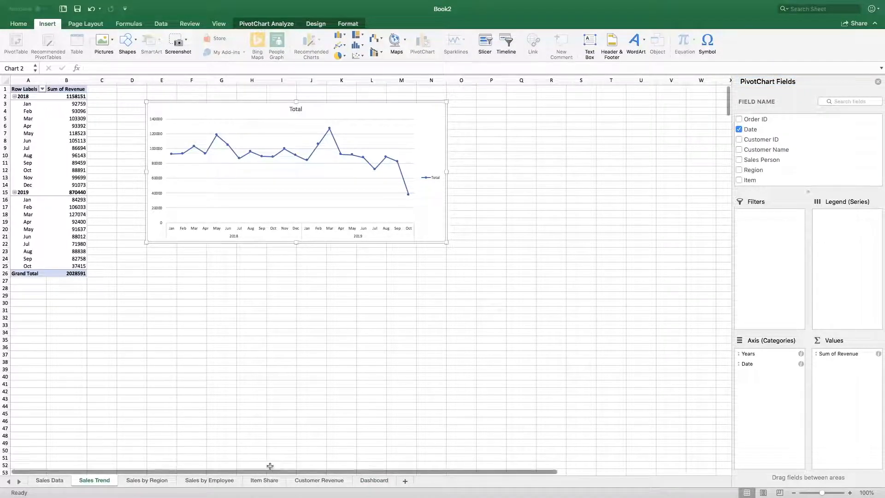
pyautogui.click(369, 480)
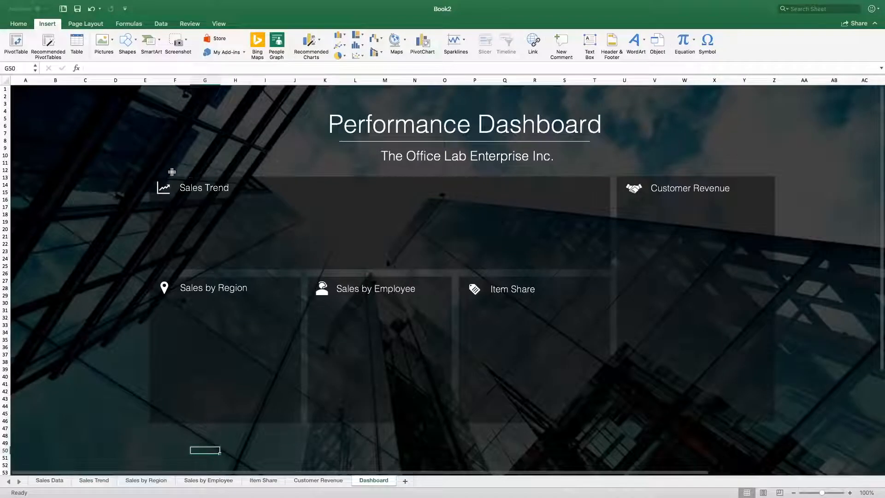
pyautogui.press('cmd+v')
pyautogui.click(387, 448)
pyautogui.moveTo(387, 449); pyautogui.dragTo(361, 203)
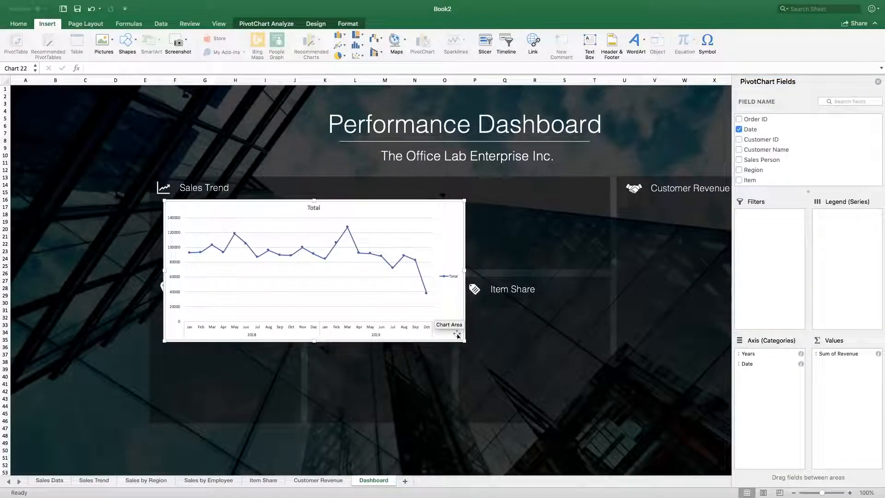
pyautogui.moveTo(464, 340); pyautogui.dragTo(465, 278)
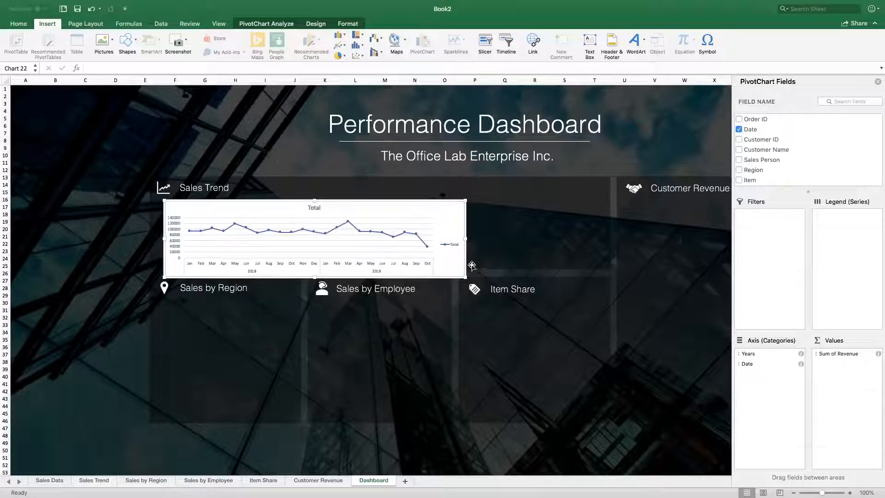
pyautogui.moveTo(462, 218); pyautogui.dragTo(600, 231)
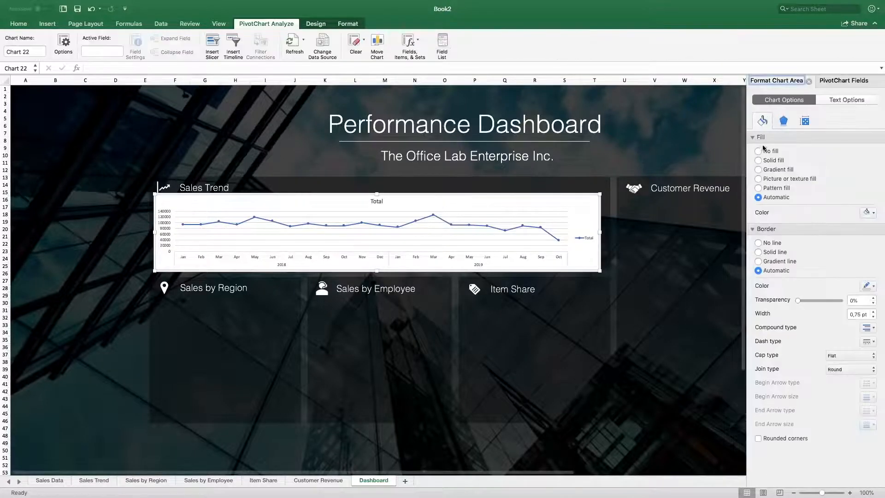
# Remove the Sales Trend chart area's fill and make its data series line solid white
pyautogui.click(761, 151)
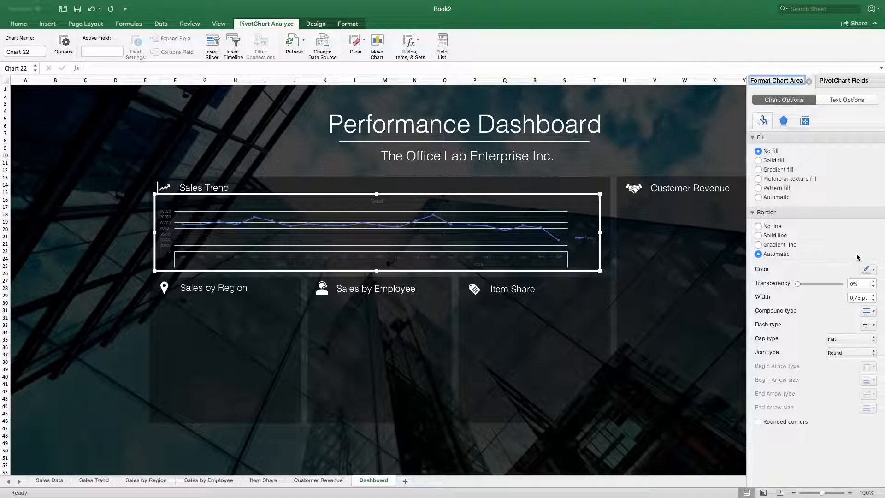
pyautogui.click(528, 228)
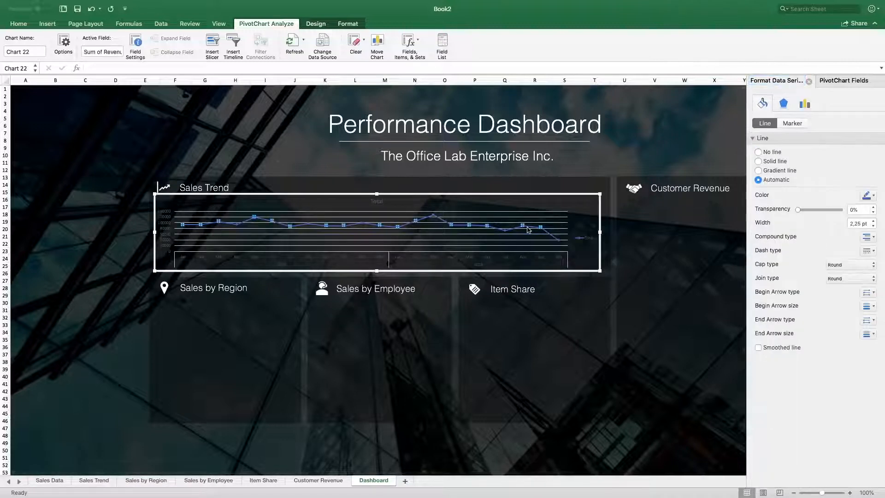
pyautogui.click(873, 196)
pyautogui.click(802, 225)
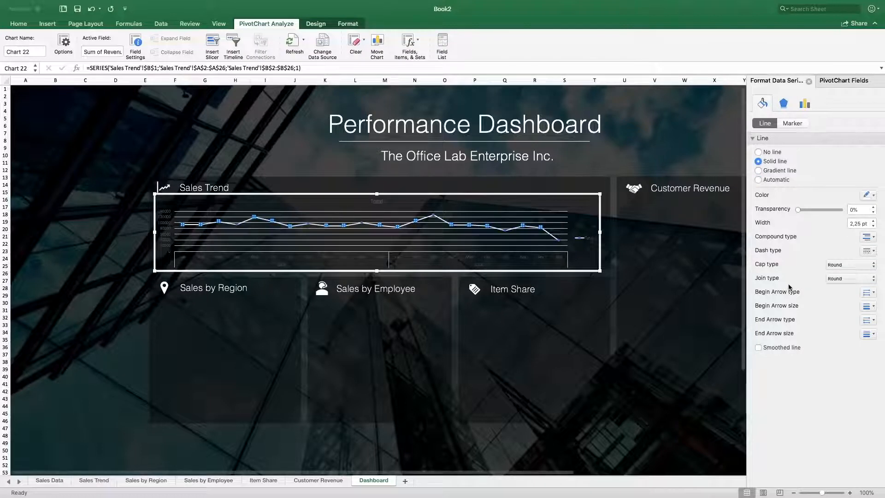
# Smooth the Sales Trend chart's data line and delete the chart's legend and title
pyautogui.click(759, 348)
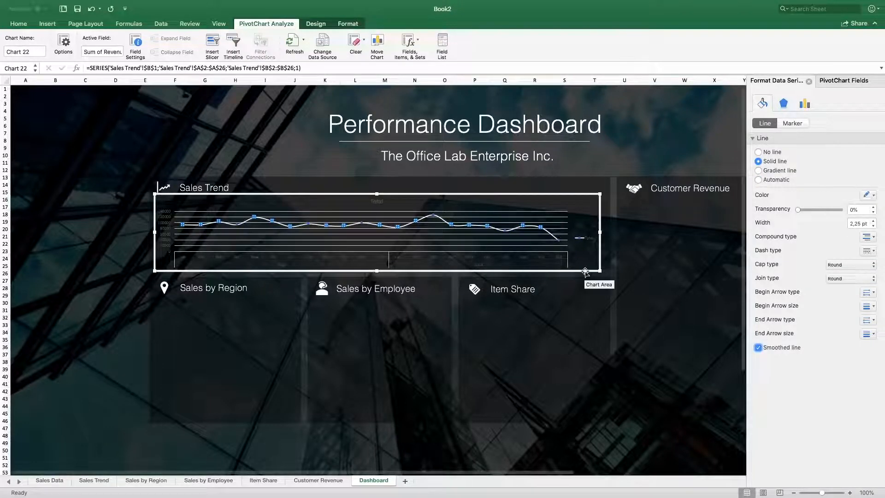
pyautogui.click(588, 238)
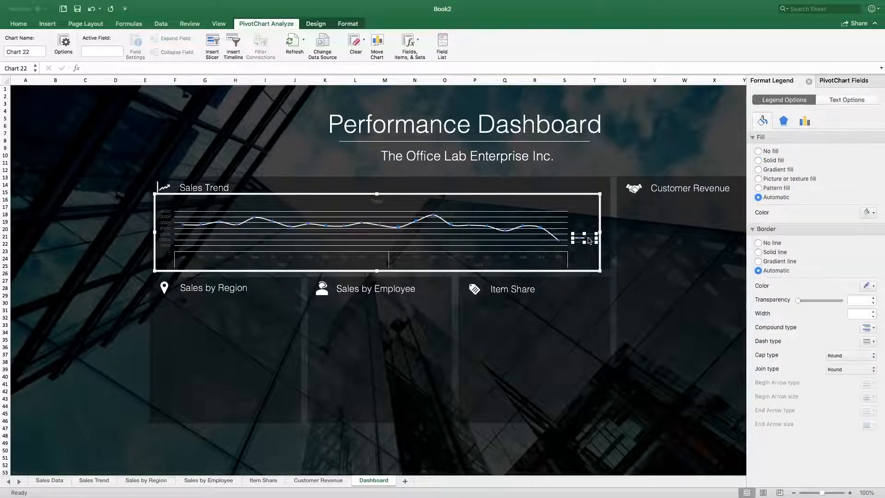
pyautogui.press('Delete')
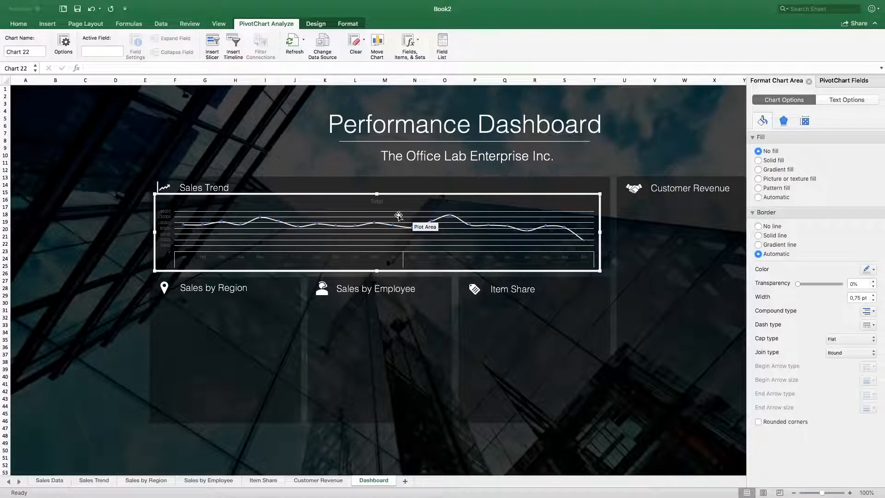
pyautogui.click(377, 204)
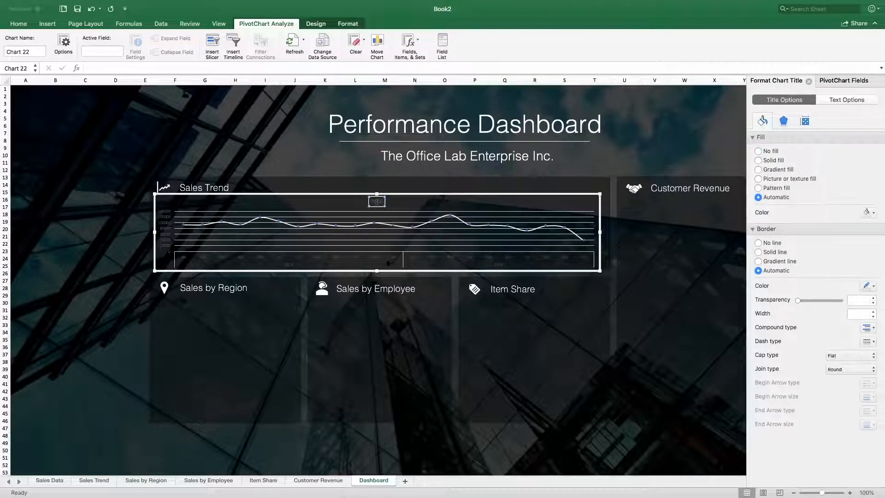
pyautogui.press('Delete')
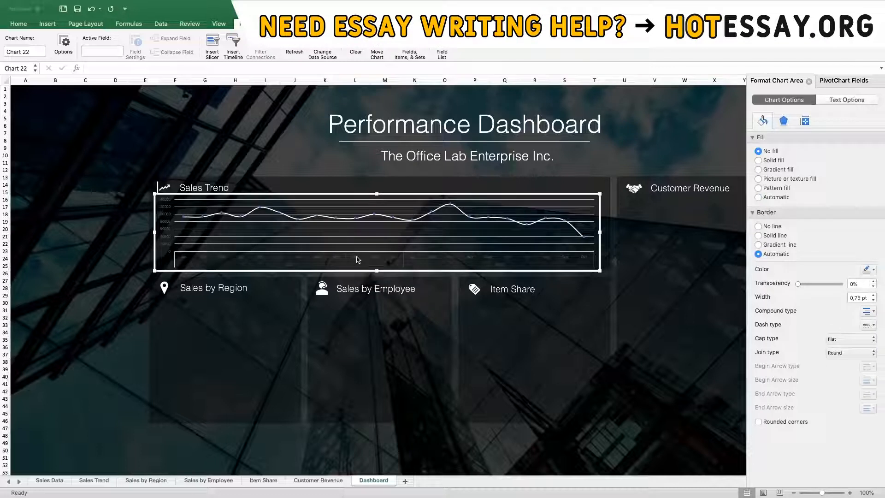
# Remove the Sales Trend chart's horizontal gridlines and make its axis labels white
pyautogui.click(358, 260)
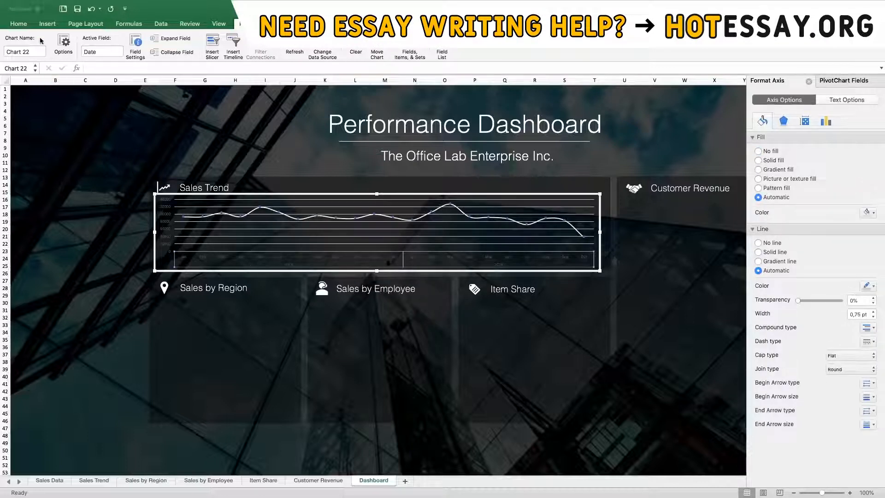
pyautogui.click(268, 245)
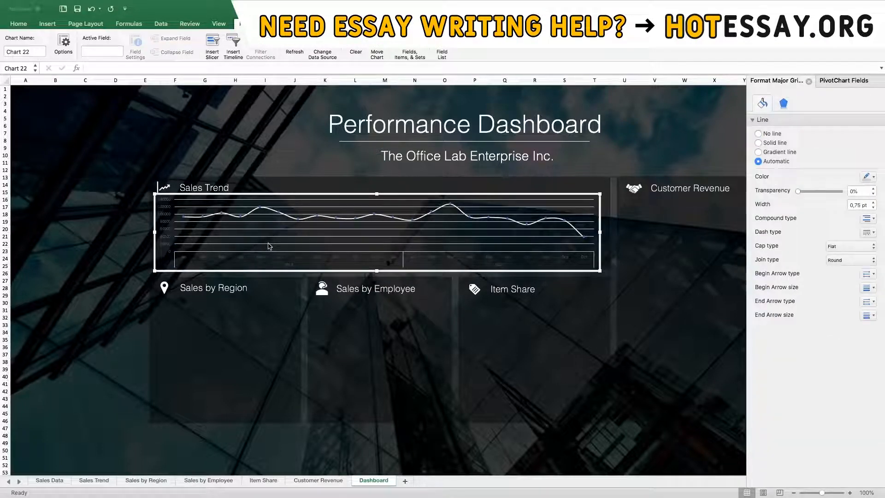
pyautogui.click(290, 263)
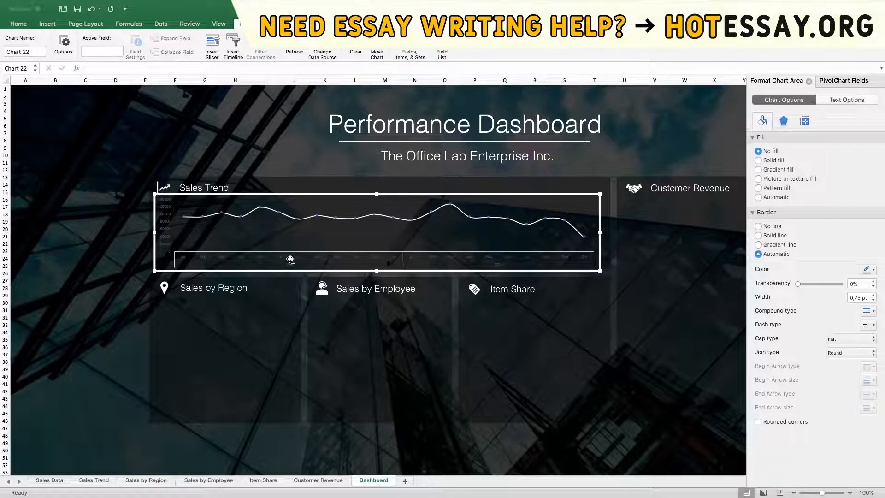
pyautogui.click(19, 23)
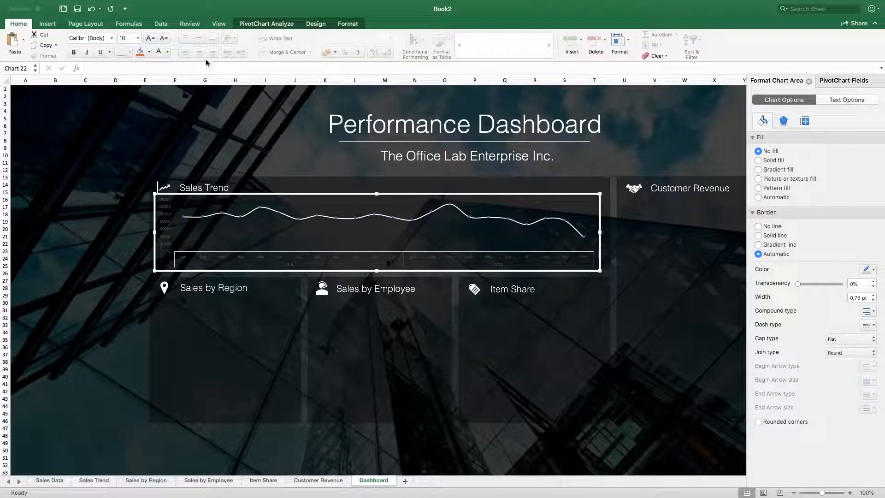
pyautogui.click(159, 52)
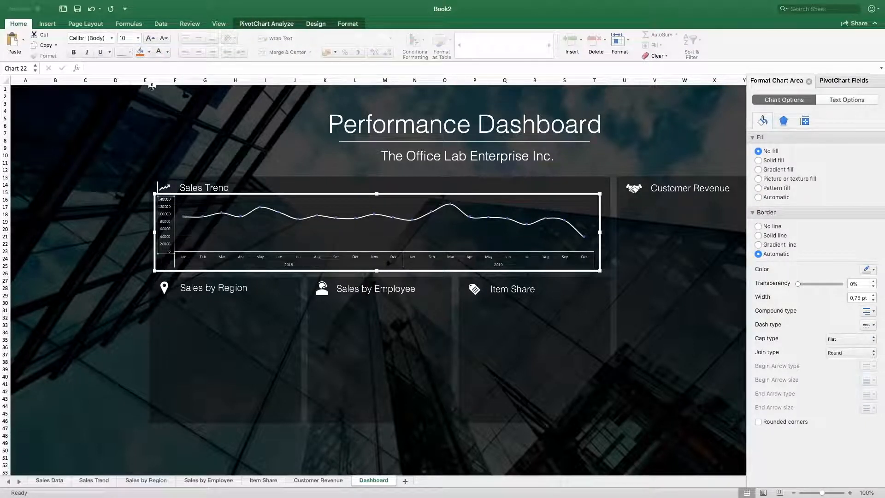
# Remove the border line around the Sales Trend chart area
pyautogui.click(614, 212)
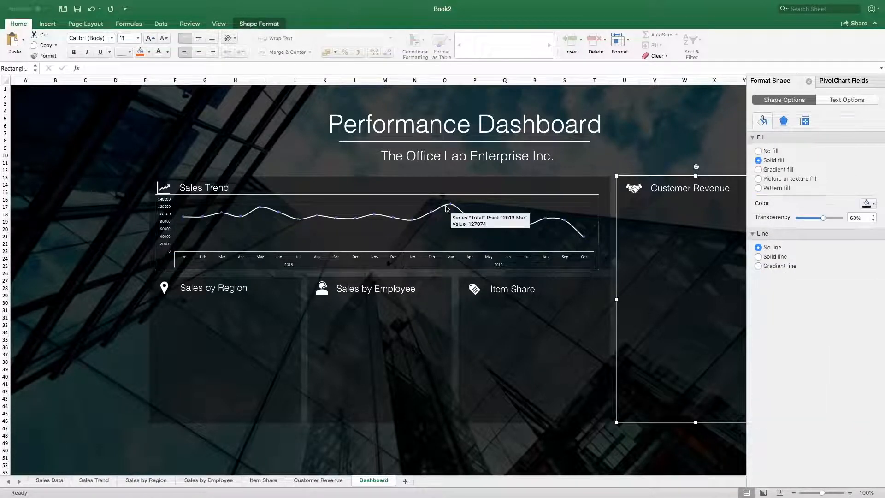
pyautogui.click(351, 186)
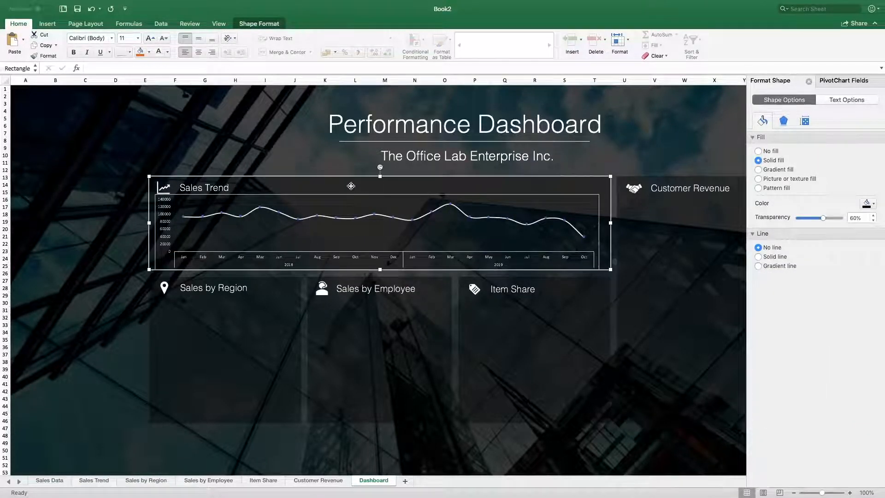
pyautogui.click(272, 195)
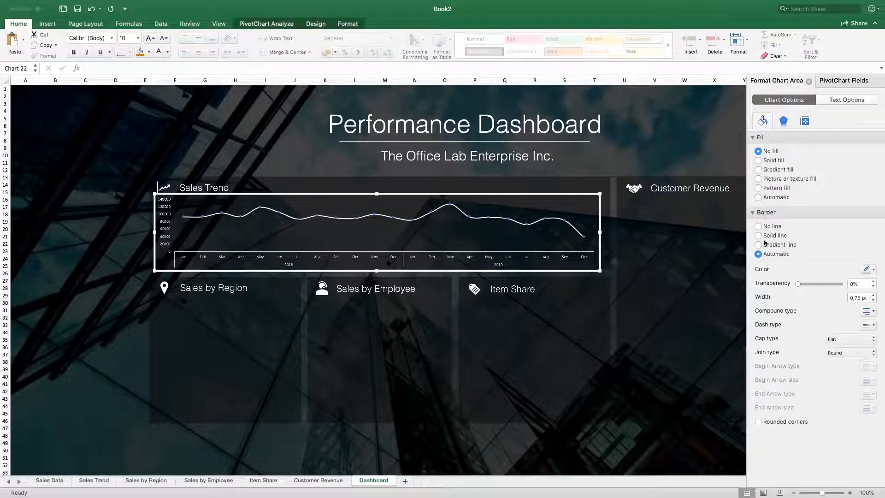
pyautogui.click(770, 226)
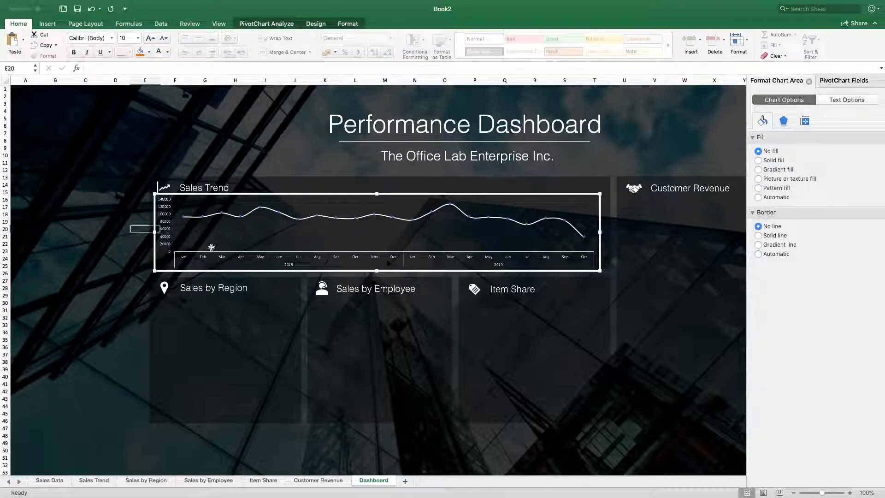
pyautogui.click(154, 236)
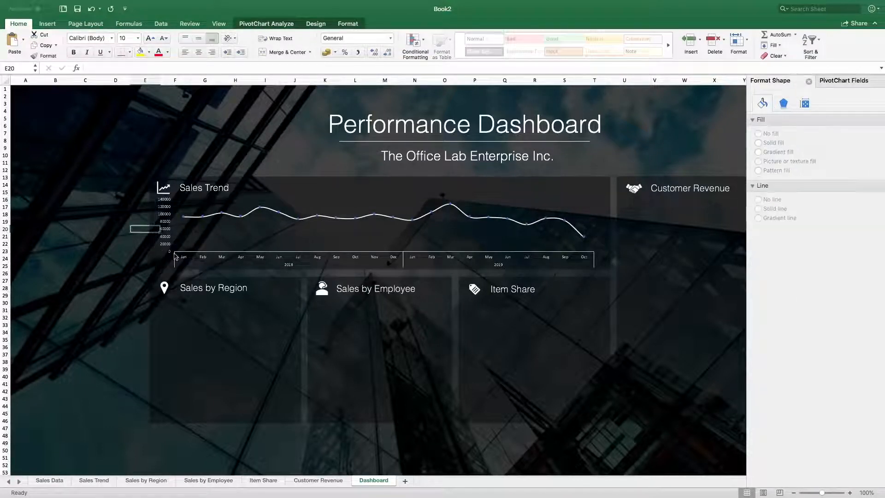
# Resize the Sales Trend chart to be slightly shorter and wider within its panel, leaving more space below the heading
pyautogui.click(329, 196)
pyautogui.moveTo(377, 194); pyautogui.dragTo(377, 200)
pyautogui.moveTo(377, 270); pyautogui.dragTo(377, 266)
pyautogui.moveTo(601, 234); pyautogui.dragTo(608, 234)
pyautogui.click(122, 228)
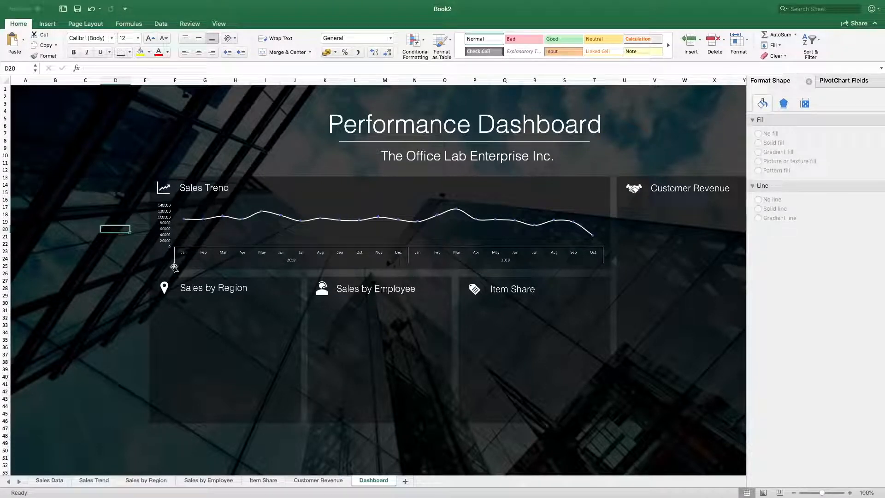
# Copy the US map chart from the Sales by Region sheet, paste it onto the Dashboard sheet and select it
pyautogui.click(148, 481)
pyautogui.click(292, 108)
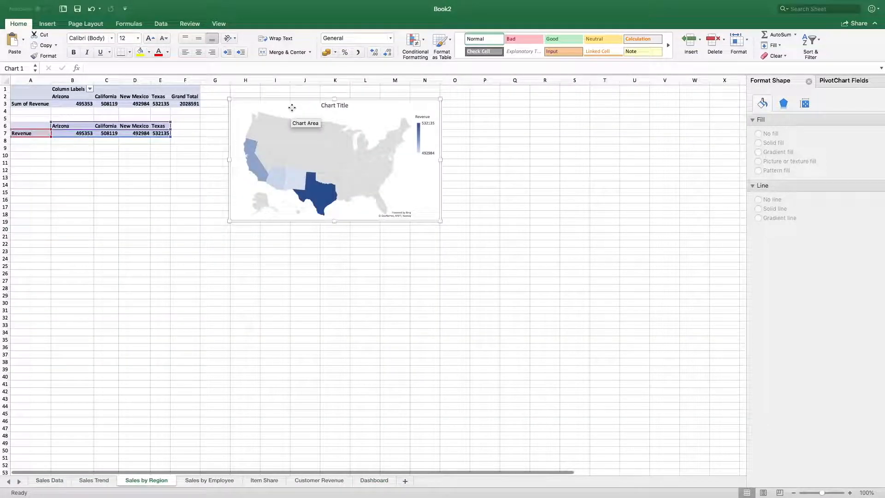
pyautogui.click(374, 481)
pyautogui.press('super+v')
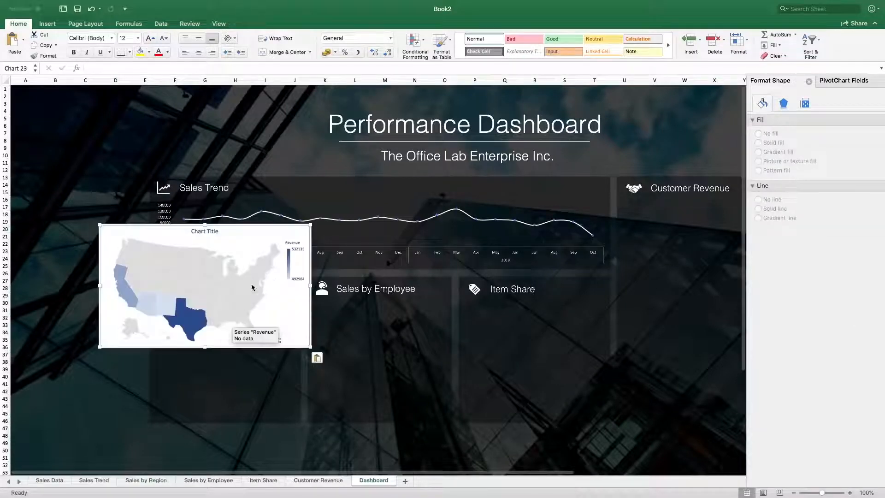
pyautogui.click(274, 226)
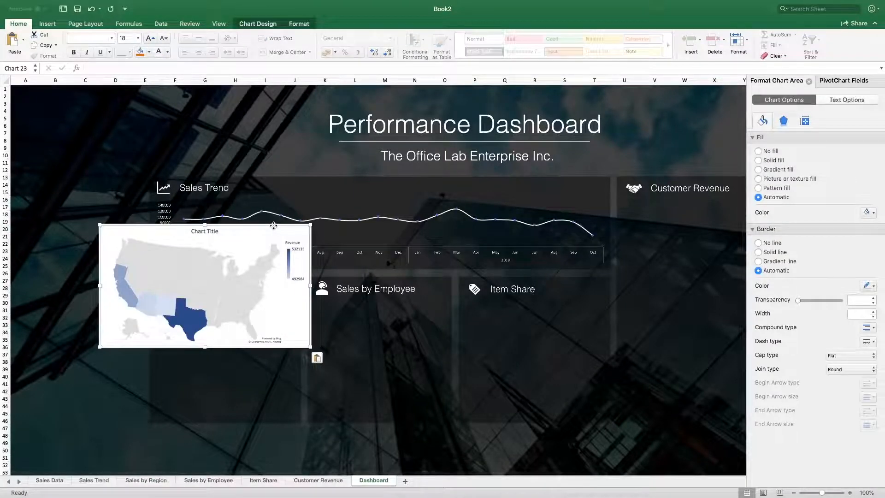
# Remove the fill, the border line and the title from the pasted US map chart
pyautogui.click(768, 154)
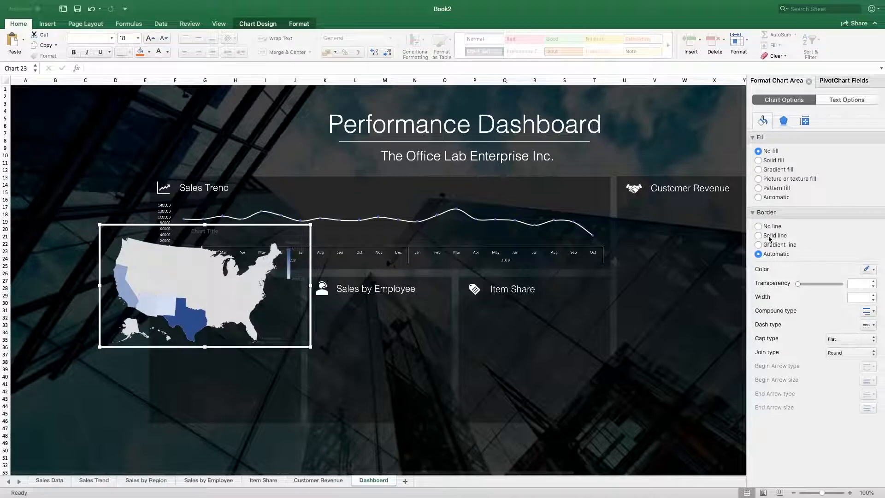
pyautogui.click(773, 228)
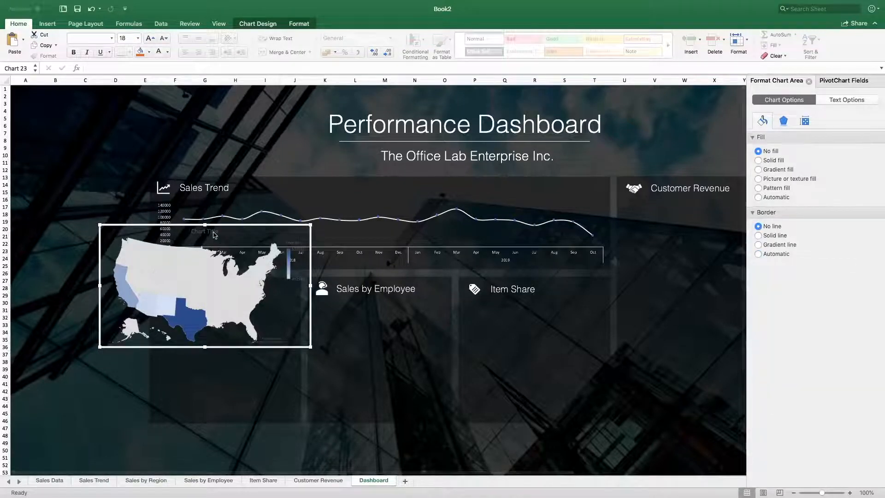
pyautogui.press('Delete')
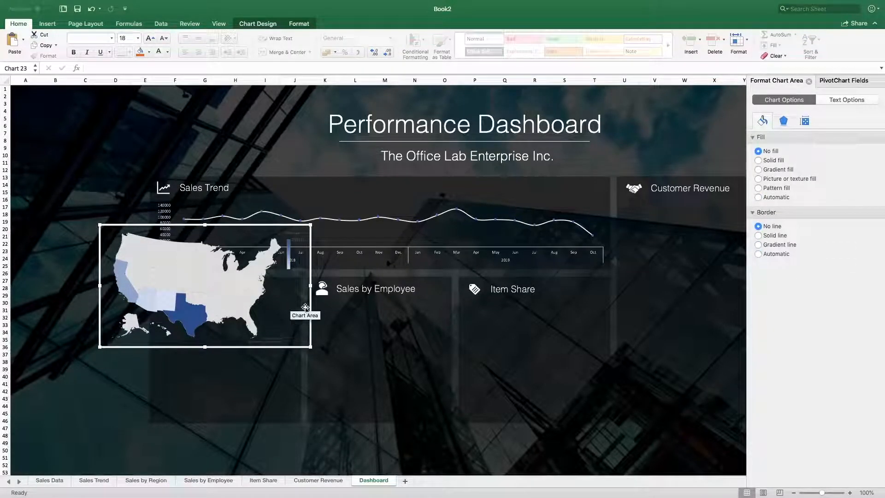
# Resize and position the map chart within the Sales by Region panel, and make its legend text white
pyautogui.moveTo(310, 348); pyautogui.dragTo(287, 391)
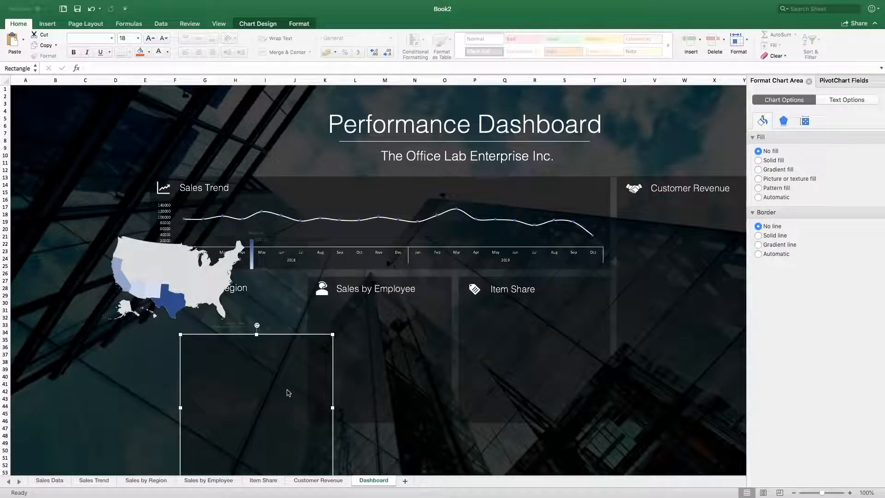
pyautogui.press('super+z')
pyautogui.click(159, 263)
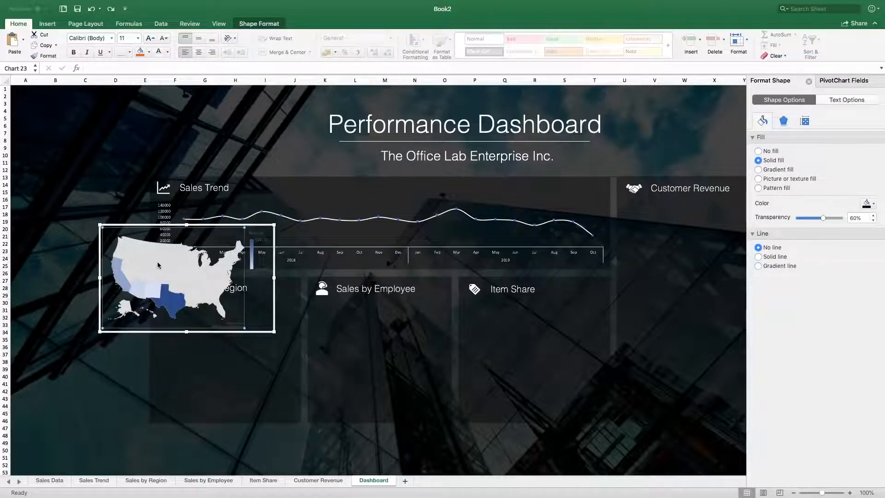
pyautogui.moveTo(142, 230); pyautogui.dragTo(198, 309)
pyautogui.moveTo(328, 414); pyautogui.dragTo(299, 413)
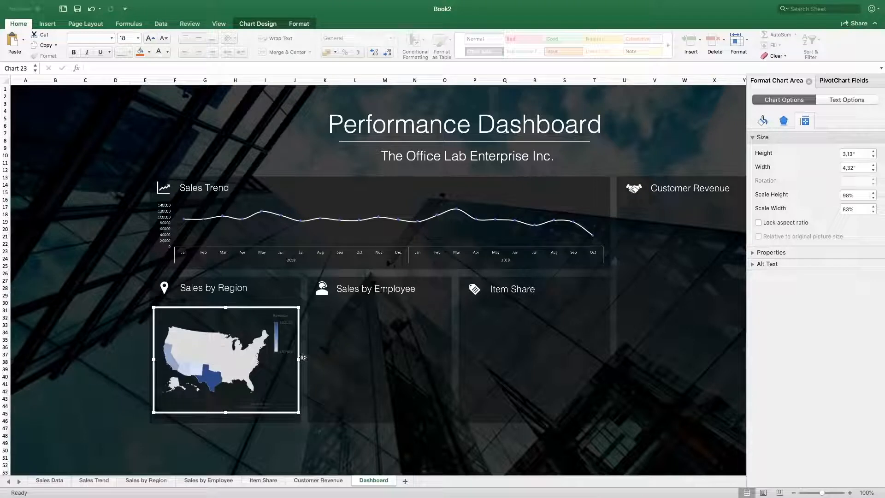
pyautogui.moveTo(299, 360); pyautogui.dragTo(302, 360)
pyautogui.click(286, 319)
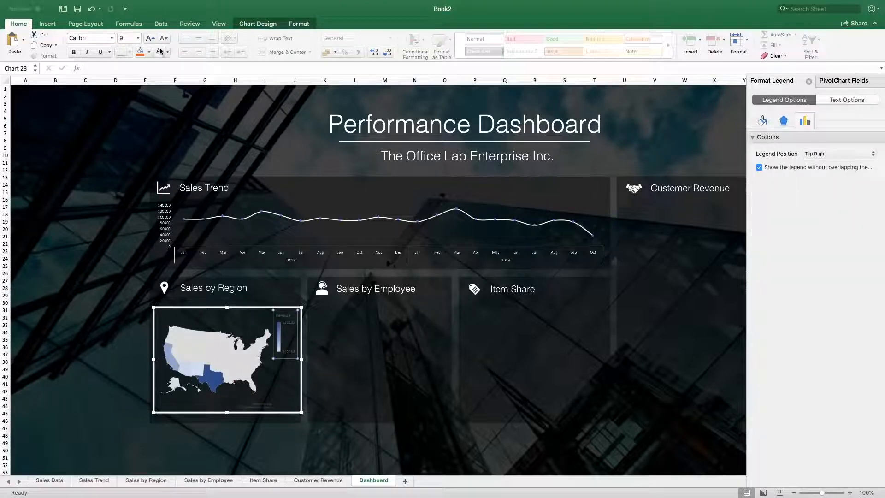
pyautogui.click(110, 337)
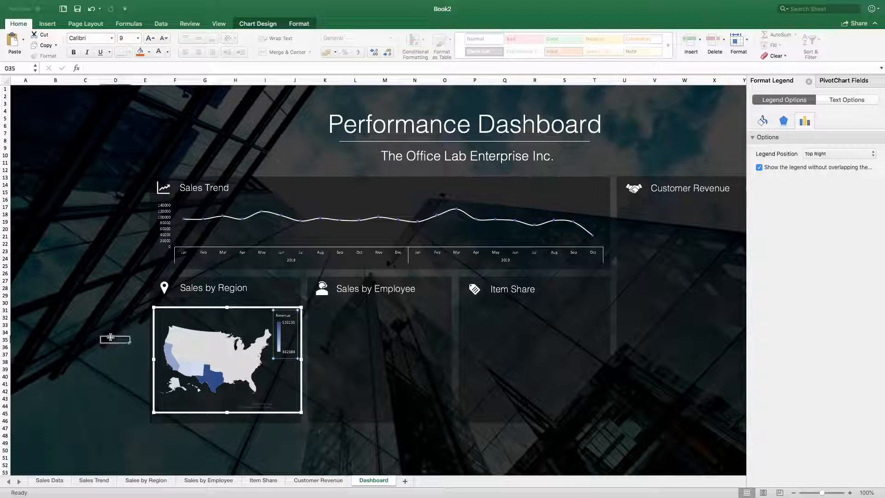
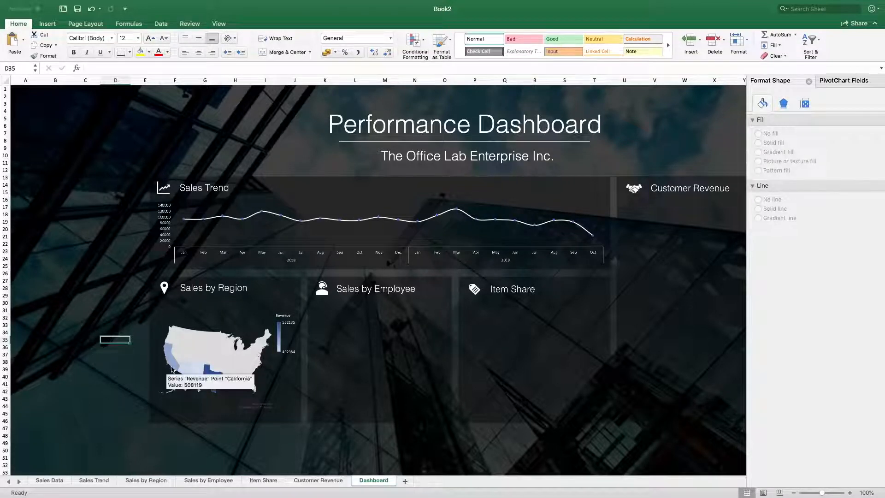
# Copy the column chart from the Sales by Employee sheet to the Dashboard and fit it within the Sales by Employee panel
pyautogui.click(201, 480)
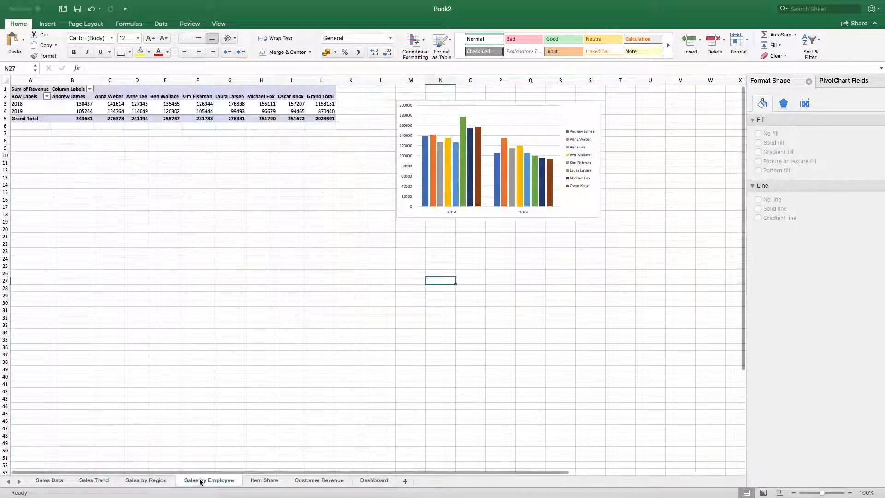
pyautogui.click(573, 106)
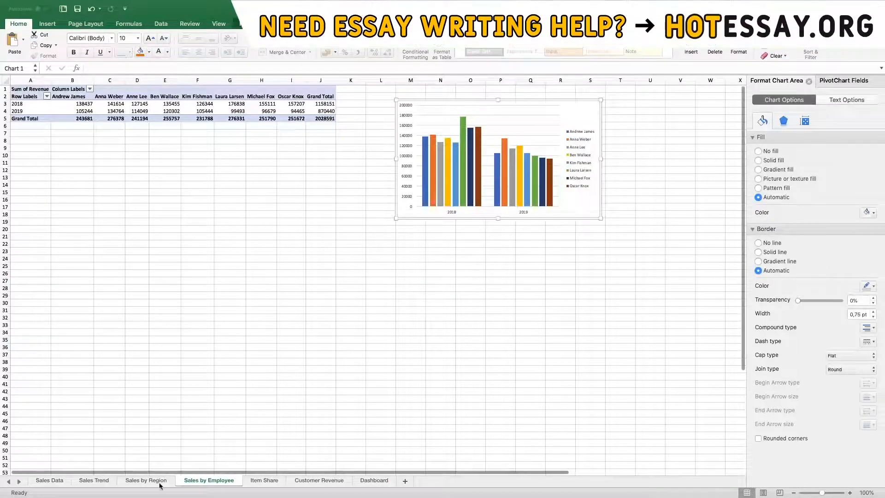
pyautogui.click(374, 481)
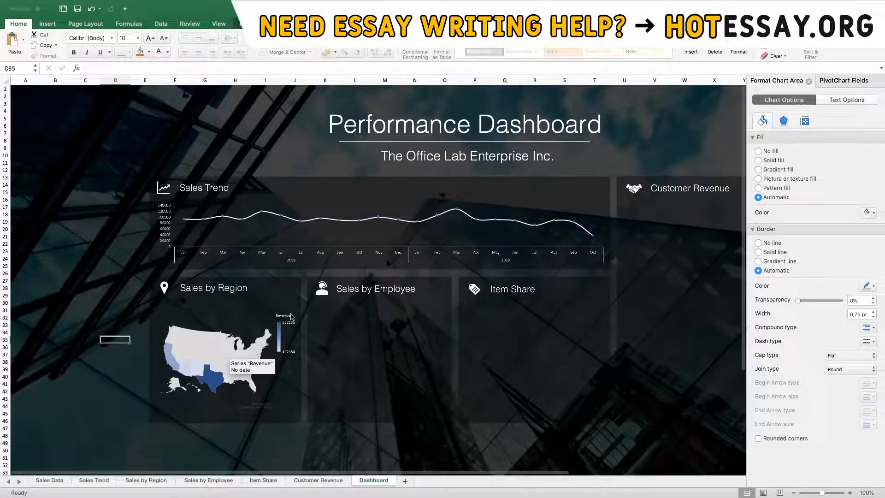
pyautogui.press('super+v')
pyautogui.moveTo(247, 337); pyautogui.dragTo(460, 302)
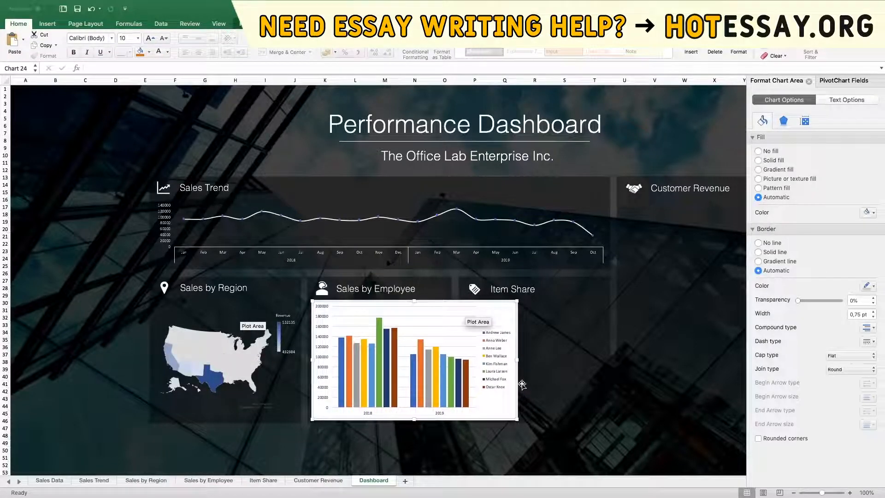
pyautogui.moveTo(517, 420); pyautogui.dragTo(450, 413)
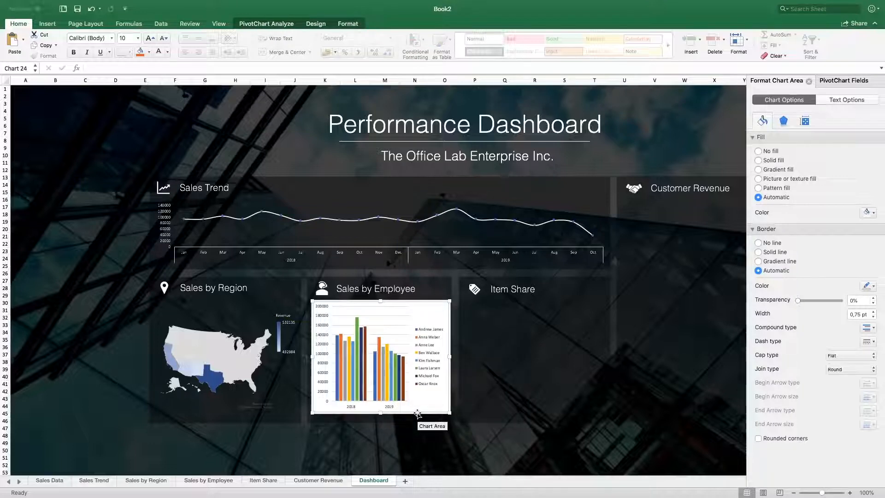
pyautogui.moveTo(404, 414); pyautogui.dragTo(404, 415)
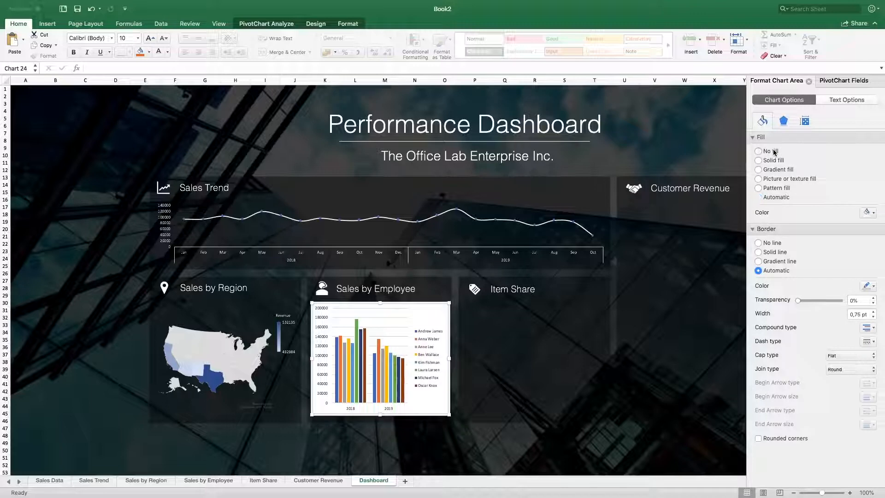
# Set the Sales by Employee chart area to no fill and no border line
pyautogui.click(759, 152)
pyautogui.click(769, 236)
pyautogui.click(758, 226)
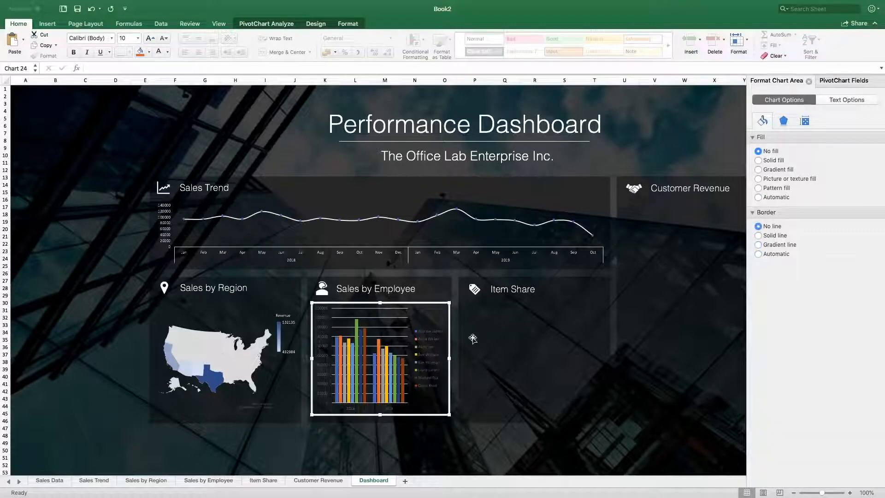
# Delete the employee chart's major gridlines and make its legend text white
pyautogui.click(398, 319)
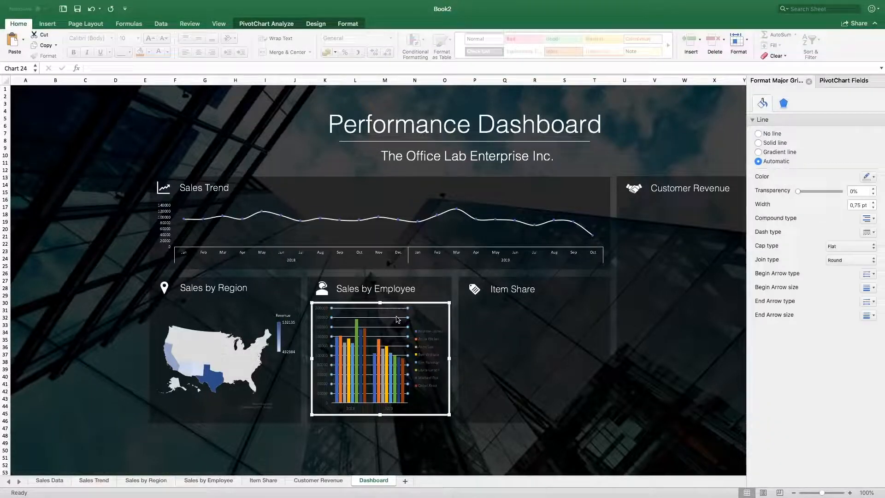
pyautogui.click(433, 343)
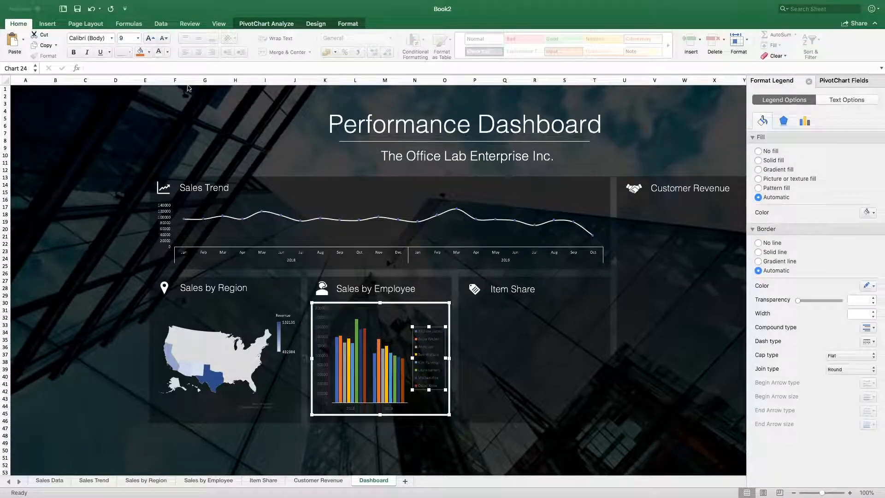
# Fill the first employee series with a light theme blue and the second with a slightly deeper shade of the same blue
pyautogui.click(337, 358)
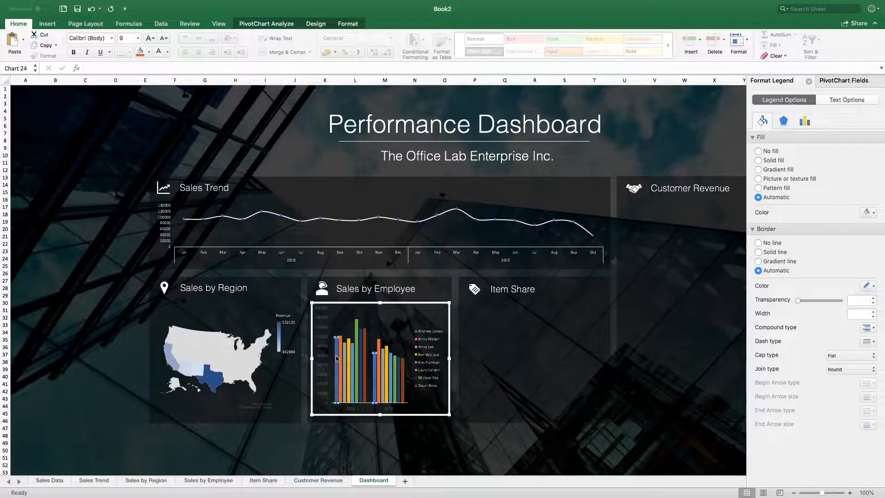
pyautogui.click(867, 205)
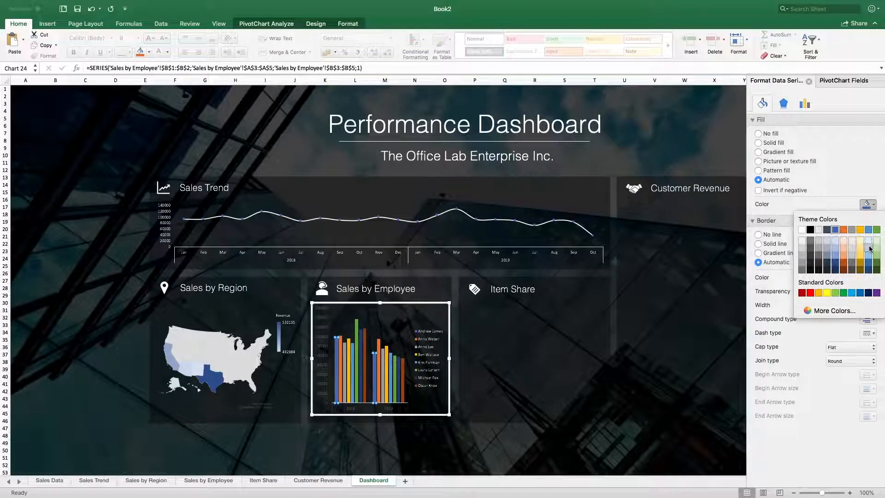
pyautogui.click(870, 249)
pyautogui.click(342, 366)
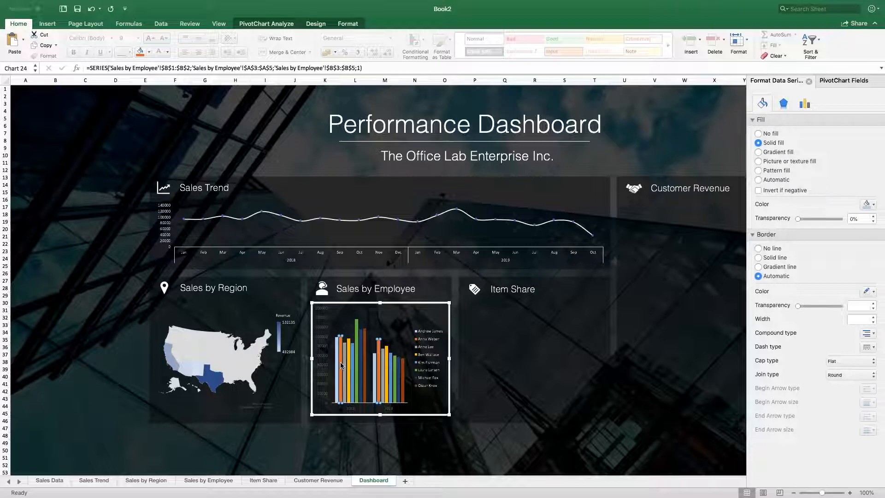
pyautogui.click(869, 207)
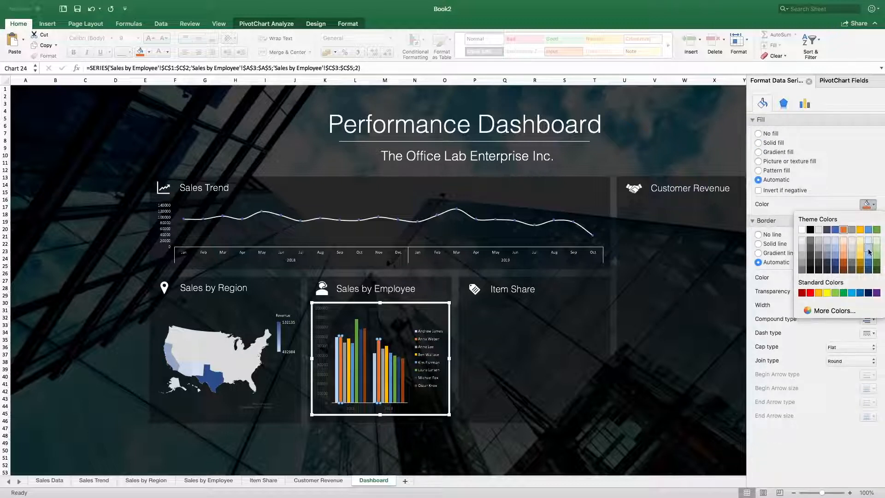
pyautogui.click(869, 256)
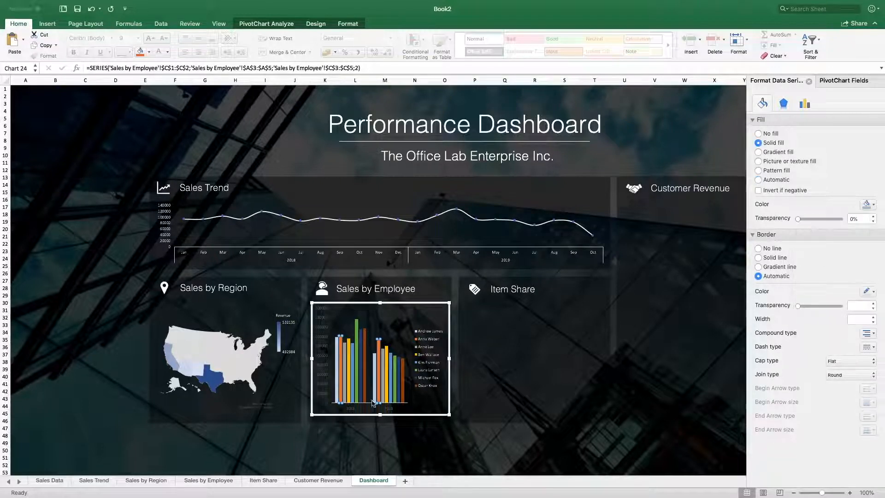
# Fill the third employee series with a dark theme blue and the fourth with the darkest shade of that blue
pyautogui.click(344, 376)
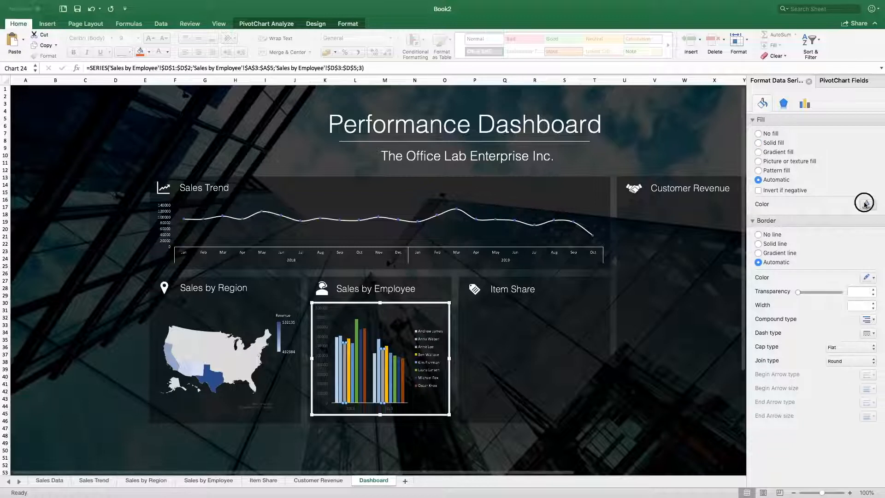
pyautogui.click(865, 205)
pyautogui.click(869, 265)
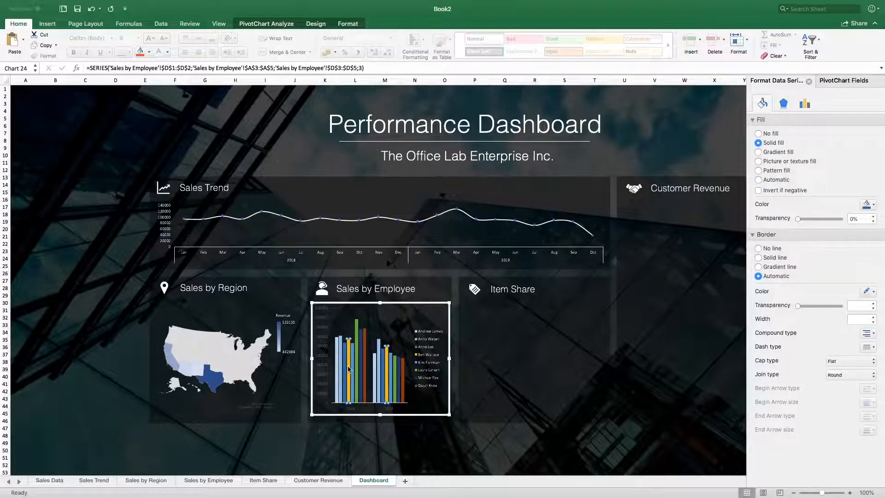
pyautogui.click(350, 369)
pyautogui.click(866, 206)
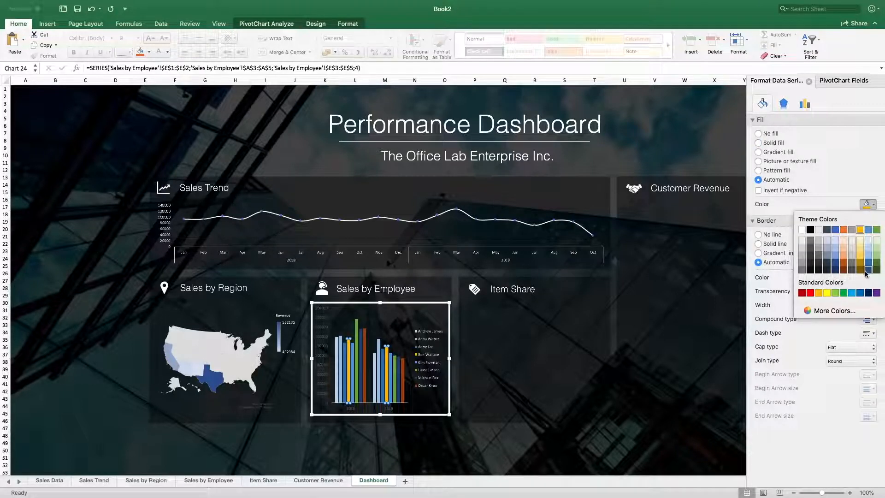
pyautogui.click(868, 272)
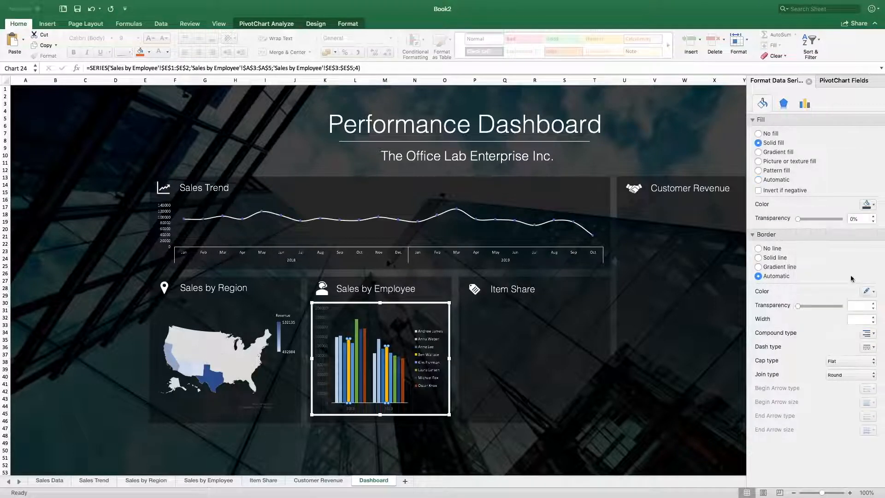
# Fill the fifth employee series with a light theme green and the sixth with a slightly deeper shade of that green
pyautogui.click(353, 357)
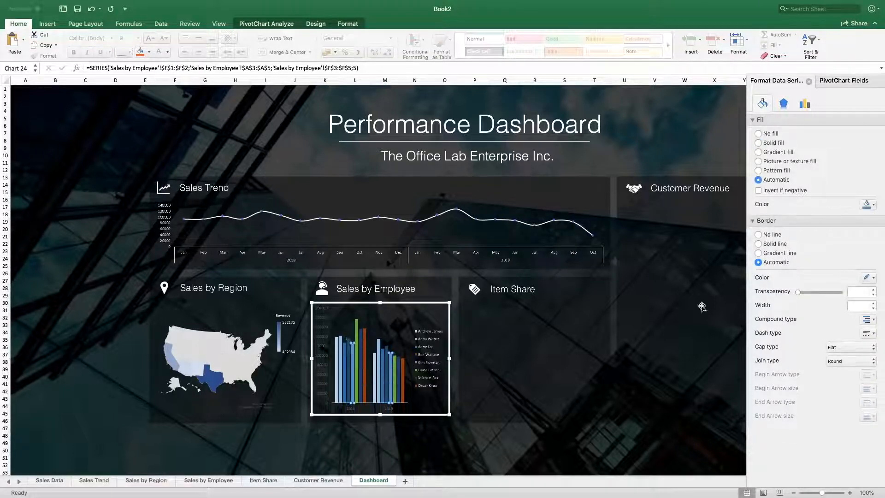
pyautogui.click(866, 205)
pyautogui.click(877, 249)
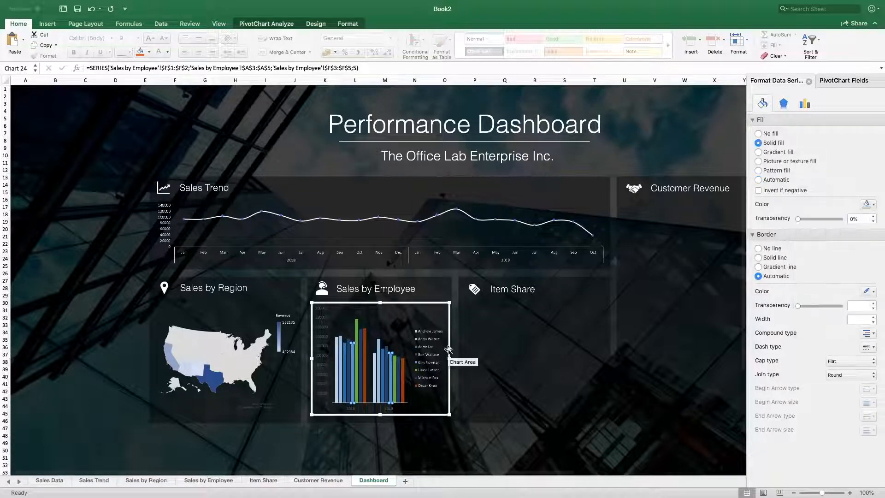
pyautogui.click(357, 365)
pyautogui.click(360, 365)
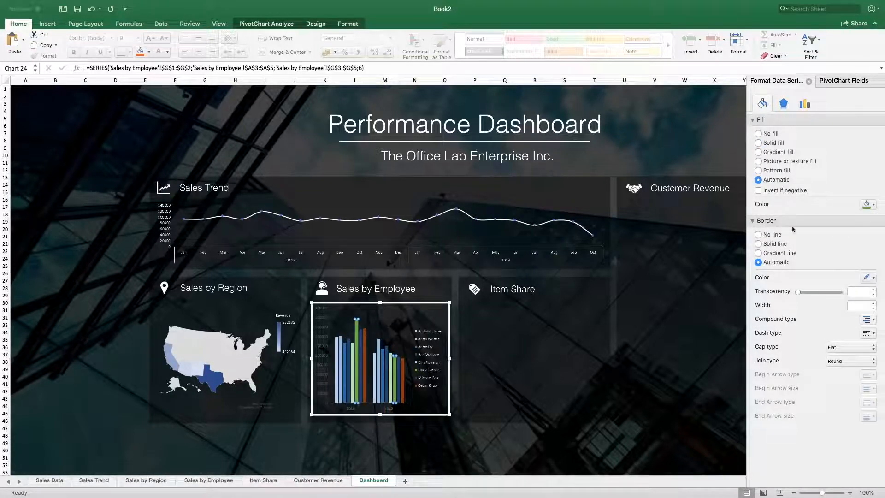
pyautogui.click(867, 204)
pyautogui.click(877, 257)
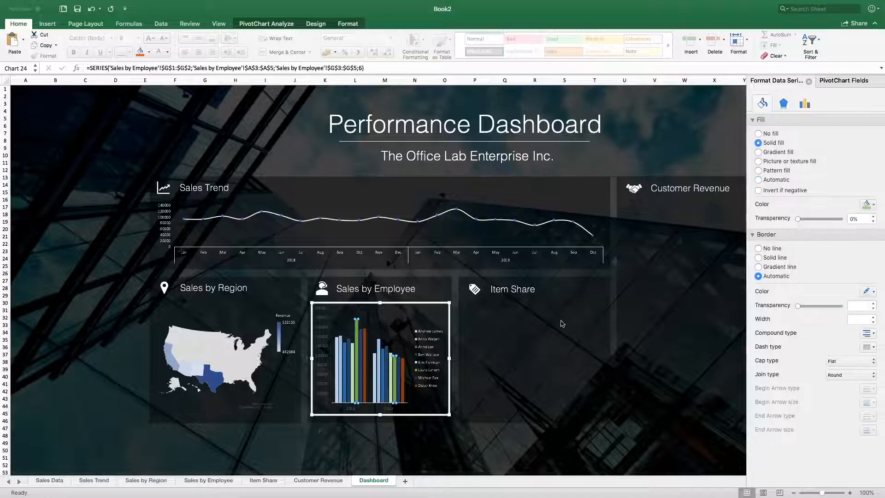
# Fill the seventh employee series with a dark theme green and the eighth with the darkest shade of that green
pyautogui.click(362, 366)
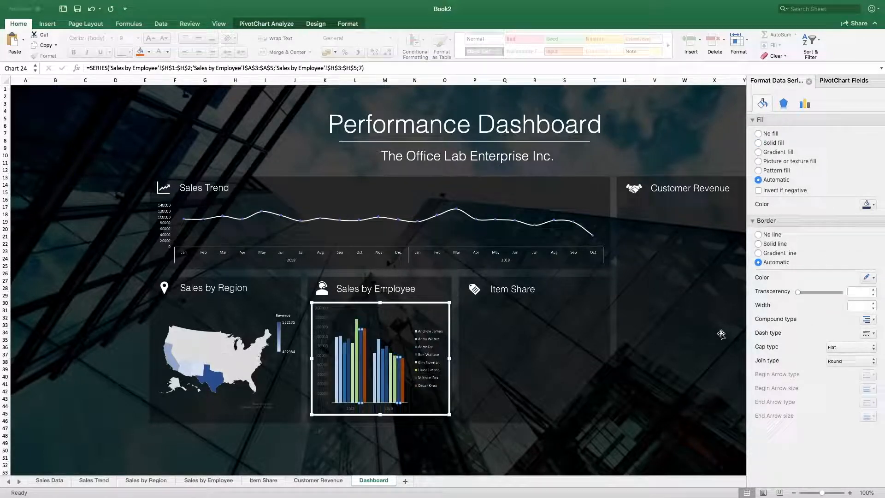
pyautogui.click(866, 204)
pyautogui.click(876, 264)
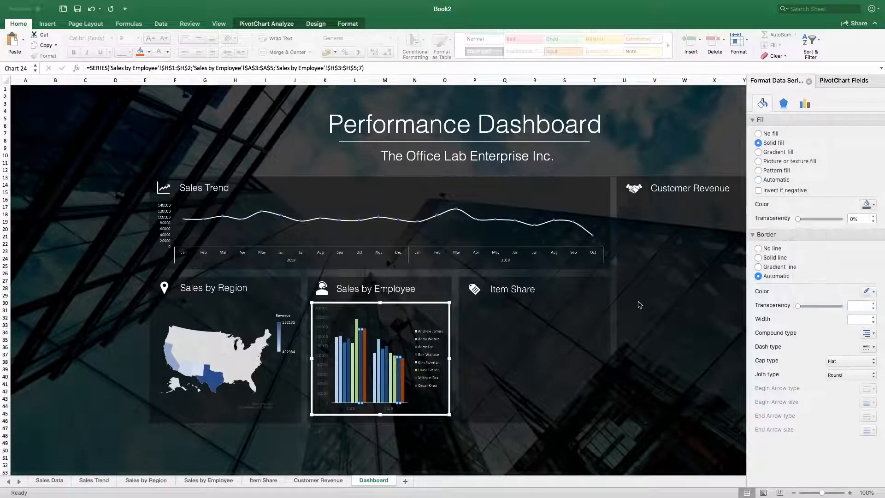
pyautogui.click(364, 381)
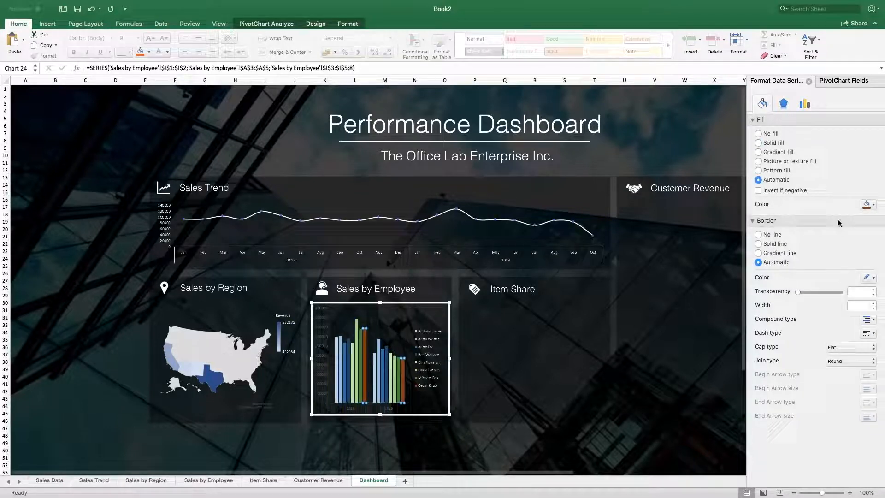
pyautogui.click(868, 204)
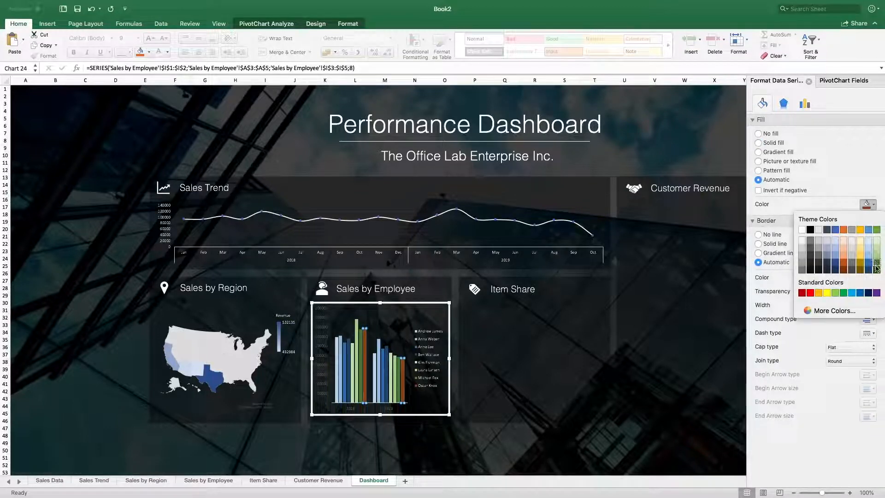
pyautogui.click(877, 270)
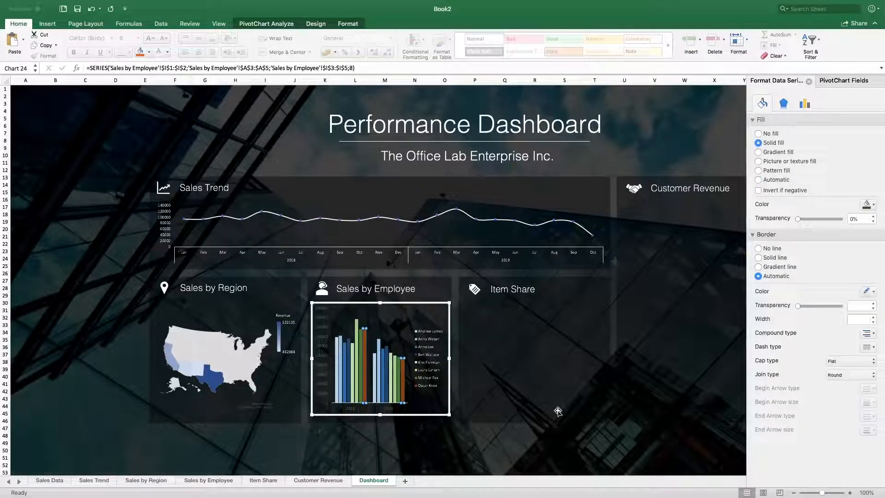
# Make the employee chart's vertical and horizontal axis labels white
pyautogui.click(431, 358)
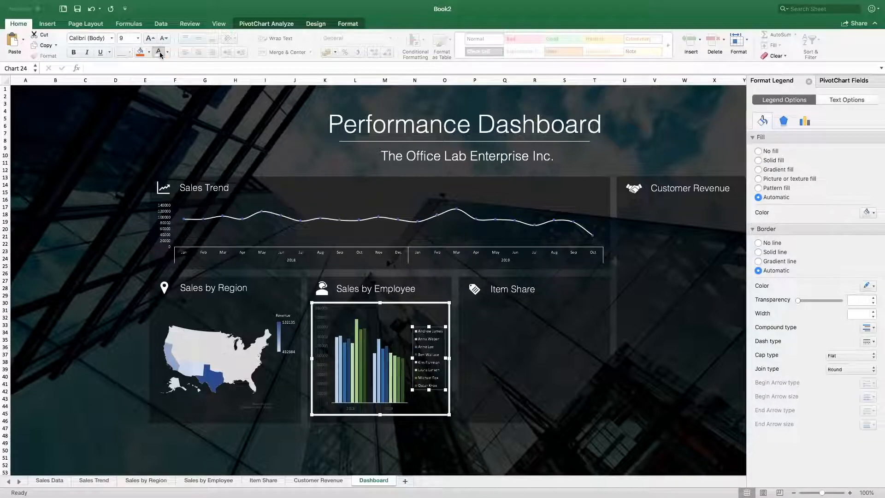
pyautogui.click(322, 317)
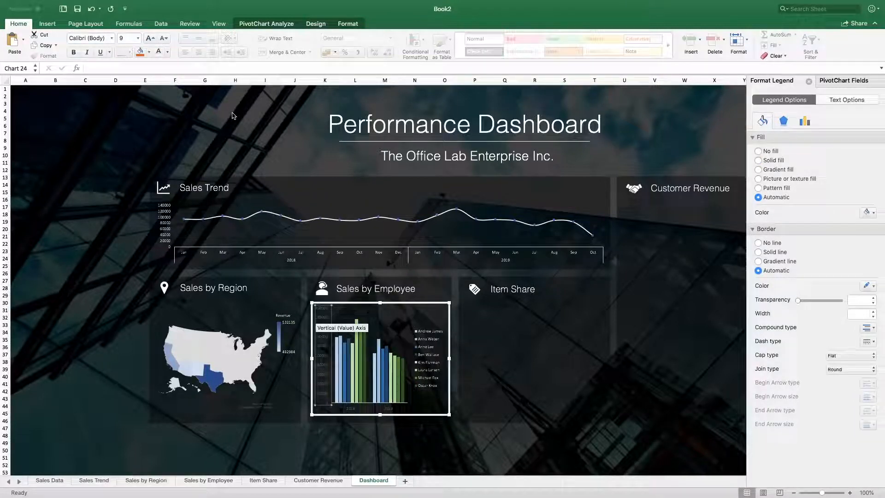
pyautogui.click(157, 55)
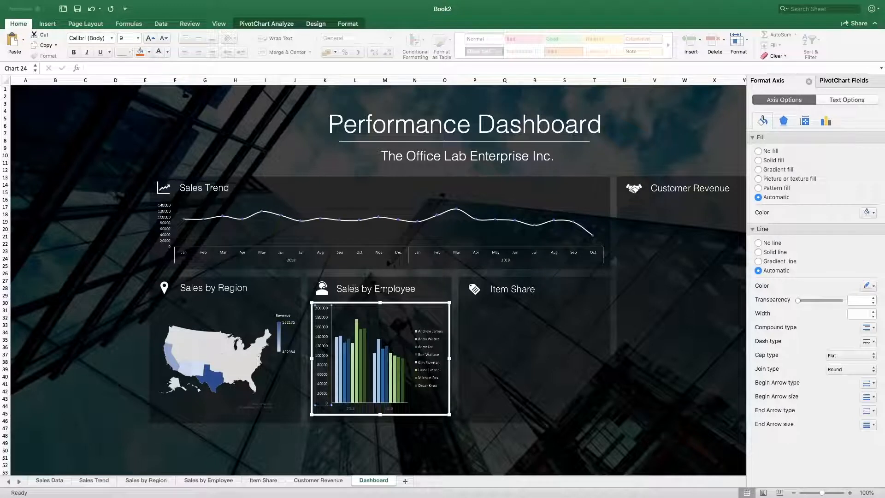
pyautogui.click(353, 411)
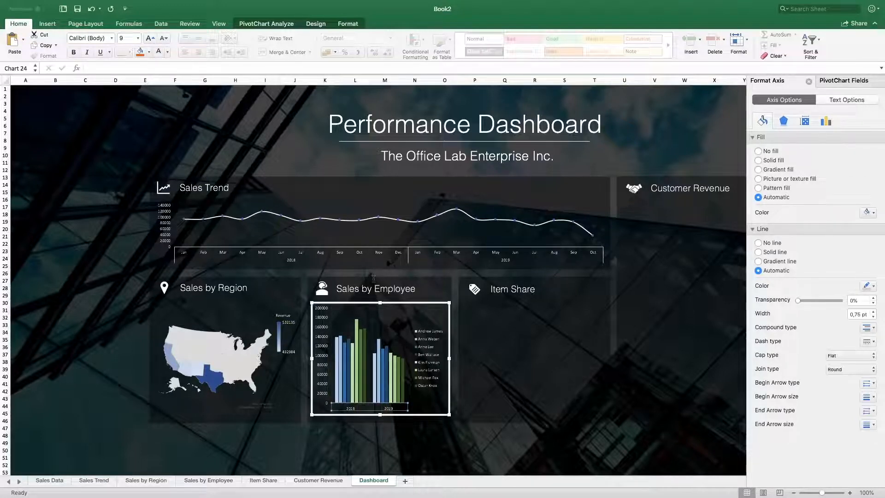
# Set the employee chart's legend text size to 10
pyautogui.click(427, 343)
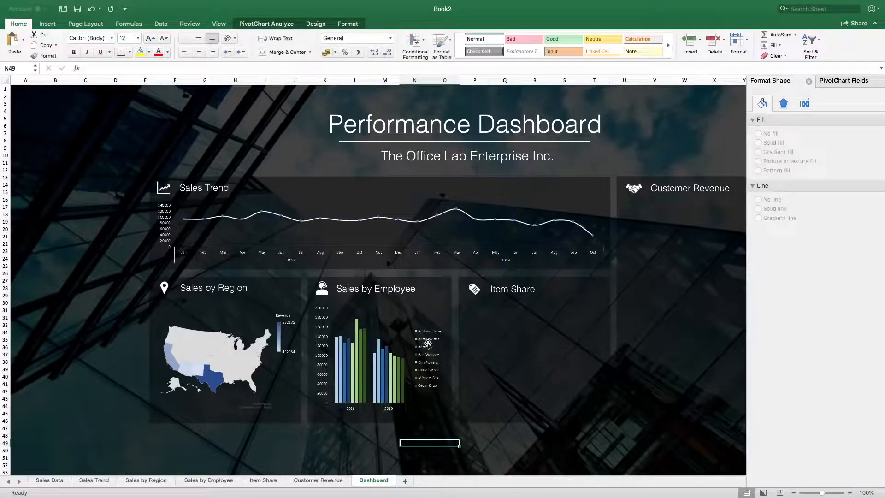
pyautogui.click(149, 39)
pyautogui.click(149, 38)
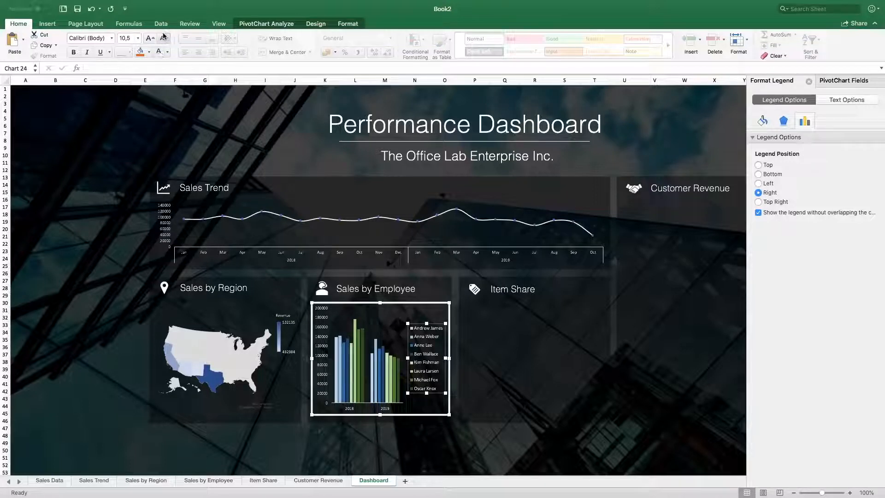
pyautogui.click(163, 38)
# Enlarge the region map's legend text to size 10
pyautogui.click(288, 333)
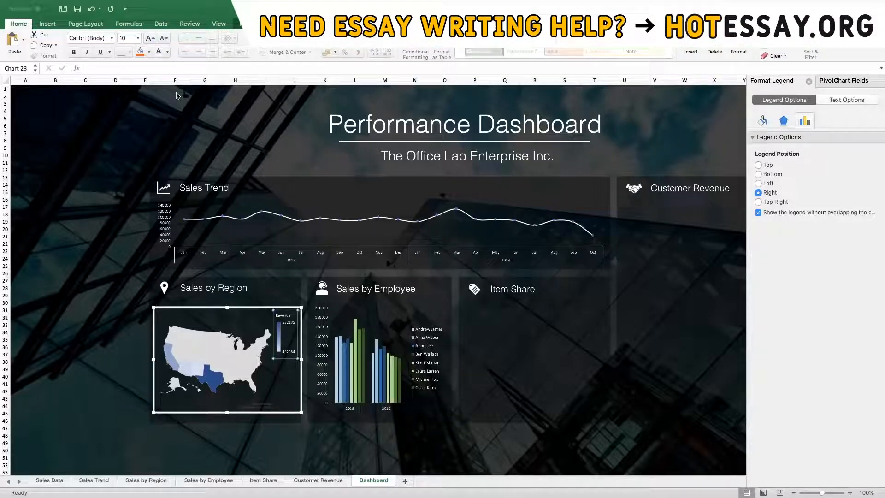
pyautogui.click(151, 38)
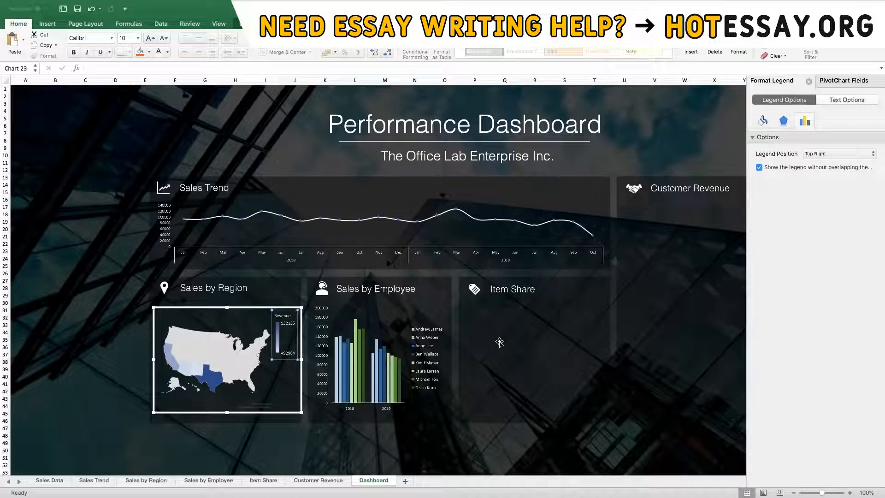
pyautogui.click(332, 443)
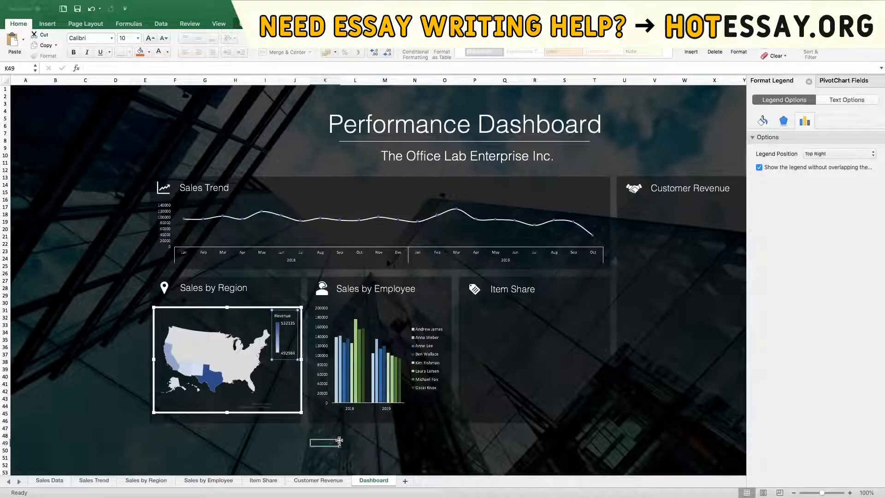
# Enlarge the employee chart's horizontal and vertical axis labels to size 10
pyautogui.hscroll(3, 537, 356)
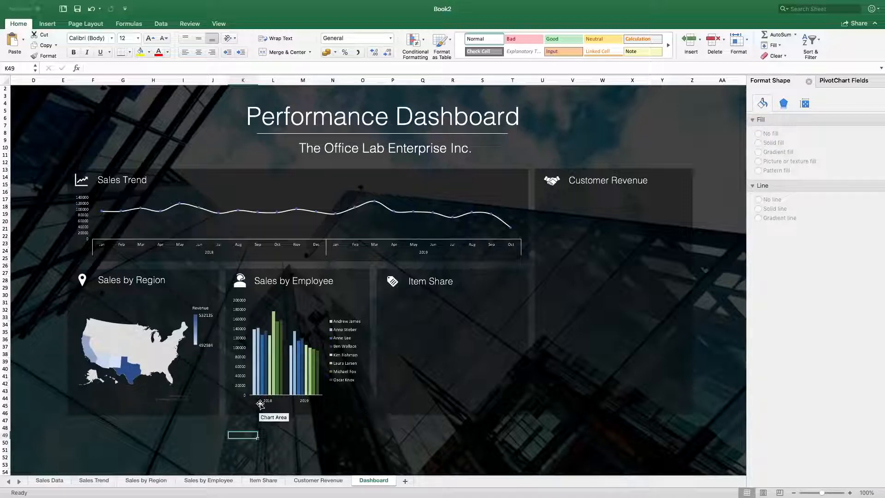
pyautogui.click(277, 400)
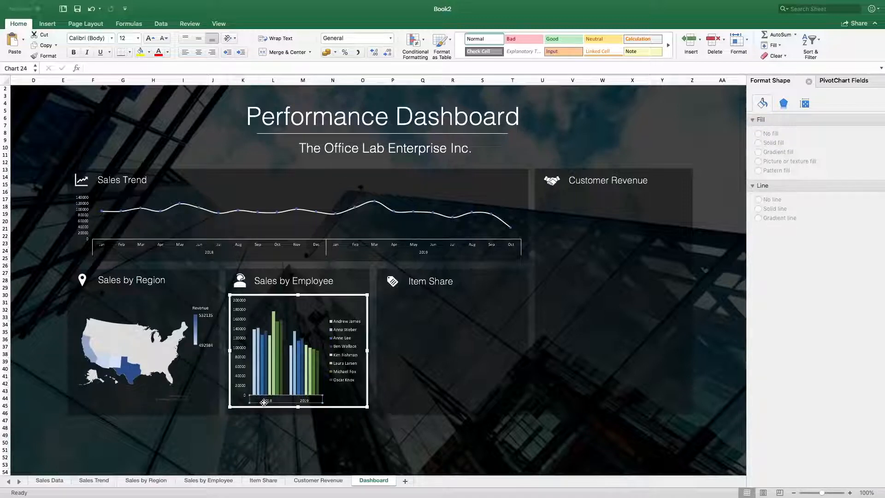
pyautogui.click(151, 39)
pyautogui.click(242, 331)
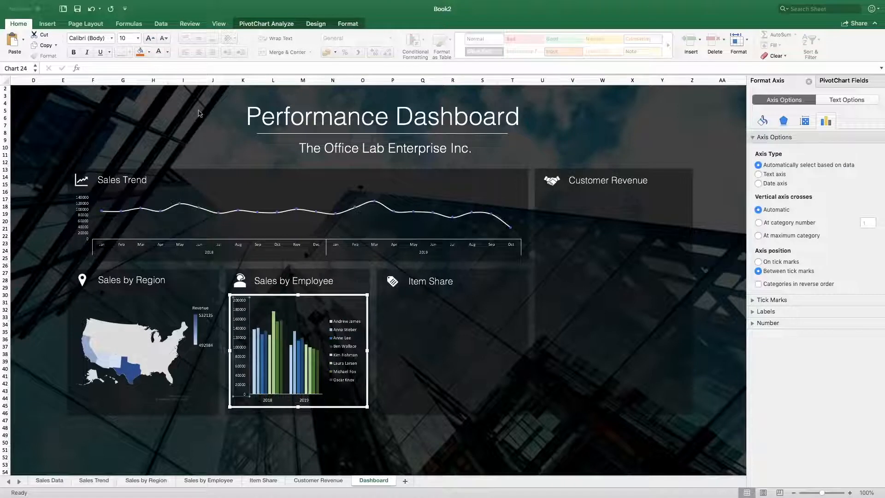
pyautogui.click(153, 41)
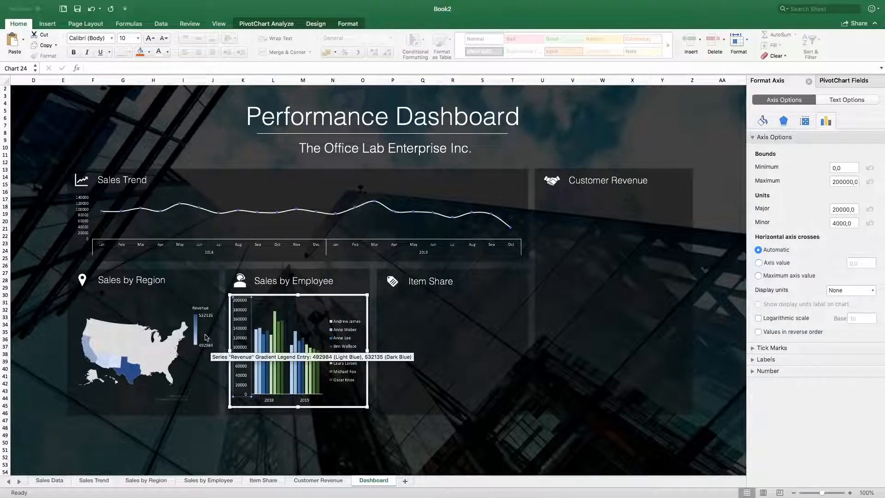
pyautogui.click(237, 446)
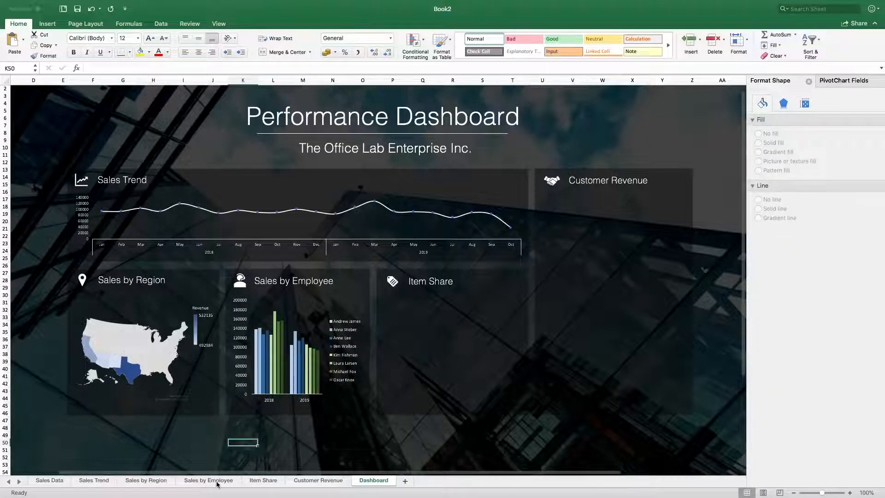
# Copy the doughnut chart from the Item Share sheet to the Dashboard and place it over the Item Share panel
pyautogui.click(262, 481)
pyautogui.click(297, 108)
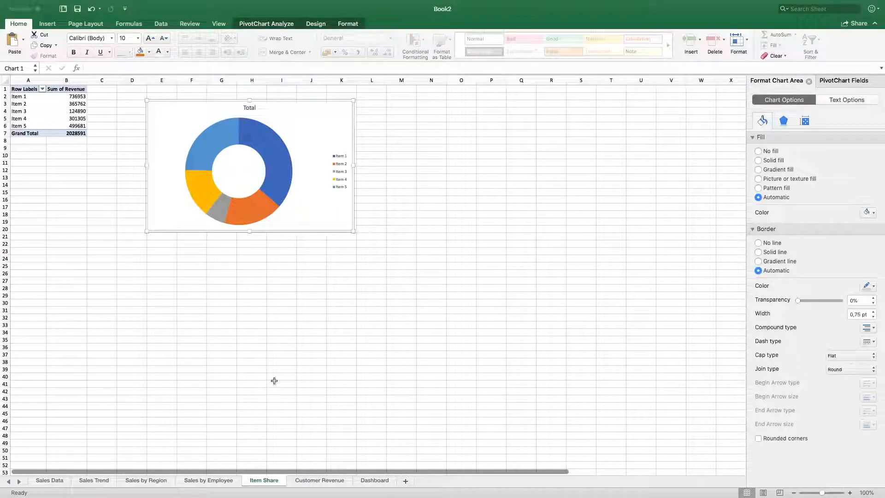
pyautogui.click(383, 481)
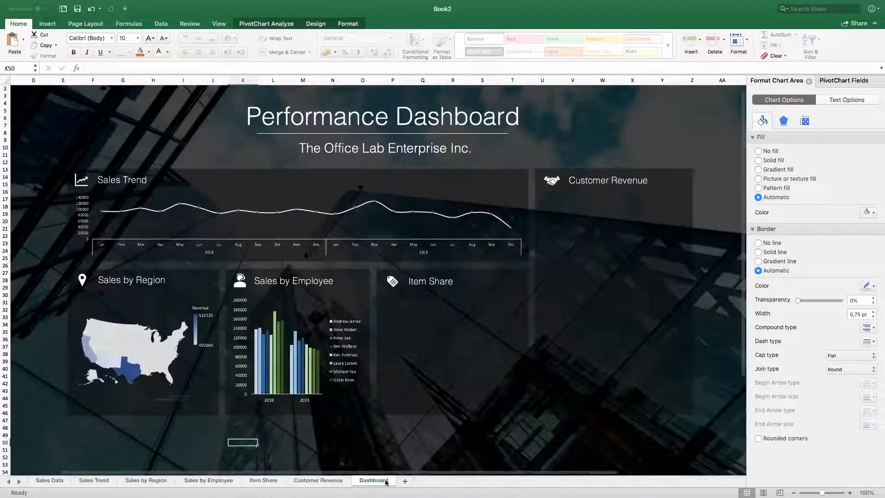
pyautogui.press('super+v')
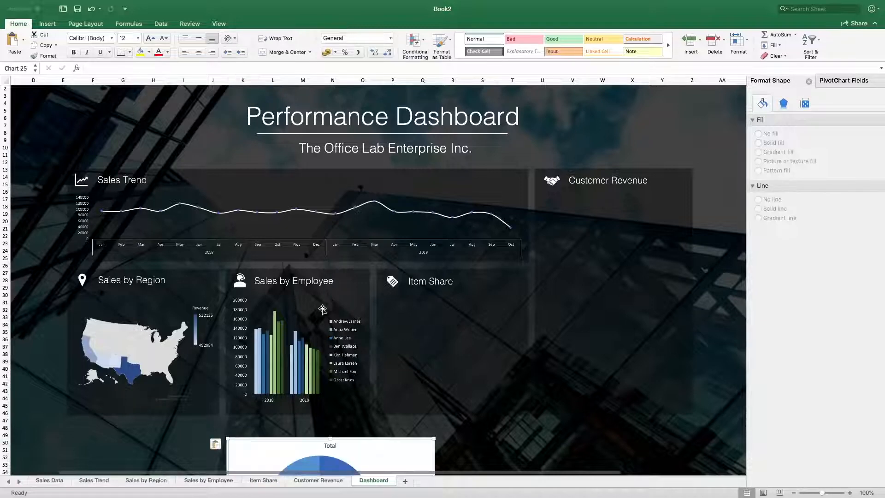
pyautogui.moveTo(386, 446); pyautogui.dragTo(517, 284)
# Delete the doughnut chart's title and format its legend text as white at size 10
pyautogui.click(465, 291)
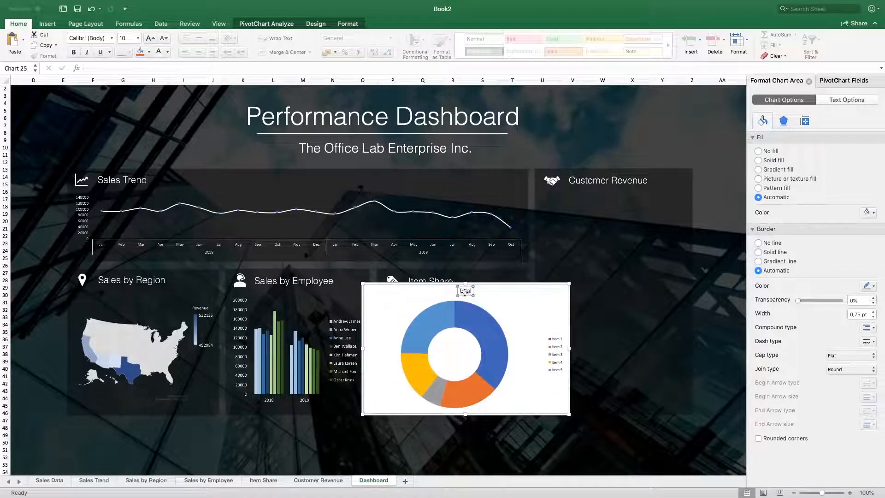
pyautogui.press('Delete')
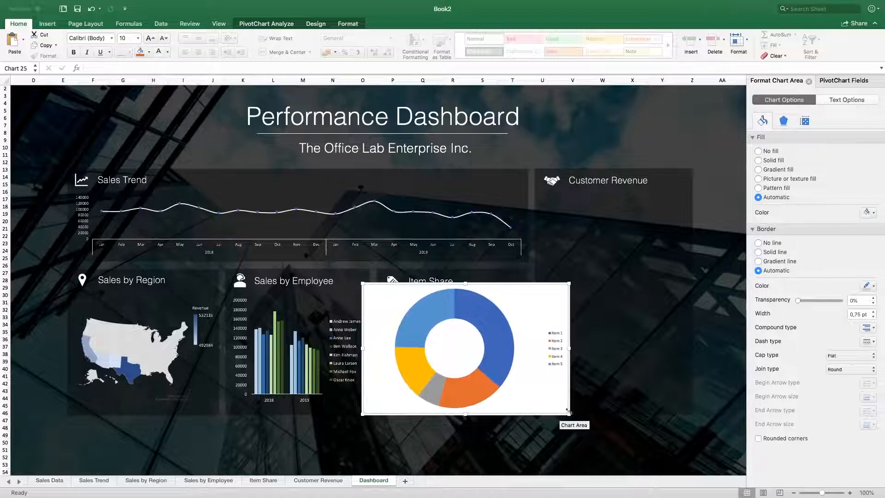
pyautogui.click(557, 351)
pyautogui.click(154, 41)
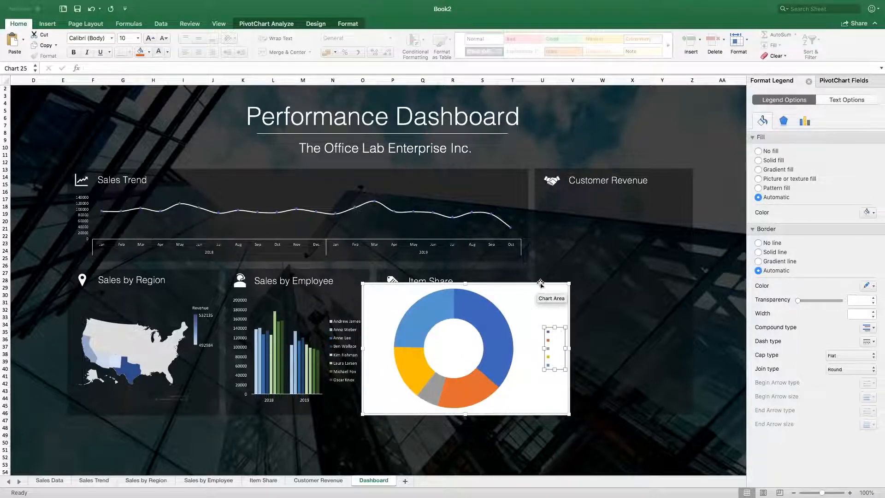
# Remove the fill and border from the doughnut chart's legend and chart area, and resize the chart to fit the Item Share panel
pyautogui.click(774, 152)
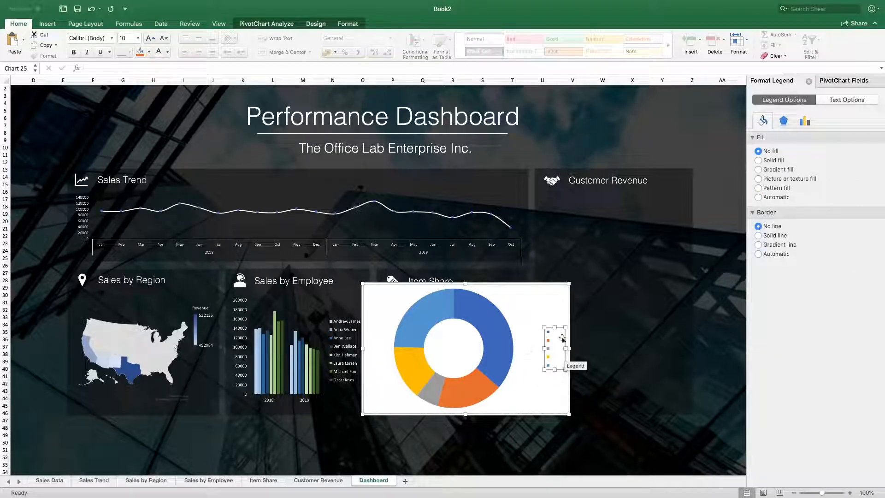
pyautogui.click(537, 287)
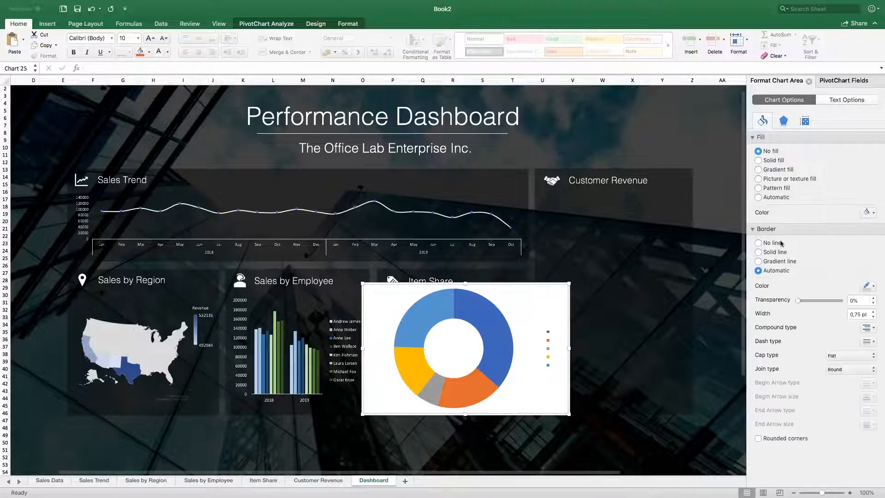
pyautogui.click(771, 227)
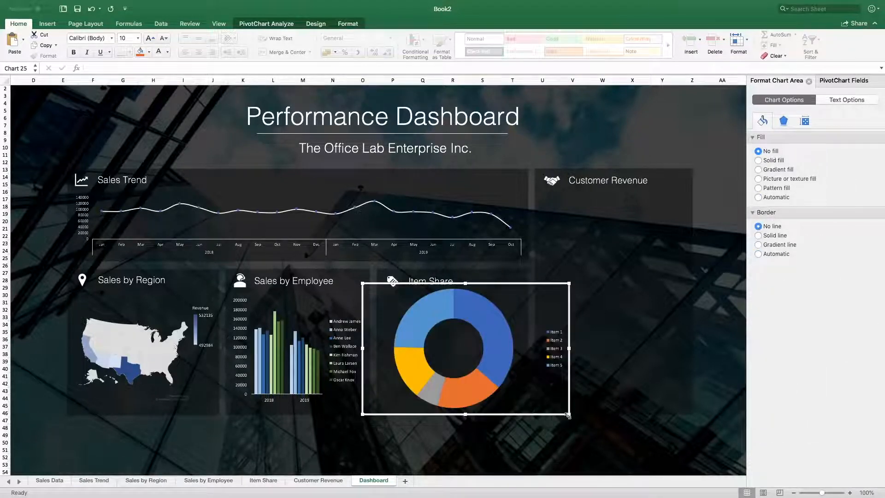
pyautogui.moveTo(568, 413); pyautogui.dragTo(480, 400)
pyautogui.moveTo(480, 366); pyautogui.dragTo(518, 405)
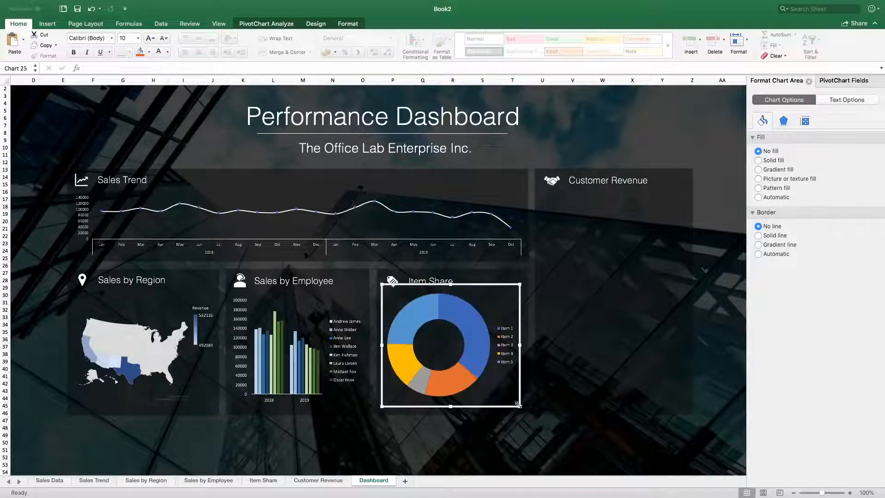
# Fill the doughnut's Item 1 slice with the lightest theme green and the Item 2 slice with the next deeper shade
pyautogui.click(471, 341)
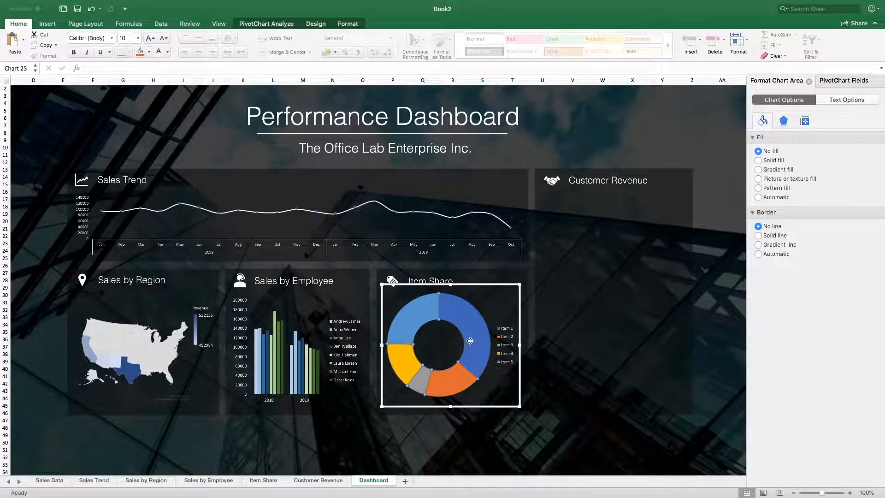
pyautogui.click(479, 339)
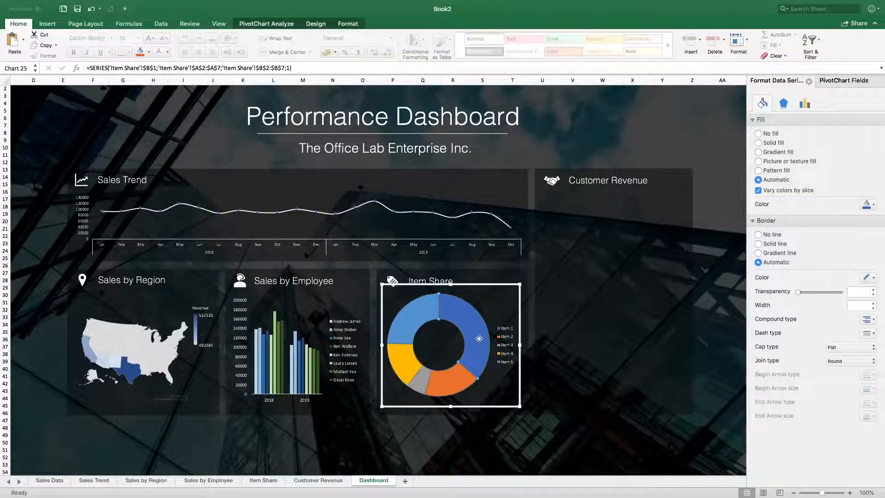
pyautogui.click(870, 206)
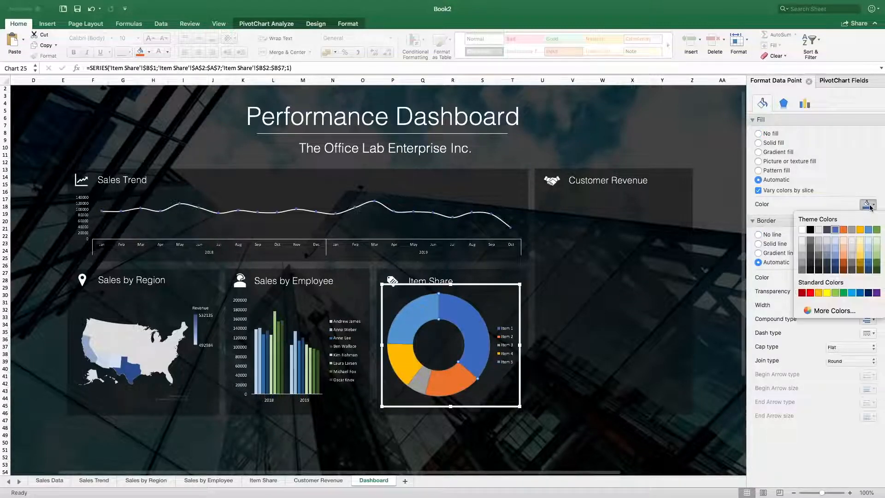
pyautogui.click(877, 239)
pyautogui.click(464, 378)
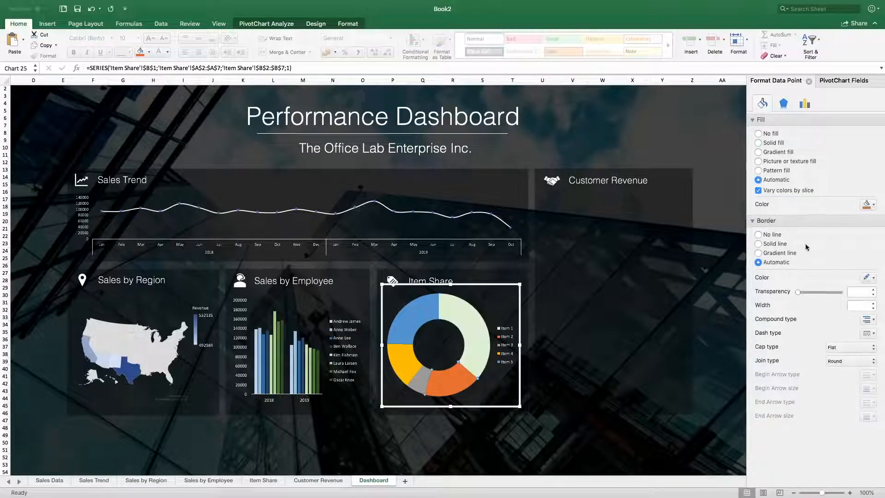
pyautogui.click(869, 205)
pyautogui.click(874, 239)
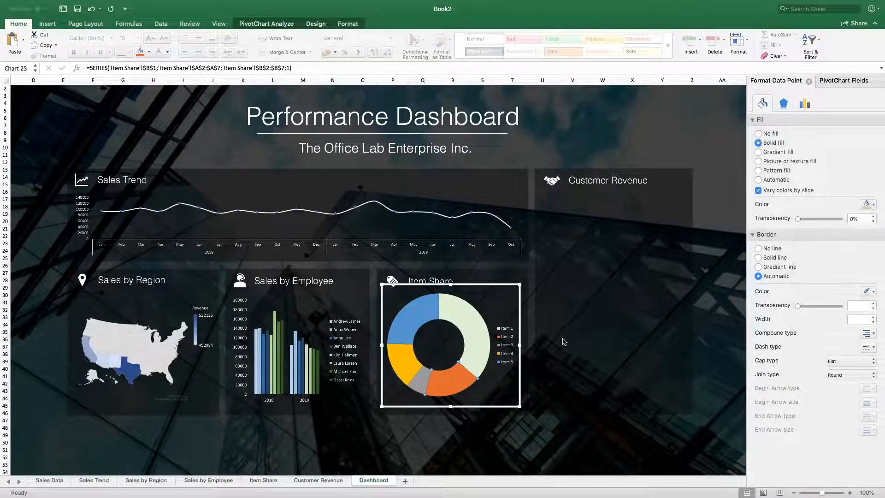
# Fill the doughnut's Item 3, Item 4 and Item 5 slices with progressively darker shades of the theme green
pyautogui.click(424, 378)
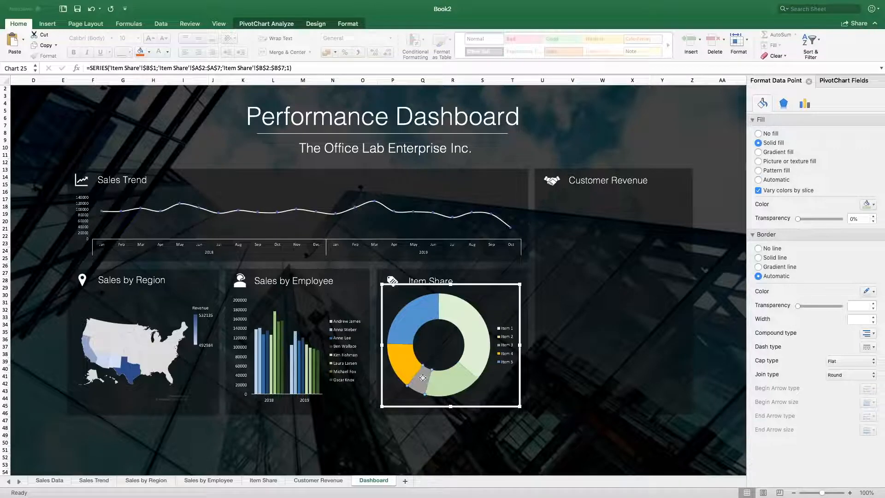
pyautogui.click(869, 205)
pyautogui.click(877, 256)
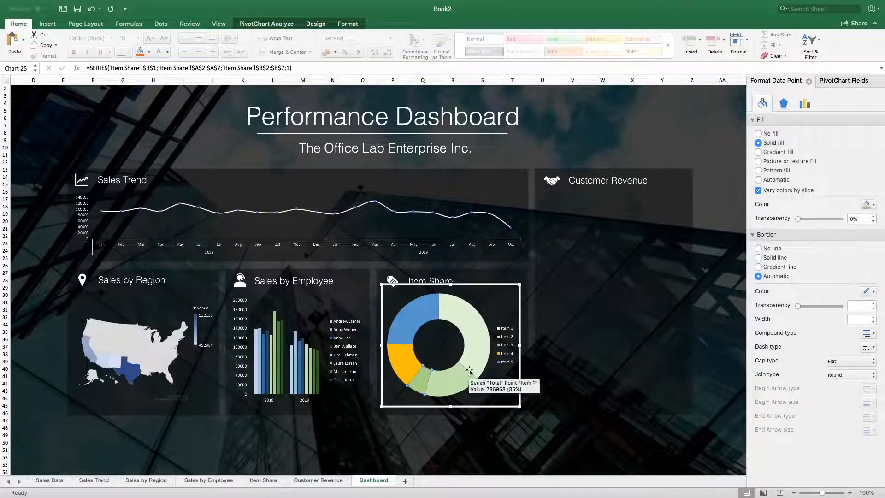
pyautogui.click(873, 205)
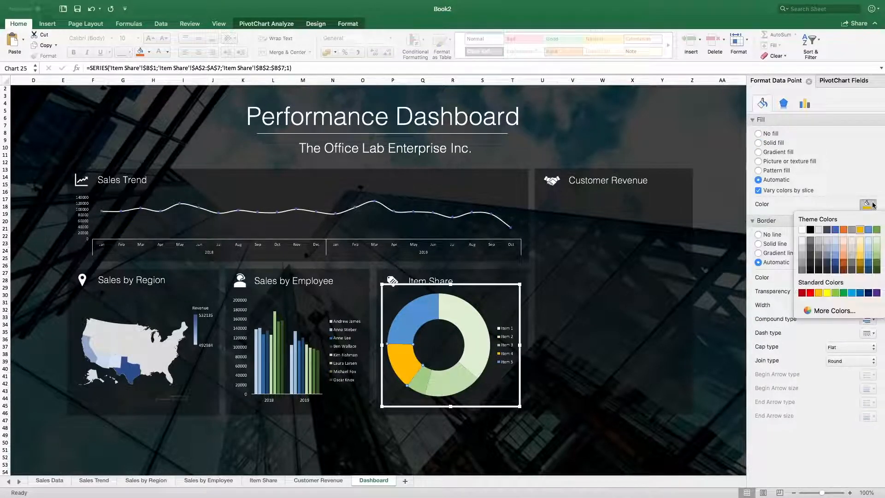
pyautogui.click(878, 266)
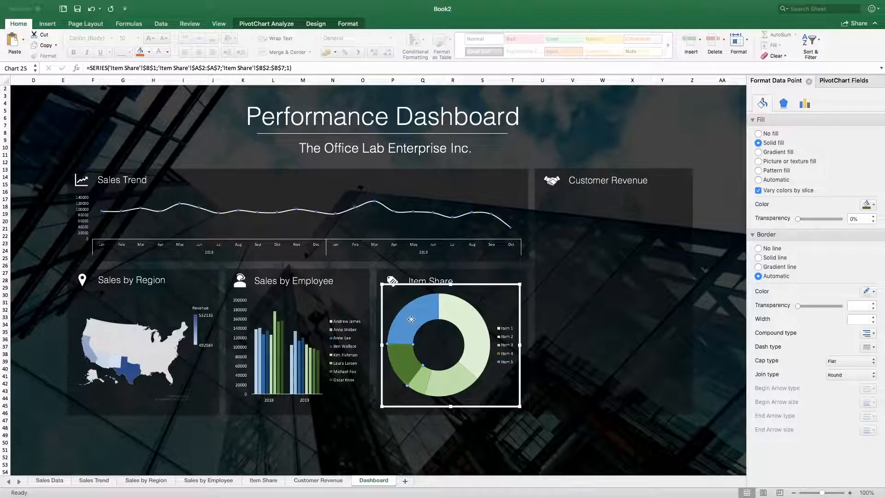
pyautogui.click(865, 205)
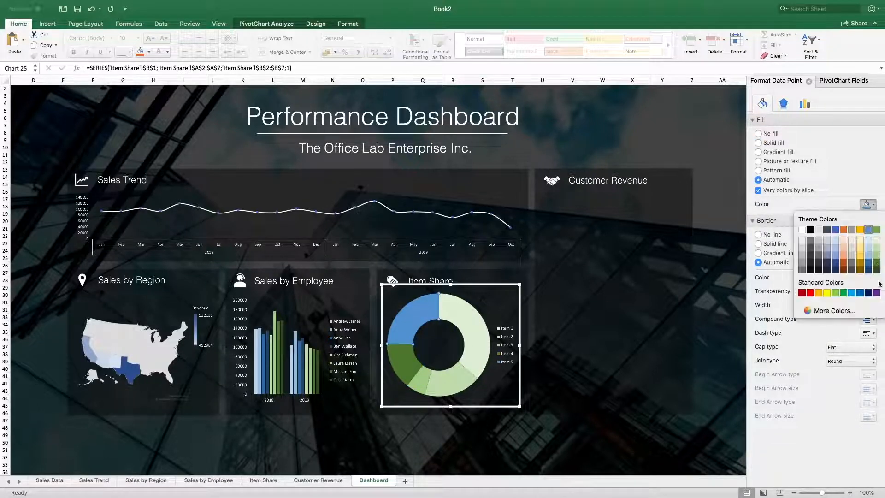
pyautogui.click(876, 269)
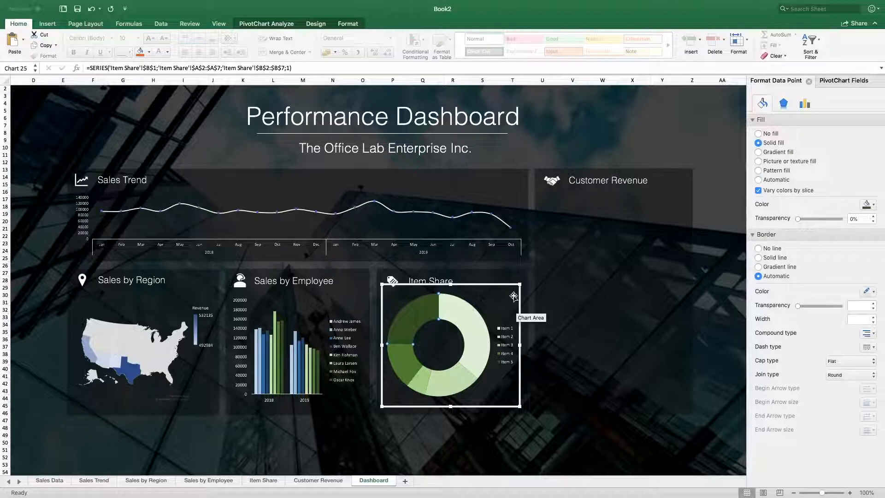
# Shrink the doughnut chart from its upper-left corner and nudge it right so it sits below the Item Share heading
pyautogui.moveTo(395, 290); pyautogui.dragTo(393, 289)
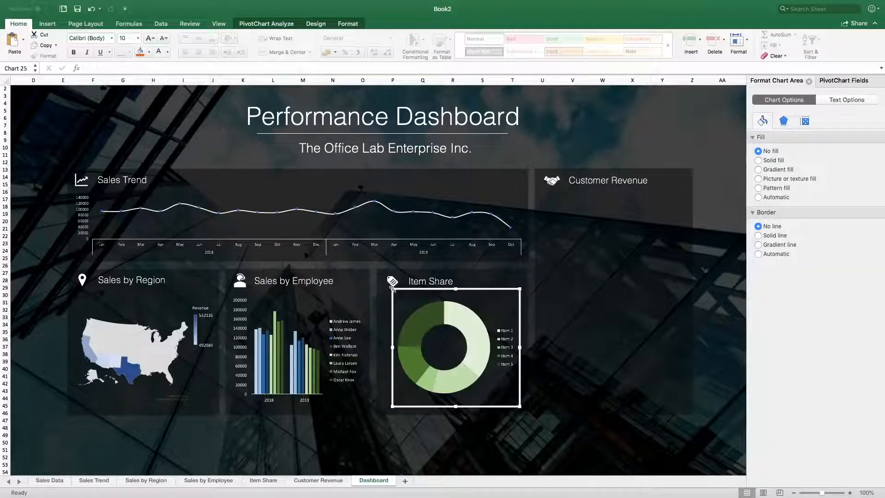
pyautogui.press('Right')
pyautogui.press('Right')
pyautogui.press('Right')
pyautogui.press('Right')
pyautogui.press('Right')
pyautogui.press('Right')
pyautogui.press('Right')
pyautogui.press('Right')
pyautogui.press('Right')
pyautogui.press('Right')
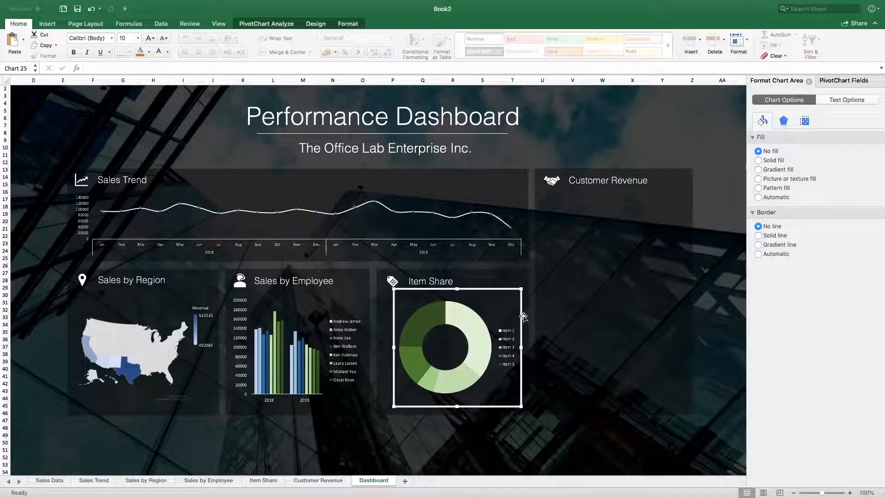
pyautogui.press('Right')
pyautogui.press('Right')
pyautogui.press('Right')
pyautogui.press('Right')
pyautogui.press('Right')
pyautogui.press('Right')
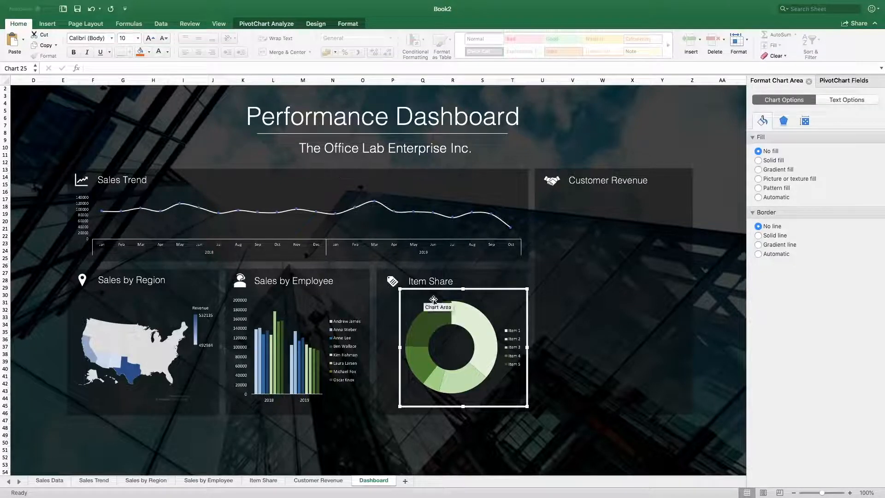
pyautogui.click(516, 340)
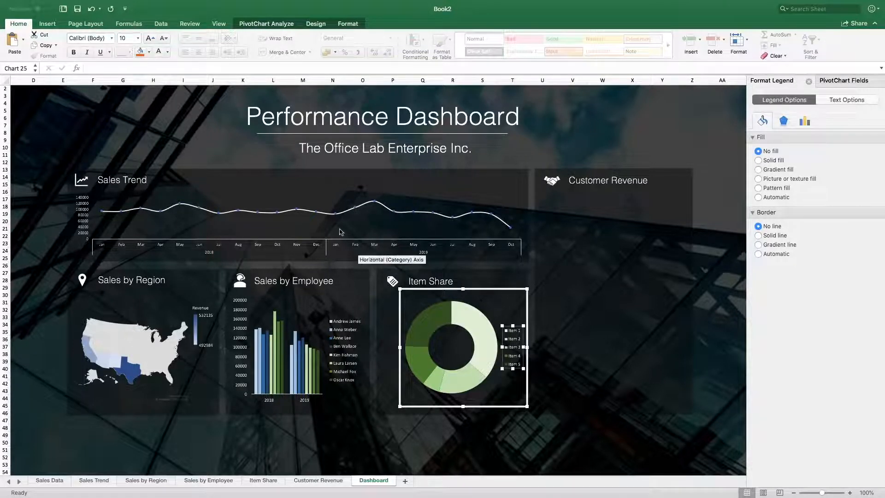
pyautogui.click(540, 293)
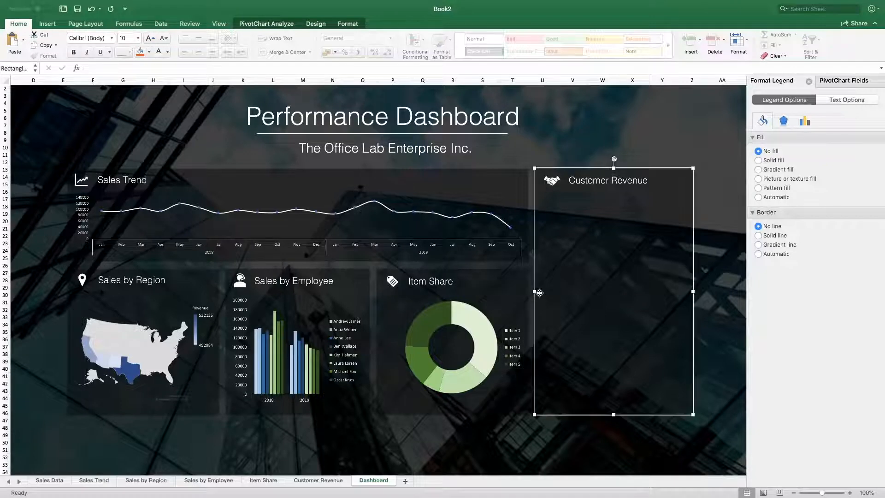
pyautogui.click(509, 449)
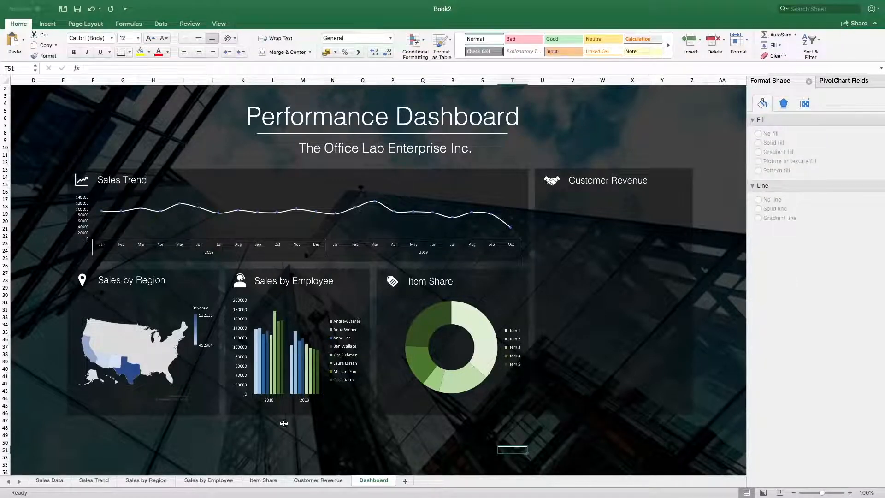
# Copy the bar chart from the Customer Revenue sheet to the Dashboard, narrow it and place it over the Customer Revenue panel
pyautogui.click(316, 480)
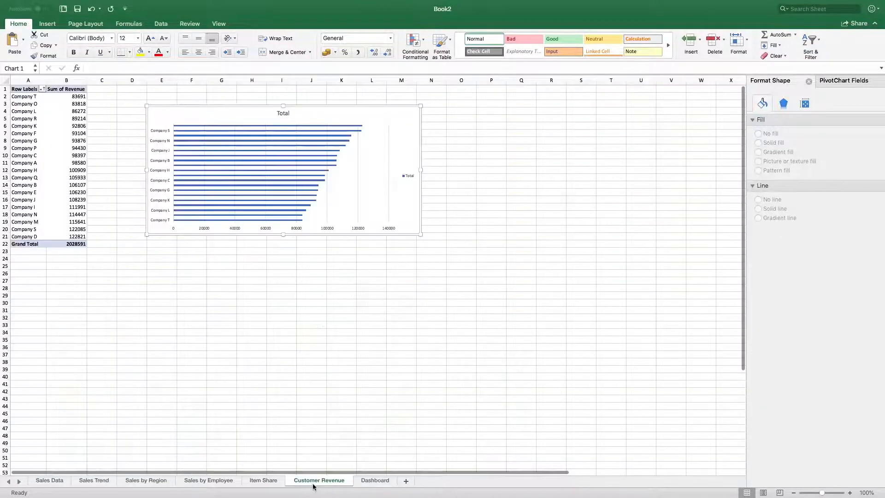
pyautogui.click(359, 110)
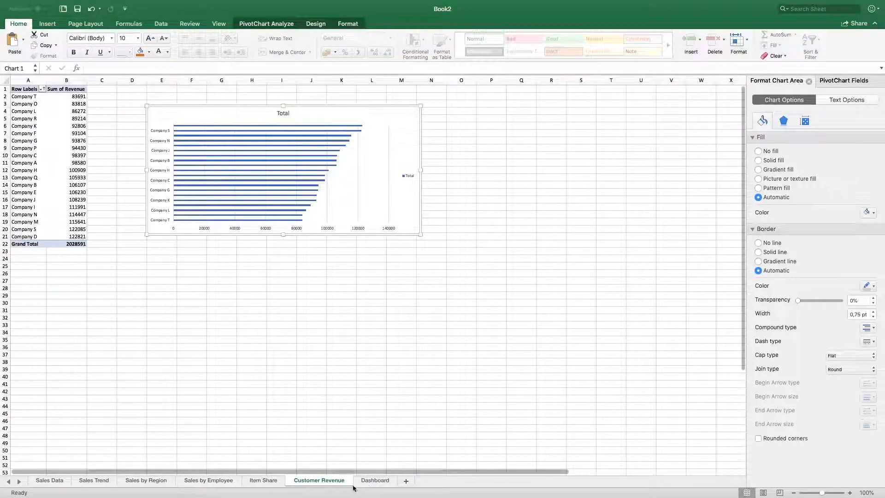
pyautogui.click(369, 481)
pyautogui.press('super+v')
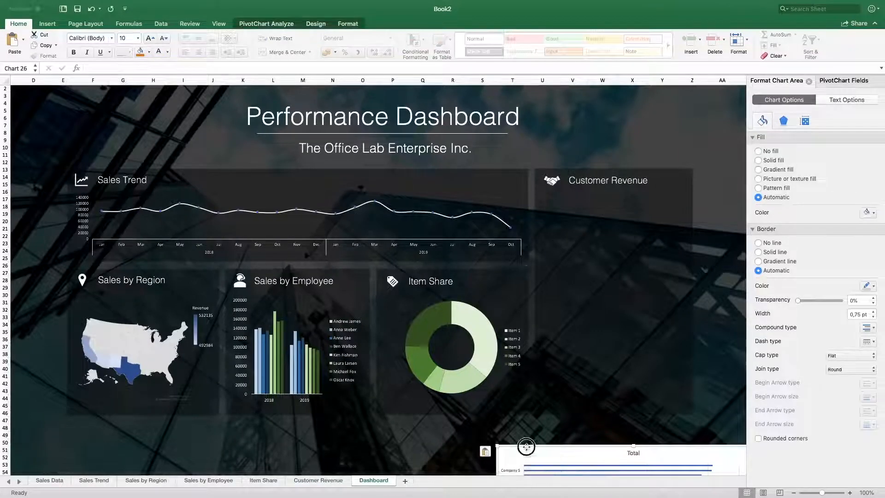
pyautogui.moveTo(524, 453); pyautogui.dragTo(492, 225)
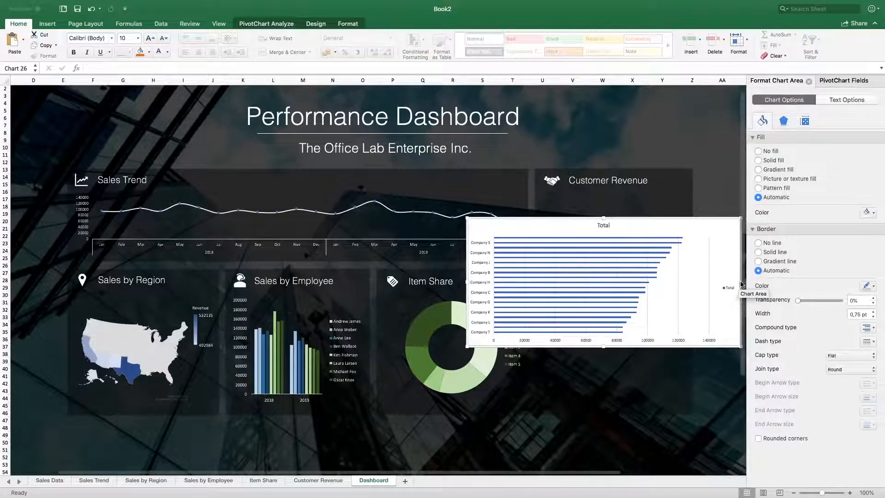
pyautogui.moveTo(722, 224); pyautogui.dragTo(699, 224)
pyautogui.moveTo(717, 283); pyautogui.dragTo(578, 283)
pyautogui.moveTo(544, 215); pyautogui.dragTo(643, 192)
# Delete the Customer Revenue bar chart's title, legend and vertical gridlines, and stretch the chart down to fill the panel's height
pyautogui.click(609, 199)
pyautogui.press('Delete')
pyautogui.click(664, 263)
pyautogui.press('Delete')
pyautogui.moveTo(610, 325); pyautogui.dragTo(609, 402)
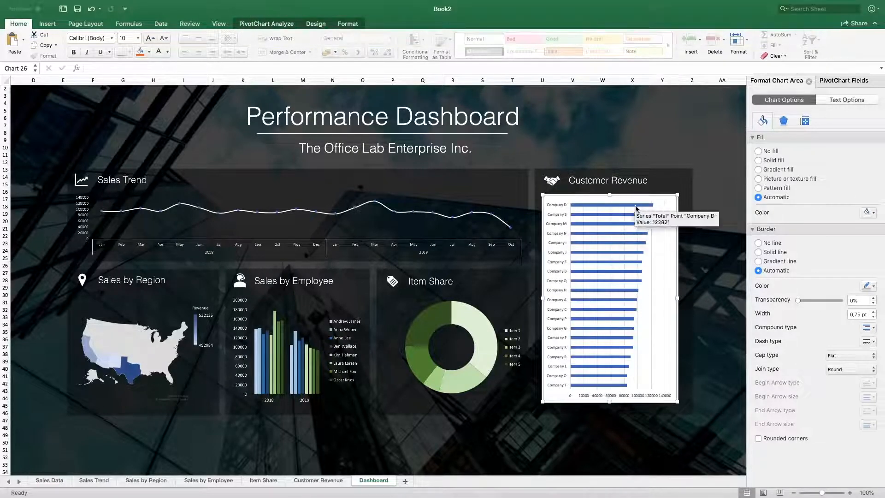
pyautogui.click(665, 207)
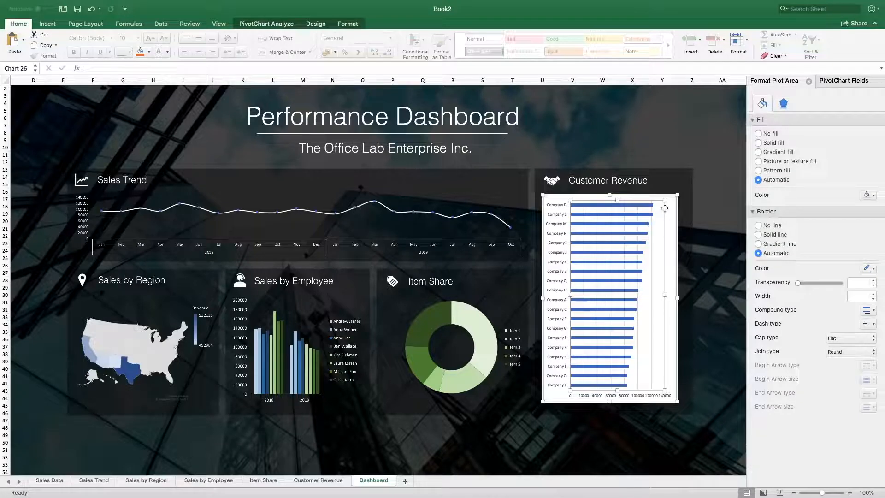
pyautogui.click(651, 228)
pyautogui.press('Delete')
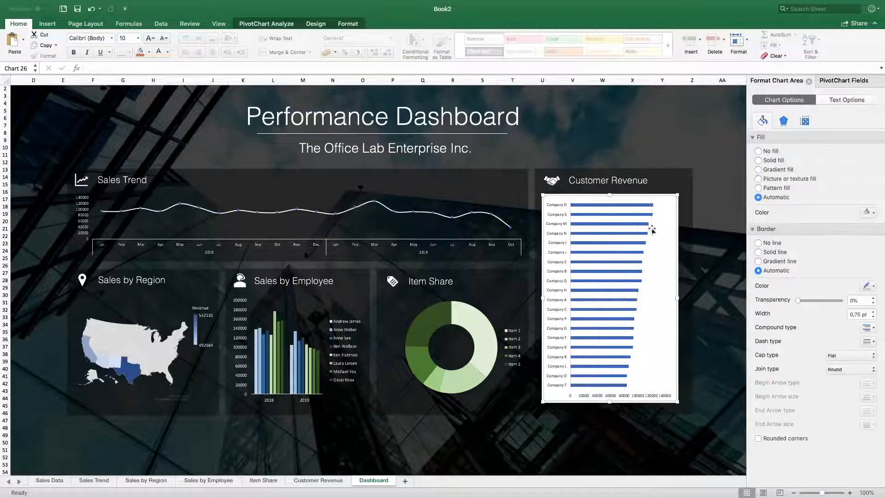
# Format the bar chart's company labels as white at size 10, and remove the chart area's fill and border
pyautogui.click(562, 226)
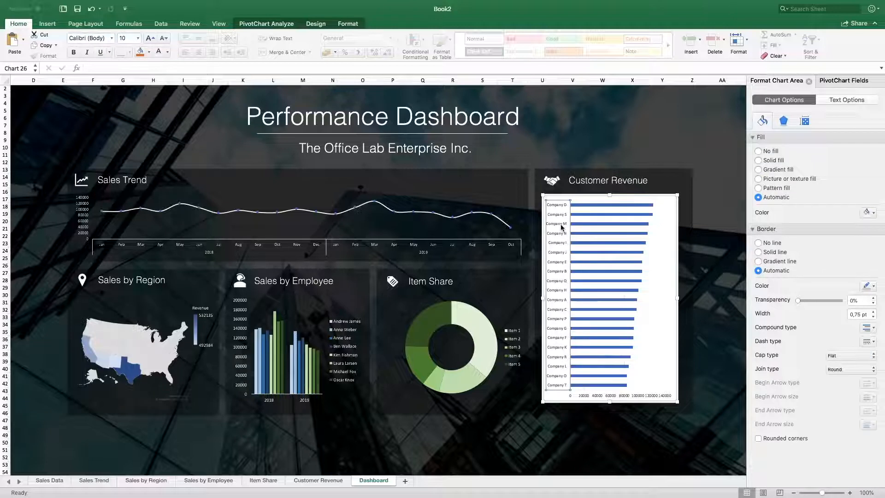
pyautogui.click(151, 40)
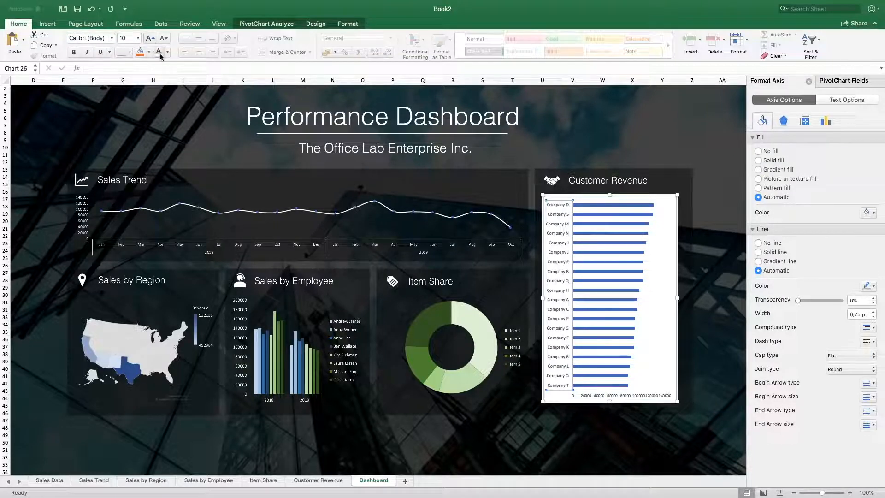
pyautogui.press('Delete')
pyautogui.click(774, 151)
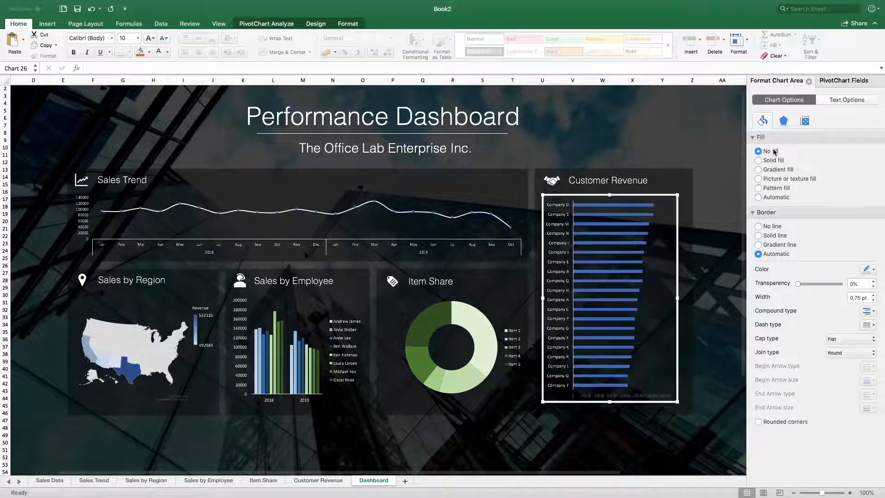
pyautogui.click(776, 227)
# Format the bar chart's value axis labels as white in a larger size, and widen the chart towards the panel's right edge
pyautogui.click(627, 397)
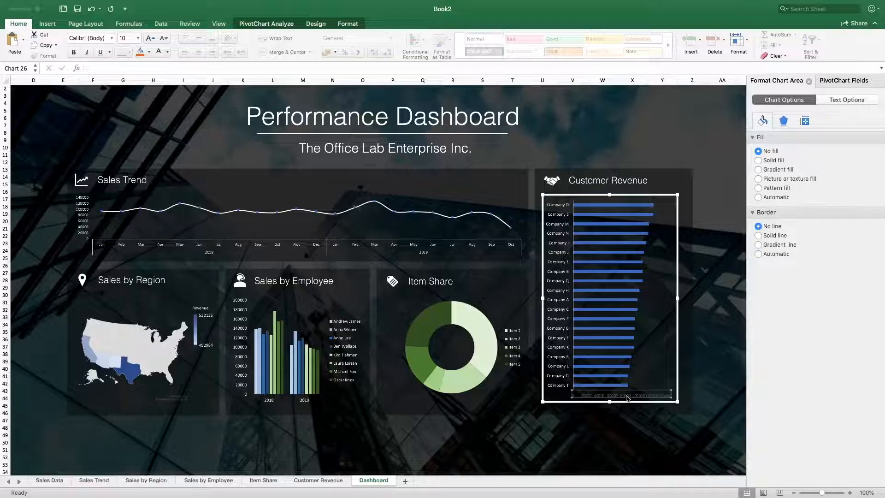
pyautogui.click(151, 42)
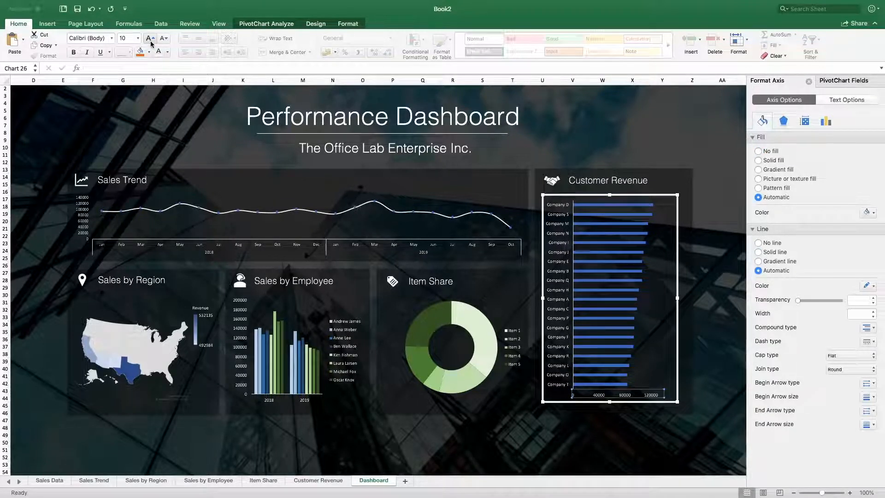
pyautogui.click(561, 283)
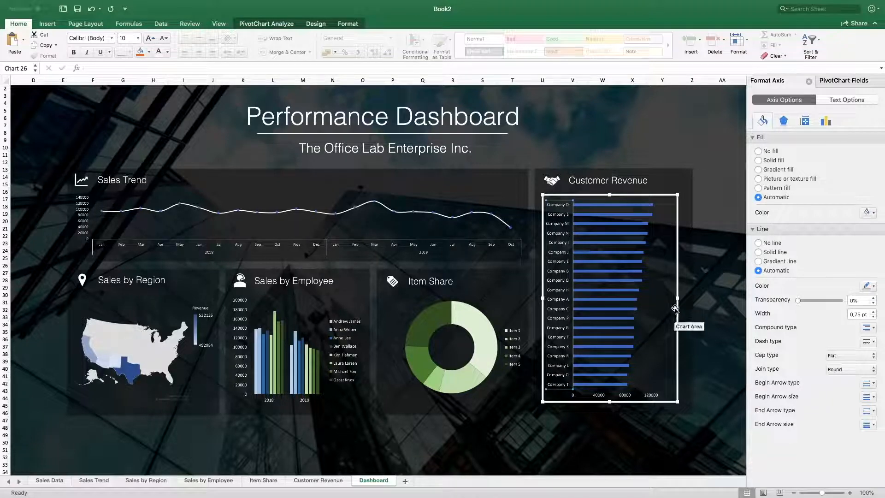
pyautogui.moveTo(678, 300); pyautogui.dragTo(687, 300)
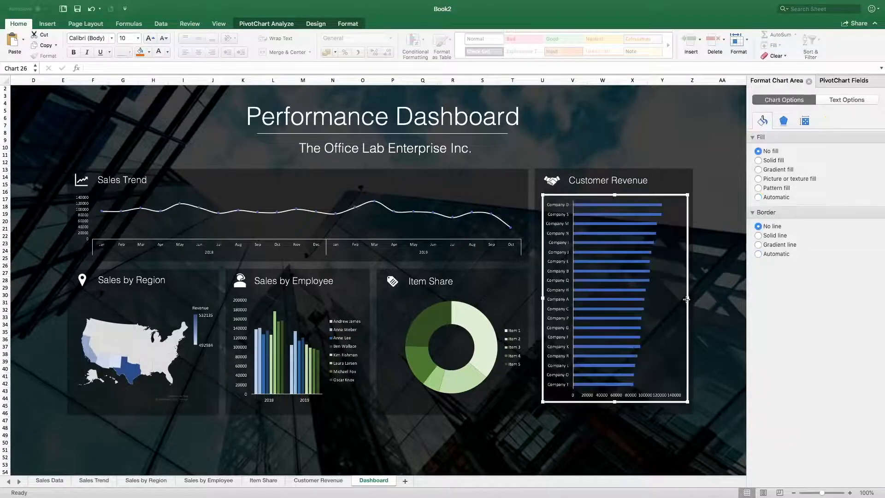
# Set the Customer Revenue bars' gap width to 109% and fill the bars with solid white
pyautogui.click(622, 208)
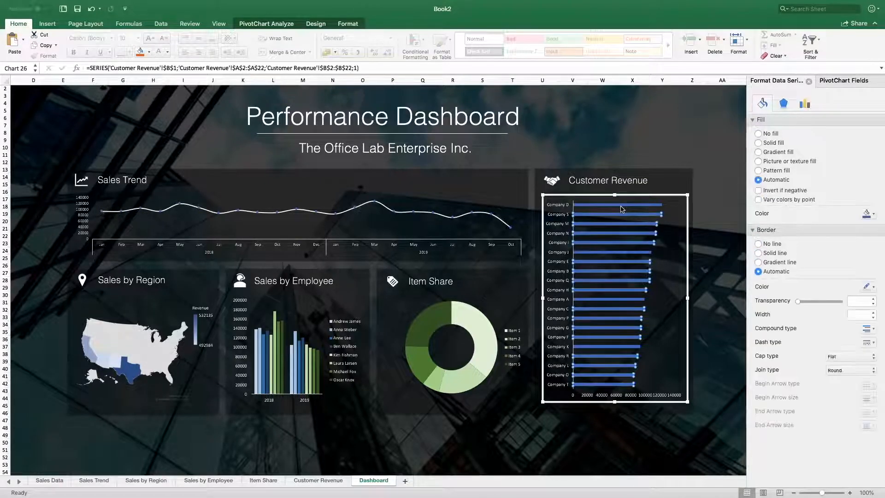
pyautogui.click(805, 106)
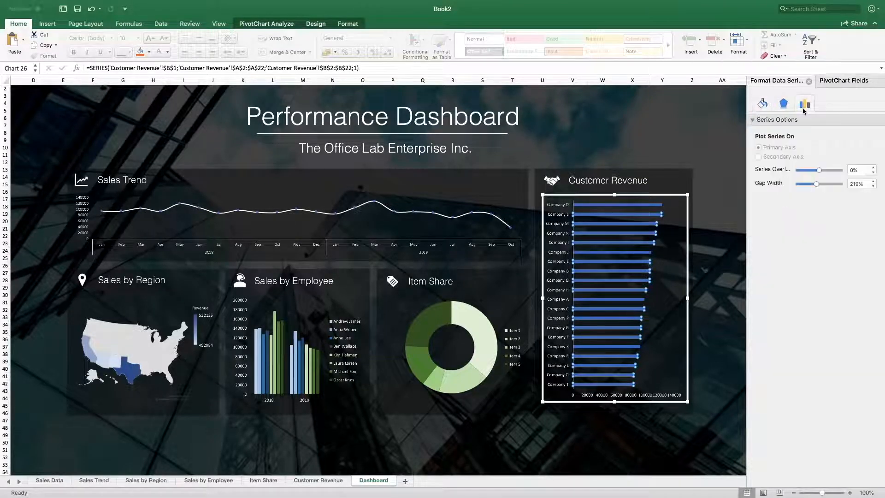
pyautogui.moveTo(816, 184); pyautogui.dragTo(810, 184)
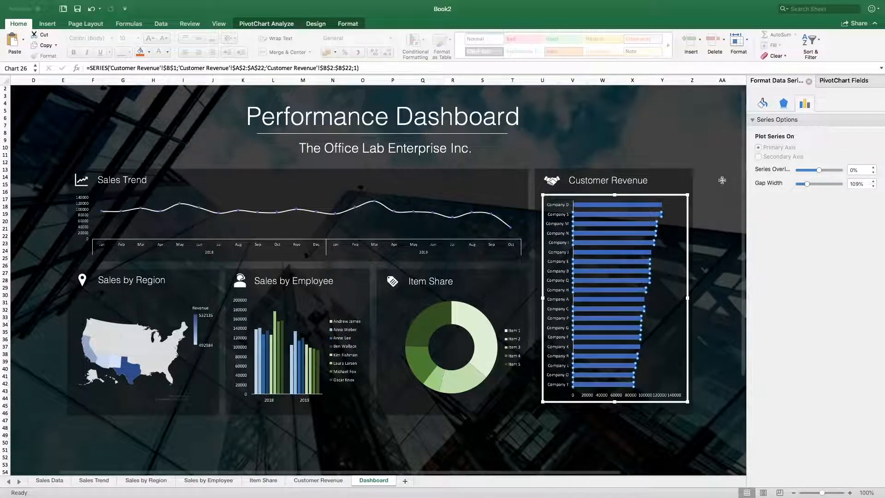
pyautogui.click(762, 99)
pyautogui.click(872, 214)
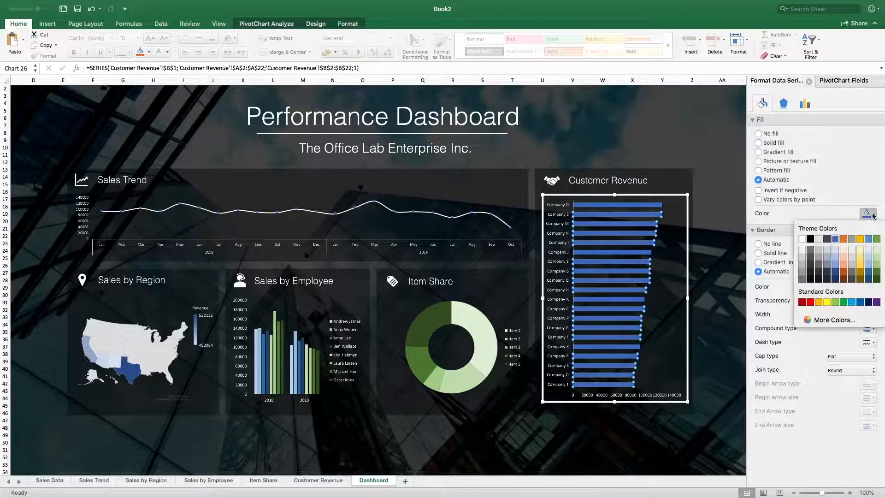
pyautogui.click(803, 238)
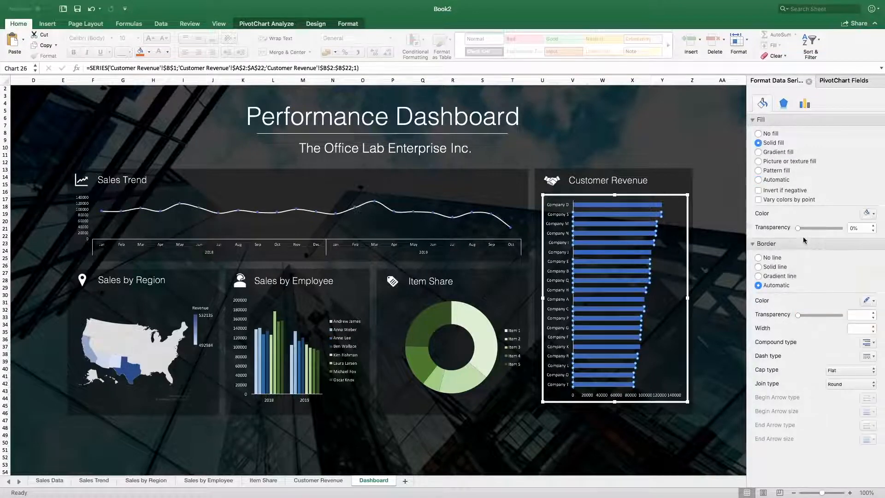
pyautogui.click(725, 227)
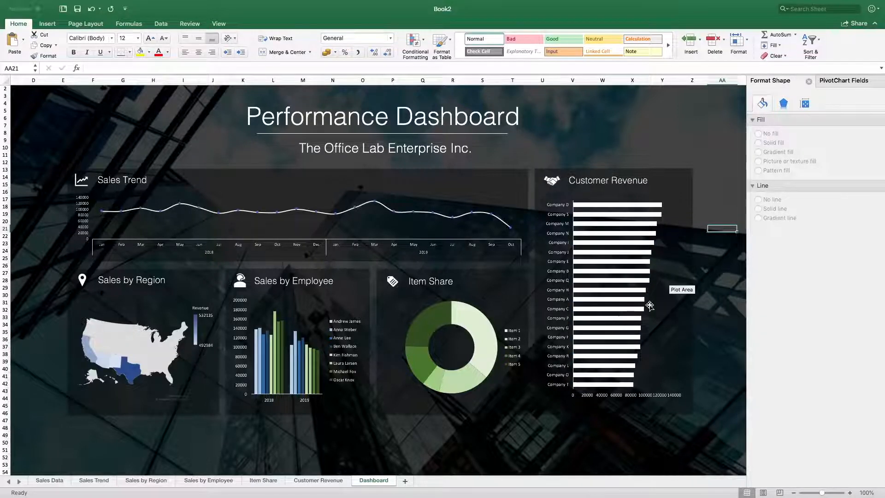
# Move the doughnut chart slightly down within the Item Share panel
pyautogui.moveTo(627, 215)
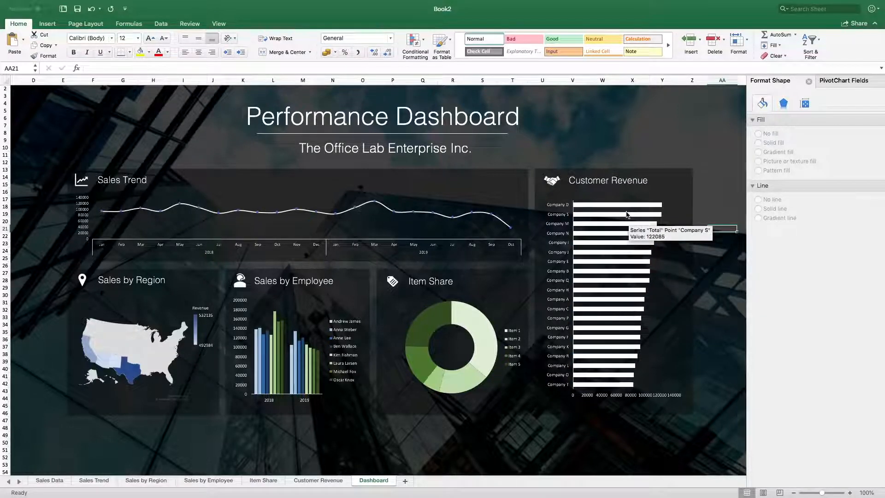
pyautogui.click(489, 332)
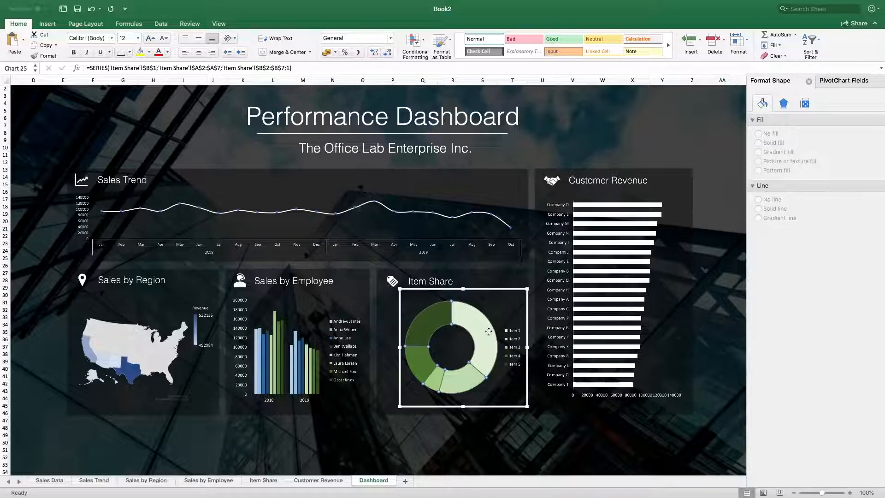
pyautogui.click(509, 305)
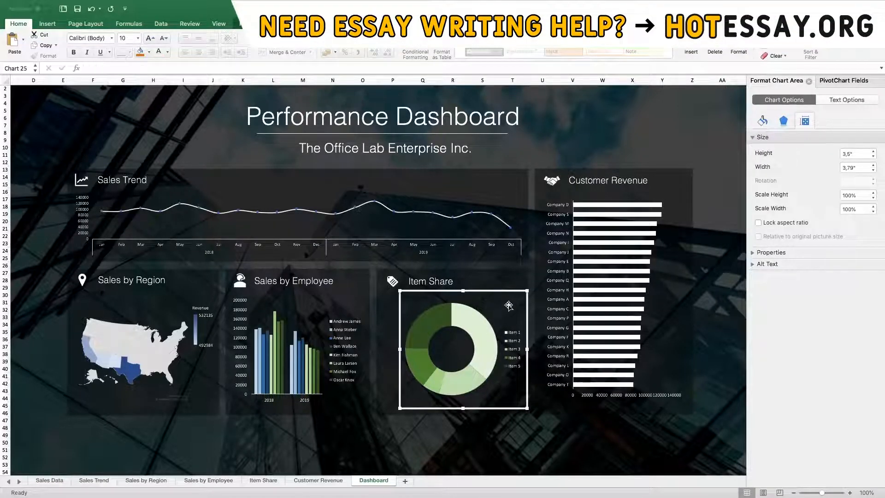
# Resize the Item Share doughnut chart to about 3.43" high and 3.81" wide
pyautogui.moveTo(400, 291); pyautogui.dragTo(396, 289)
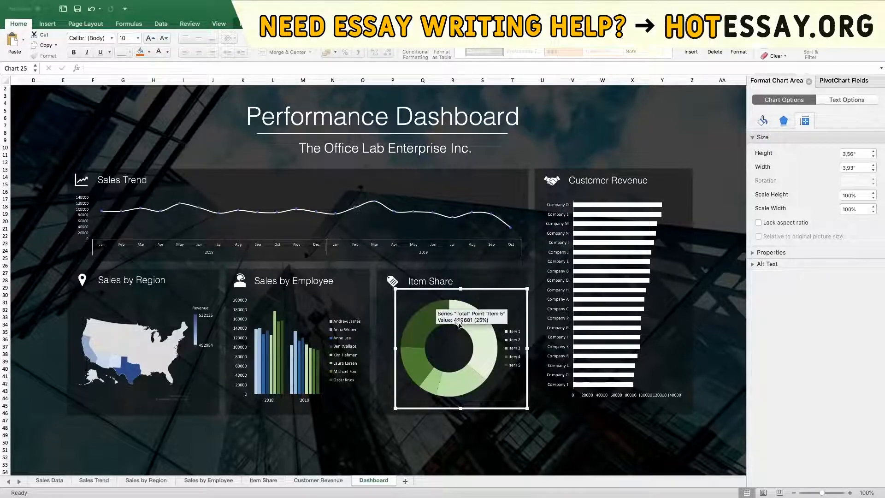
pyautogui.moveTo(395, 289); pyautogui.dragTo(400, 293)
pyautogui.click(602, 417)
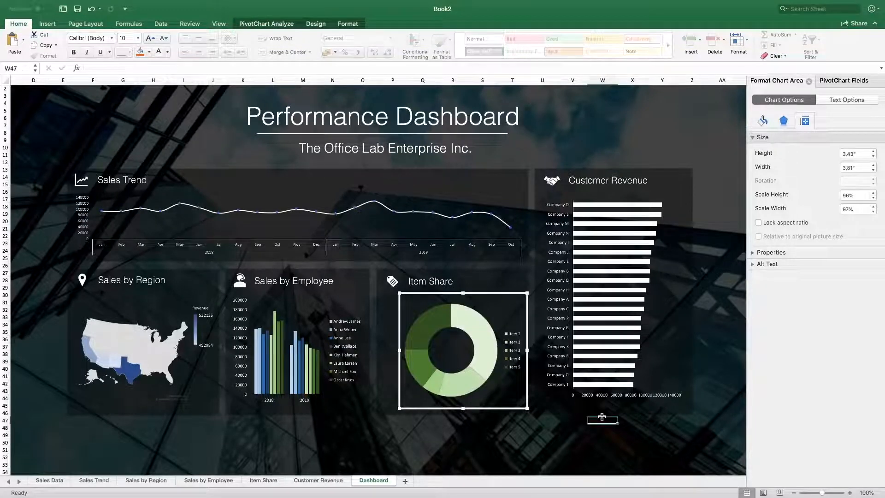
# Format the Customer Revenue value axis as Number with 0 decimal places and set its major unit to 40000
pyautogui.click(633, 396)
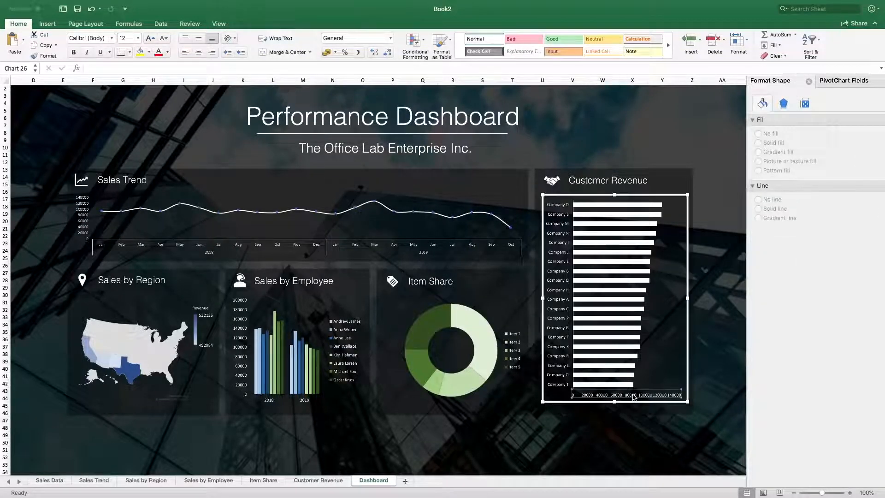
pyautogui.click(633, 396)
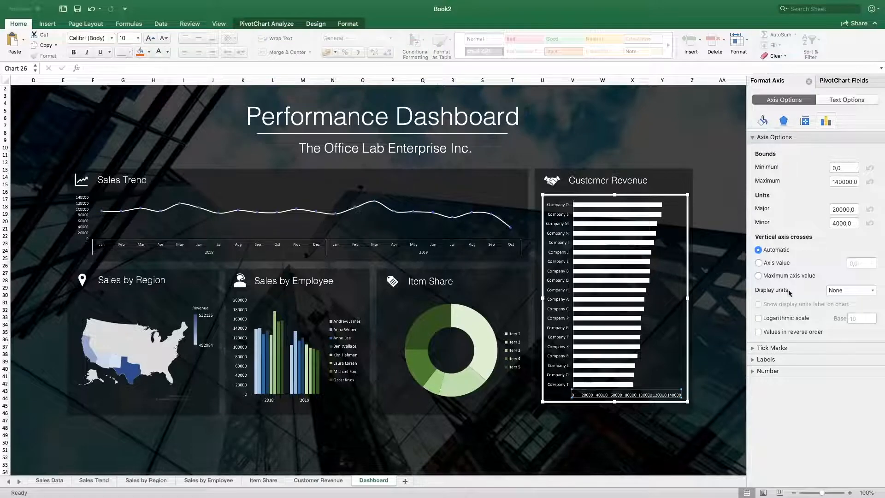
pyautogui.click(772, 369)
pyautogui.click(777, 402)
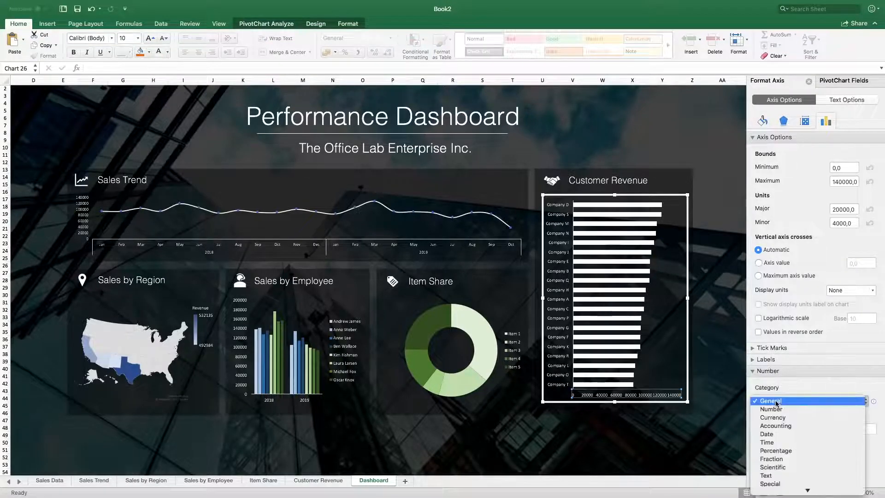
pyautogui.click(771, 401)
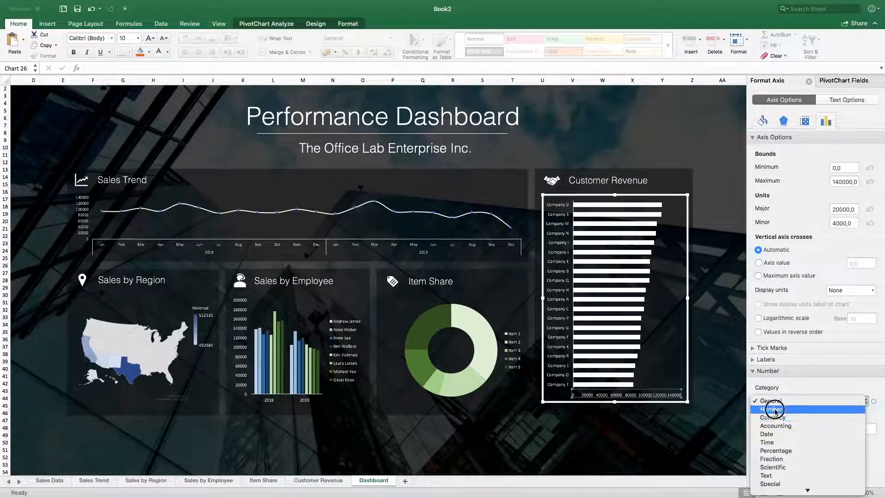
pyautogui.click(776, 410)
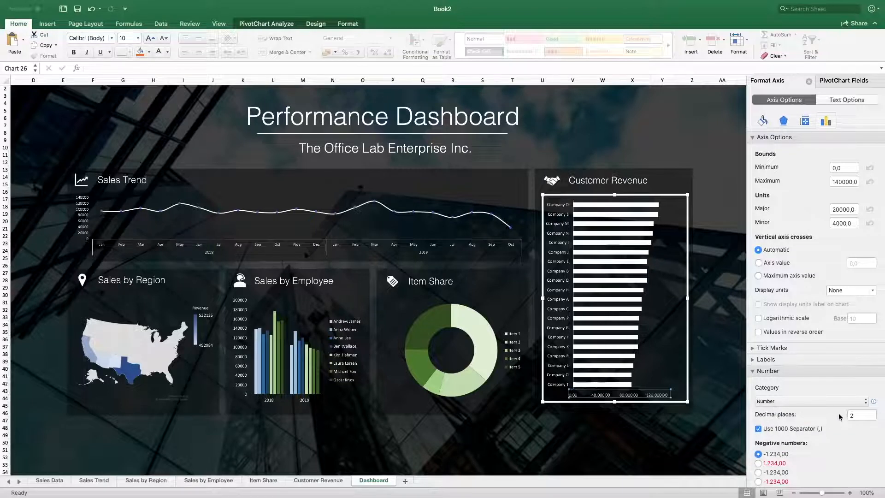
pyautogui.moveTo(857, 416); pyautogui.dragTo(841, 414)
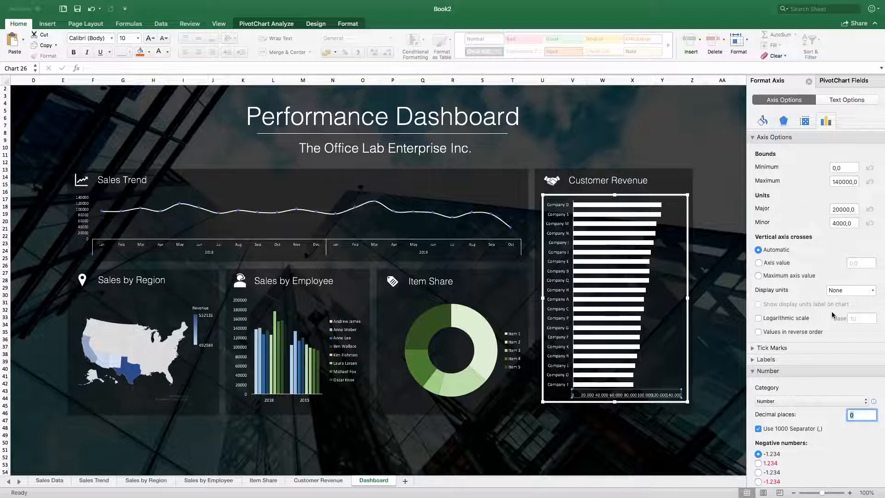
pyautogui.click(851, 223)
pyautogui.moveTo(852, 222)
pyautogui.mouseDown()
pyautogui.moveTo(821, 226)
pyautogui.moveTo(858, 210)
pyautogui.mouseUp()
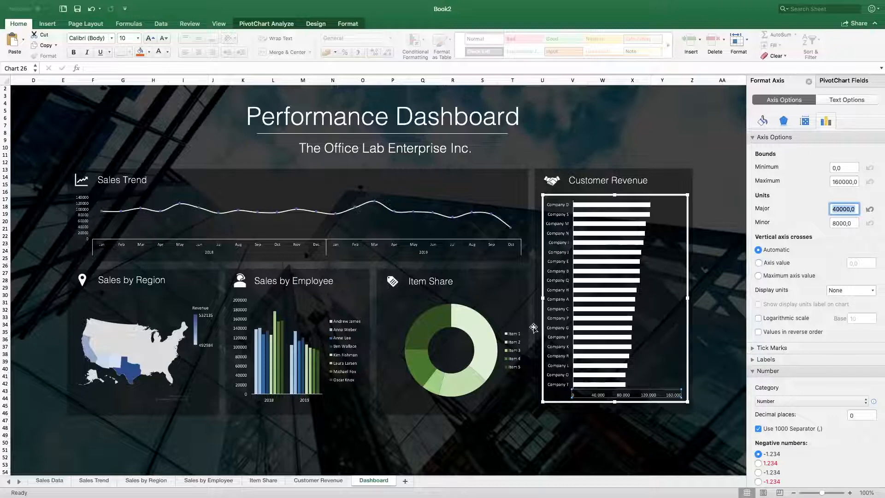
# Format the Sales Trend chart's value axis as Number with 0 decimal places
pyautogui.click(84, 222)
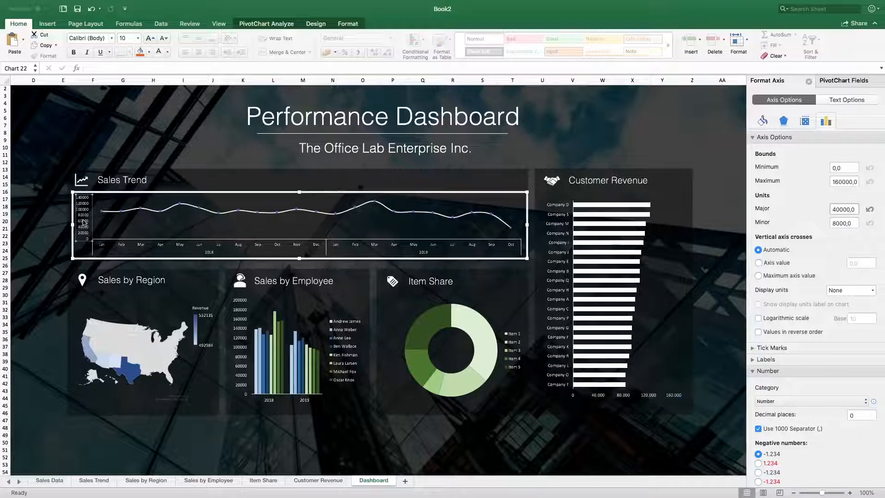
pyautogui.click(802, 401)
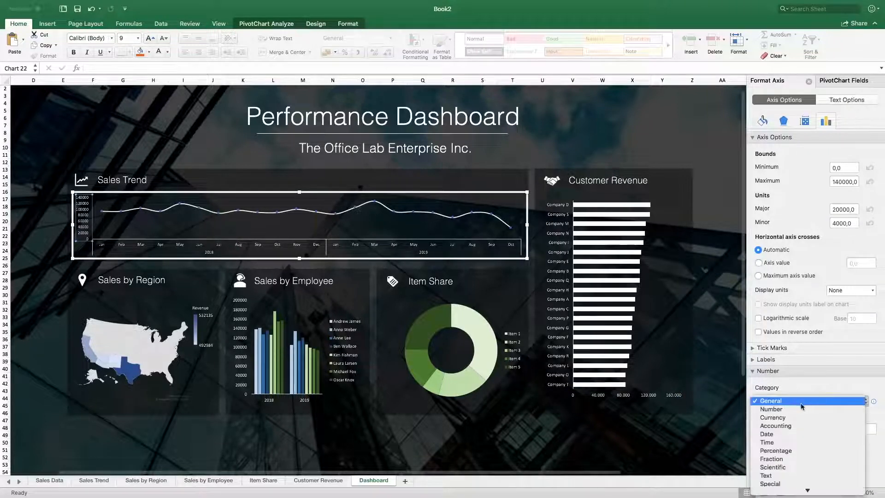
pyautogui.click(800, 410)
pyautogui.doubleClick(861, 415)
pyautogui.write('0')
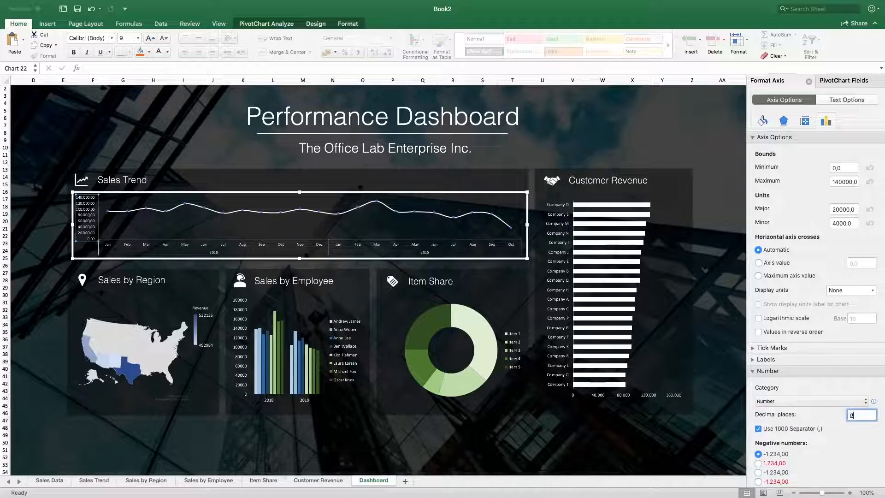
pyautogui.press('Return')
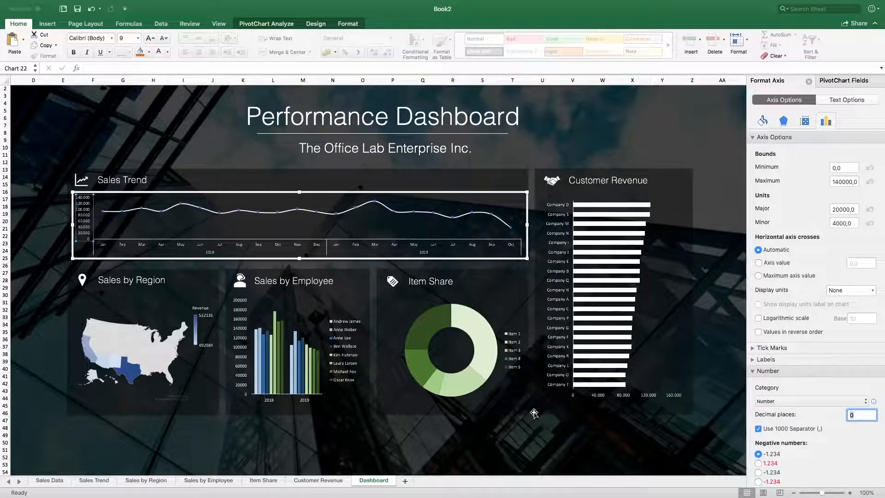
# Format the Sales by Employee chart's value axis as Number with 0 decimal places
pyautogui.click(241, 357)
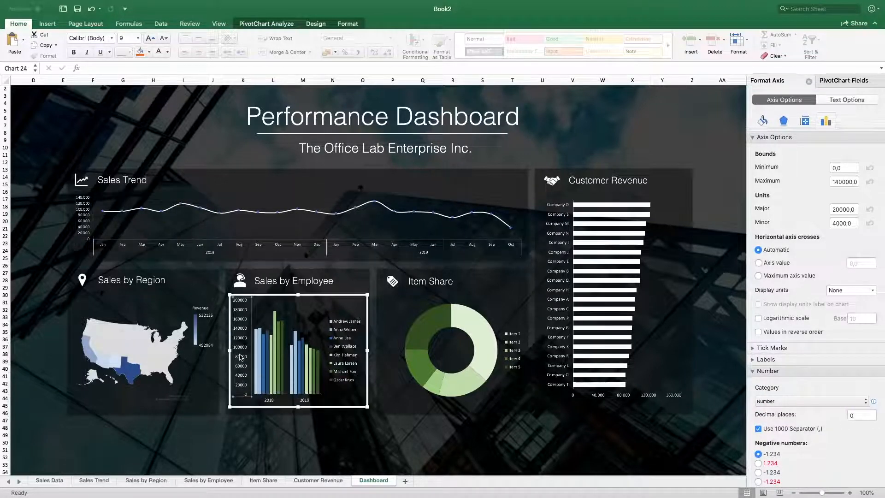
pyautogui.click(848, 402)
pyautogui.click(836, 410)
pyautogui.doubleClick(860, 415)
pyautogui.write('0')
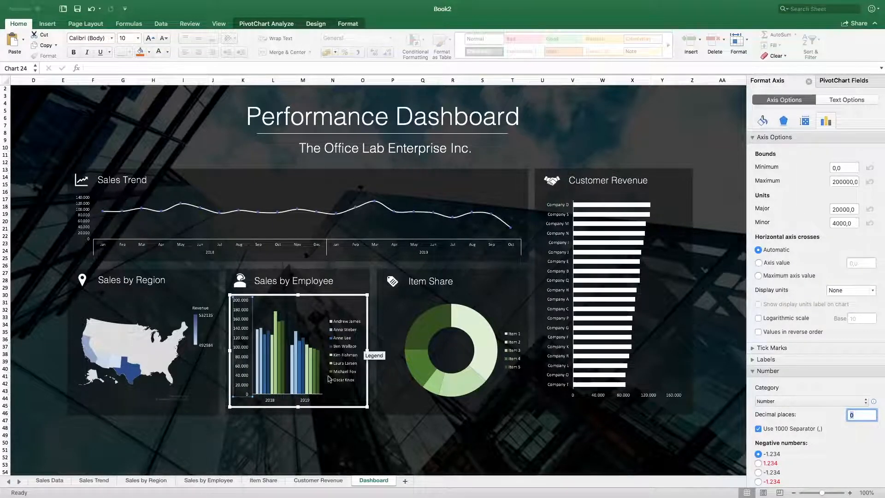
pyautogui.click(376, 443)
pyautogui.click(201, 324)
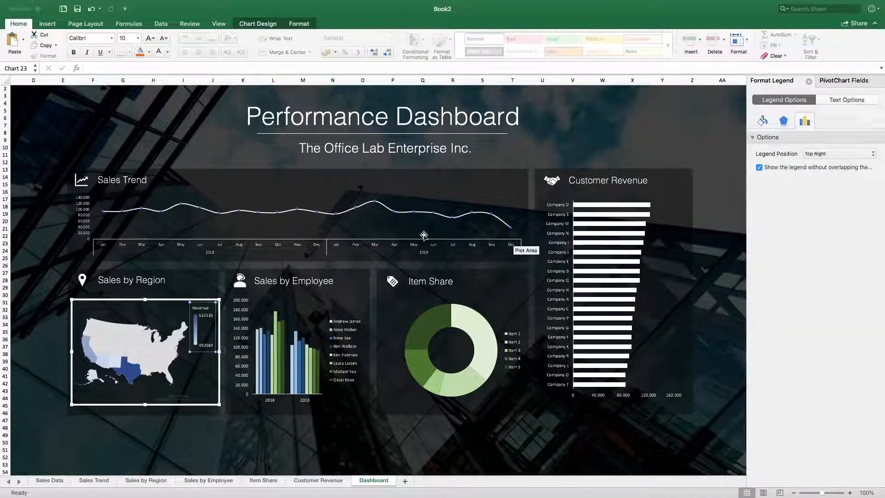
pyautogui.click(271, 447)
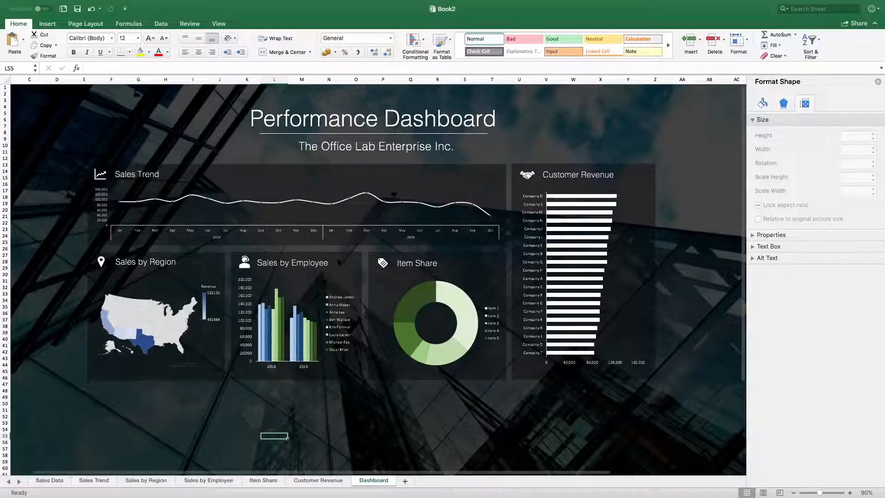
# Insert slicers for Sales Person, Region, Item and Years from the Sales Trend chart
pyautogui.click(276, 190)
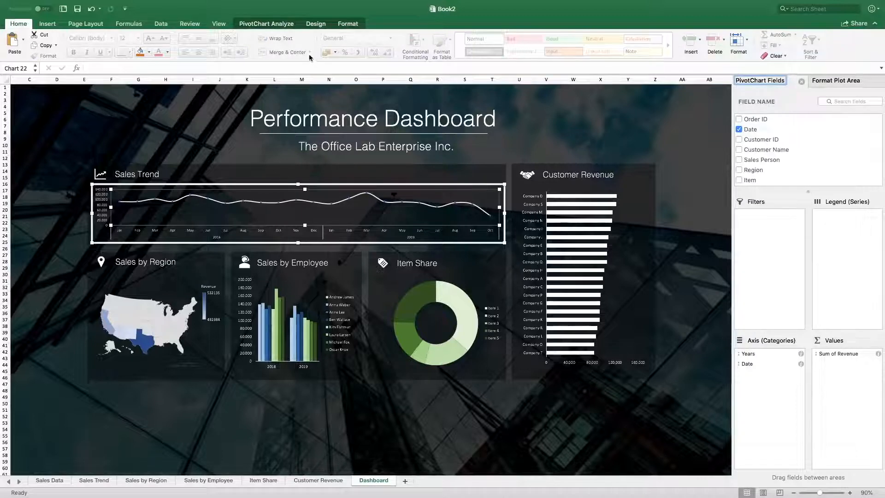
pyautogui.click(48, 23)
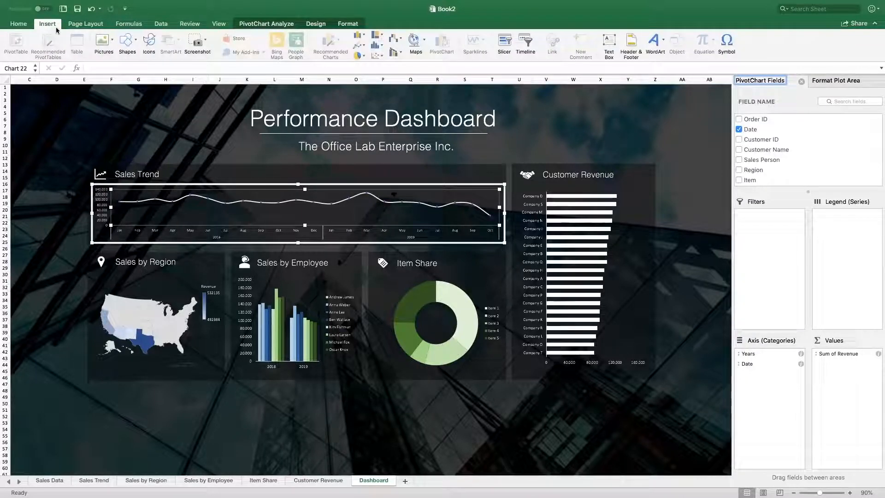
pyautogui.click(505, 41)
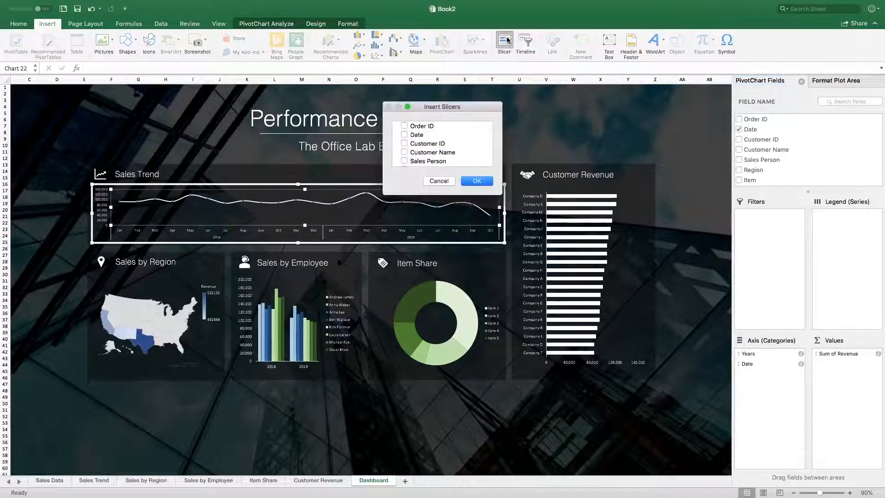
pyautogui.scroll(-5, 426, 139)
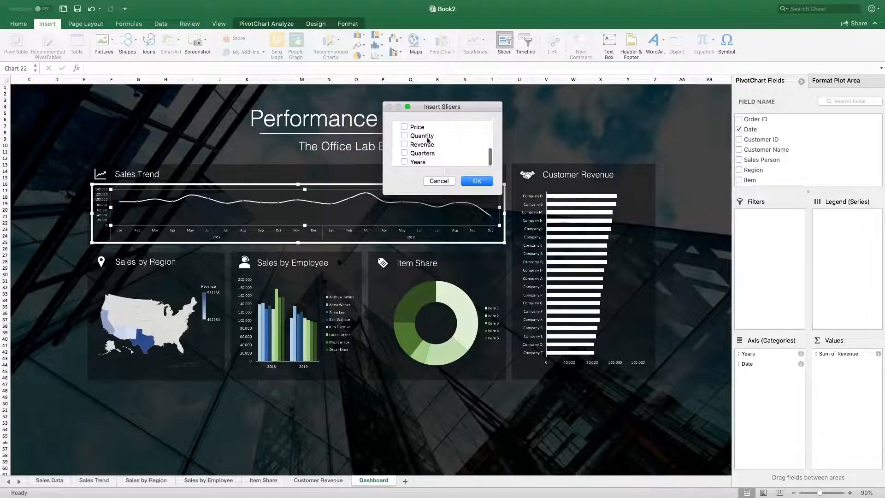
pyautogui.scroll(3, 414, 142)
pyautogui.click(404, 140)
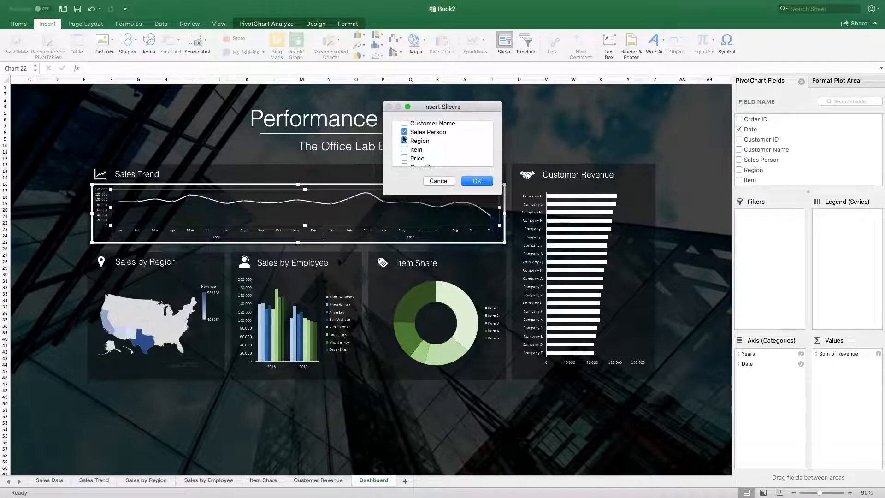
pyautogui.click(472, 184)
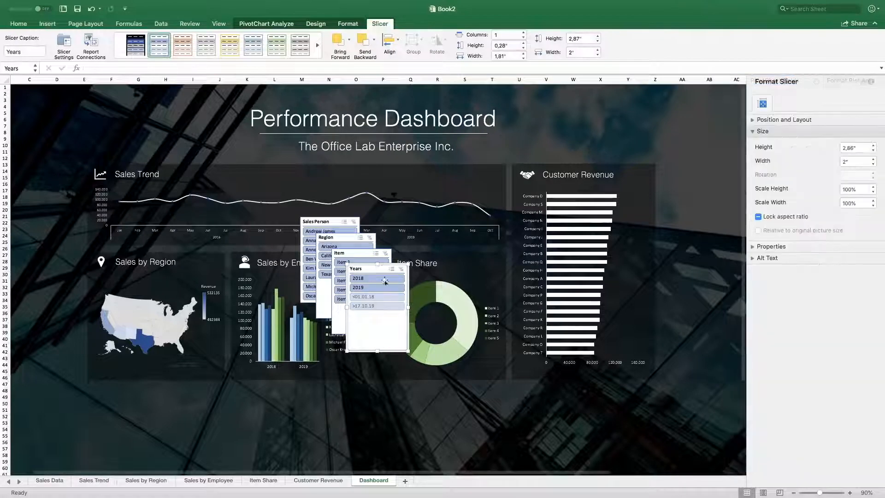
# Arrange the Years, Region, Sales Person and Item slicers in a row beneath the dashboard's chart panels
pyautogui.moveTo(365, 271); pyautogui.dragTo(144, 385)
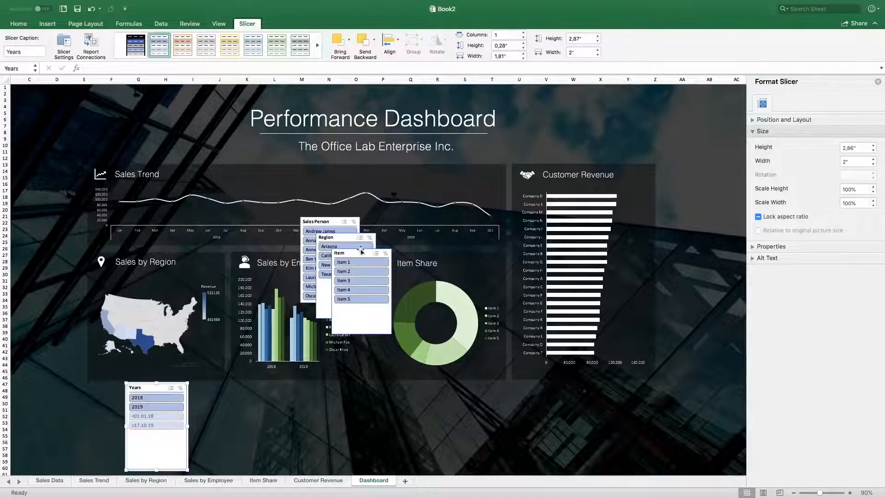
pyautogui.moveTo(360, 254); pyautogui.dragTo(475, 386)
pyautogui.click(346, 240)
pyautogui.moveTo(345, 240); pyautogui.dragTo(227, 392)
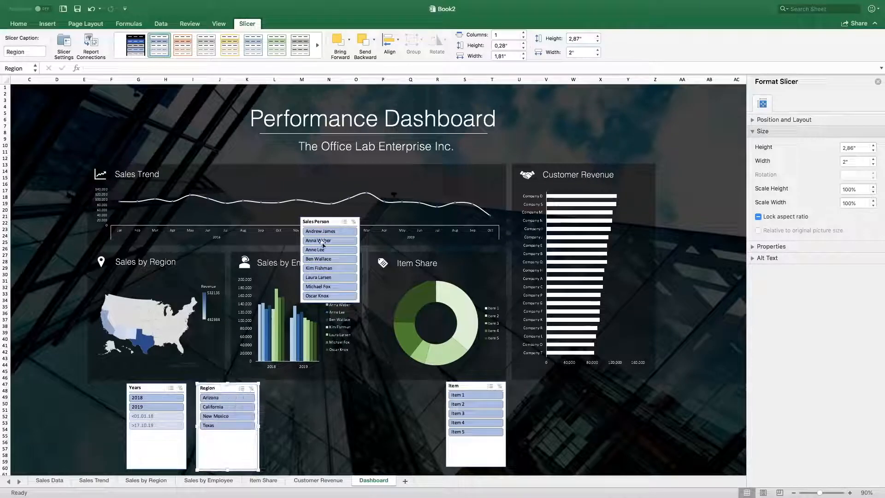
pyautogui.moveTo(325, 225); pyautogui.dragTo(314, 391)
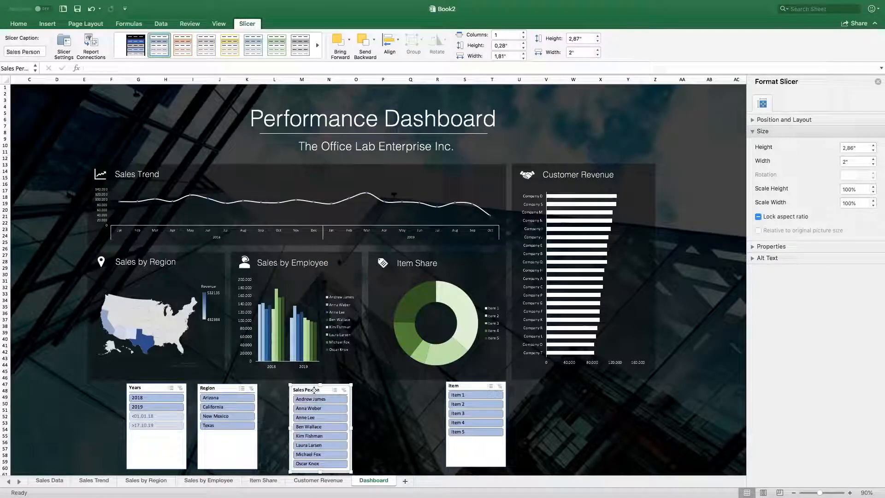
# Test the Years slicer by filtering to 2018 and to 2019, and clear its filter
pyautogui.click(168, 396)
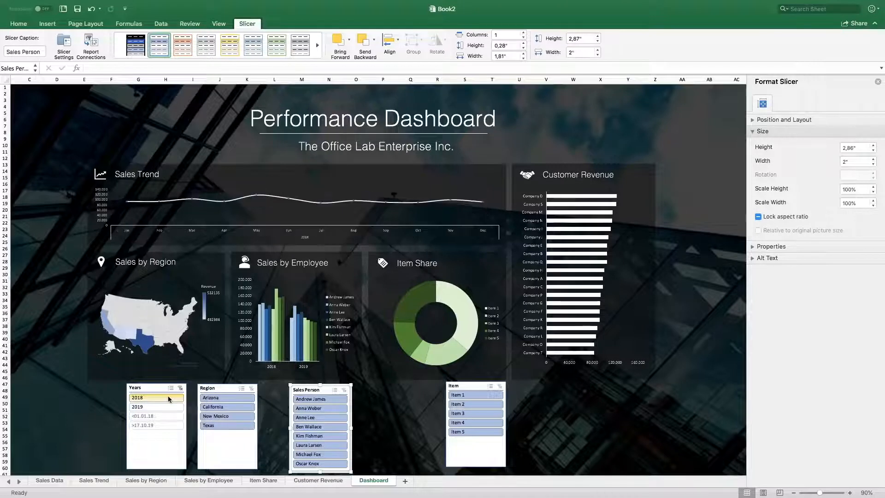
pyautogui.click(162, 405)
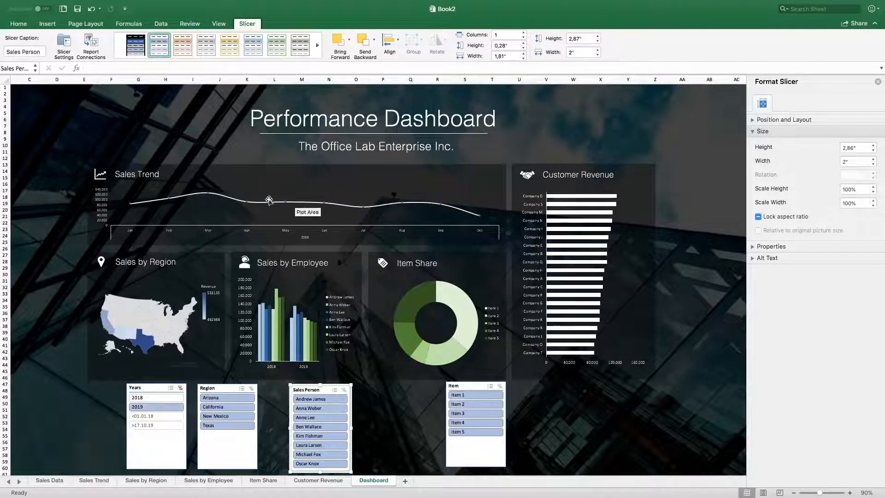
pyautogui.click(180, 389)
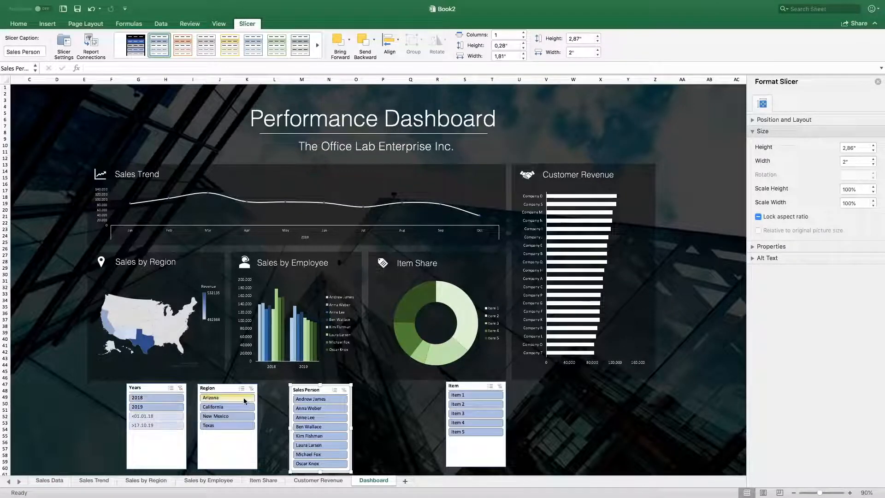
# Test filtering by the Arizona region, the first listed sales person and Item 1, and clear all three slicer filters
pyautogui.click(242, 398)
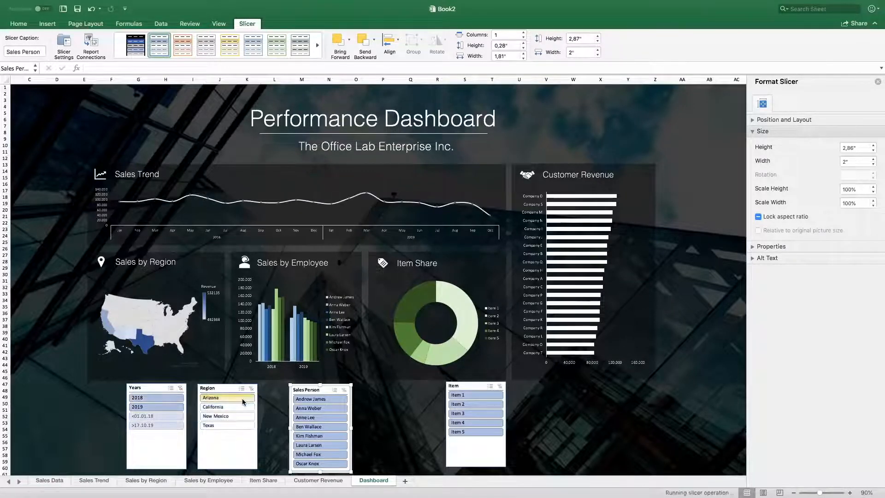
pyautogui.click(322, 399)
pyautogui.click(461, 396)
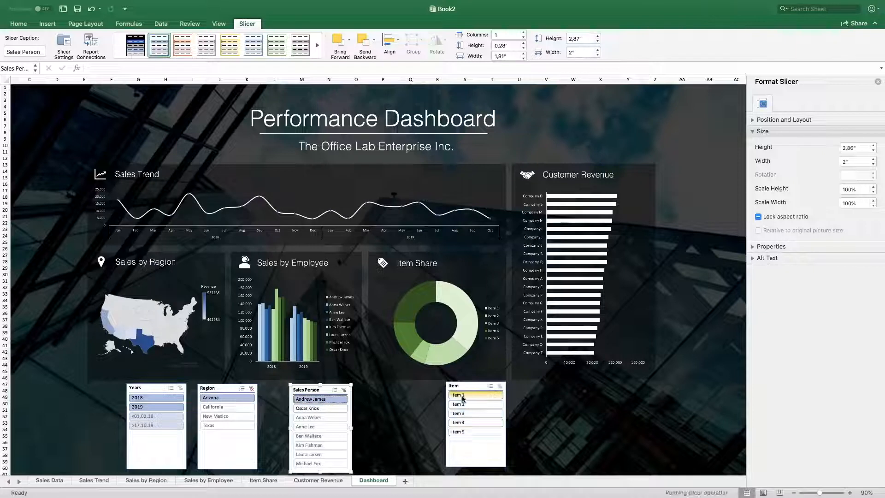
pyautogui.click(499, 389)
pyautogui.click(341, 392)
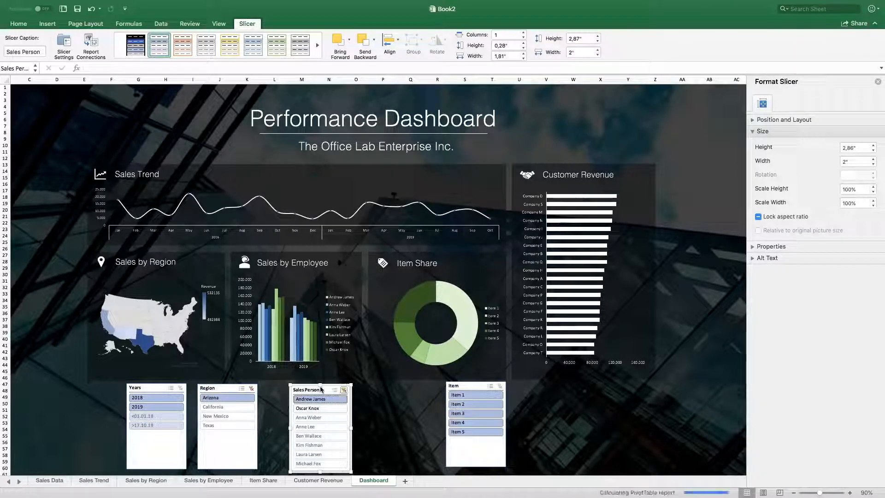
pyautogui.click(249, 390)
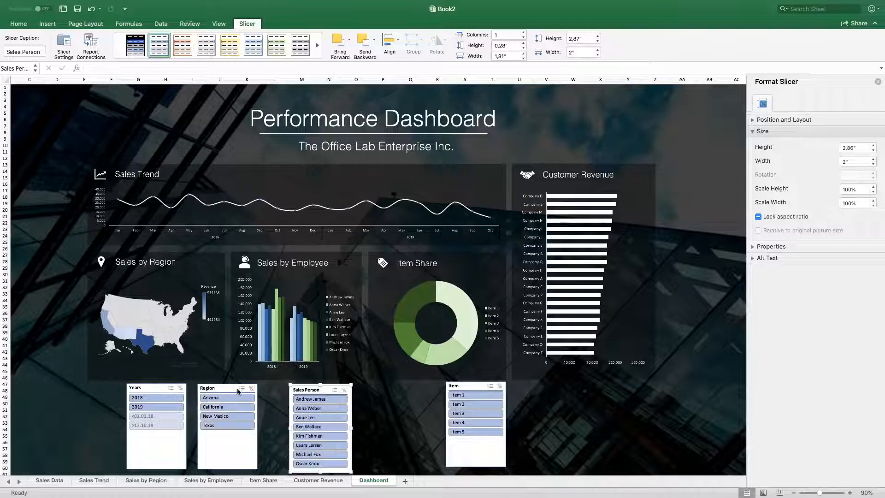
# Connect the Years slicer to the Customer Revenue, Item Share, Sales by Employee and Sales by Region pivot tables as well
pyautogui.click(157, 389)
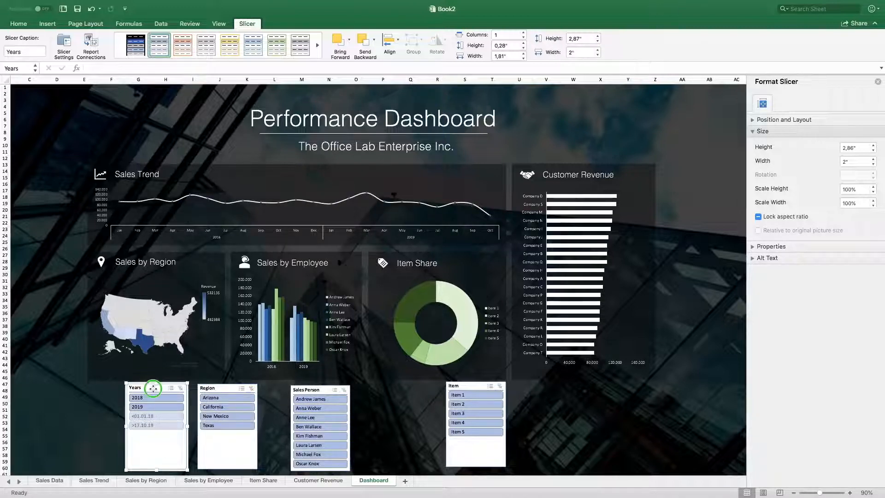
pyautogui.rightClick(154, 390)
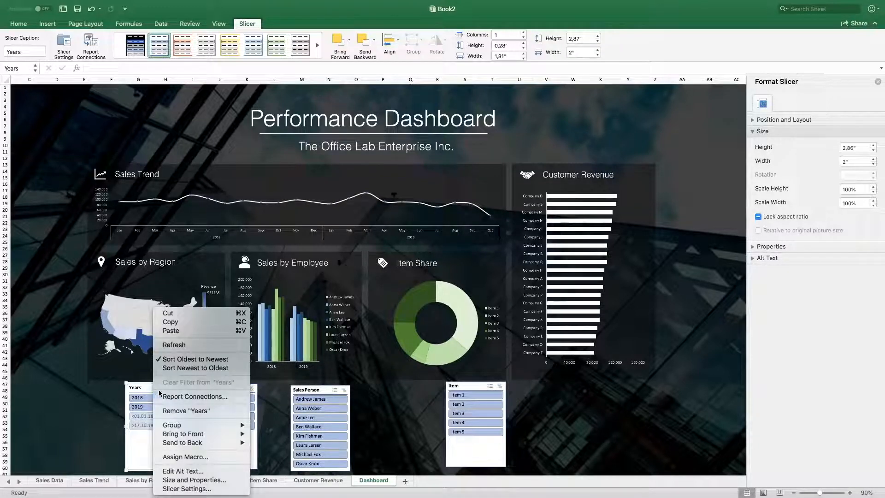
pyautogui.click(172, 396)
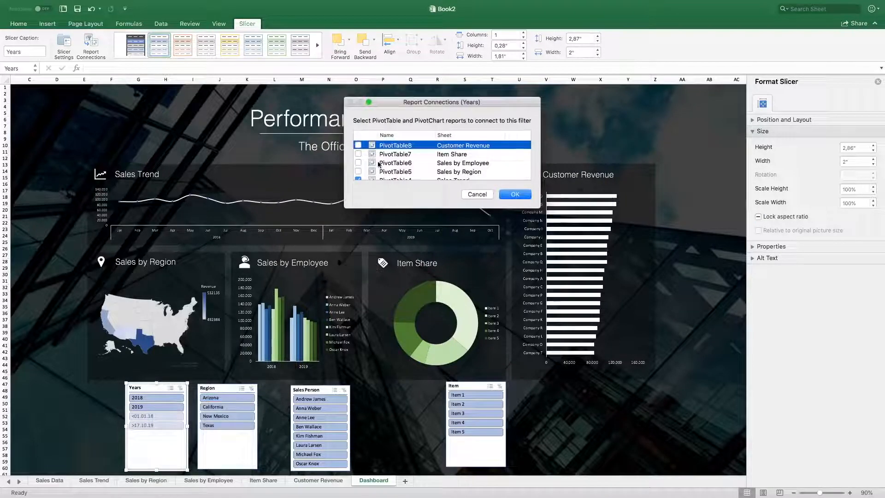
pyautogui.click(358, 172)
pyautogui.click(359, 154)
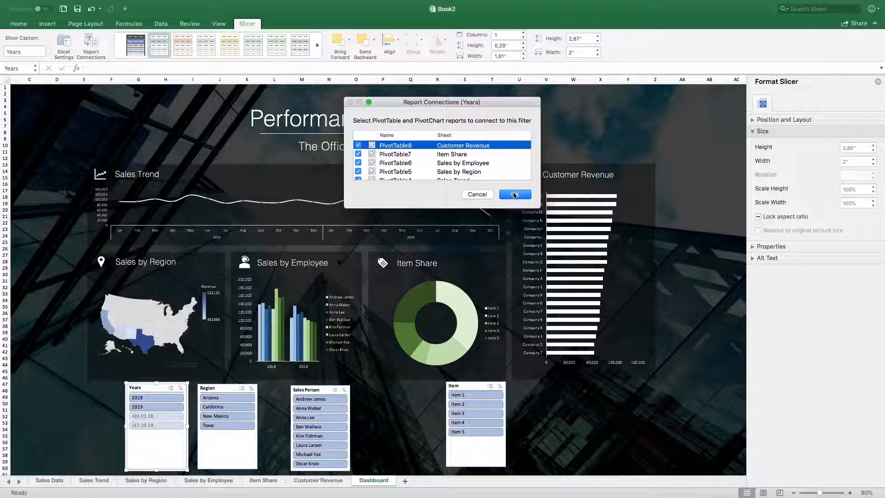
pyautogui.click(515, 195)
# Connect the Region slicer to the pivot tables of all the other dashboard charts
pyautogui.click(224, 391)
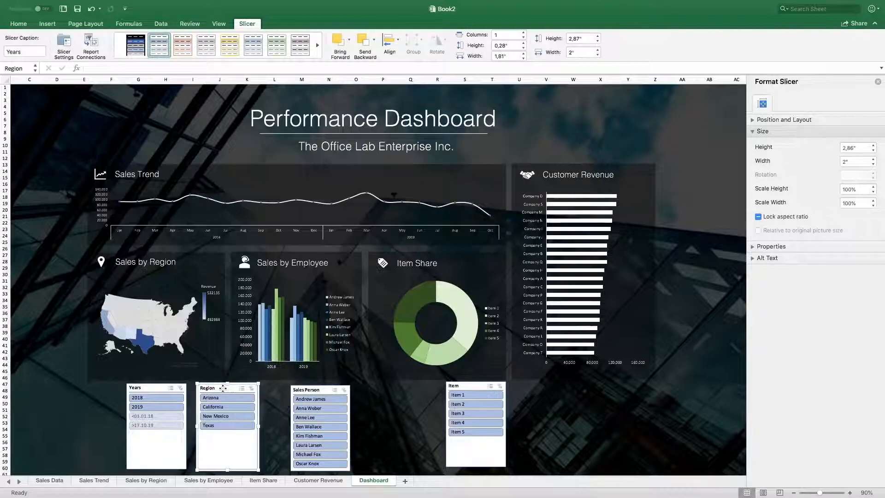
pyautogui.rightClick(223, 392)
pyautogui.click(251, 394)
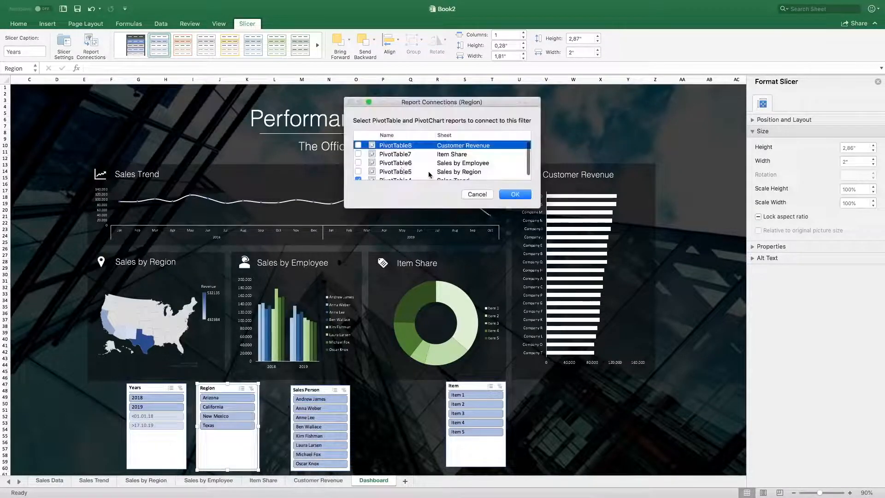
pyautogui.click(358, 162)
pyautogui.click(512, 193)
# Connect the Sales Person slicer to the Sales by Region, Sales by Employee, Item Share and Customer Revenue pivot tables
pyautogui.rightClick(312, 391)
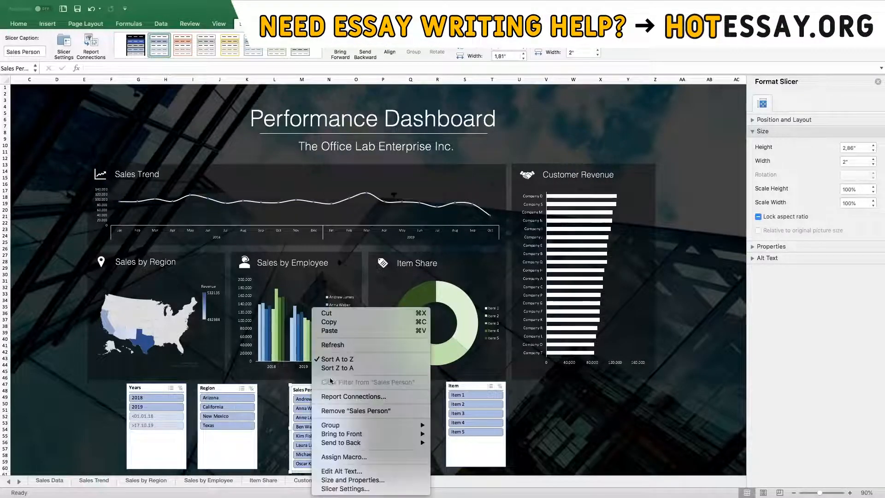
pyautogui.click(339, 396)
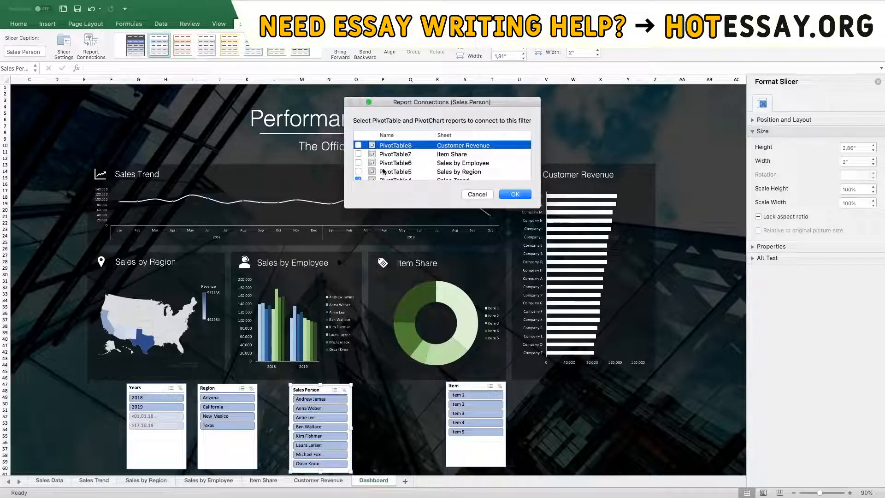
pyautogui.click(358, 172)
pyautogui.click(359, 163)
pyautogui.click(358, 154)
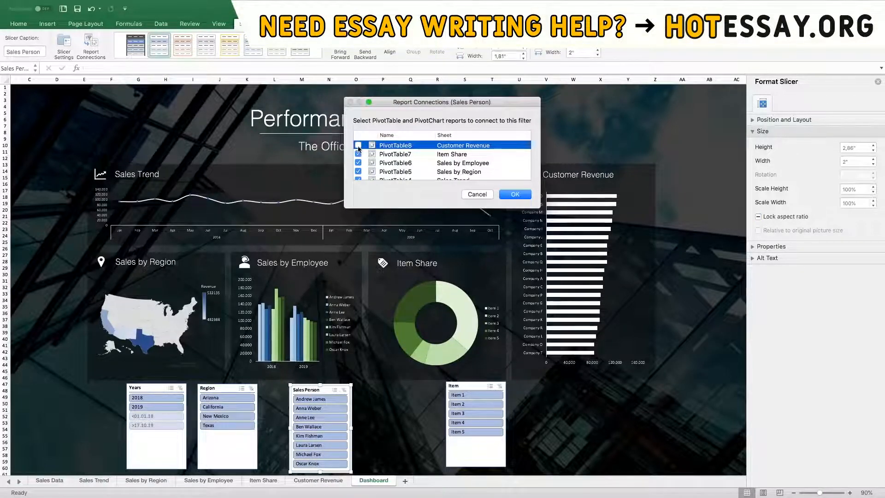
pyautogui.click(514, 194)
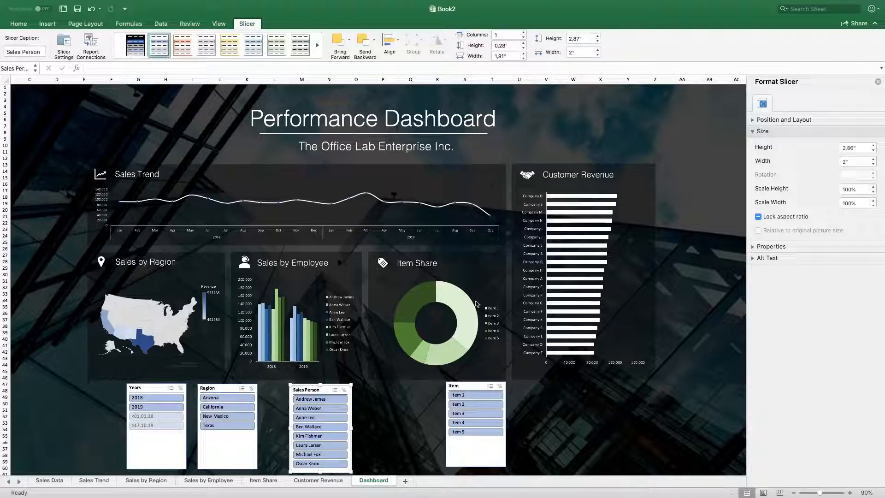
# Connect the Item slicer to the Sales by Region, Sales by Employee, Item Share and Customer Revenue pivot tables
pyautogui.click(464, 386)
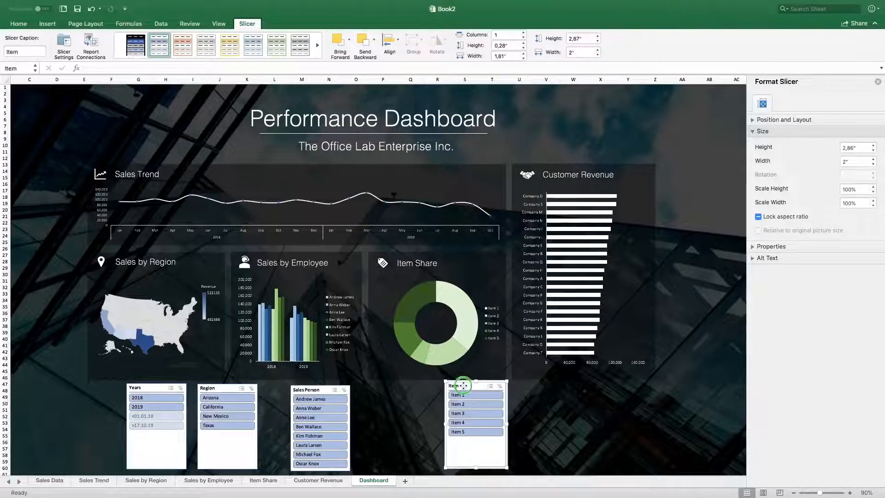
pyautogui.rightClick(464, 387)
pyautogui.click(489, 396)
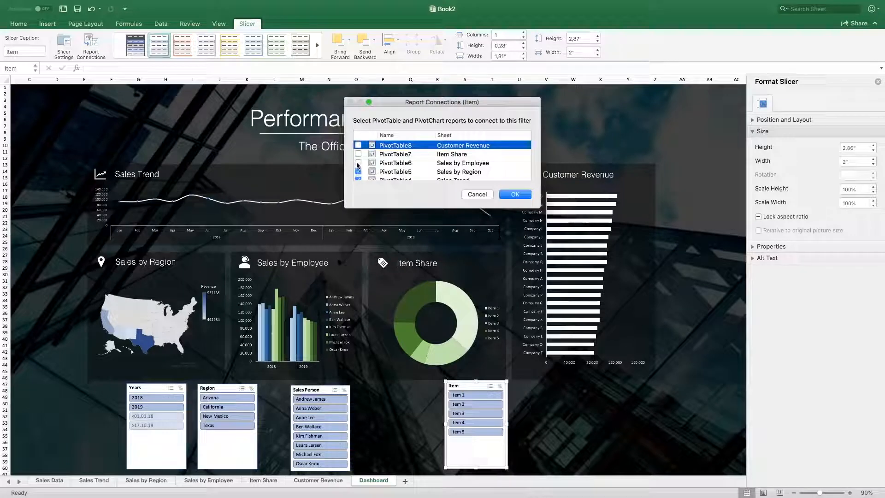
pyautogui.click(358, 145)
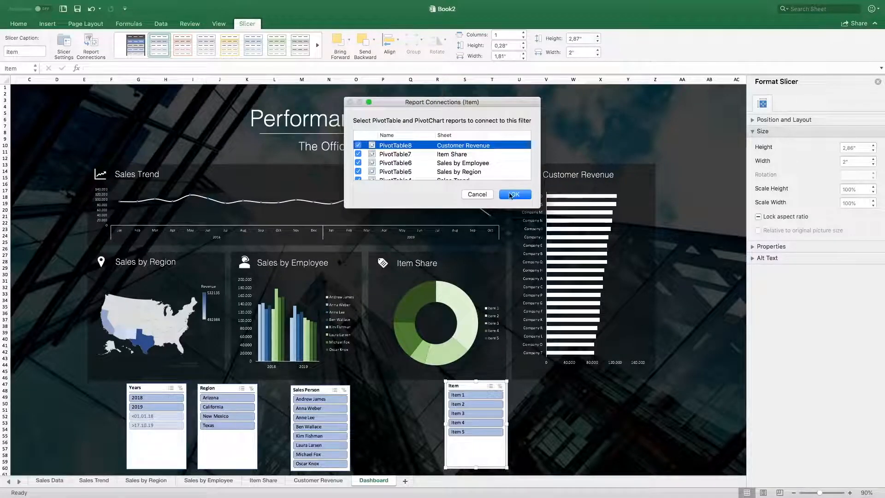
pyautogui.click(515, 194)
# Test the connected Years slicer on all charts by filtering to 2018 and to 2019
pyautogui.click(161, 389)
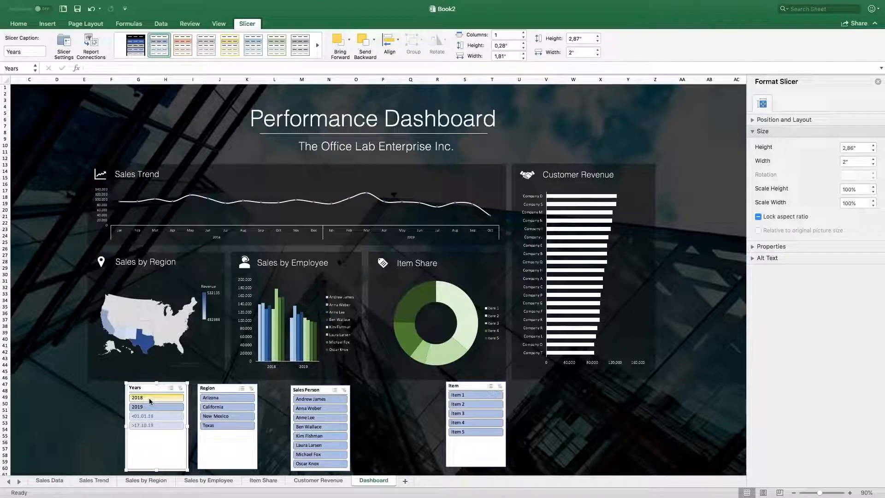
pyautogui.click(148, 397)
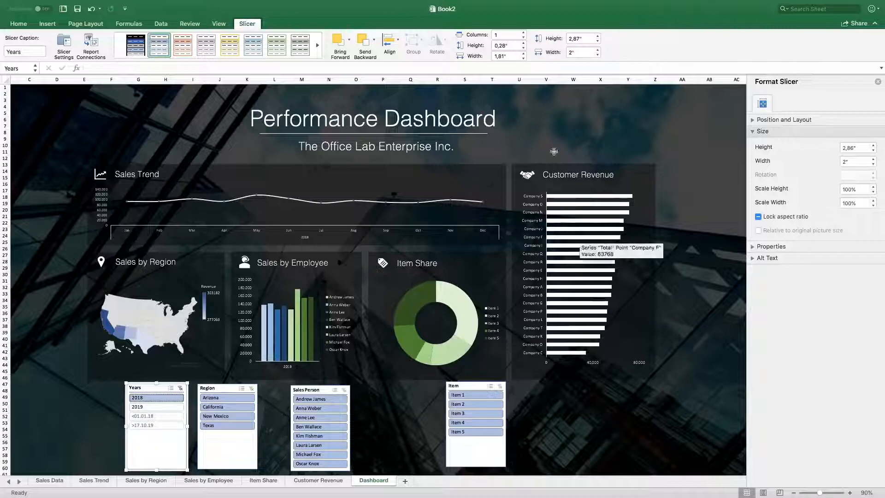
pyautogui.click(142, 407)
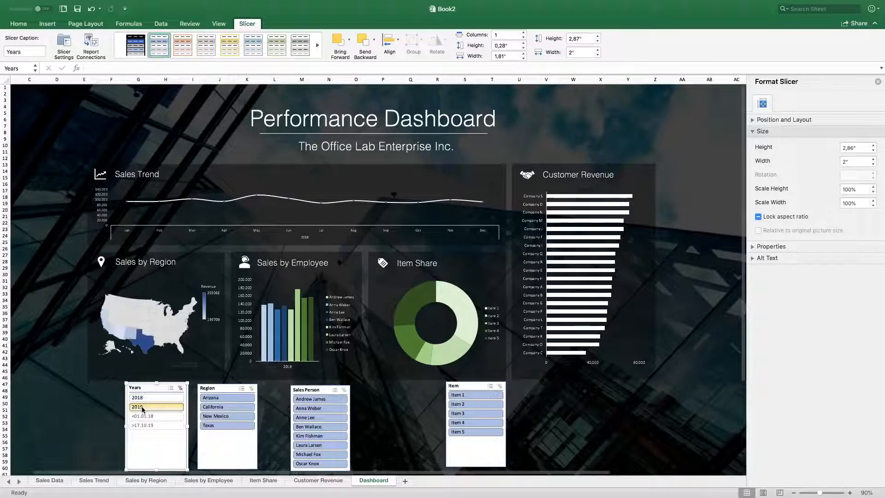
# Test the Region slicer with Arizona, California, New Mexico and Texas, and clear the region and year filters
pyautogui.click(219, 399)
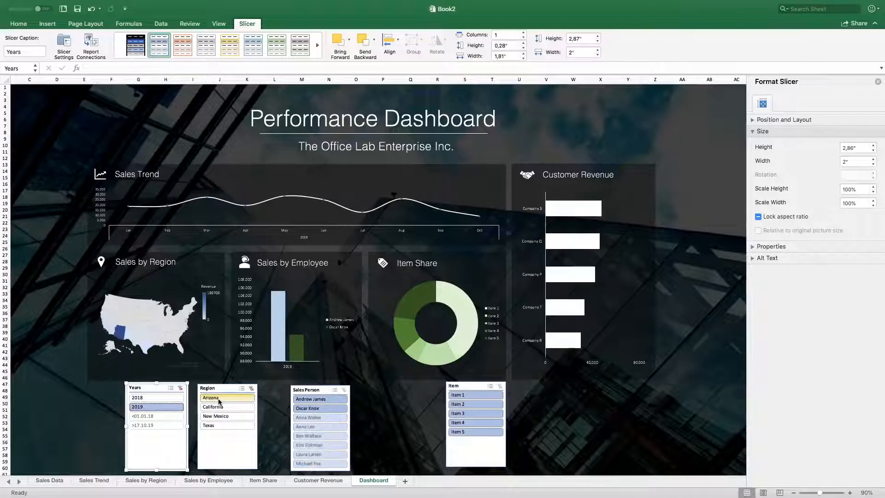
pyautogui.click(226, 407)
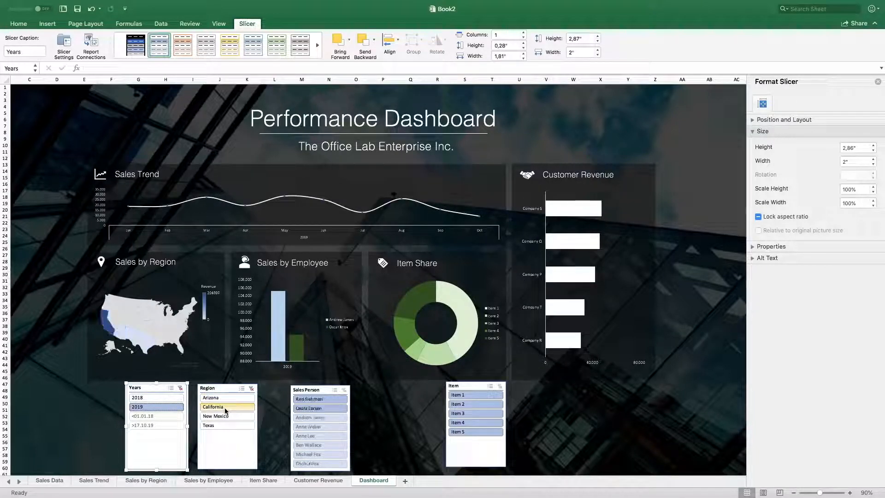
pyautogui.click(228, 417)
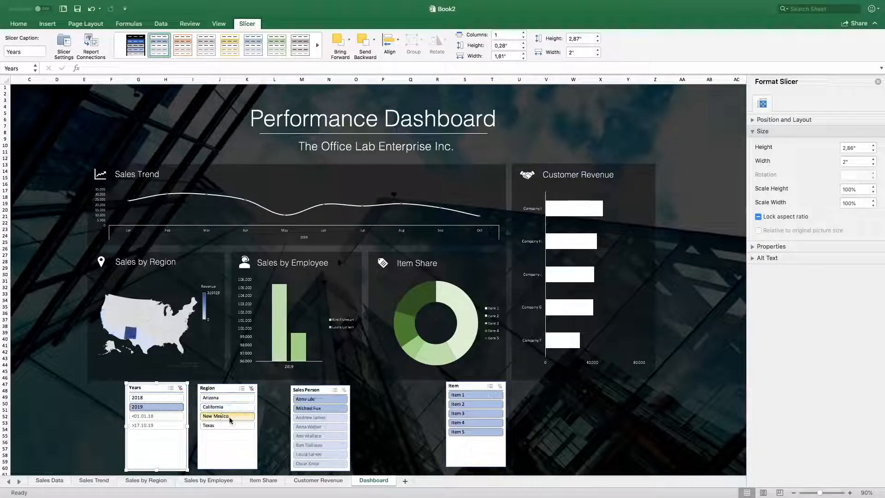
pyautogui.click(226, 424)
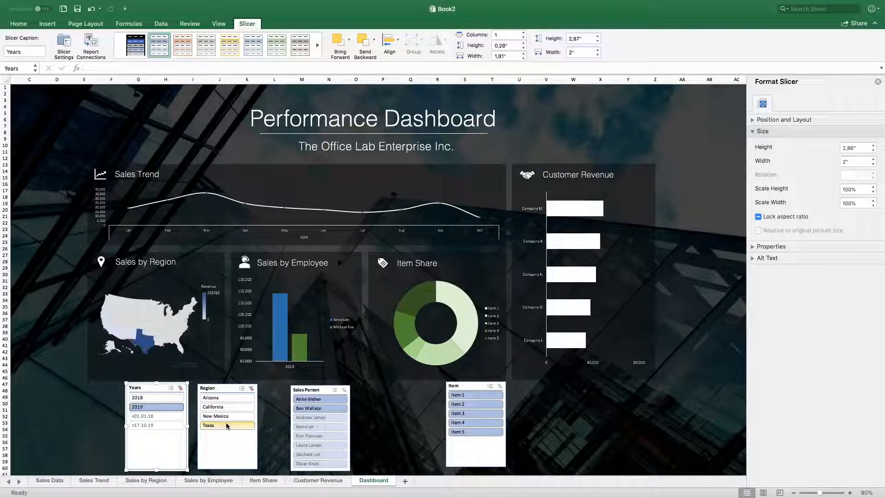
pyautogui.click(252, 389)
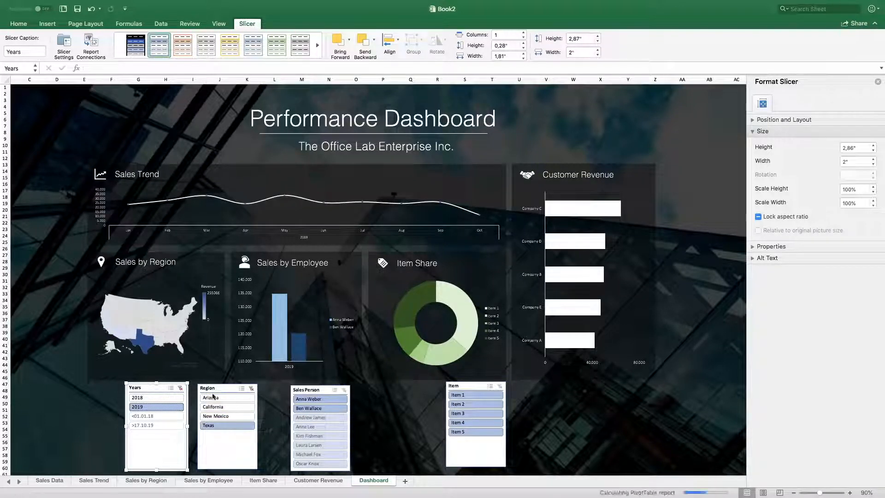
pyautogui.click(179, 388)
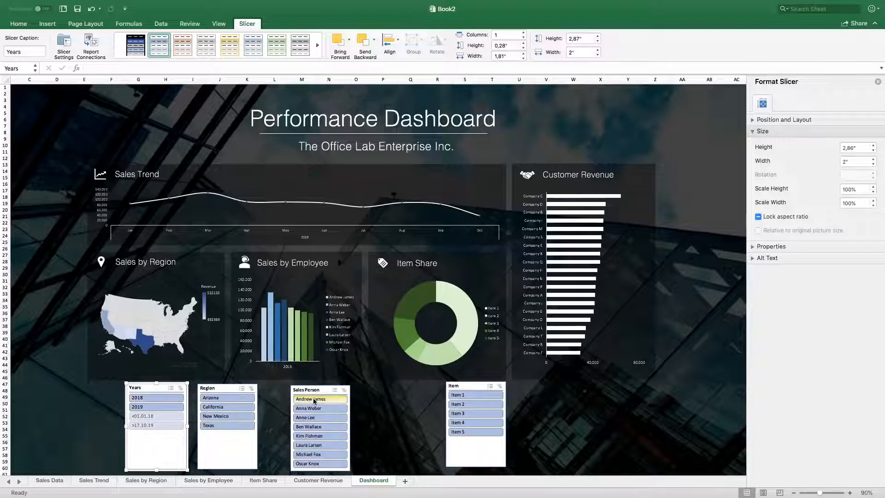
# Test filtering all charts by the first listed sales person and Item 2, and clear both slicer filters
pyautogui.click(314, 400)
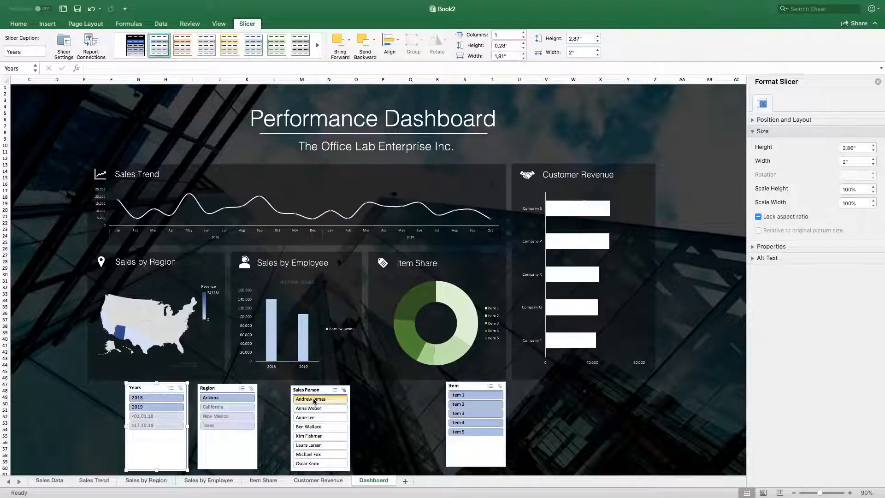
pyautogui.click(466, 404)
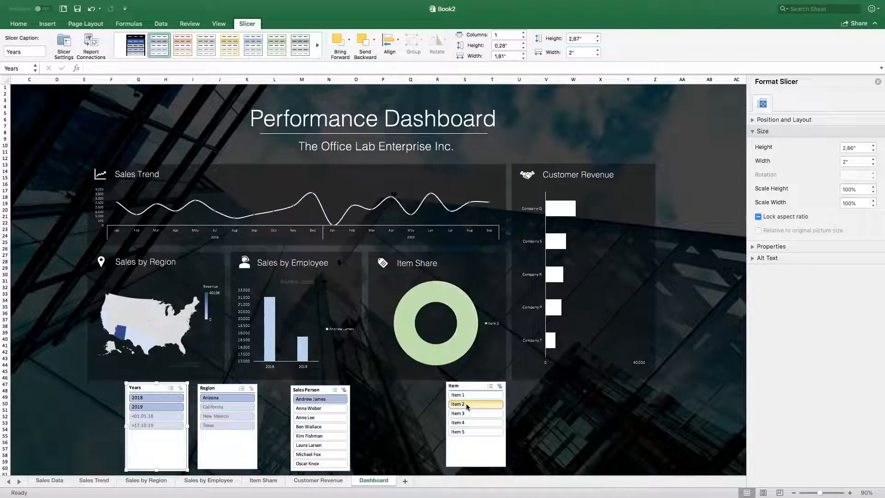
pyautogui.click(500, 386)
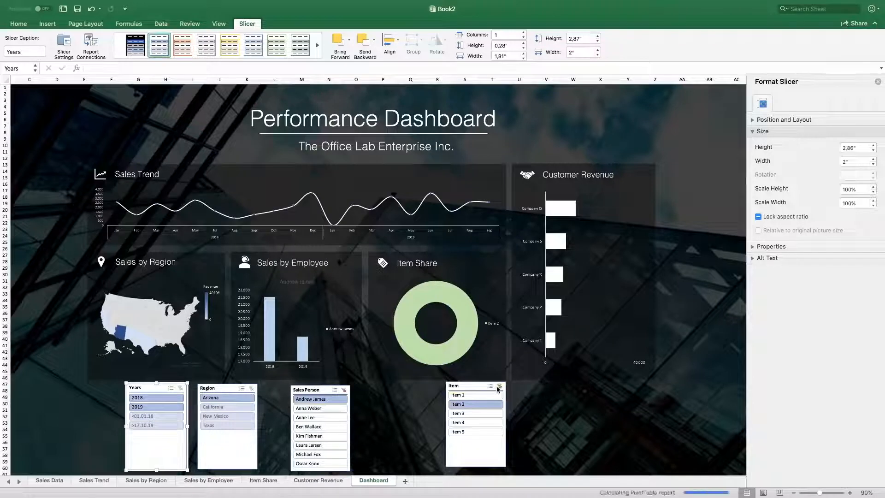
pyautogui.click(344, 390)
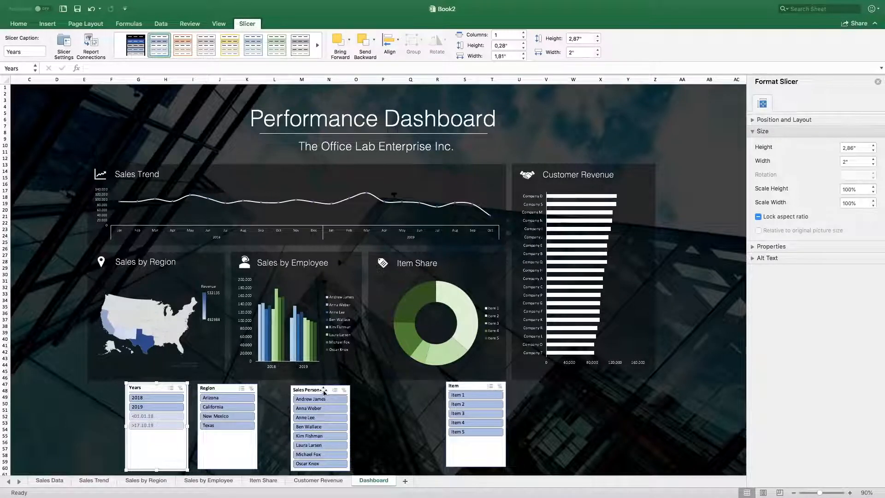
# Duplicate the background rectangle of the Sales by Region panel and set the copy's height to 2,05"
pyautogui.click(323, 391)
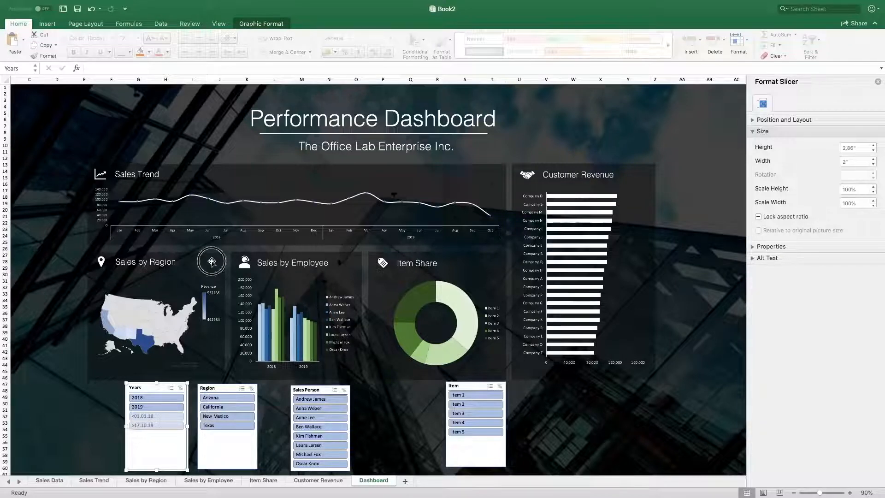
pyautogui.click(212, 262)
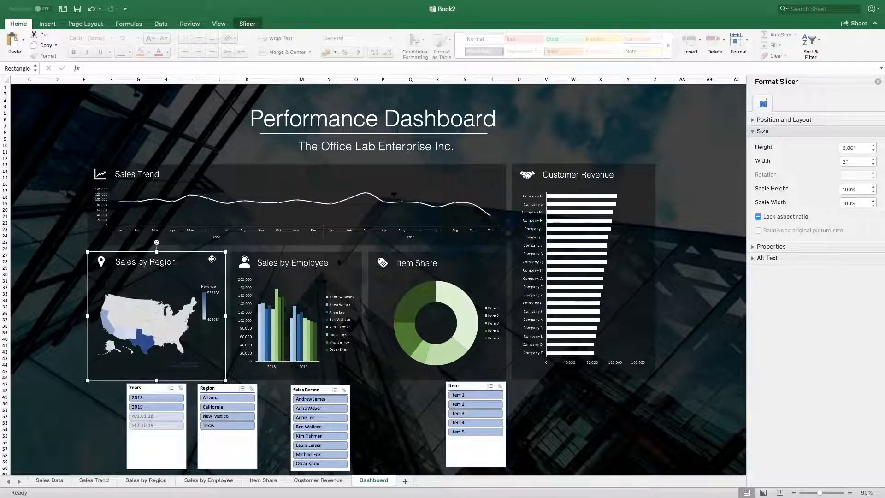
pyautogui.moveTo(212, 259); pyautogui.dragTo(199, 300)
pyautogui.moveTo(158, 407); pyautogui.dragTo(161, 348)
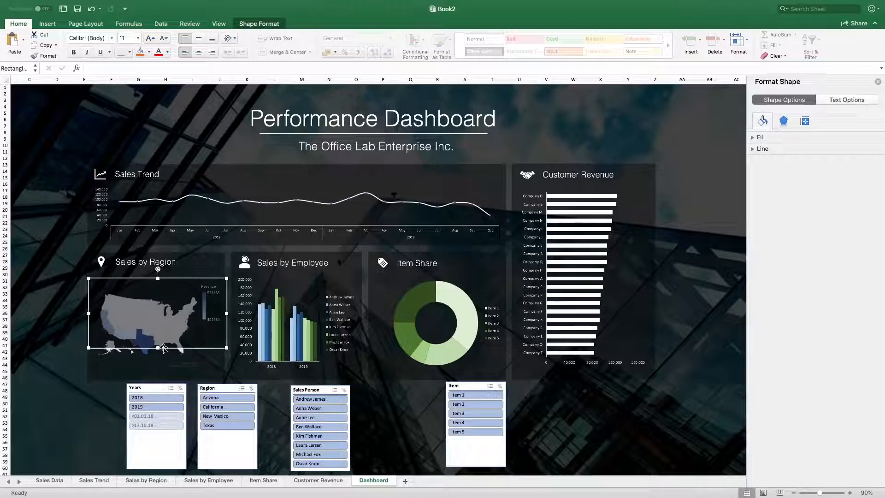
pyautogui.click(804, 122)
pyautogui.click(853, 154)
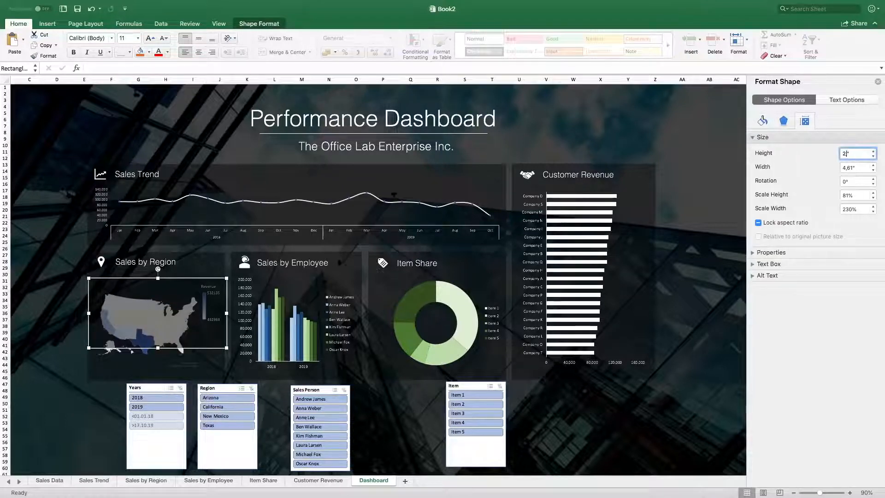
pyautogui.press('Return')
# Place the copied rectangle over the slicers, stretched across the dashboard's full width, and set its fill transparency to 0%
pyautogui.moveTo(178, 309); pyautogui.dragTo(657, 399)
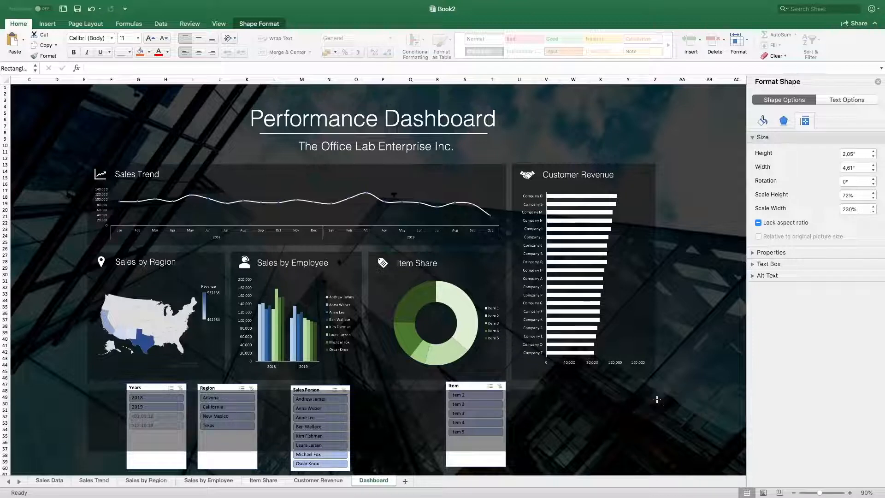
pyautogui.click(763, 121)
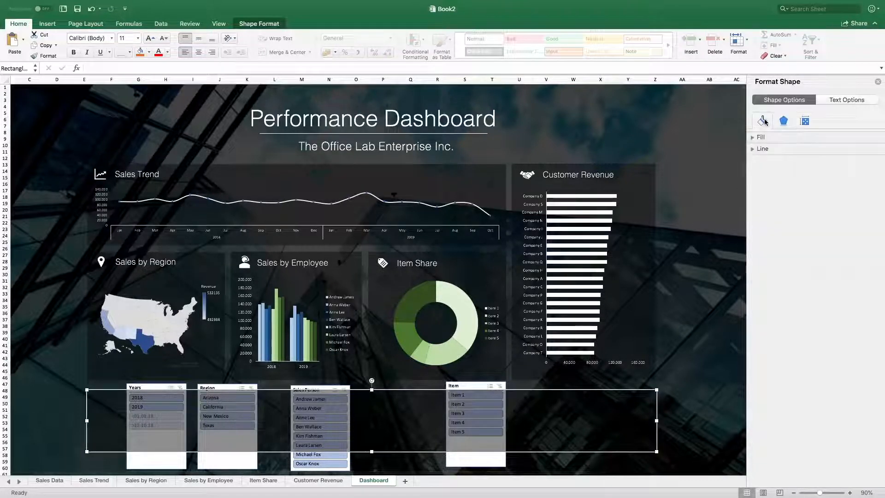
pyautogui.click(763, 141)
pyautogui.moveTo(825, 221); pyautogui.dragTo(791, 219)
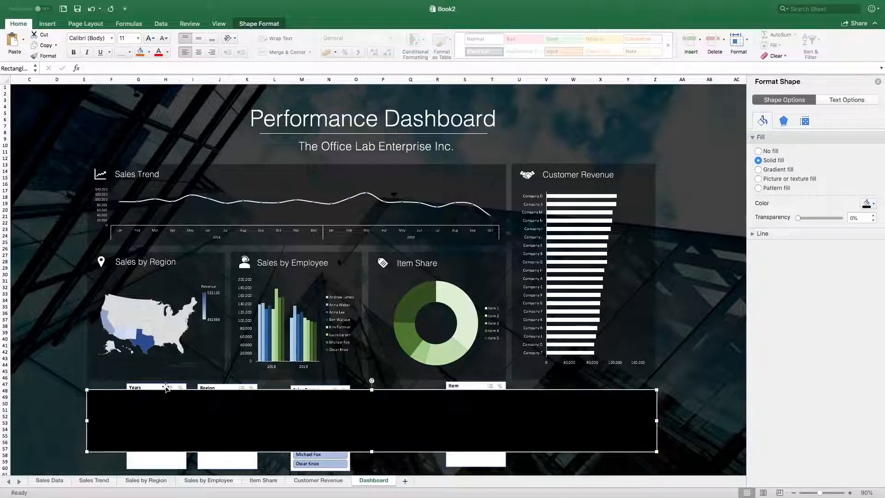
# Duplicate the Sales by Region title, place the copy in the upper-left corner of the black panel, and change its text to "Filters"
pyautogui.click(137, 266)
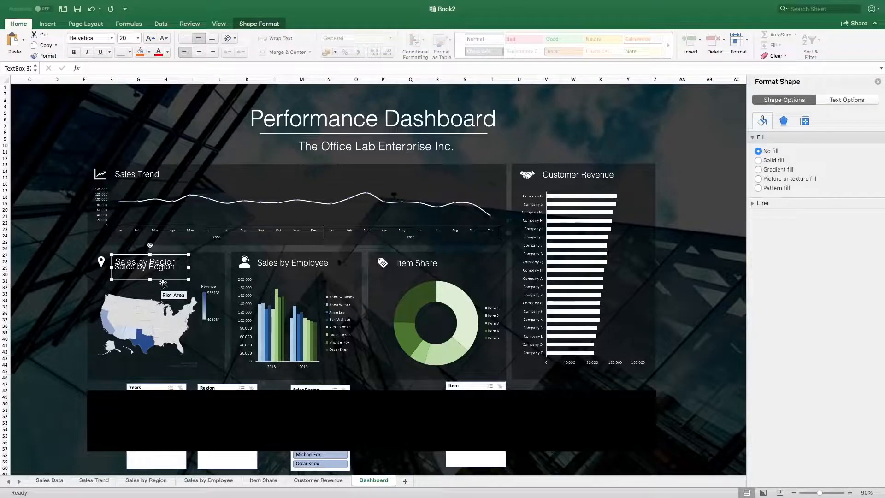
pyautogui.moveTo(159, 278); pyautogui.dragTo(164, 412)
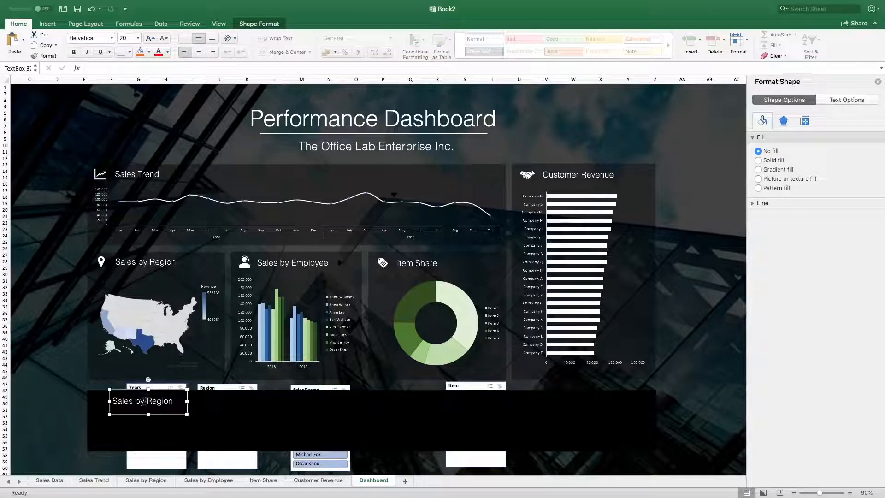
pyautogui.tripleClick(146, 401)
pyautogui.write('Filters')
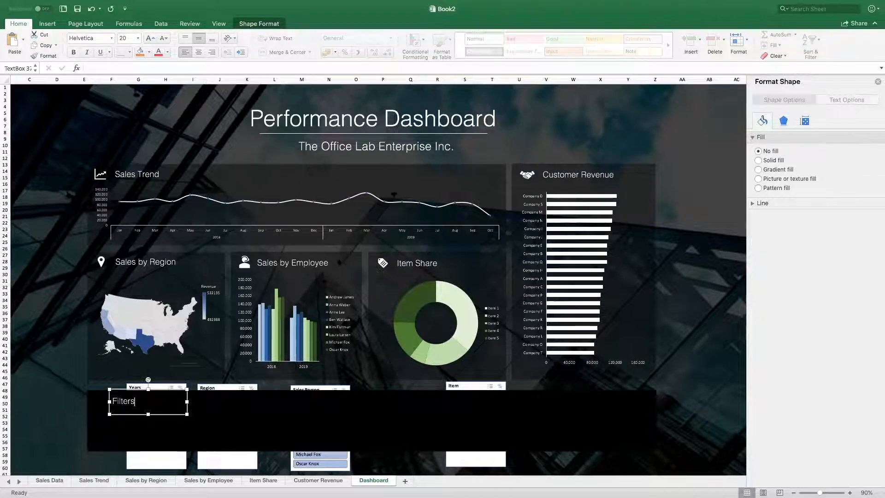
# Paste the white gear icon and place it directly left of the Filters title, aligned with the other heading icons
pyautogui.click(339, 263)
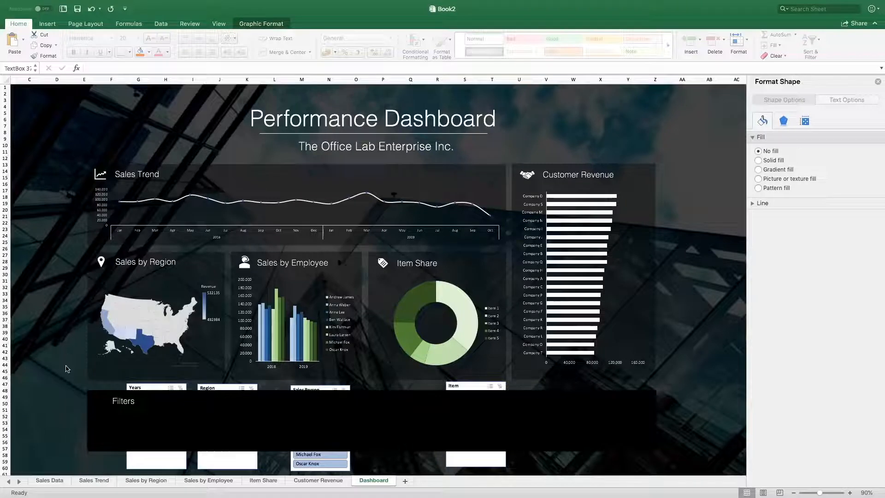
pyautogui.click(115, 401)
pyautogui.hotkey('ctrl', 'v')
pyautogui.moveTo(115, 404); pyautogui.dragTo(99, 408)
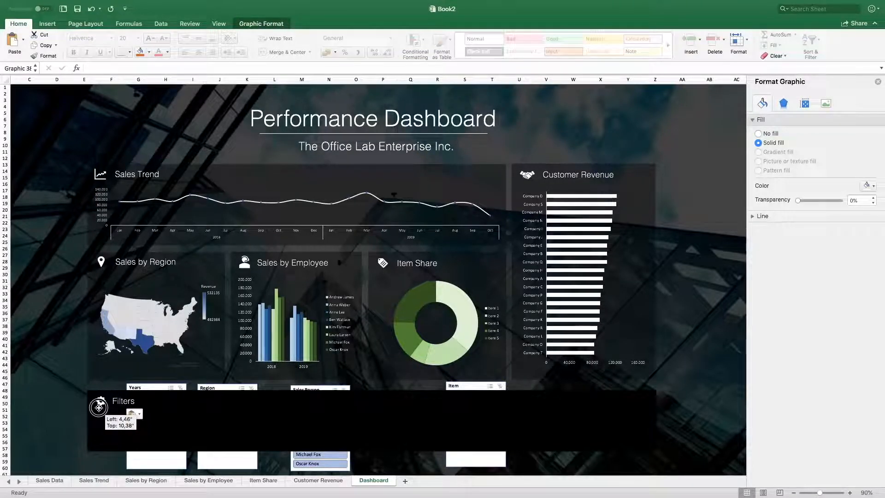
pyautogui.moveTo(98, 407); pyautogui.dragTo(100, 409)
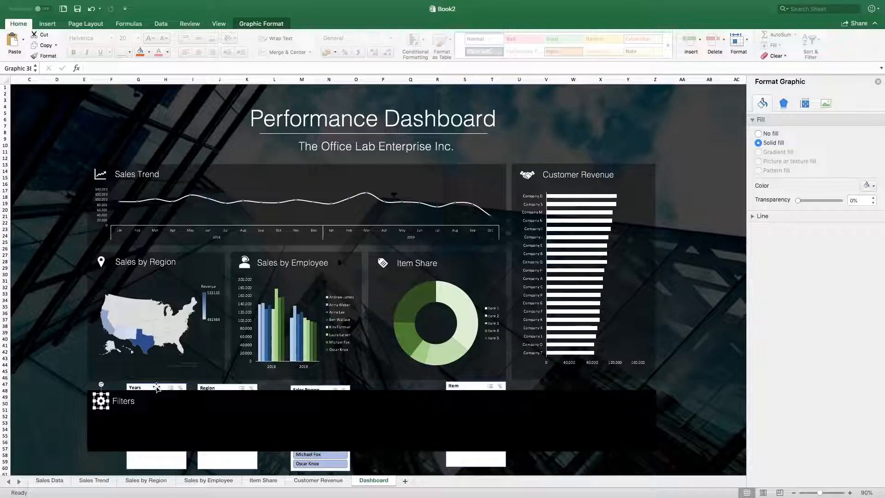
# Apply the black custom slicer style to the Years, Region, Sales Person and Item slicers together
pyautogui.click(157, 389)
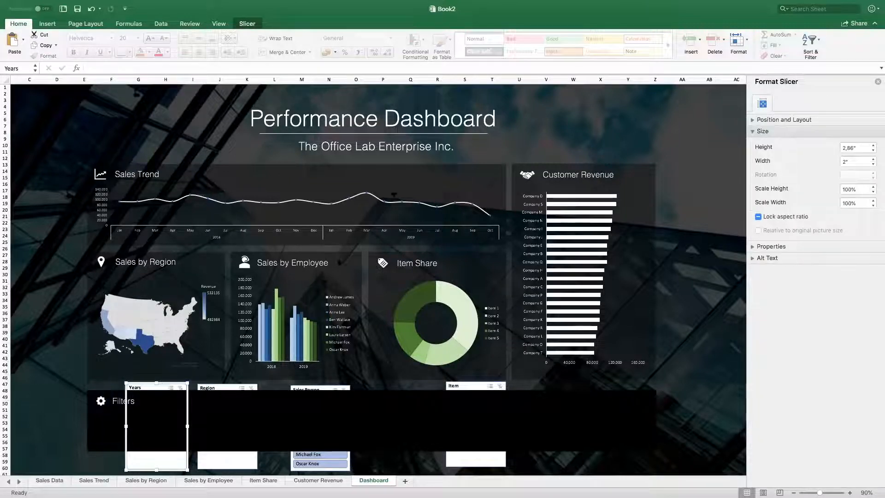
pyautogui.click(248, 24)
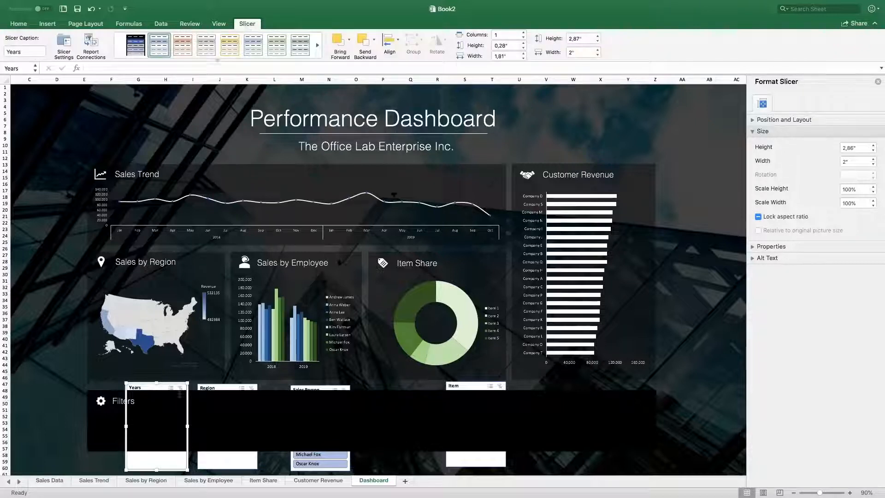
pyautogui.keyDown('shift'); pyautogui.click(221, 390); pyautogui.keyUp('shift')
pyautogui.keyDown('shift'); pyautogui.click(317, 388); pyautogui.keyUp('shift')
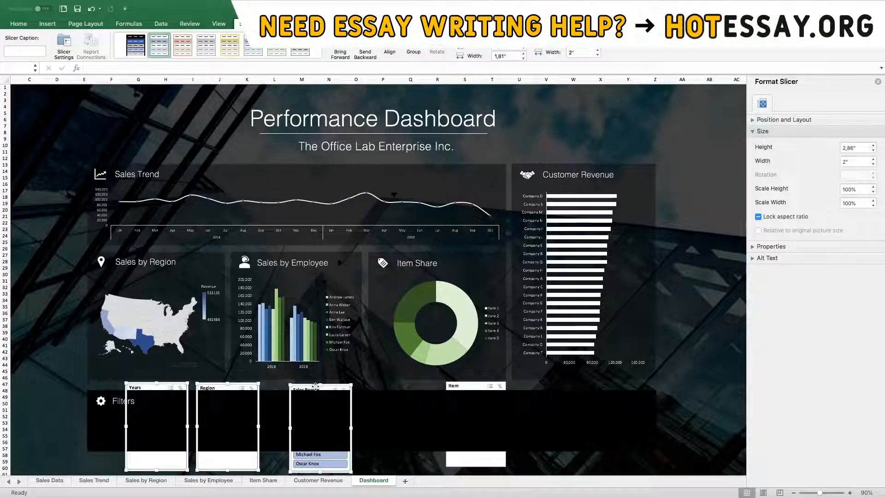
pyautogui.keyDown('shift'); pyautogui.click(462, 386); pyautogui.keyUp('shift')
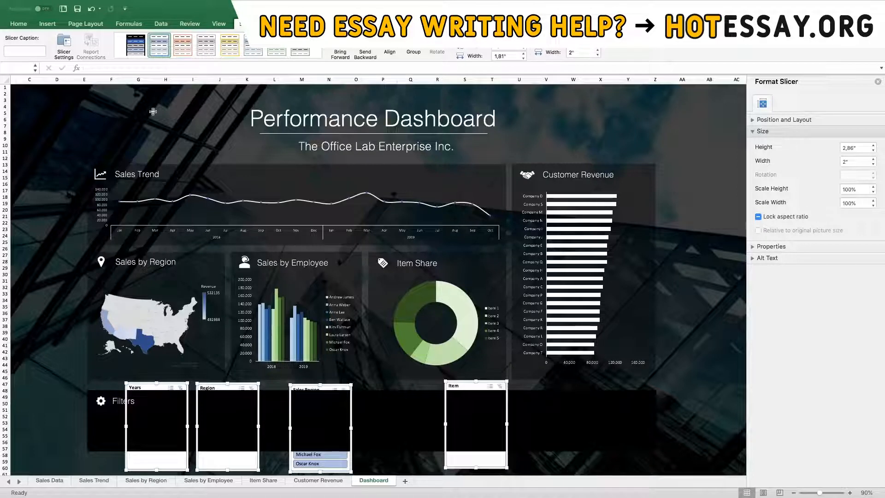
pyautogui.click(137, 45)
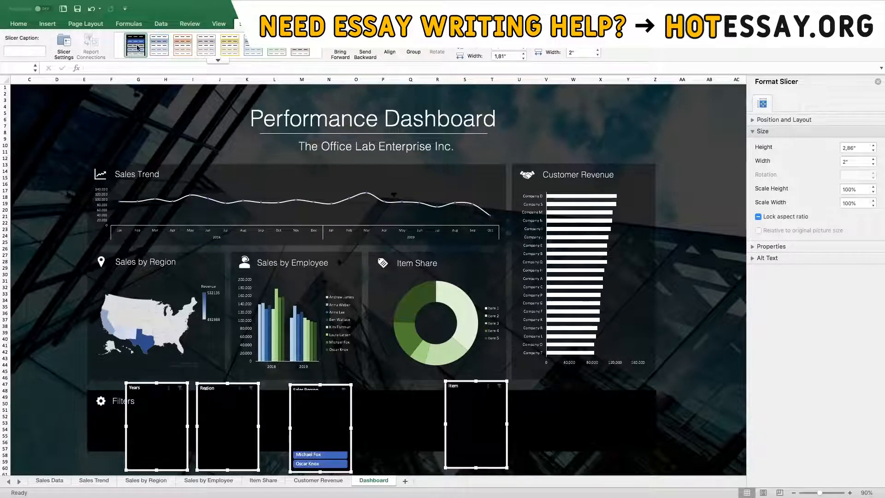
# Bring all four slicers to the front of the black Filters panel
pyautogui.rightClick(169, 385)
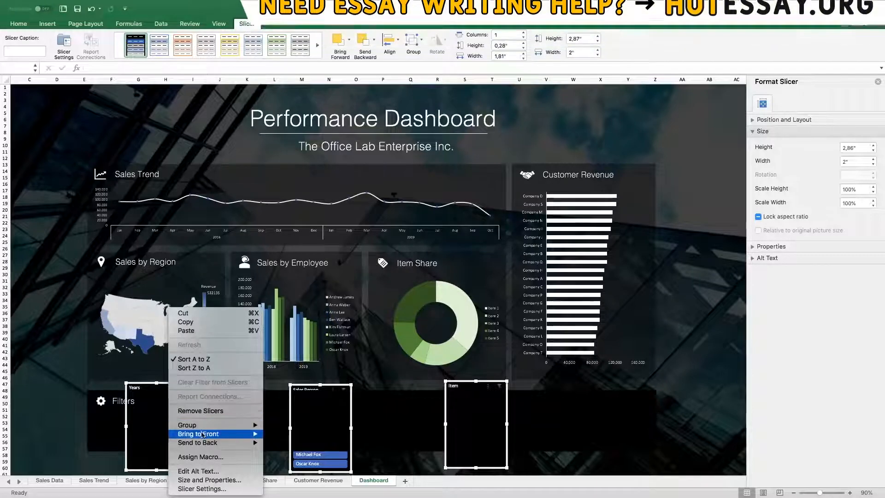
pyautogui.moveTo(249, 434)
pyautogui.click(283, 435)
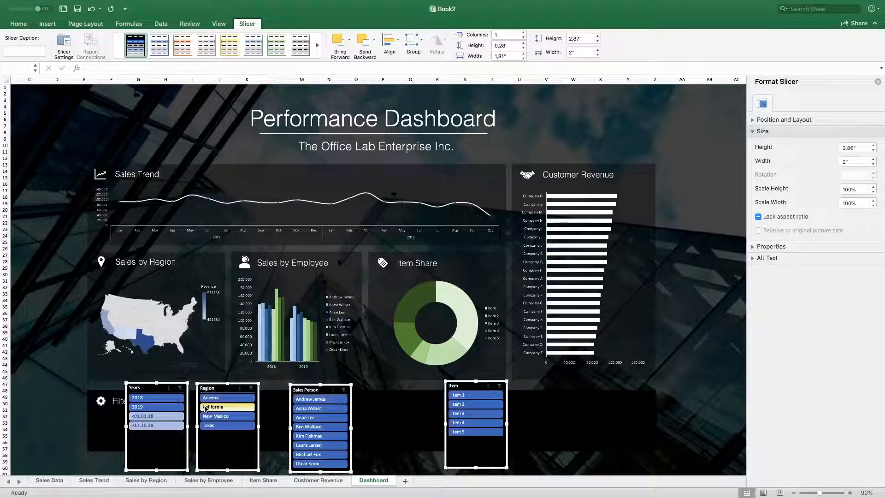
# Set the Years, Region and Sales Person slicers to 4 columns and widen them together to about 4,12"
pyautogui.keyDown('shift'); pyautogui.click(471, 388); pyautogui.keyUp('shift')
pyautogui.click(503, 35)
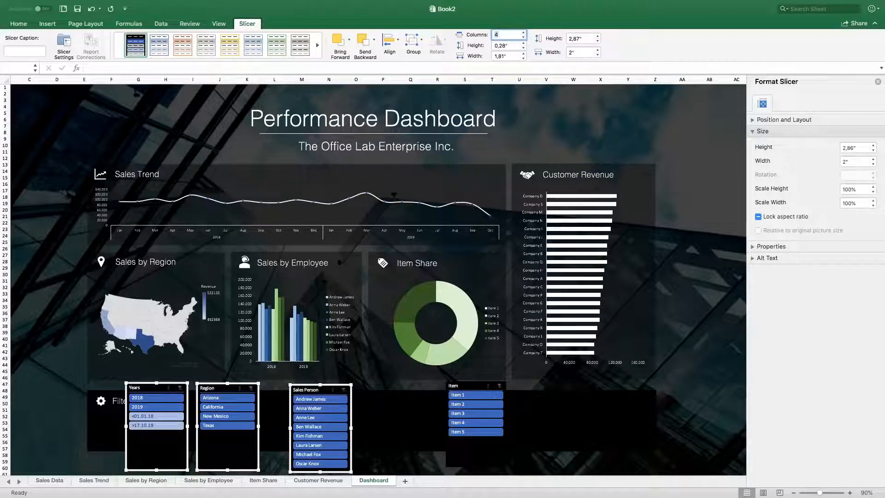
pyautogui.write('4')
pyautogui.press('Return')
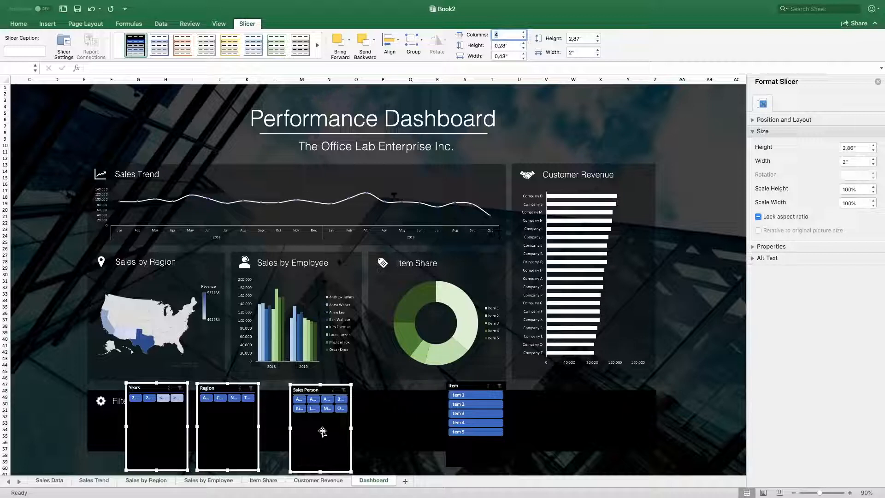
pyautogui.moveTo(187, 425); pyautogui.dragTo(251, 425)
pyautogui.click(46, 405)
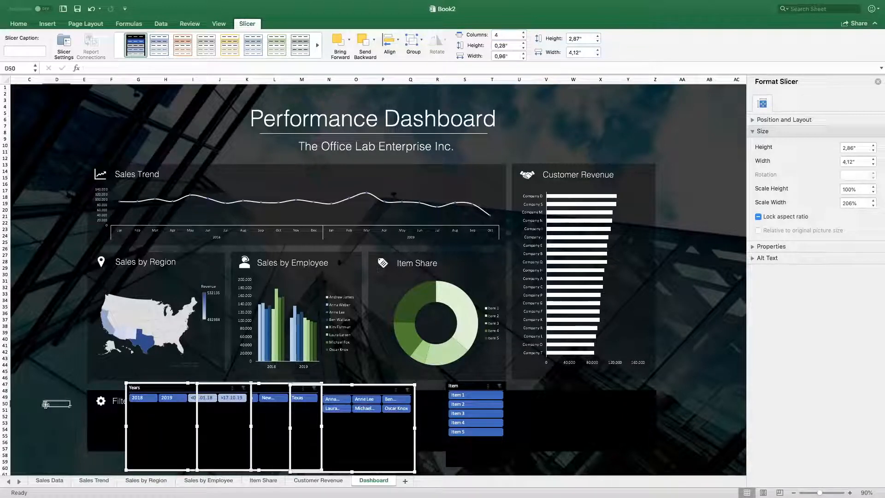
# Shorten the Years slicer to about 0,78" high and place it beneath the Filters title
pyautogui.click(172, 417)
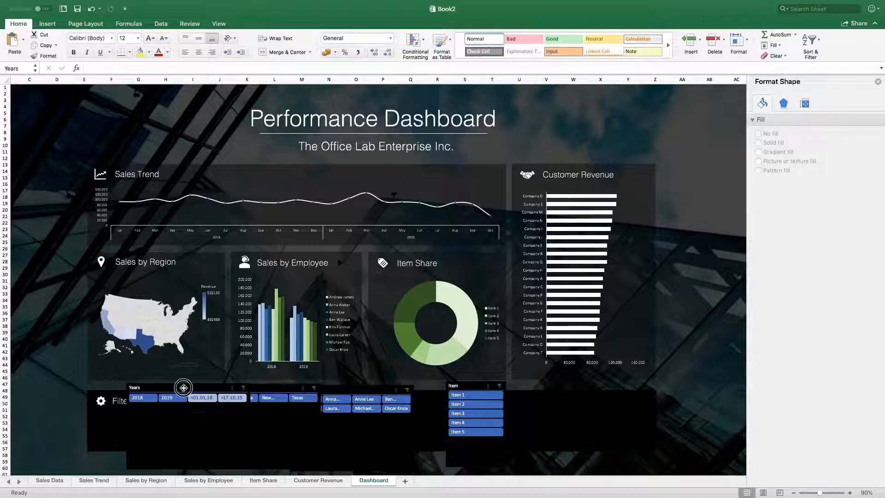
pyautogui.moveTo(184, 387); pyautogui.dragTo(182, 364)
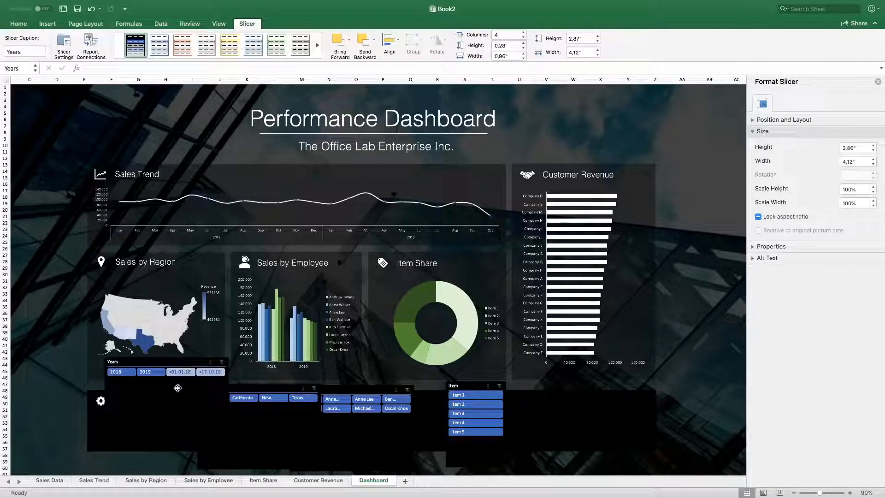
pyautogui.moveTo(165, 444); pyautogui.dragTo(177, 419)
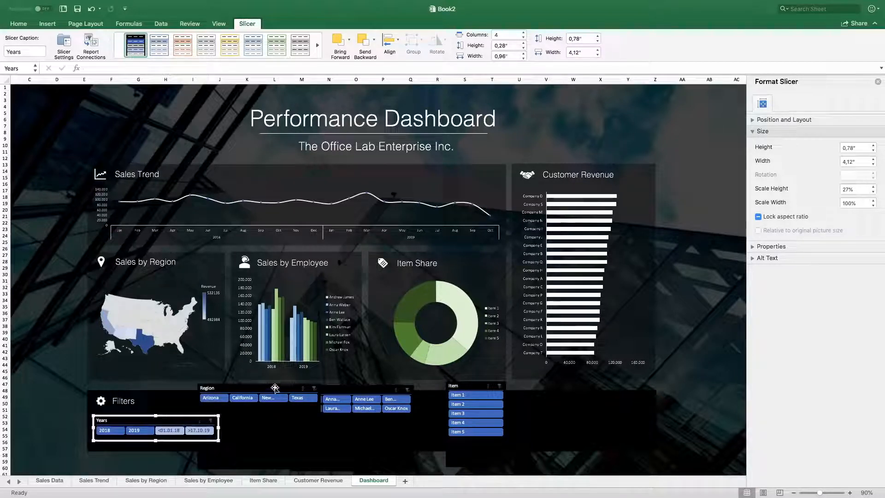
# Spread the Item and Sales Person slicers toward the right end of the Filters panel so they no longer overlap
pyautogui.moveTo(468, 387); pyautogui.dragTo(609, 387)
pyautogui.click(357, 390)
pyautogui.moveTo(357, 390); pyautogui.dragTo(489, 390)
# Resize the Region slicer to about 0,77" high and 4,53" wide, and place it right of the Years slicer
pyautogui.moveTo(273, 385); pyautogui.dragTo(338, 391)
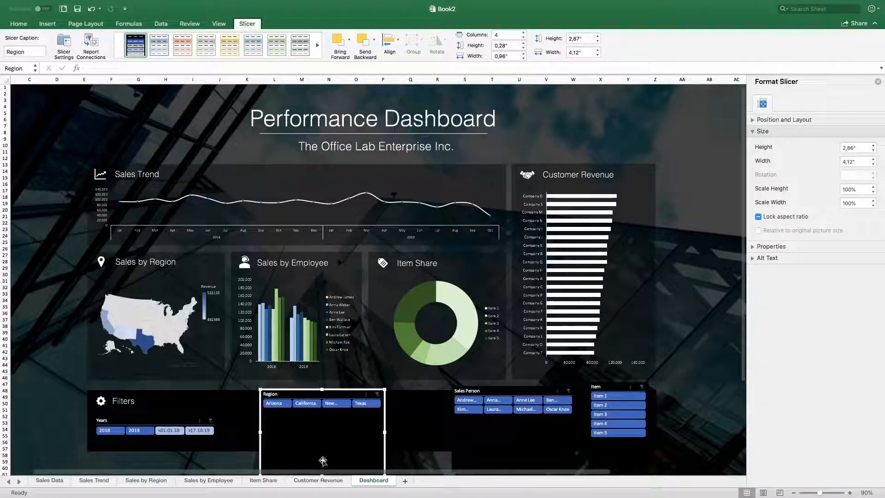
pyautogui.moveTo(338, 420); pyautogui.dragTo(341, 403)
pyautogui.moveTo(325, 458); pyautogui.dragTo(320, 419)
pyautogui.press('Down')
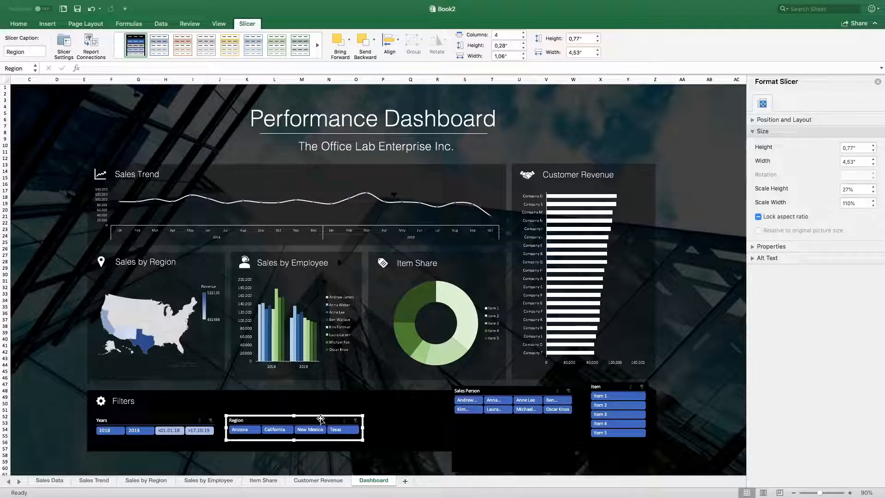
# Move the Sales Person slicer onto the Filters panel beside Region, and raise the Years and Region slicers slightly
pyautogui.moveTo(493, 388); pyautogui.dragTo(433, 411)
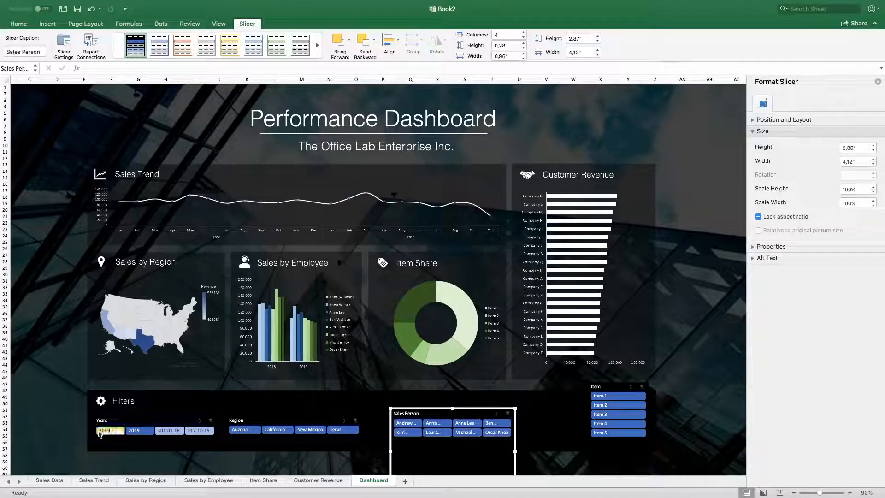
pyautogui.moveTo(136, 421); pyautogui.dragTo(137, 419)
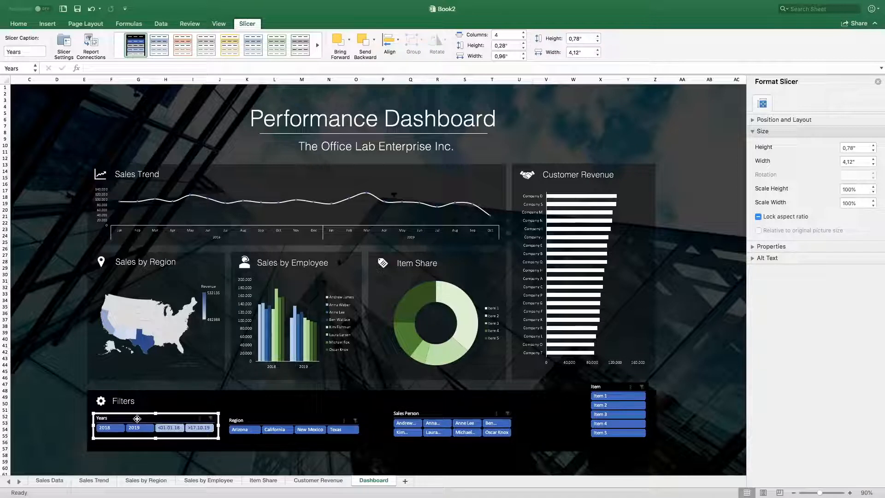
pyautogui.moveTo(272, 418); pyautogui.dragTo(272, 416)
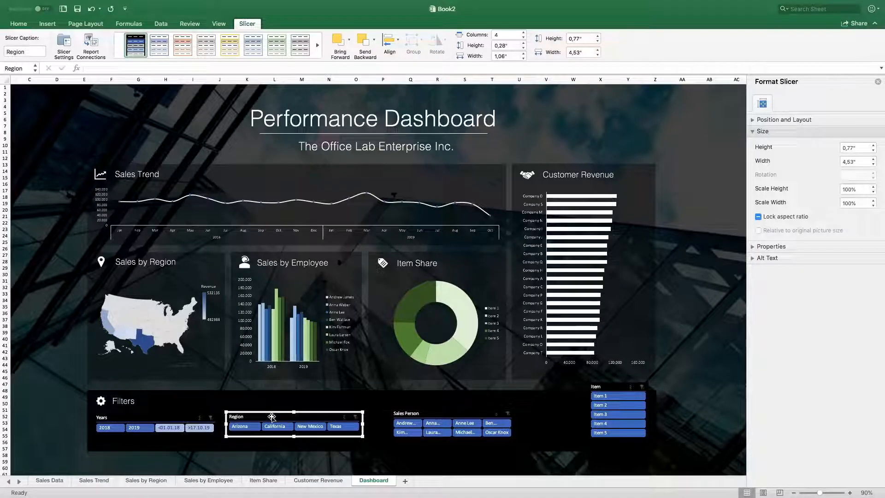
# Resize the Sales Person slicer to about 1,1" high and 5,1" wide, and place it close to the Region slicer
pyautogui.click(446, 417)
pyautogui.moveTo(517, 453); pyautogui.dragTo(544, 453)
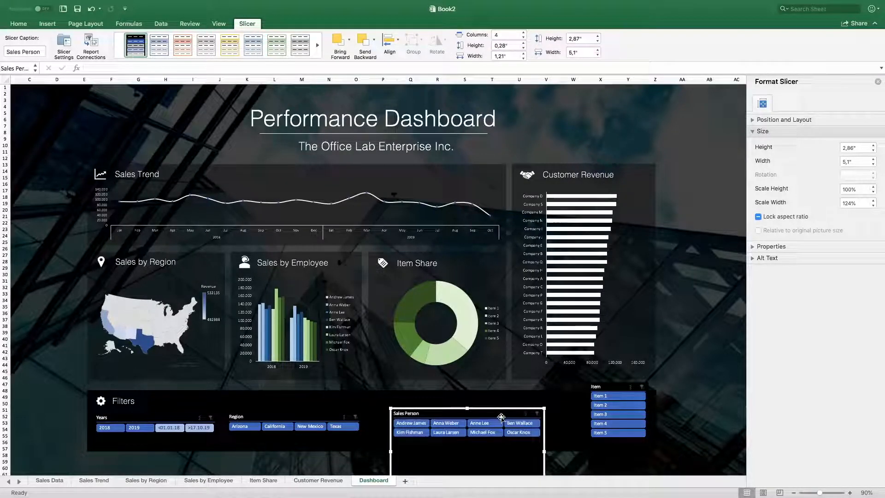
pyautogui.moveTo(482, 416); pyautogui.dragTo(482, 346)
pyautogui.moveTo(467, 426)
pyautogui.mouseDown()
pyautogui.moveTo(466, 368)
pyautogui.moveTo(486, 359)
pyautogui.moveTo(469, 414)
pyautogui.mouseUp()
# Nudge the Region and Sales Person slicers down to line up with the Years slicer
pyautogui.click(297, 417)
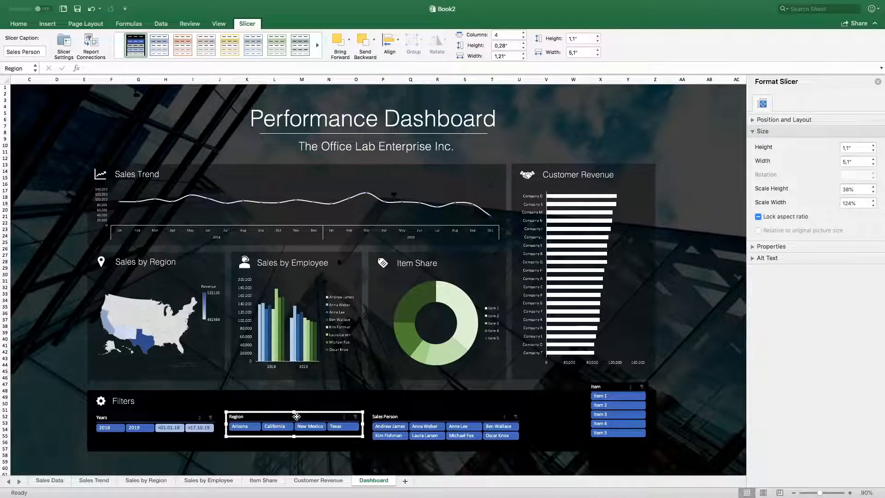
pyautogui.press('Down')
pyautogui.press('Down')
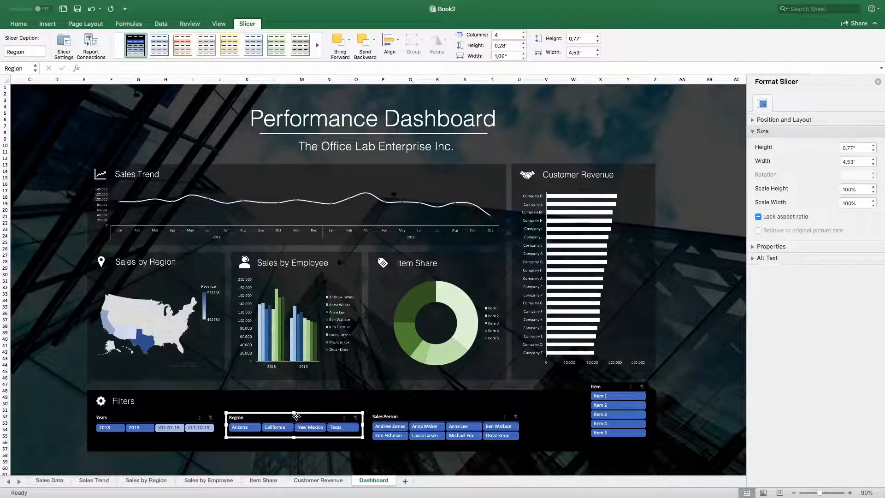
pyautogui.click(417, 416)
pyautogui.press('Down')
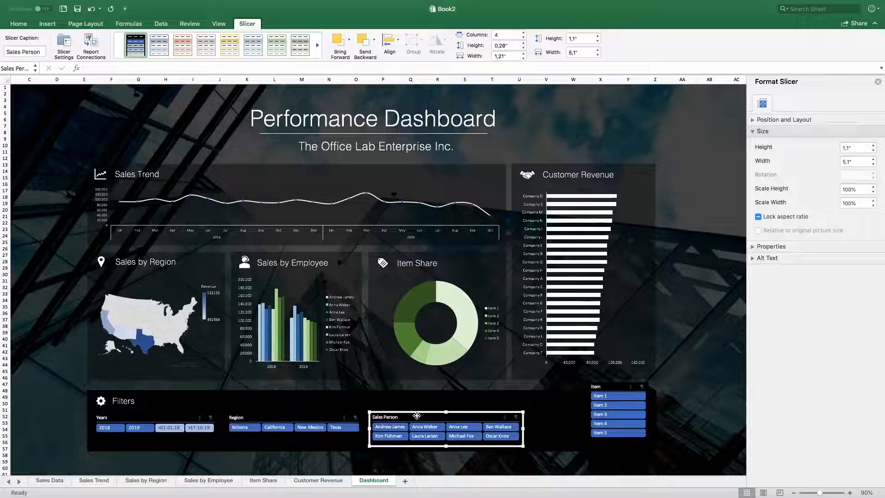
# Set the Item slicer to 3 columns and widen it to about 3,6"
pyautogui.click(613, 387)
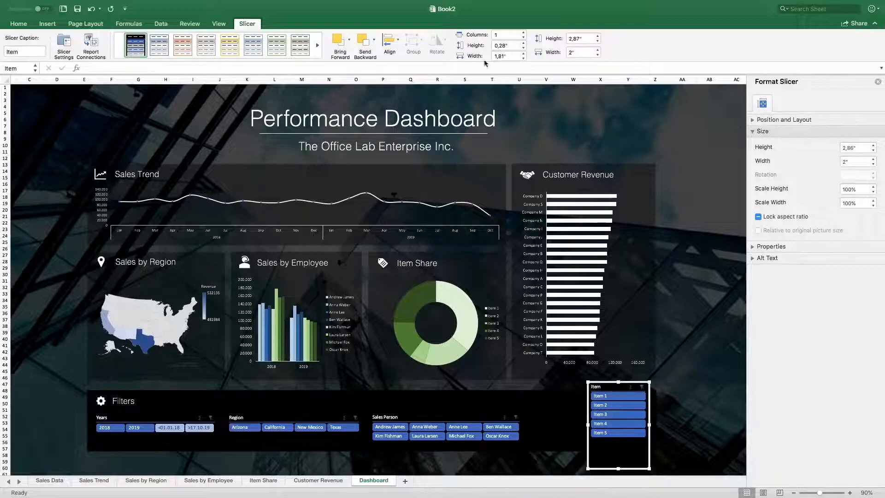
pyautogui.click(493, 34)
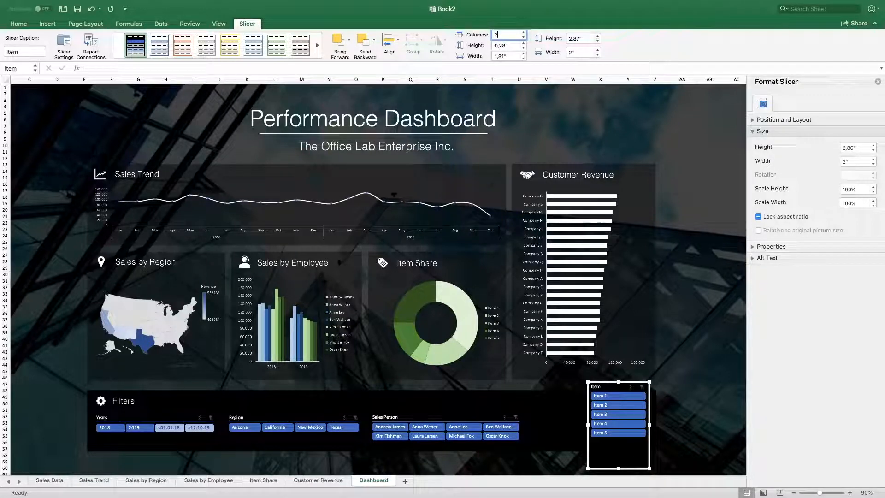
pyautogui.press('Return')
pyautogui.moveTo(649, 424); pyautogui.dragTo(696, 425)
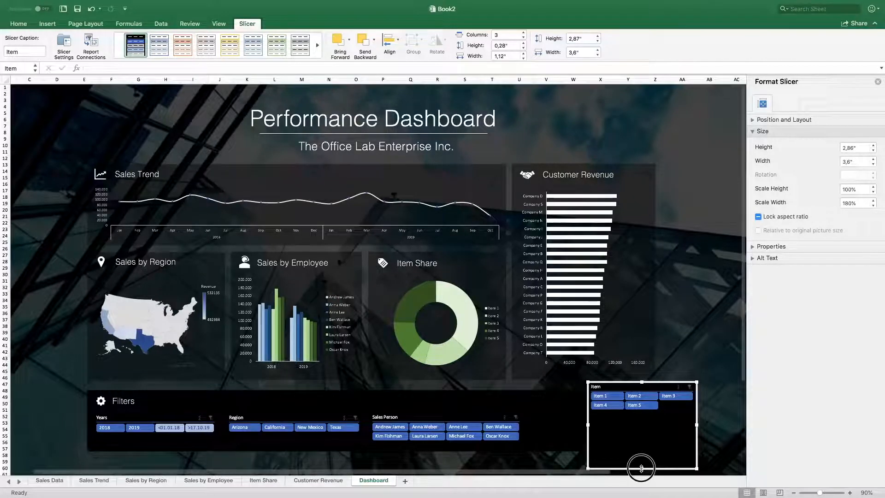
# Resize the Item slicer to about 1,05" high and 3,81" wide, and align it beside Sales Person in the Filters panel
pyautogui.moveTo(654, 385); pyautogui.dragTo(652, 364)
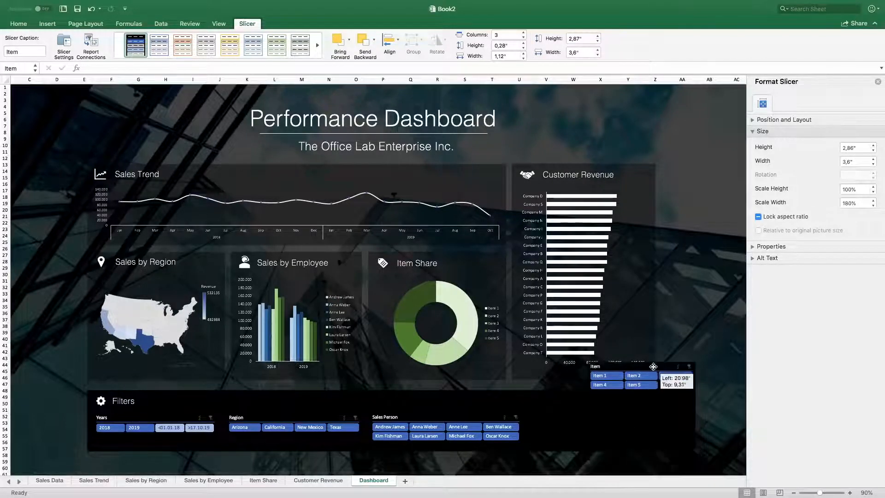
pyautogui.moveTo(641, 448); pyautogui.dragTo(642, 395)
pyautogui.moveTo(655, 365); pyautogui.dragTo(607, 418)
pyautogui.moveTo(536, 428)
pyautogui.mouseDown()
pyautogui.moveTo(521, 428)
pyautogui.moveTo(531, 428)
pyautogui.mouseUp()
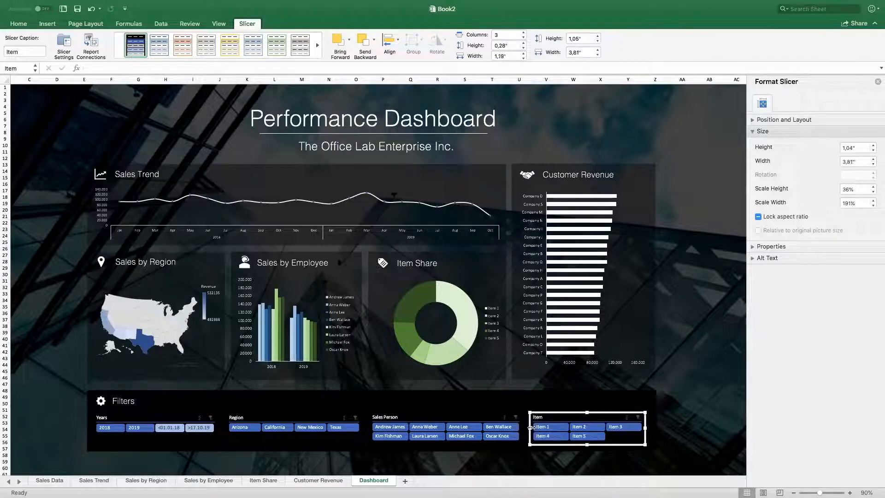
pyautogui.click(696, 386)
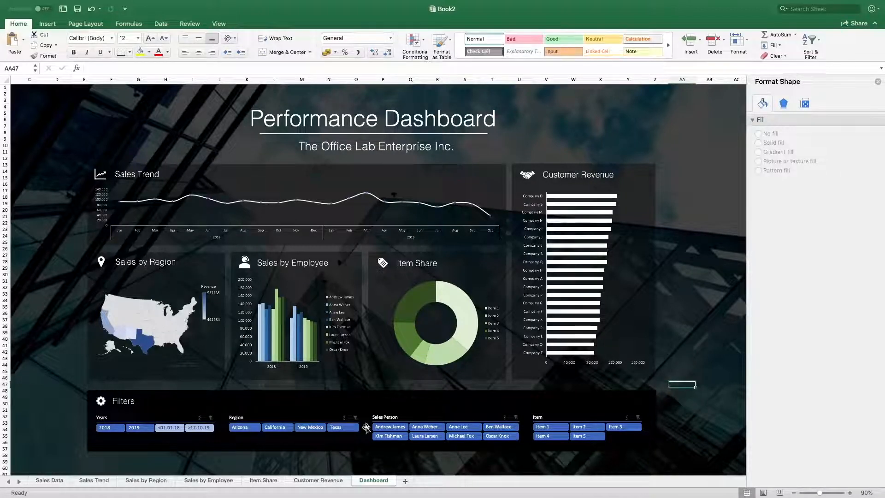
# Select the Years, Region, Sales Person and Item slicers together and nudge them slightly up inside the Filters panel
pyautogui.click(183, 416)
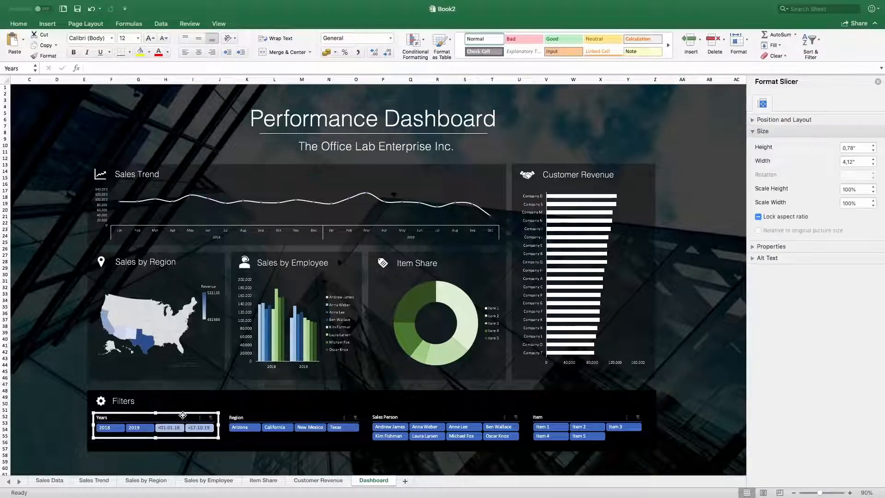
pyautogui.keyDown('shift'); pyautogui.click(254, 426); pyautogui.keyUp('shift')
pyautogui.keyDown('shift'); pyautogui.click(422, 412); pyautogui.keyUp('shift')
pyautogui.keyDown('shift'); pyautogui.click(430, 395); pyautogui.keyUp('shift')
pyautogui.keyDown('shift'); pyautogui.click(437, 417); pyautogui.keyUp('shift')
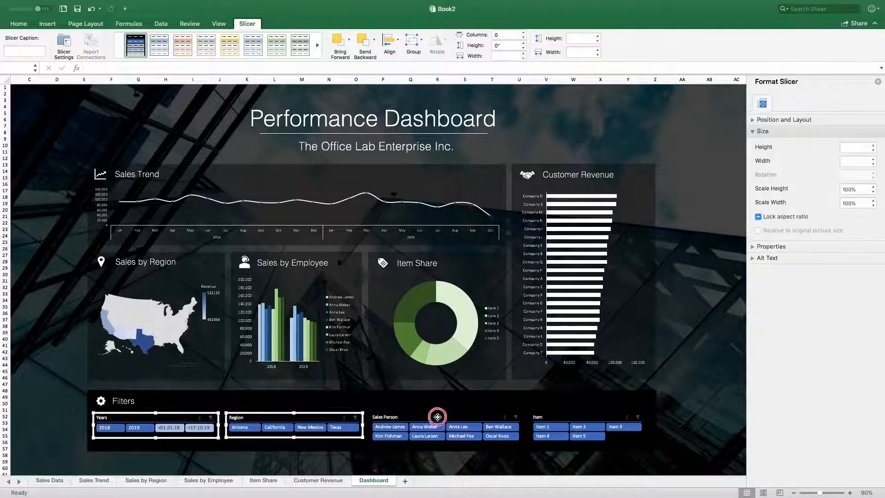
pyautogui.keyDown('shift'); pyautogui.click(551, 417); pyautogui.keyUp('shift')
pyautogui.press('Up')
pyautogui.press('Up')
pyautogui.press('Up')
pyautogui.press('Up')
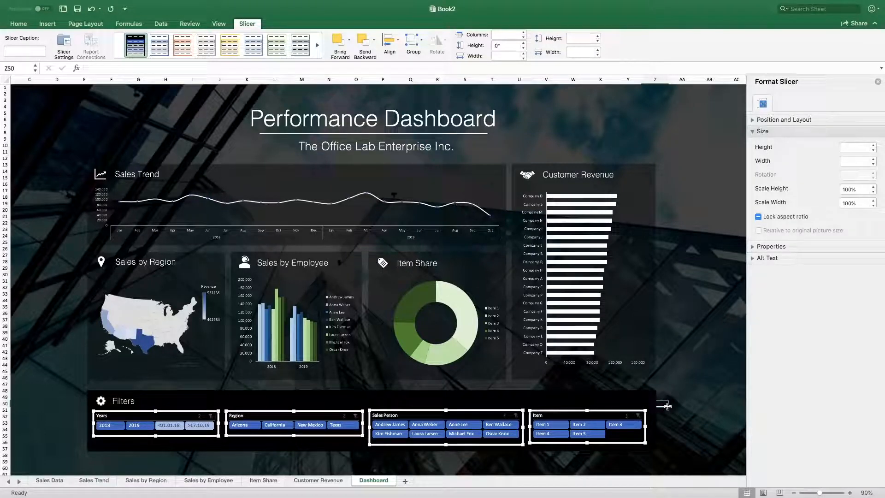
pyautogui.click(663, 405)
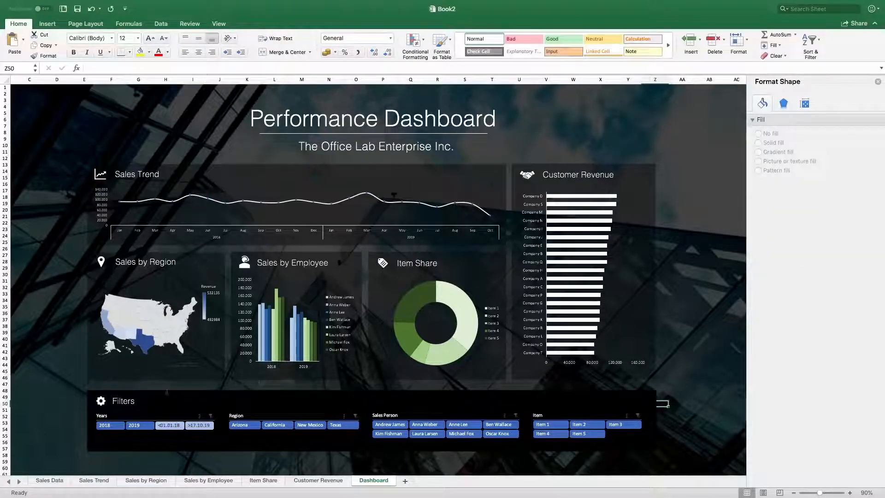
pyautogui.click(145, 461)
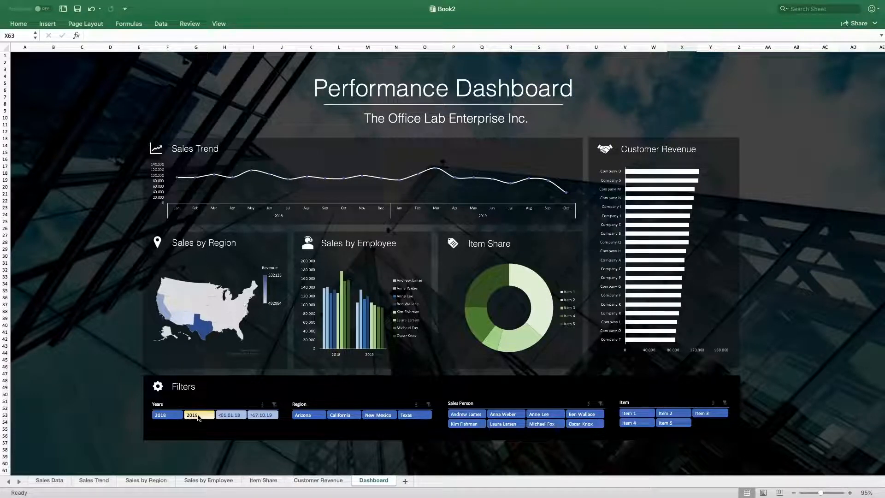
# Test the Years slicer by filtering the dashboard to 2018 and to 2019, and clear the filter
pyautogui.click(175, 417)
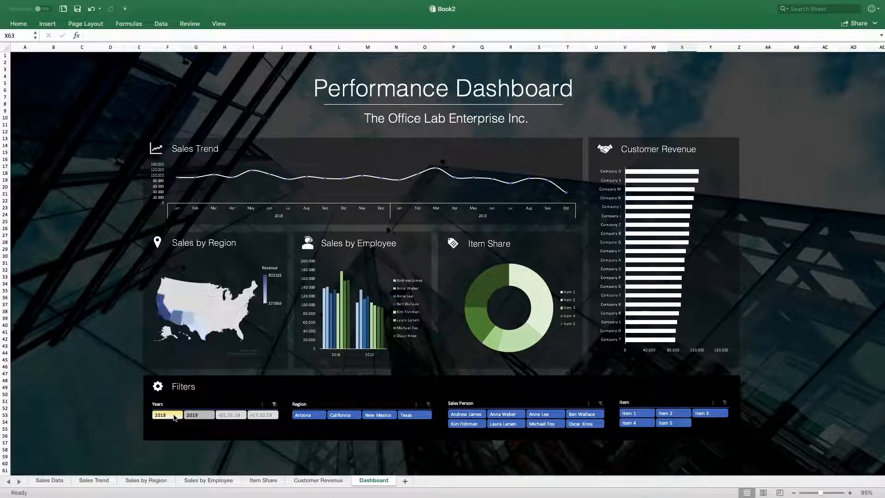
pyautogui.click(199, 417)
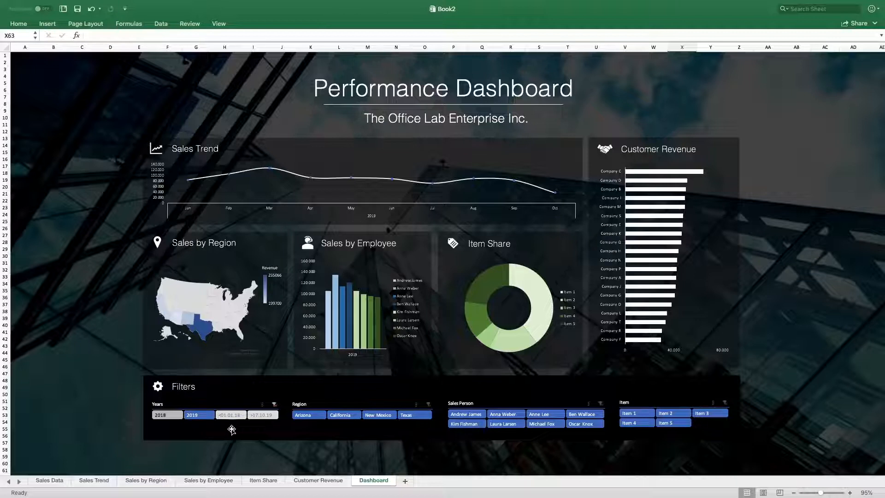
pyautogui.click(274, 405)
# Test the Region slicer with Arizona and California singly, multi-select Arizona, California and New Mexico, deselect New Mexico, and clear the filter
pyautogui.click(311, 417)
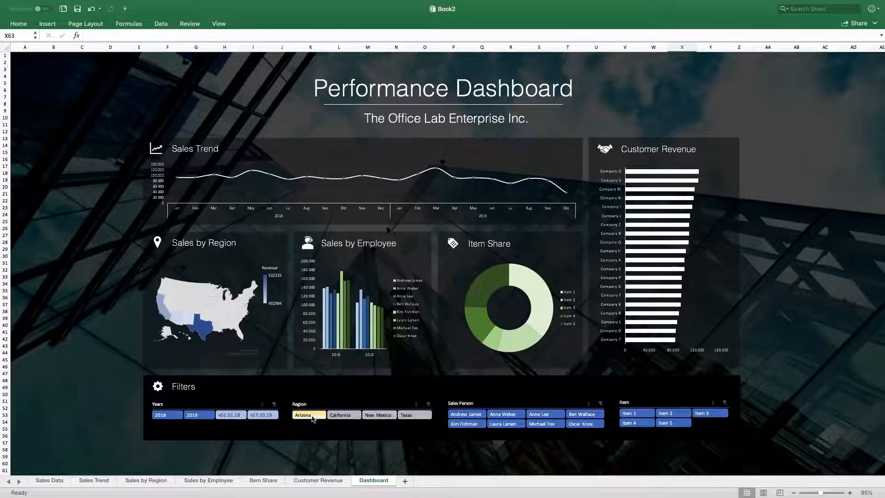
pyautogui.click(341, 416)
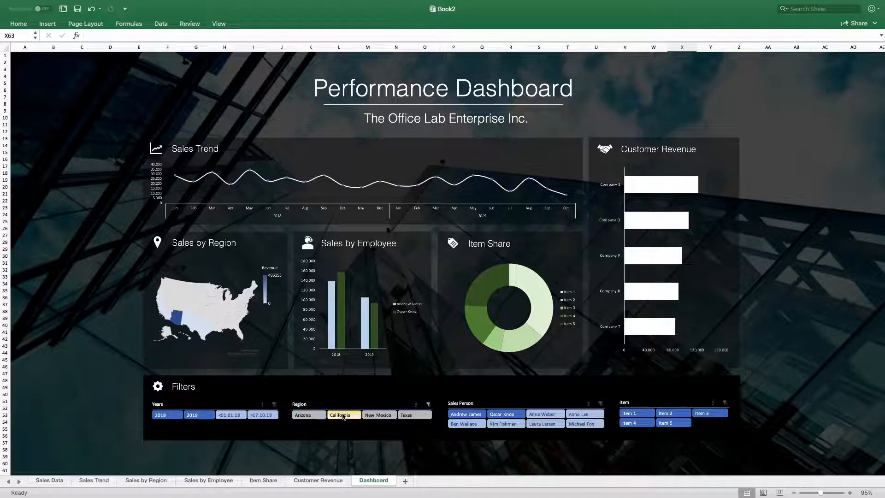
pyautogui.click(419, 406)
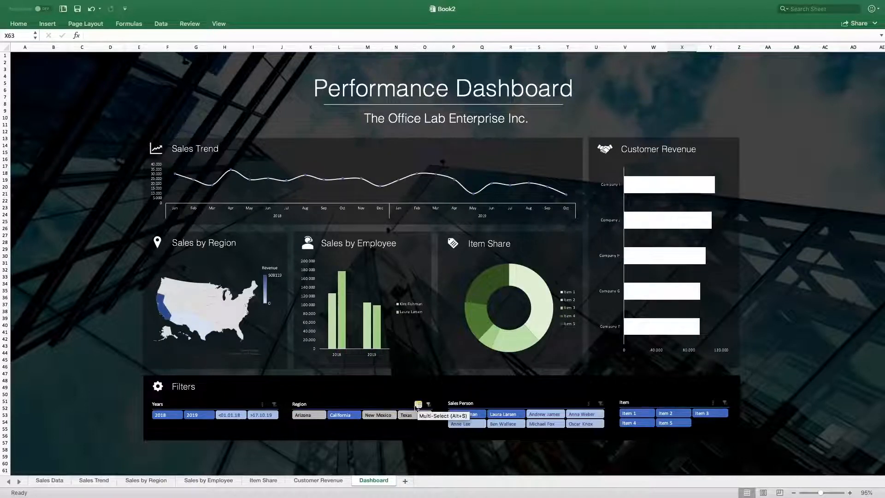
pyautogui.click(299, 415)
pyautogui.click(377, 418)
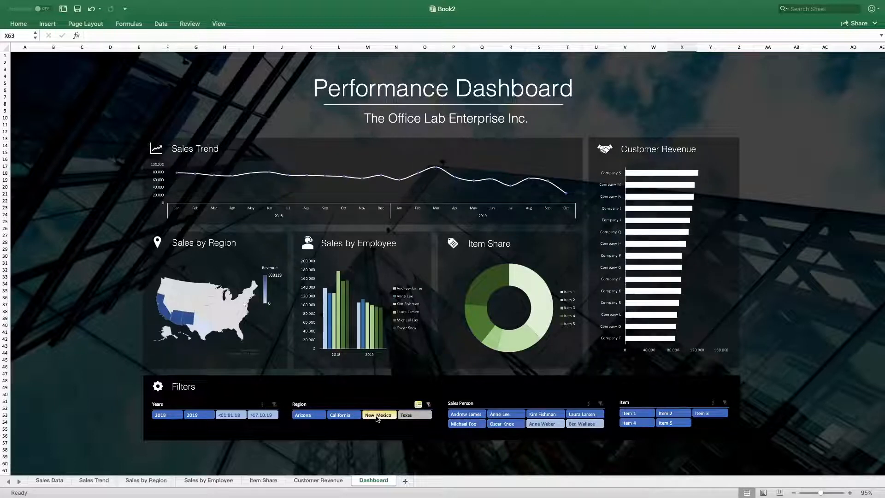
pyautogui.click(377, 416)
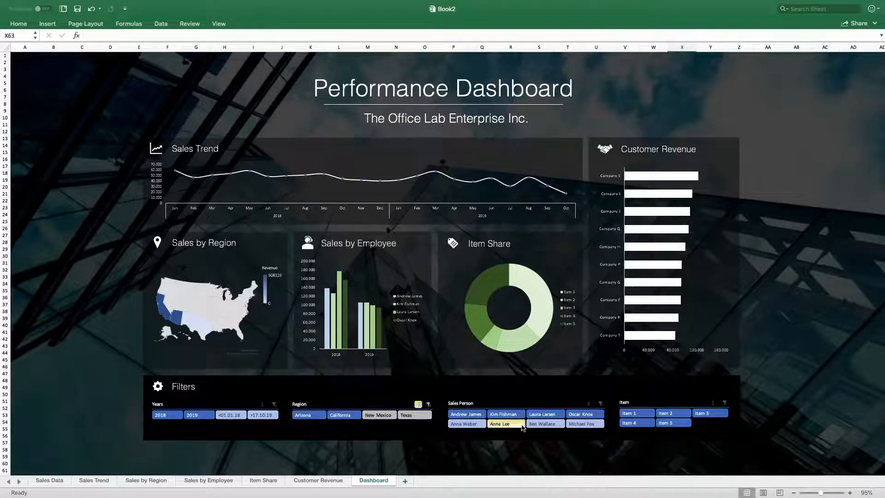
pyautogui.click(428, 404)
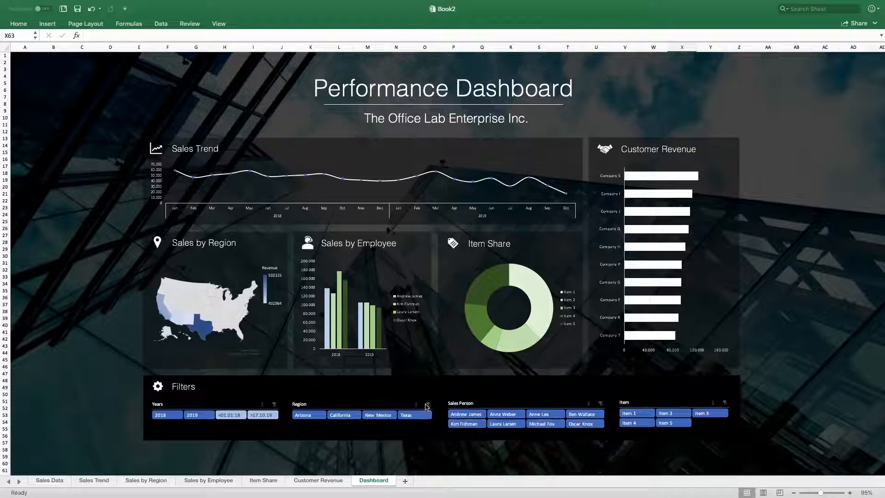
# Test the Sales Person slicer by filtering the dashboard to several individual employees one after another, and clear the filter
pyautogui.click(480, 415)
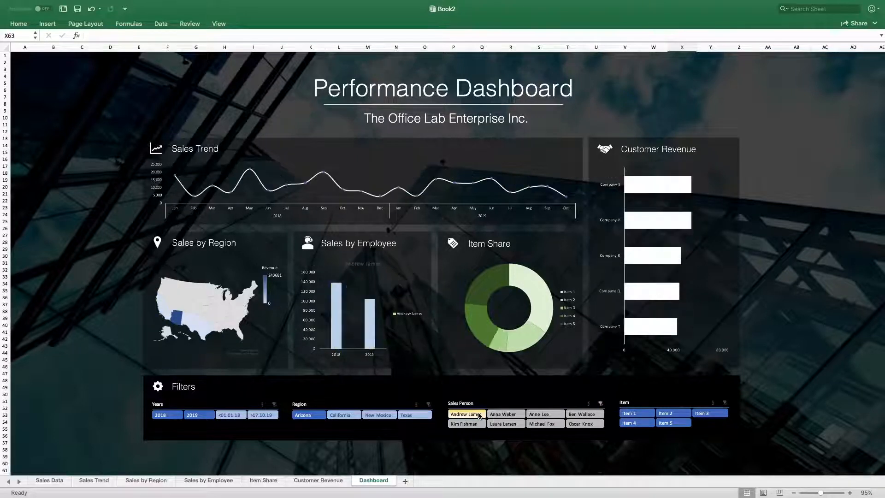
pyautogui.click(497, 415)
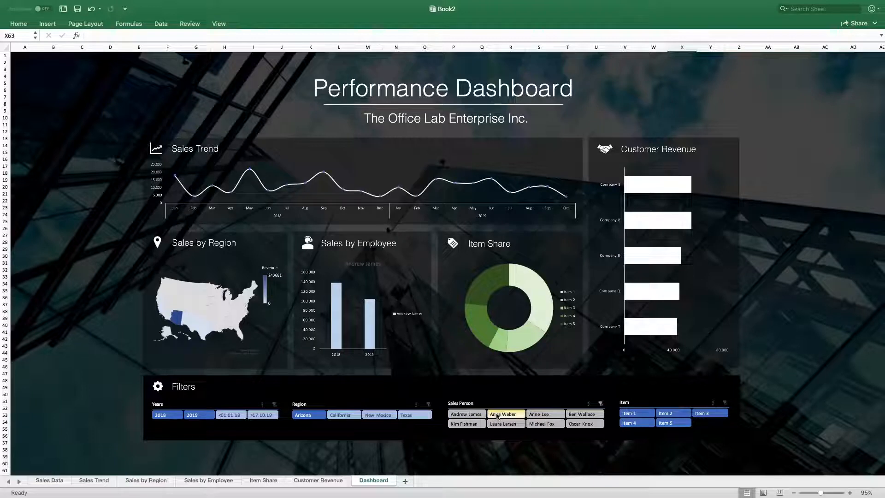
pyautogui.click(547, 425)
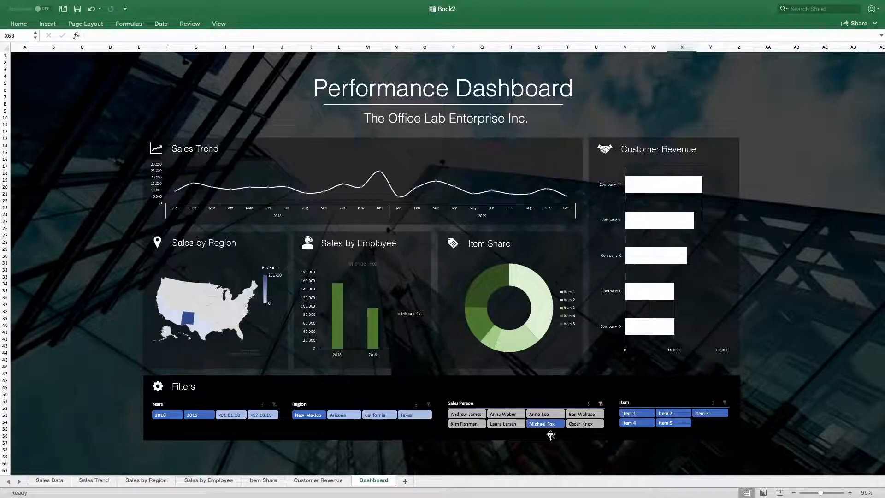
pyautogui.click(480, 424)
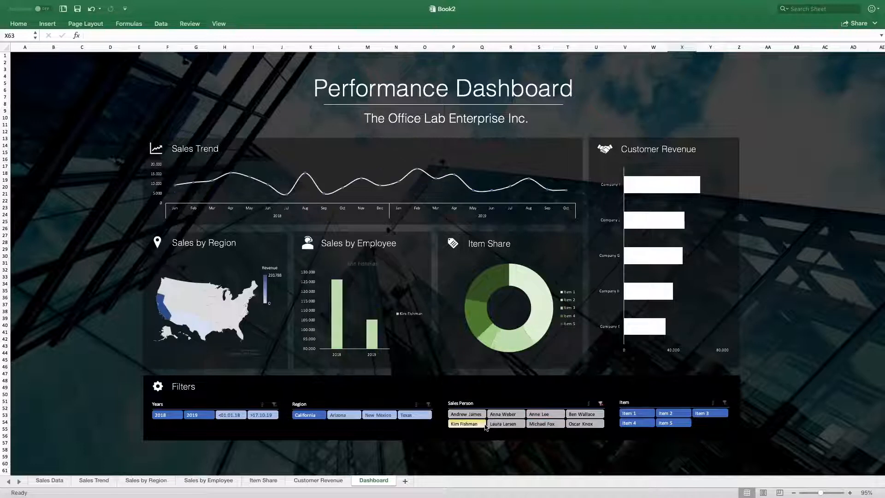
pyautogui.click(600, 404)
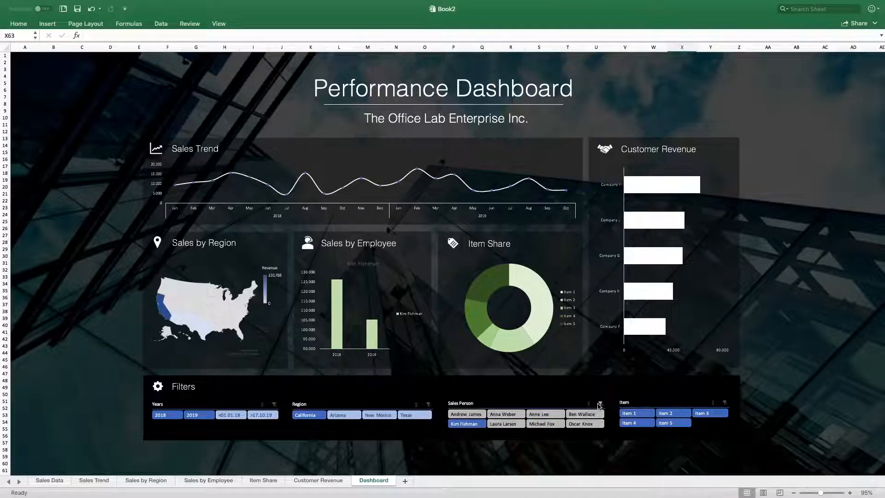
# Test the Item slicer with Item 1, add Items 2, 3 and 5 by multi-select, and clear the filter
pyautogui.click(634, 414)
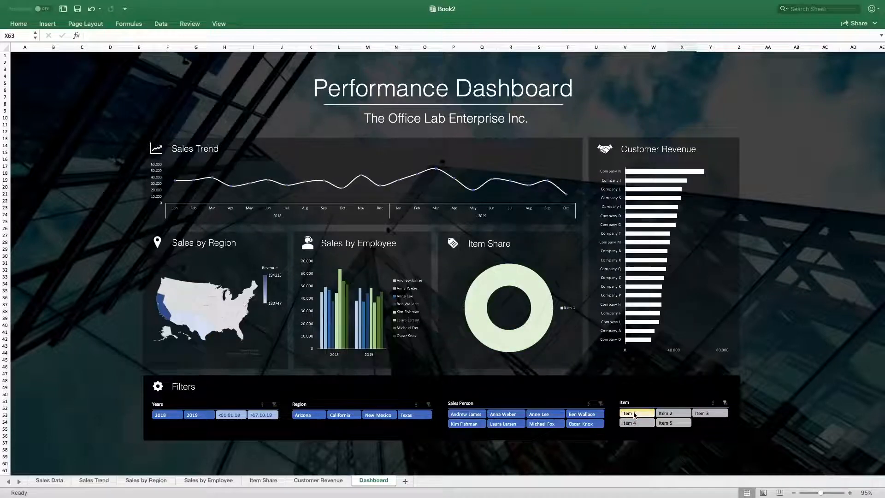
pyautogui.click(715, 404)
pyautogui.click(680, 415)
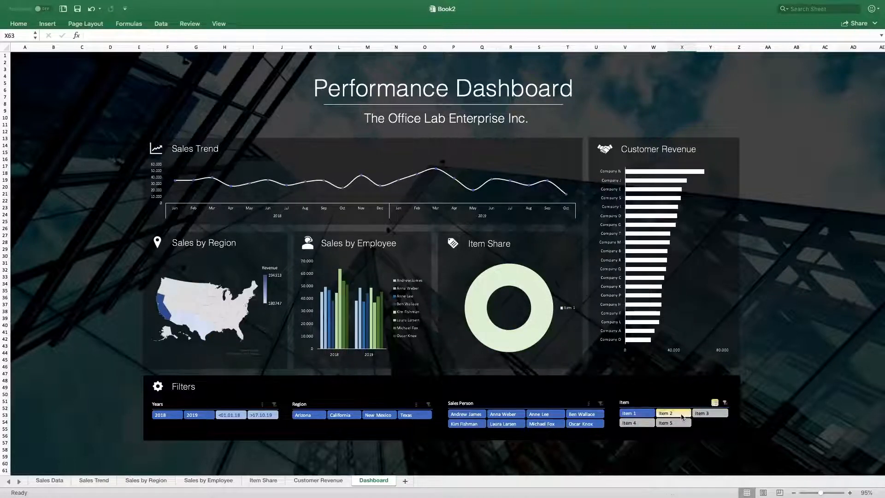
pyautogui.click(704, 414)
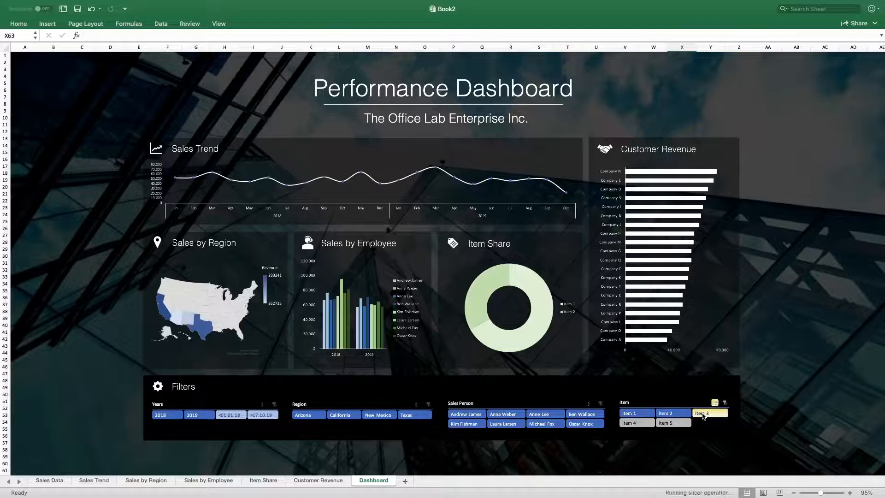
pyautogui.click(673, 423)
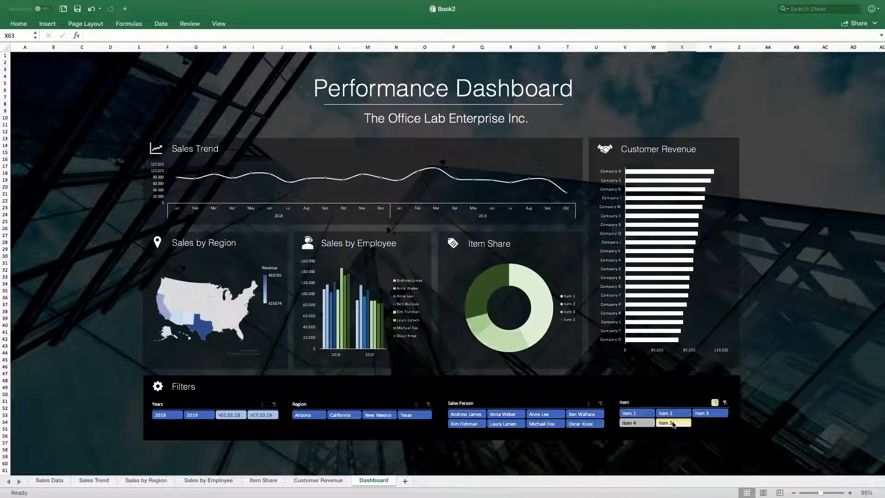
pyautogui.click(714, 403)
pyautogui.click(724, 403)
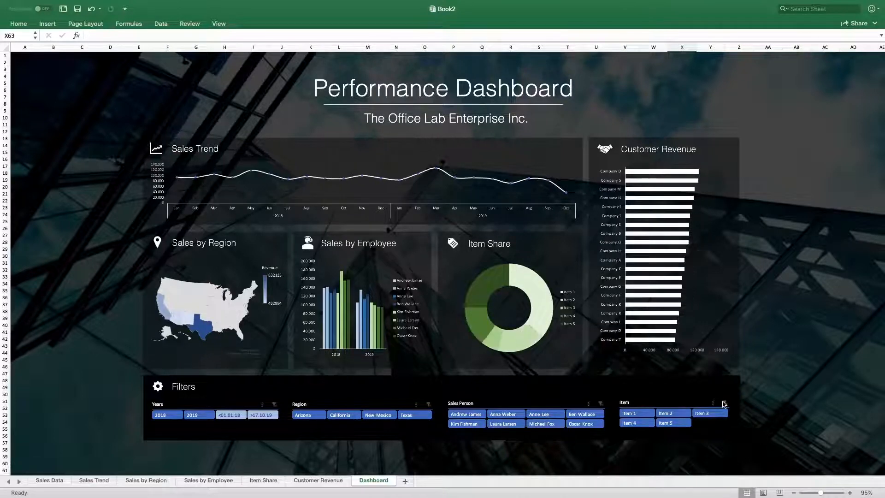